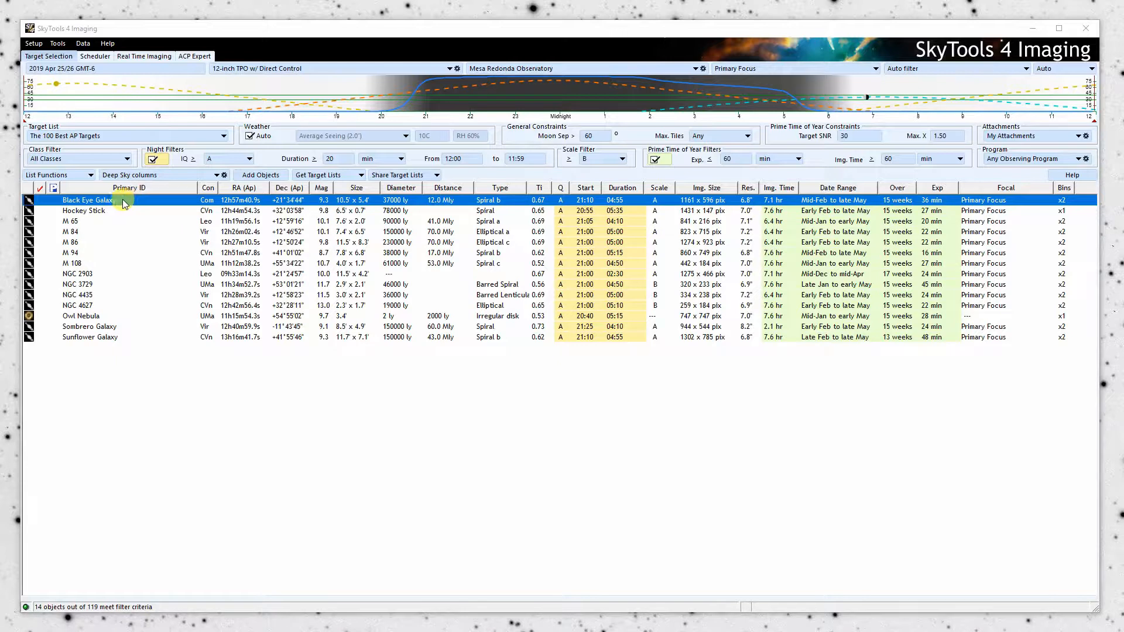
# Step: Open the overhead sky chart for the Black Eye Galaxy and magnify it to the To 40° (1.5X) view
pyautogui.rightClick(144, 205)
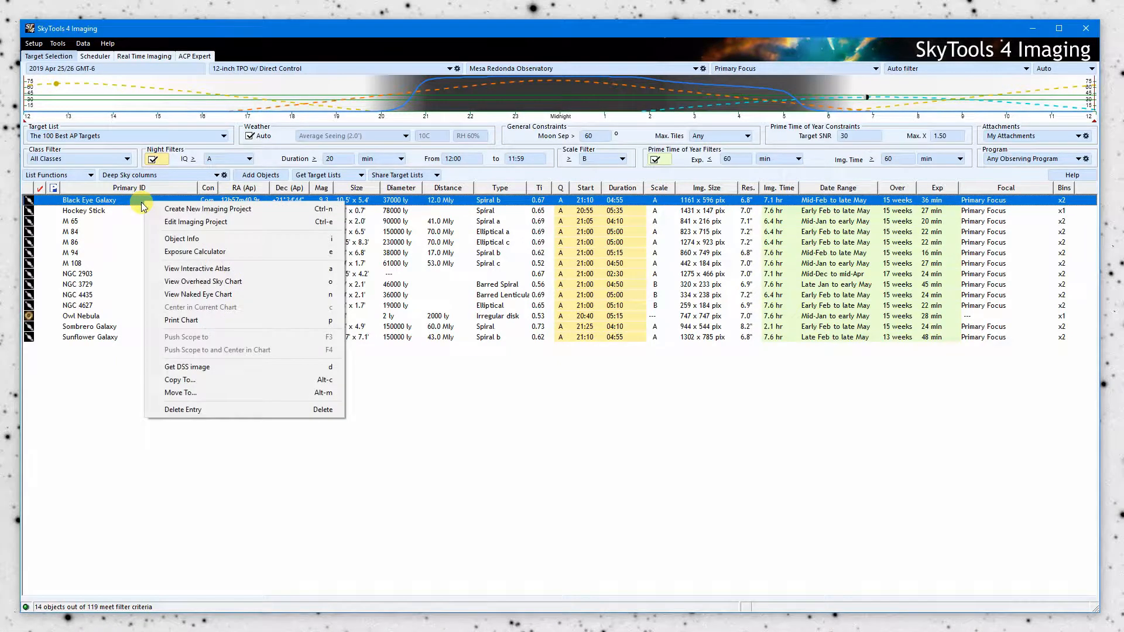
pyautogui.click(261, 287)
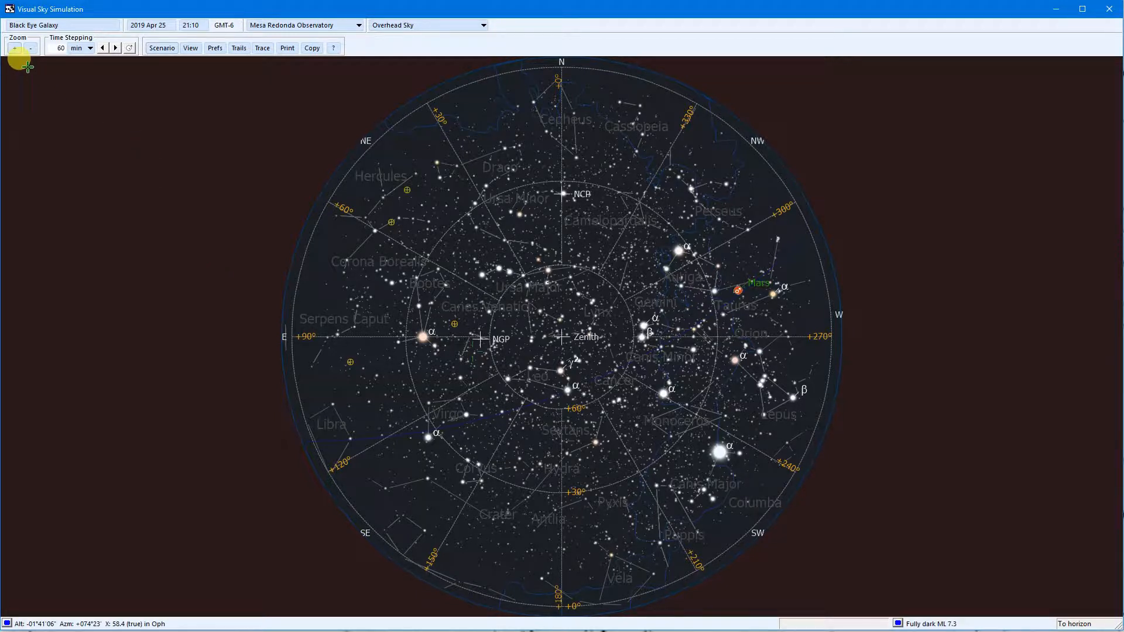
pyautogui.click(14, 48)
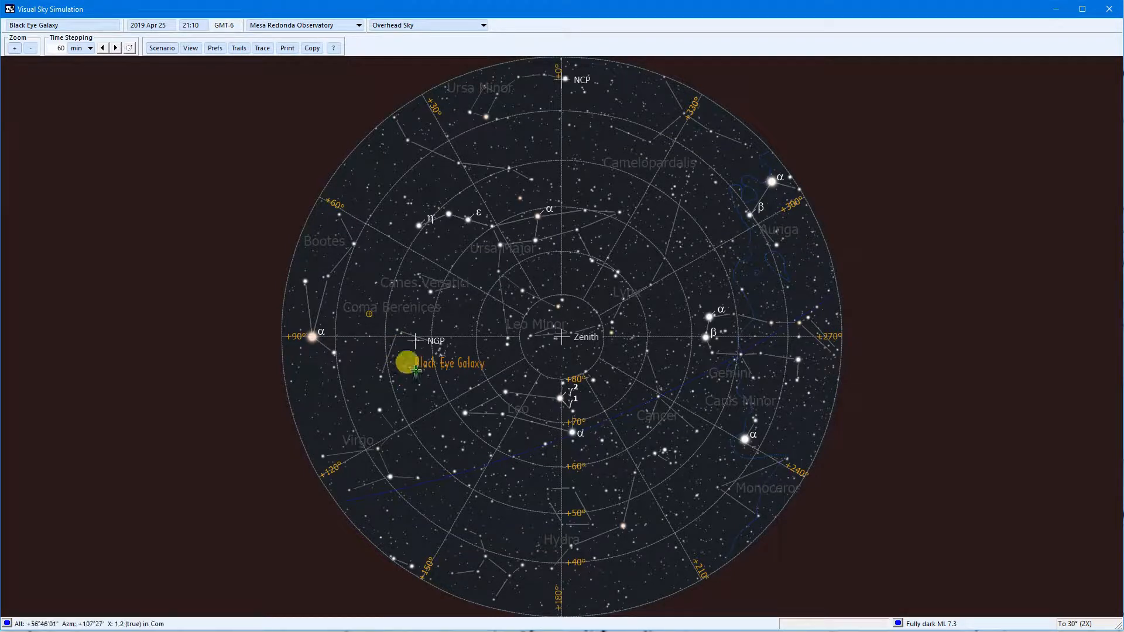
pyautogui.click(14, 49)
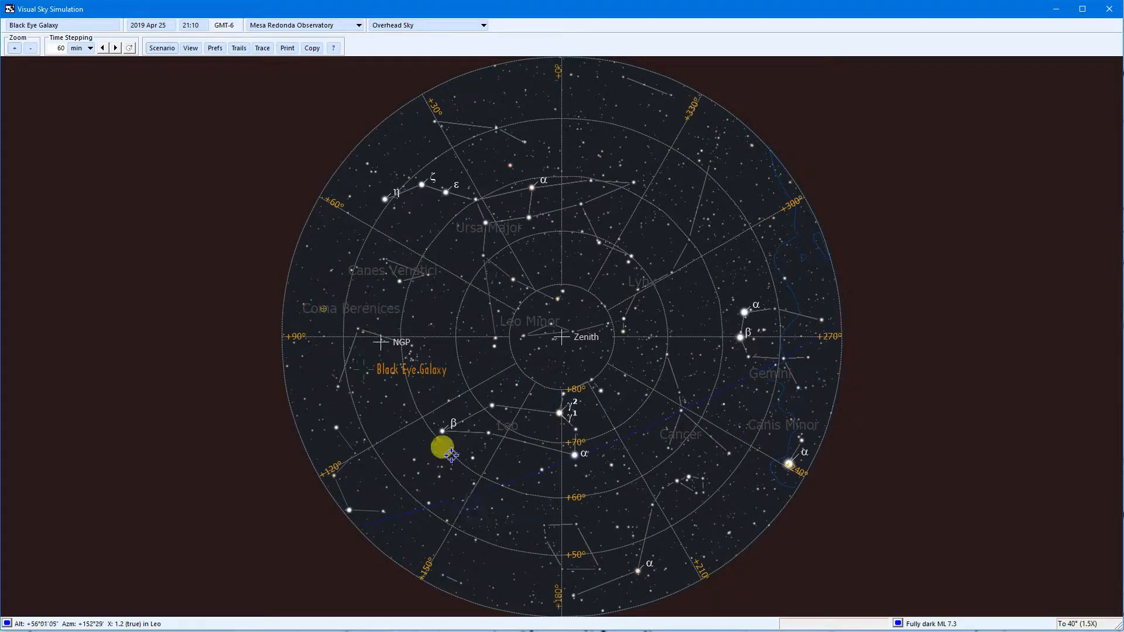
pyautogui.click(14, 51)
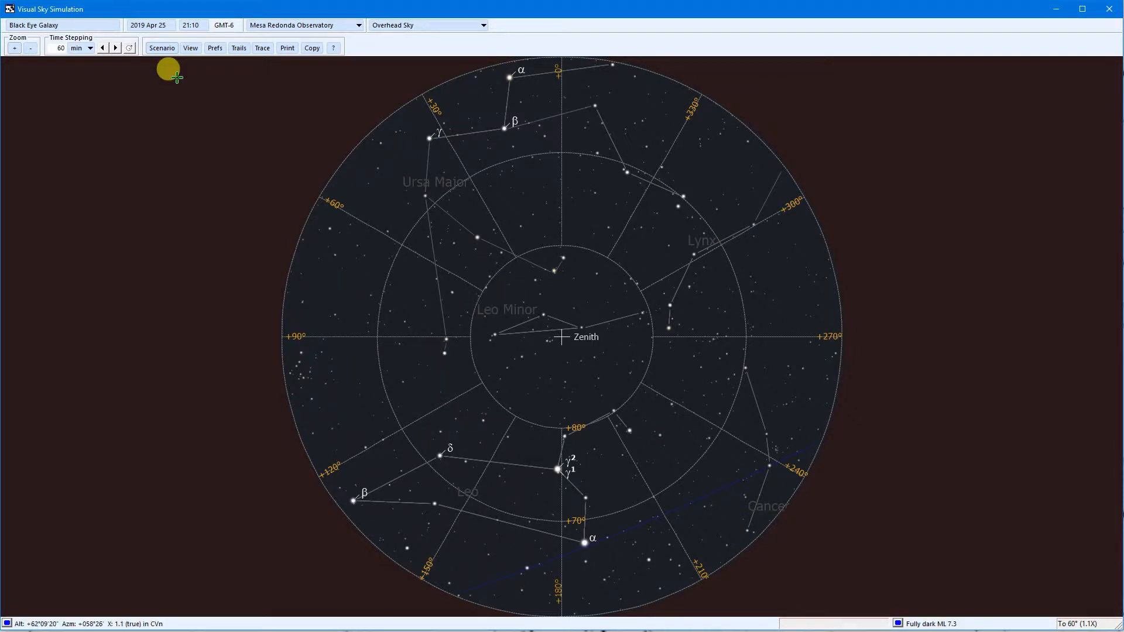
pyautogui.click(31, 48)
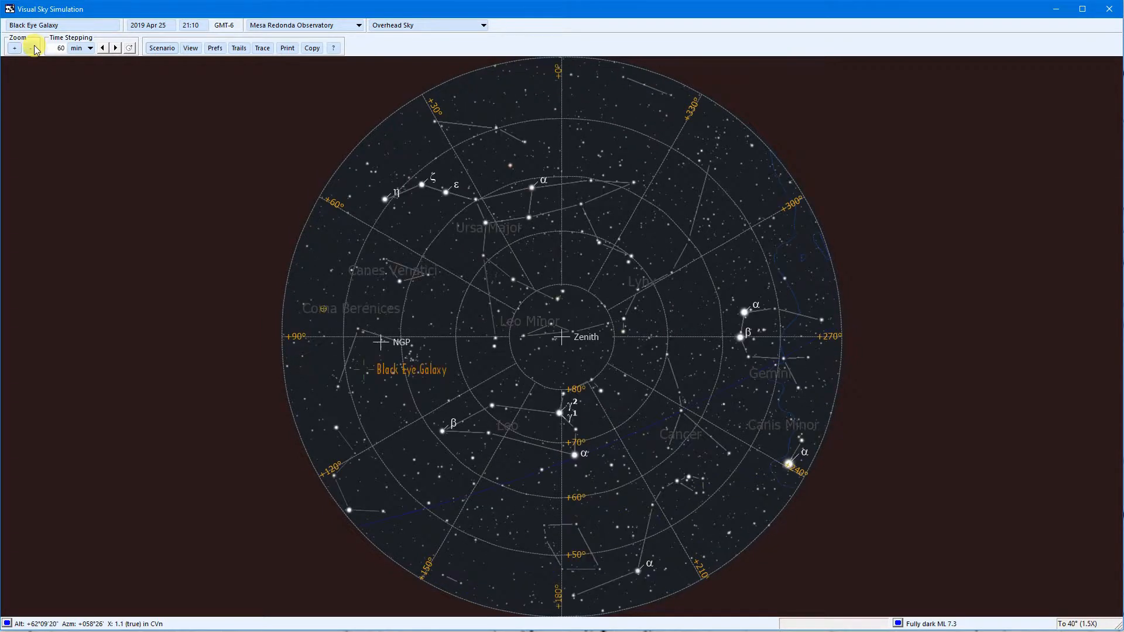
# Step: Advance the overhead sky chart by two 60-minute steps to 23:10 and return it to the full To horizon view
pyautogui.click(117, 48)
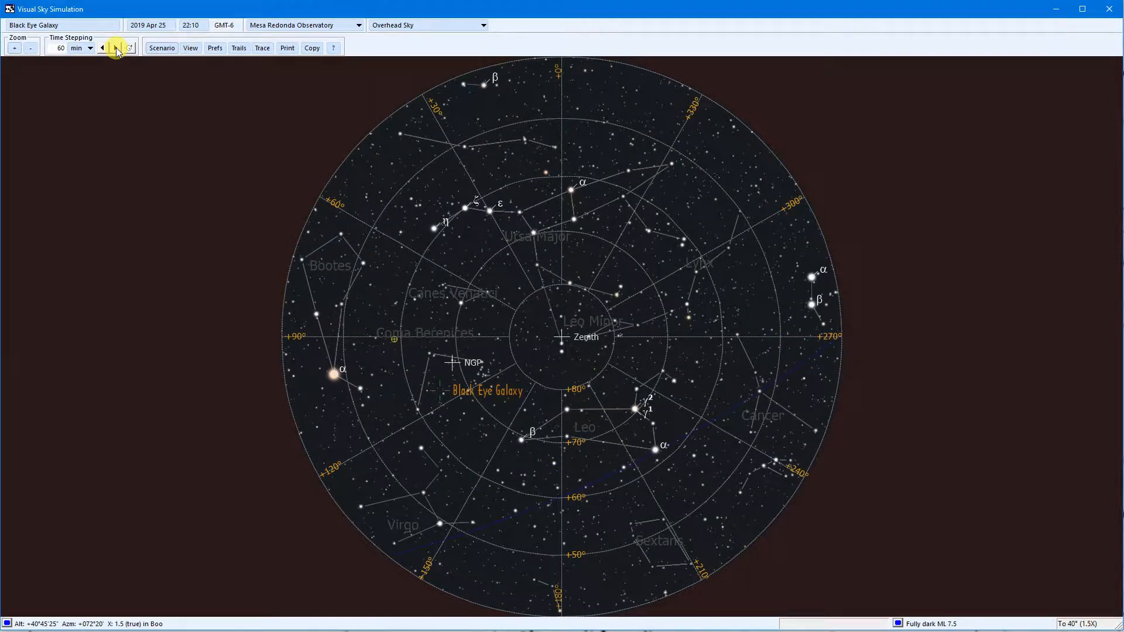
pyautogui.click(117, 48)
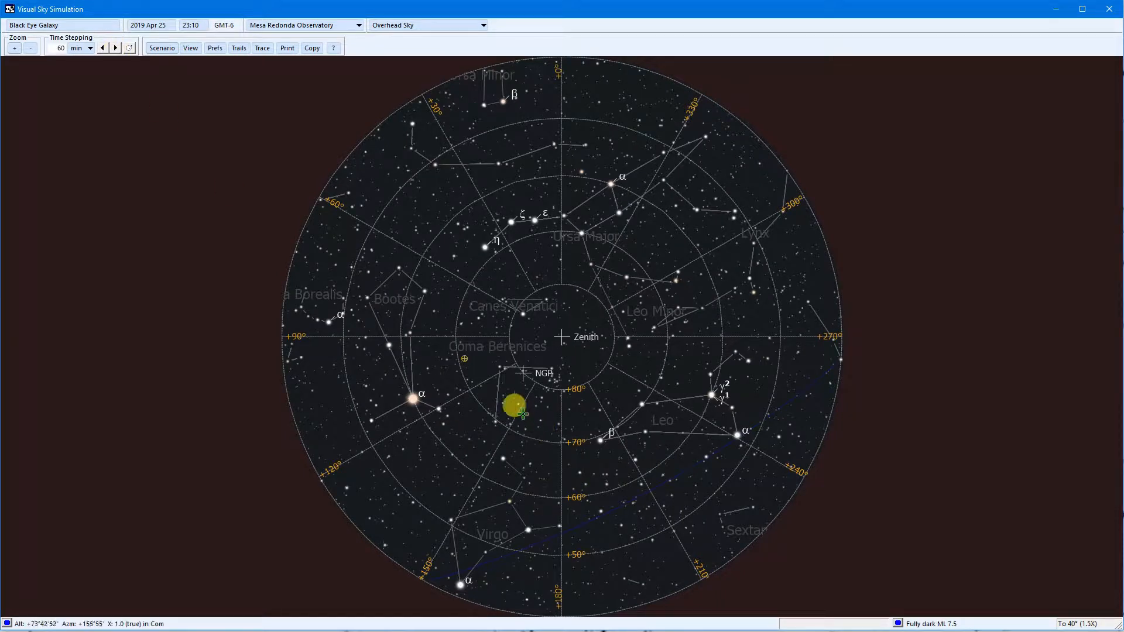
pyautogui.click(15, 48)
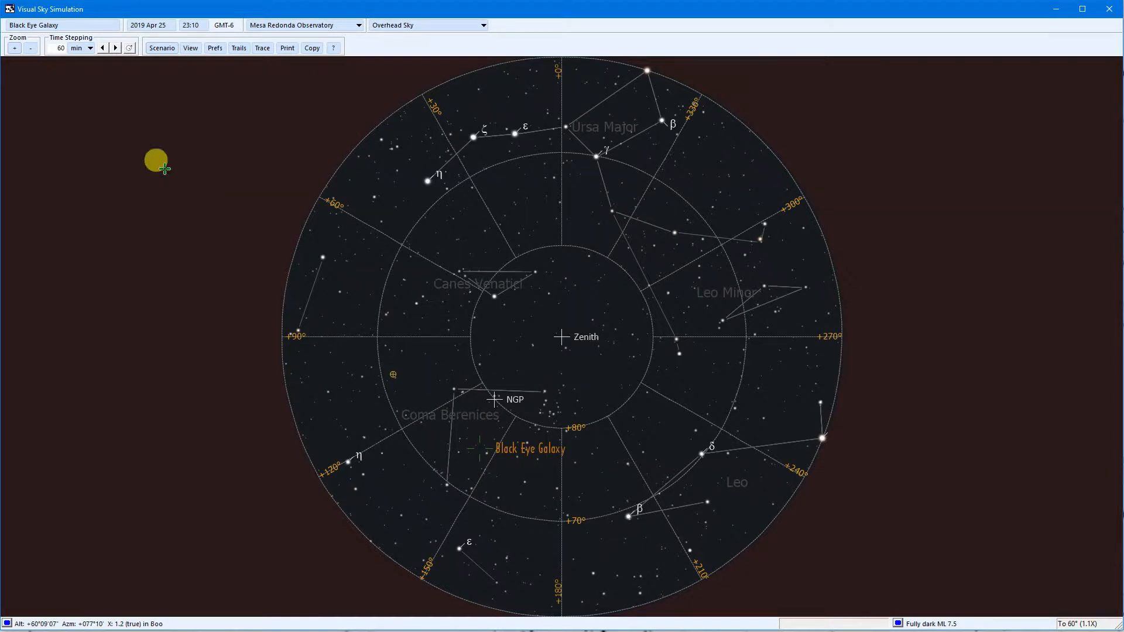
pyautogui.click(30, 48)
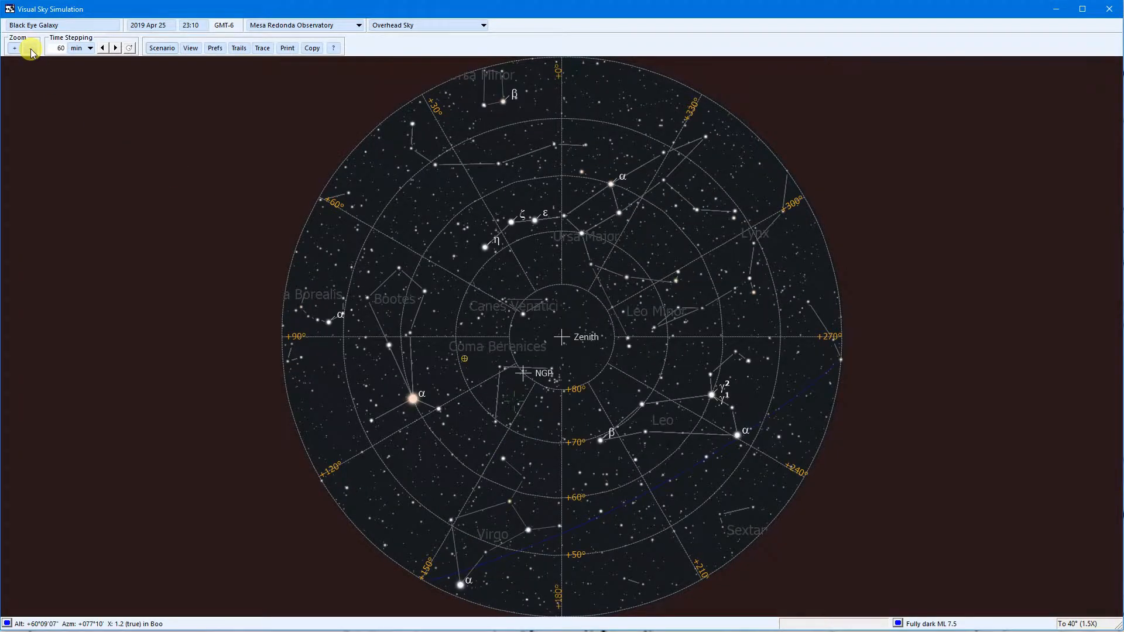
pyautogui.click(31, 51)
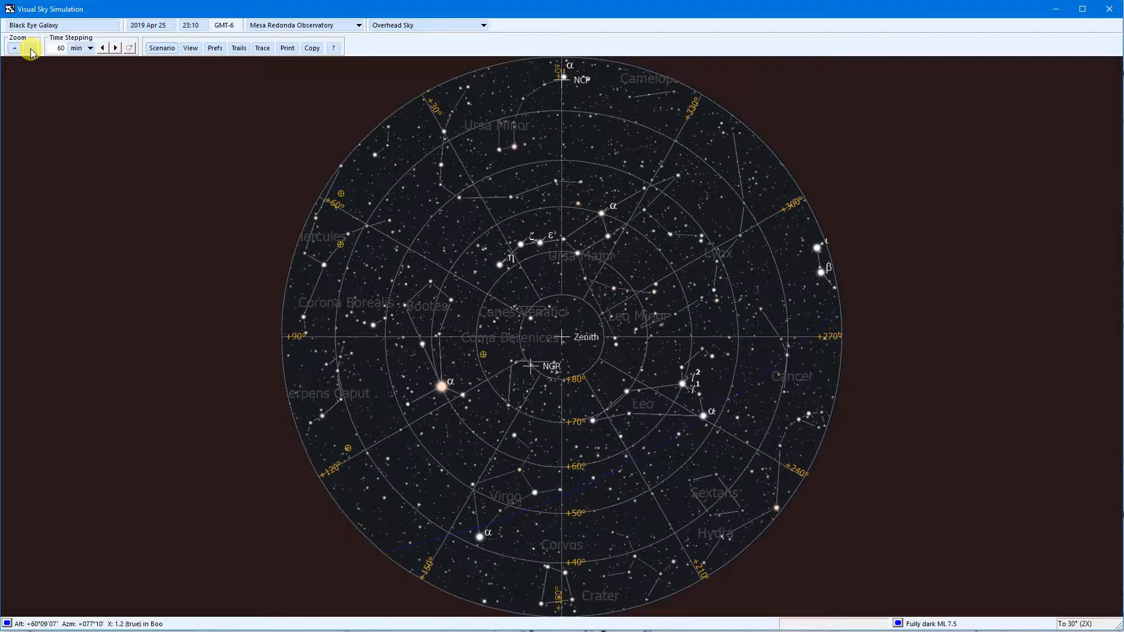
pyautogui.click(31, 48)
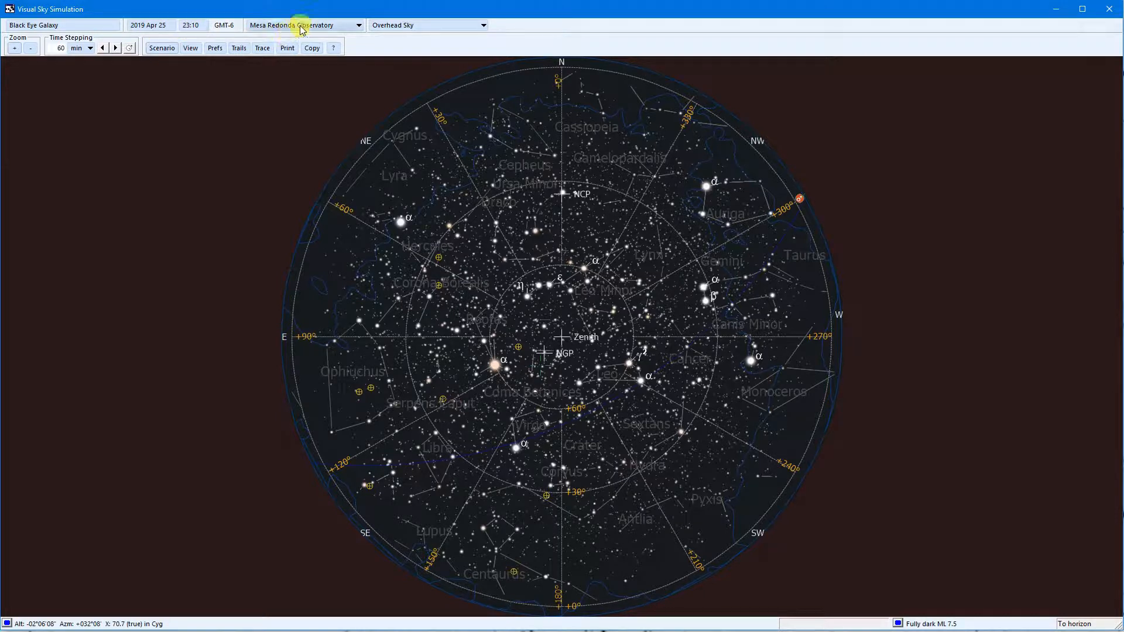
# Step: Switch the chart to the Naked Eye view with a 180° x 90° field and show the Black Eye Galaxy target marker
pyautogui.click(474, 29)
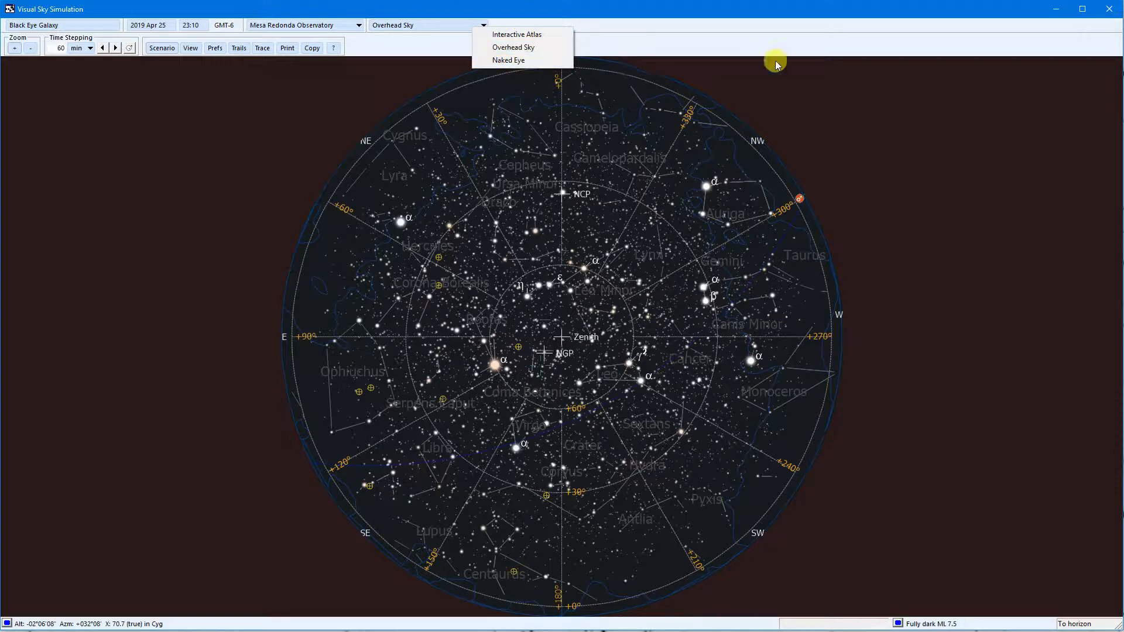
pyautogui.click(523, 61)
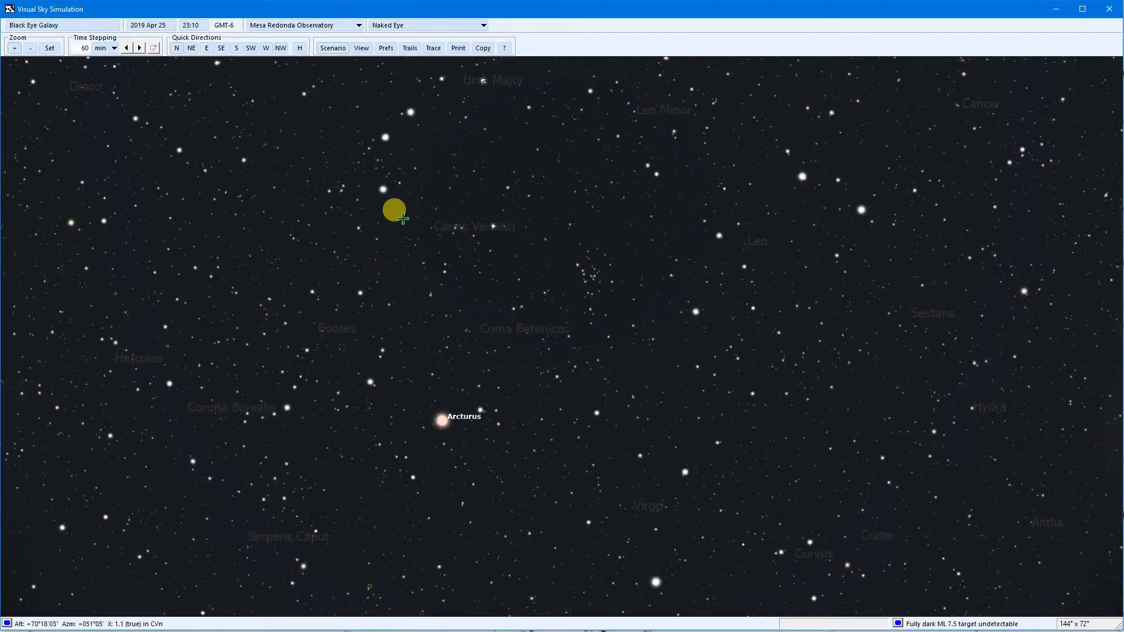
pyautogui.click(29, 49)
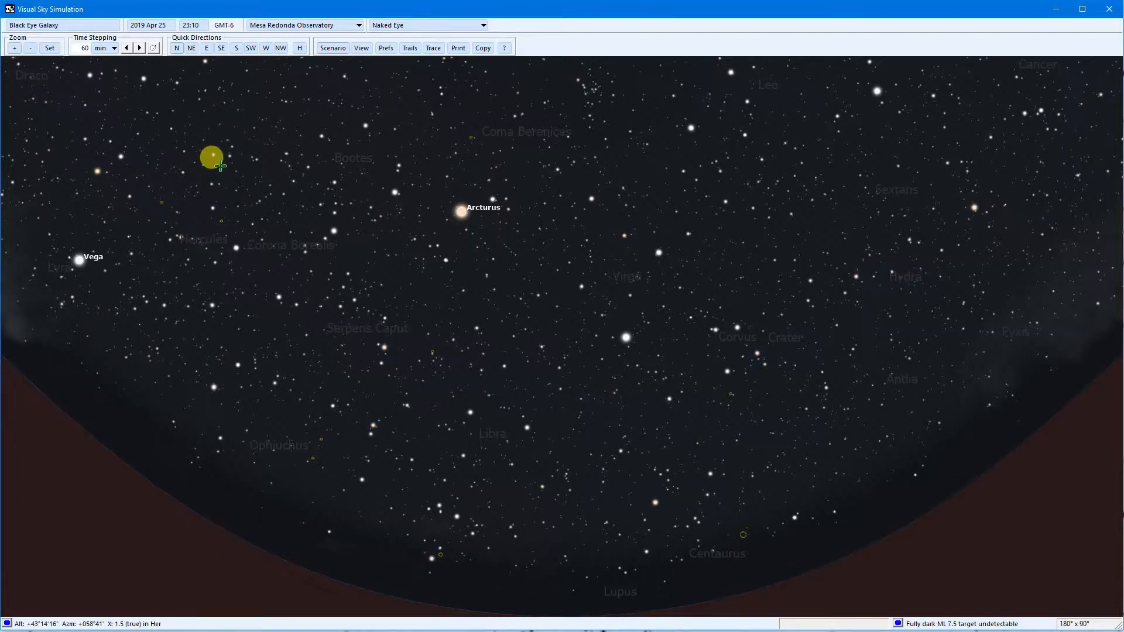
pyautogui.press('t')
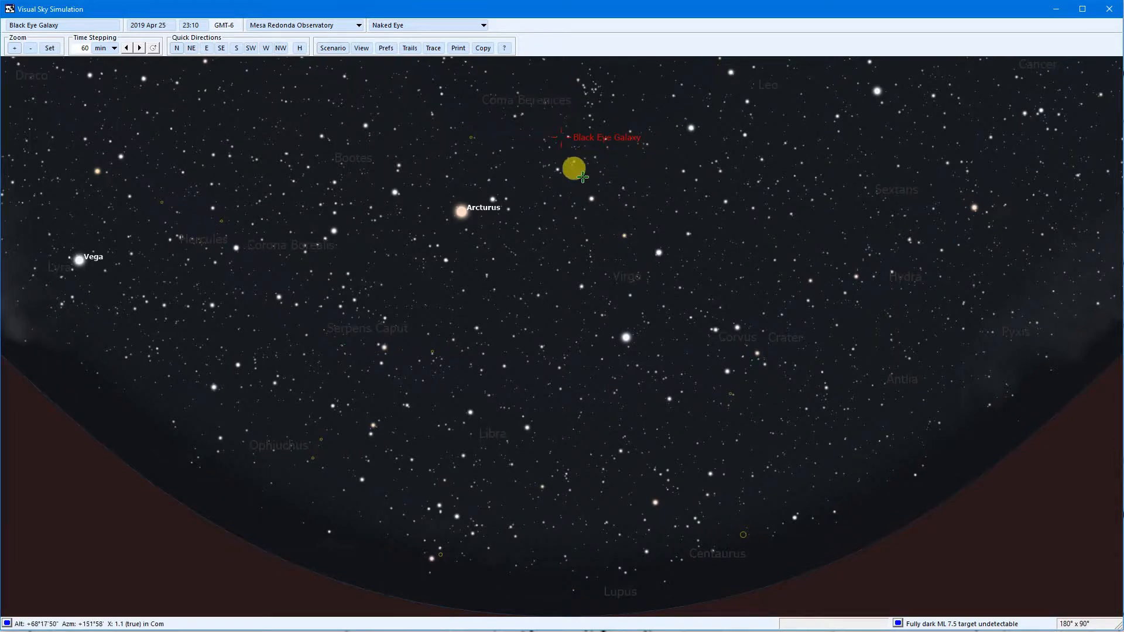
# Step: Advance the naked eye chart in 60-minute steps to 08:10 on 2019 Apr 26, following the Black Eye Galaxy as it sets
pyautogui.click(139, 49)
pyautogui.click(139, 49)
pyautogui.click(140, 48)
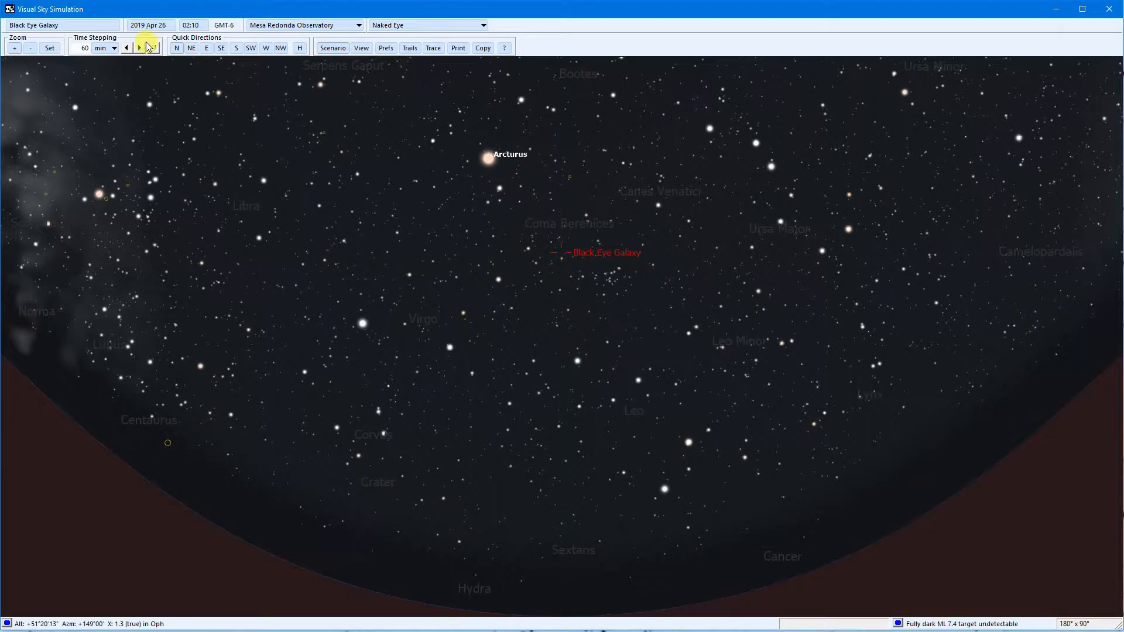
pyautogui.click(141, 49)
pyautogui.click(140, 49)
pyautogui.click(140, 49)
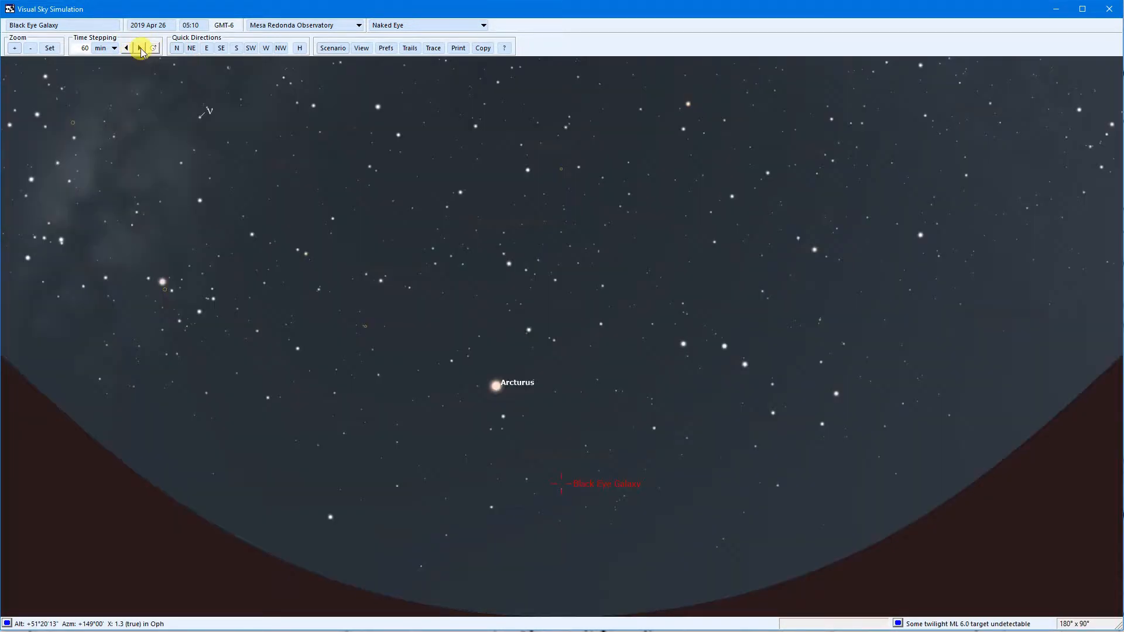
pyautogui.click(141, 49)
pyautogui.click(140, 48)
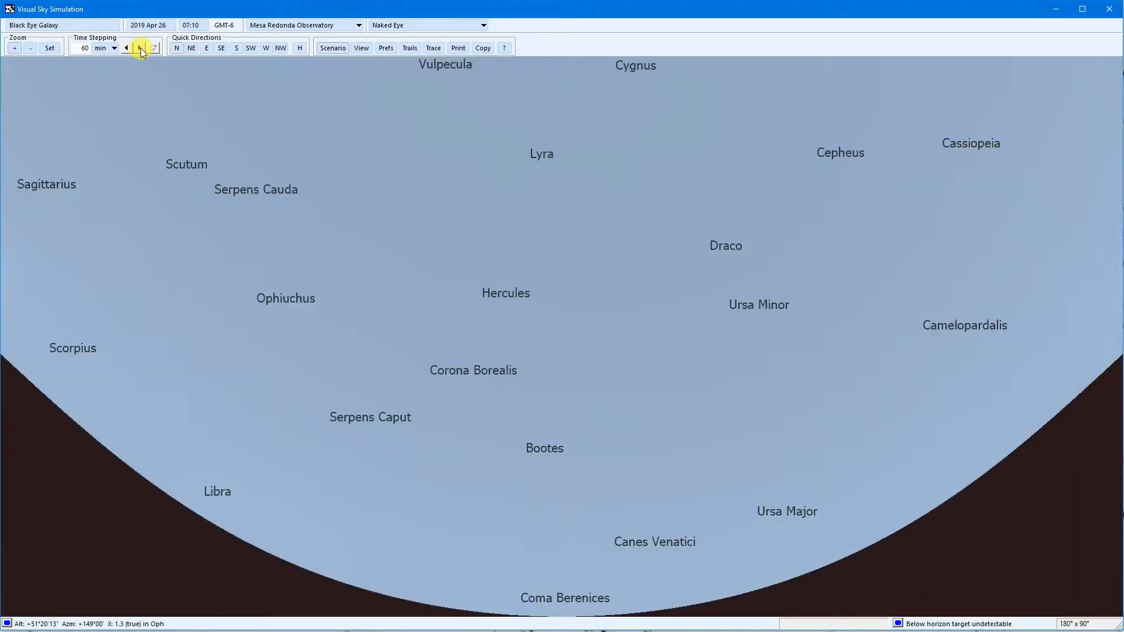
pyautogui.click(141, 48)
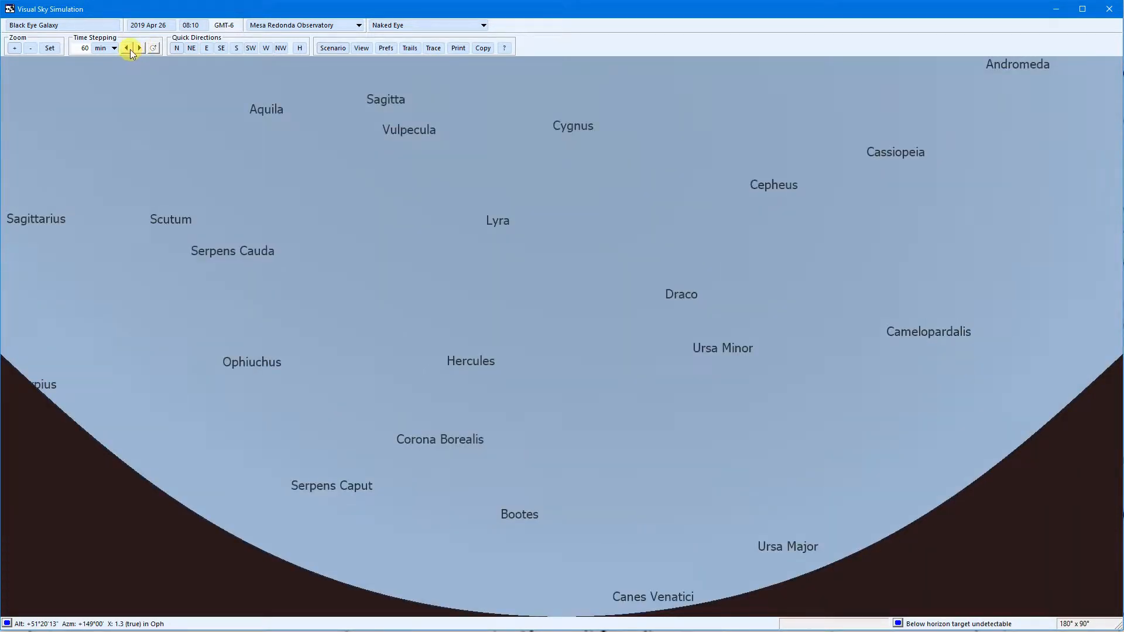
# Step: Step the naked eye chart back in 60-minute increments to 03:10 and close the sky simulation
pyautogui.click(127, 49)
pyautogui.click(127, 49)
pyautogui.click(127, 49)
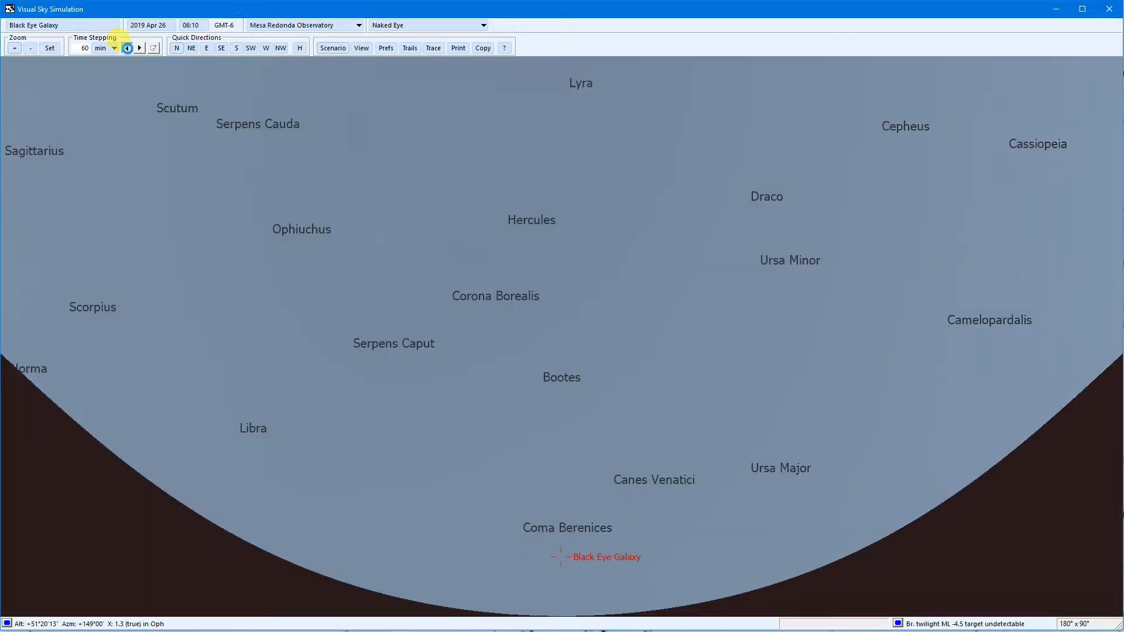
pyautogui.click(127, 48)
pyautogui.click(127, 49)
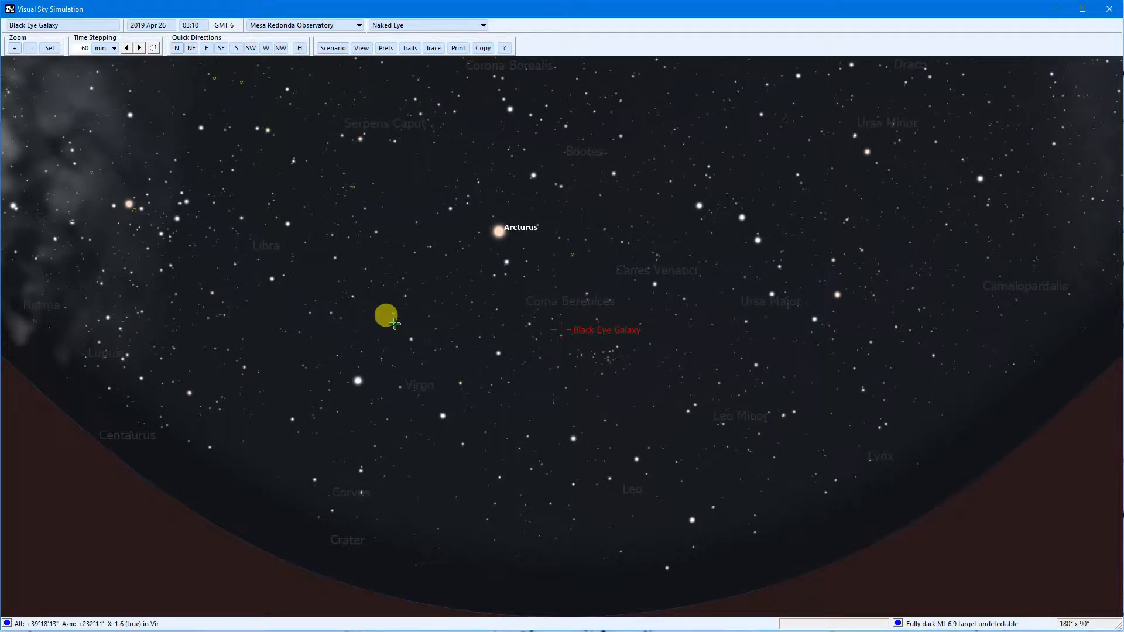
pyautogui.click(1110, 10)
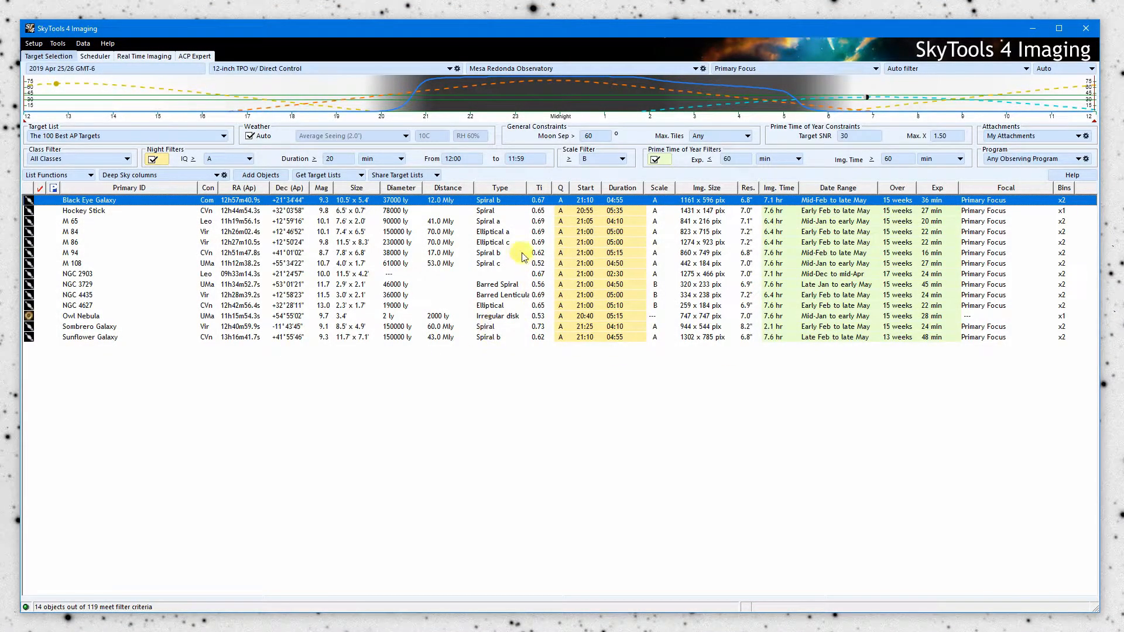
# Step: Display the overhead sky chart for midnight from the night altitude graph, examine it, and close it
pyautogui.moveTo(448, 87)
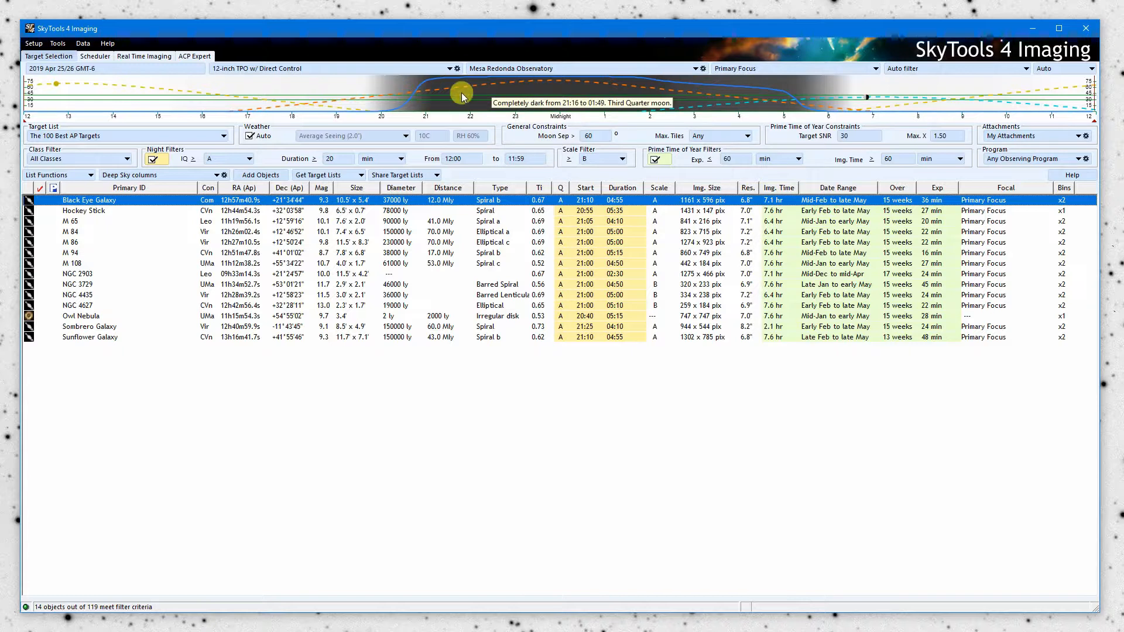
pyautogui.rightClick(559, 91)
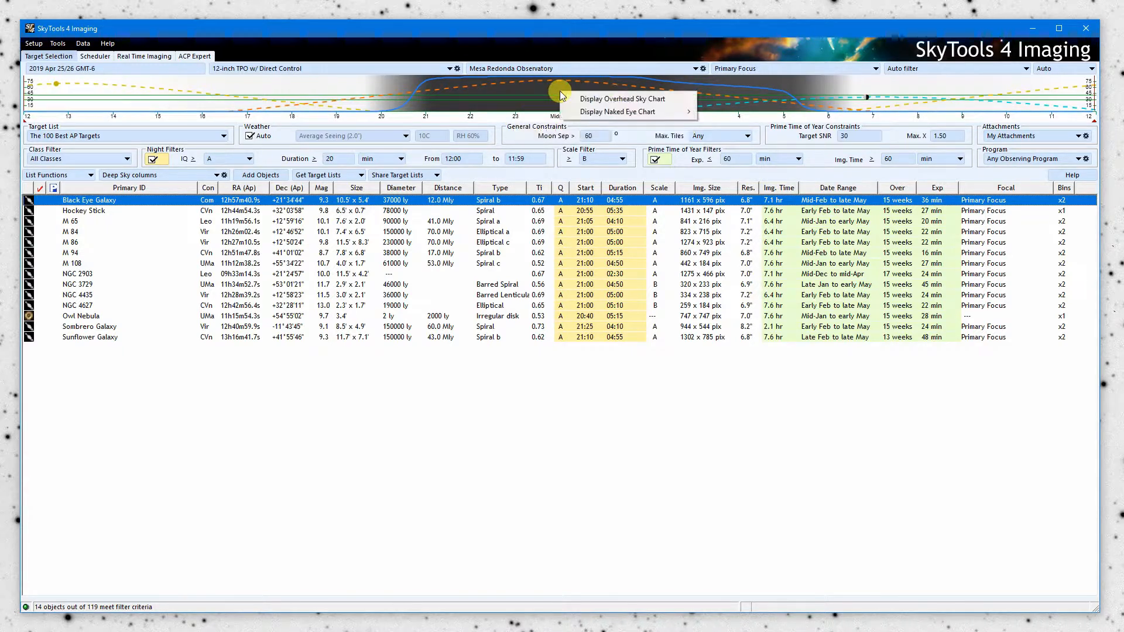
pyautogui.click(602, 103)
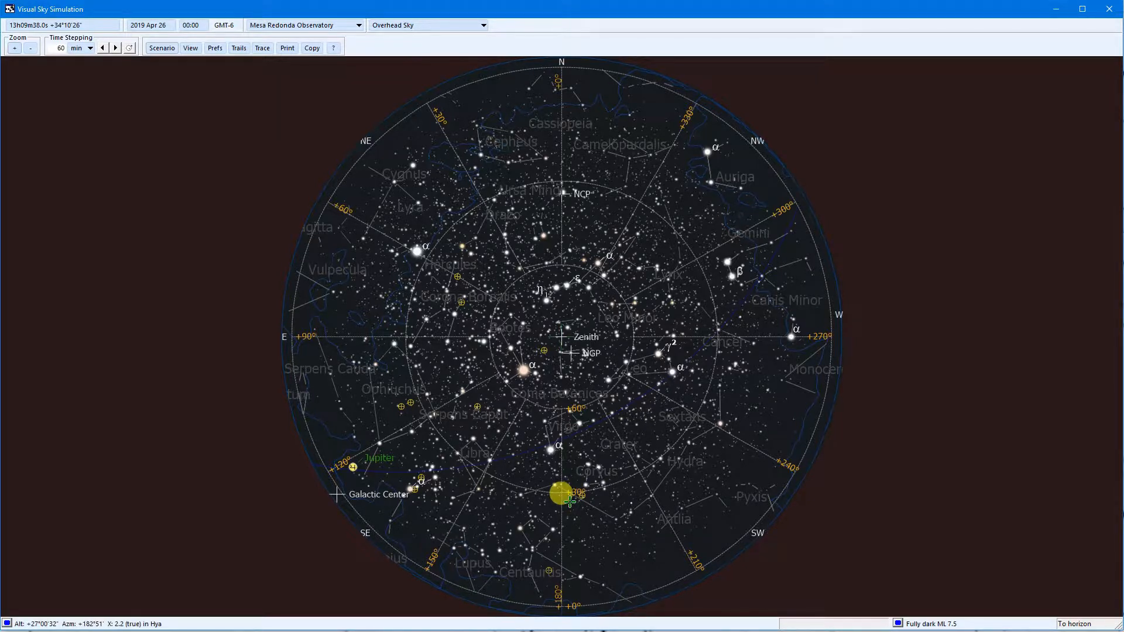
pyautogui.click(1108, 9)
# Step: Display the naked eye chart facing south for about 02:59 from the night altitude graph, examine it, and close it
pyautogui.moveTo(658, 105)
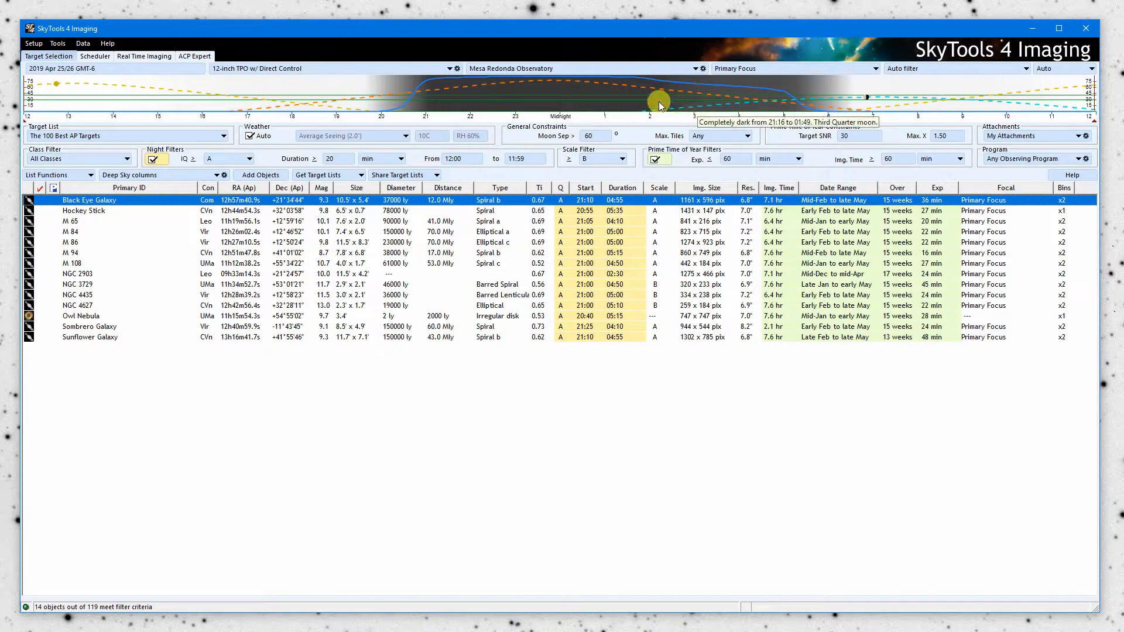
pyautogui.rightClick(694, 98)
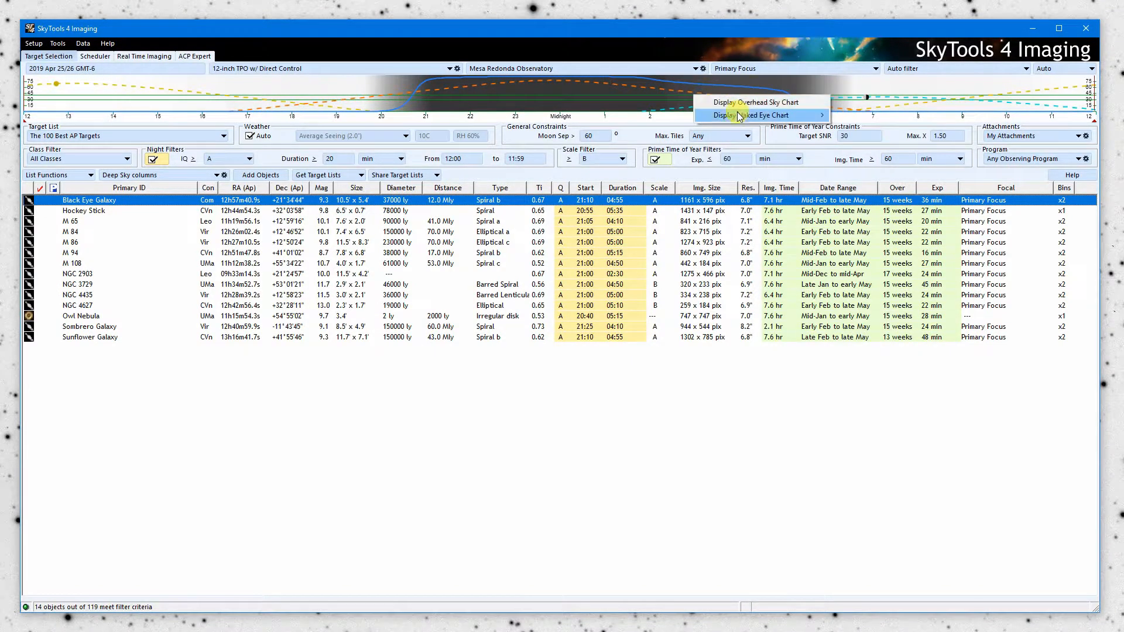
pyautogui.moveTo(739, 117)
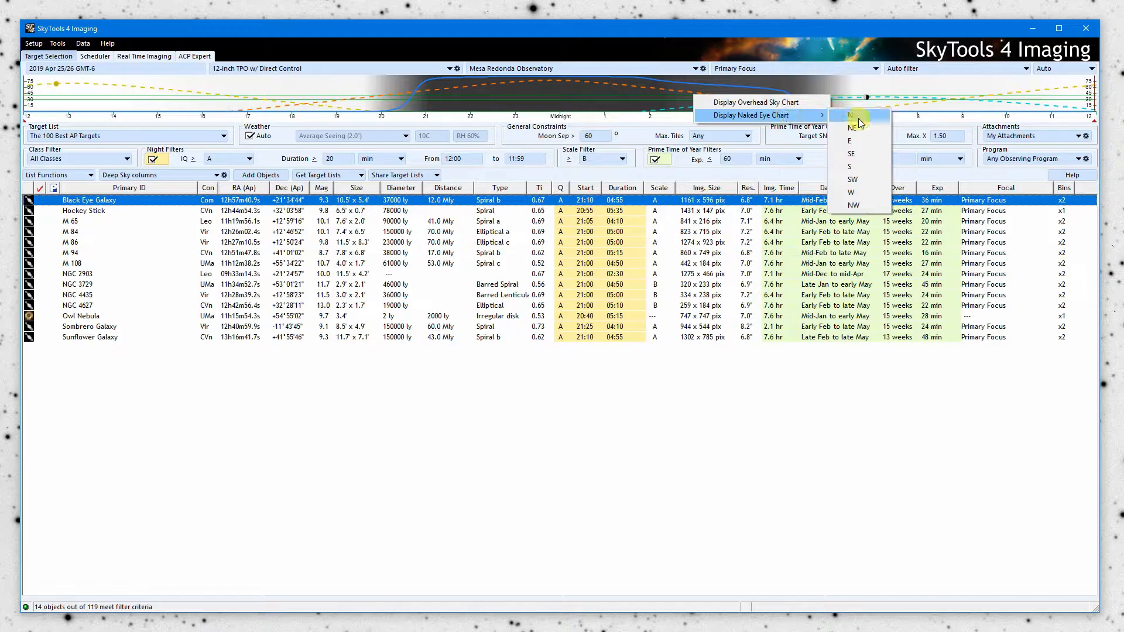
pyautogui.click(850, 167)
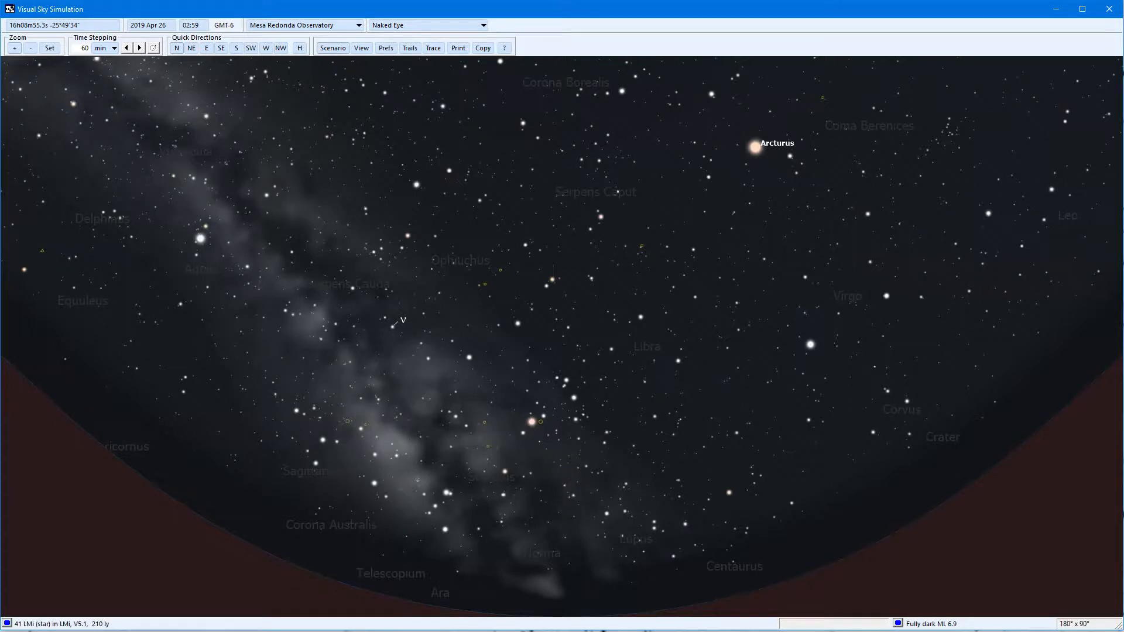
pyautogui.click(1109, 9)
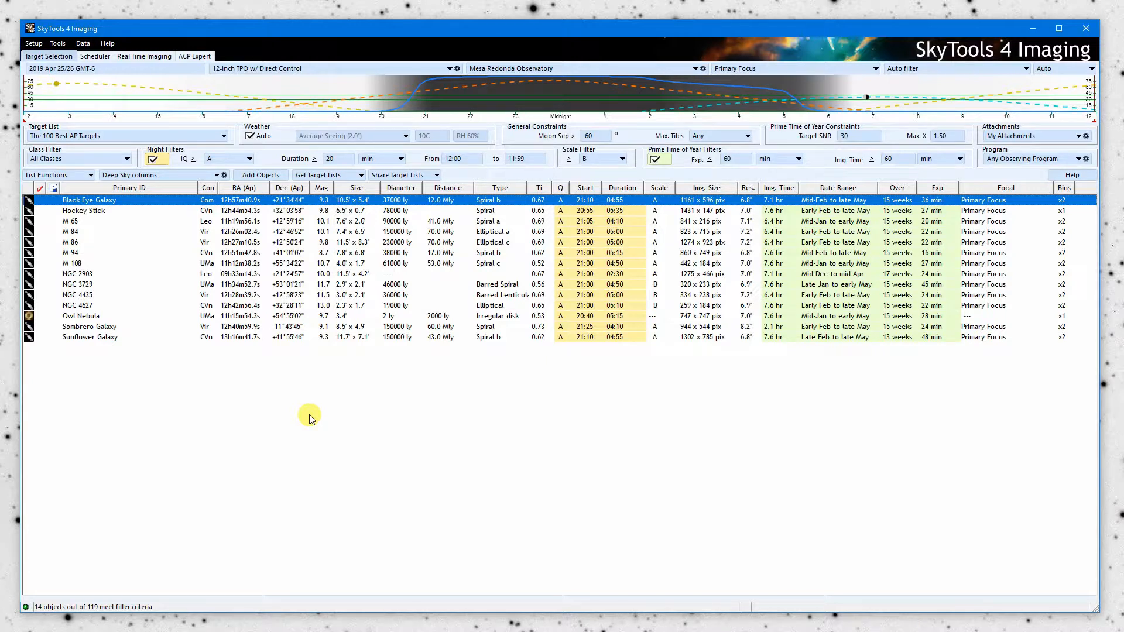
# Step: Open the Black Eye Galaxy in the Interactive Atlas and widen the field of view to 11° x 05°38'
pyautogui.rightClick(134, 204)
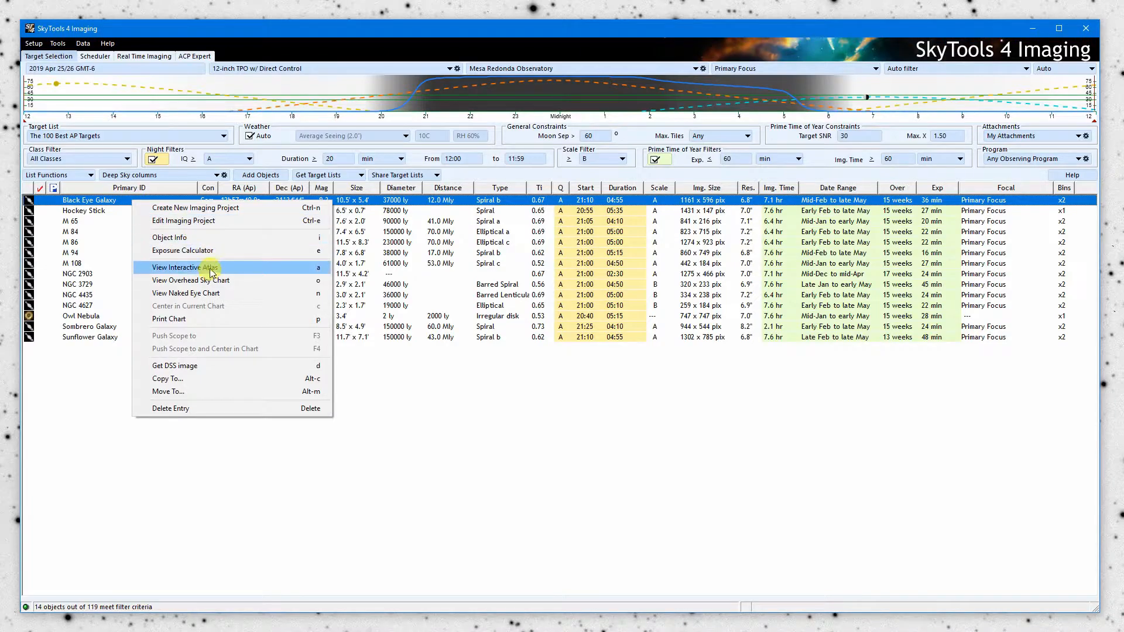
pyautogui.click(211, 273)
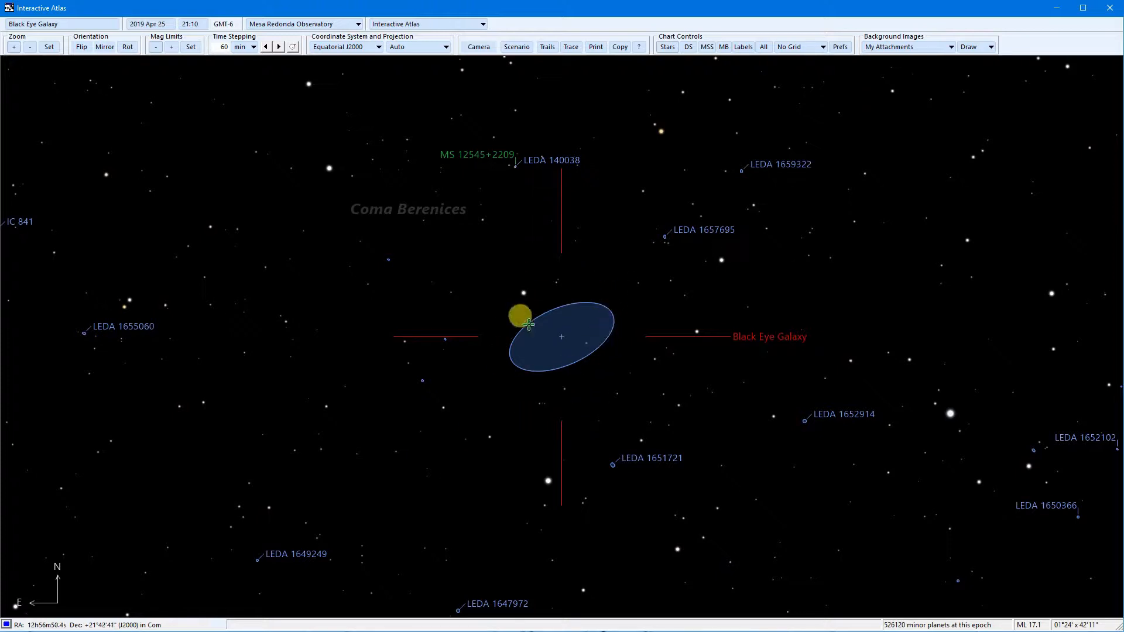
pyautogui.click(30, 47)
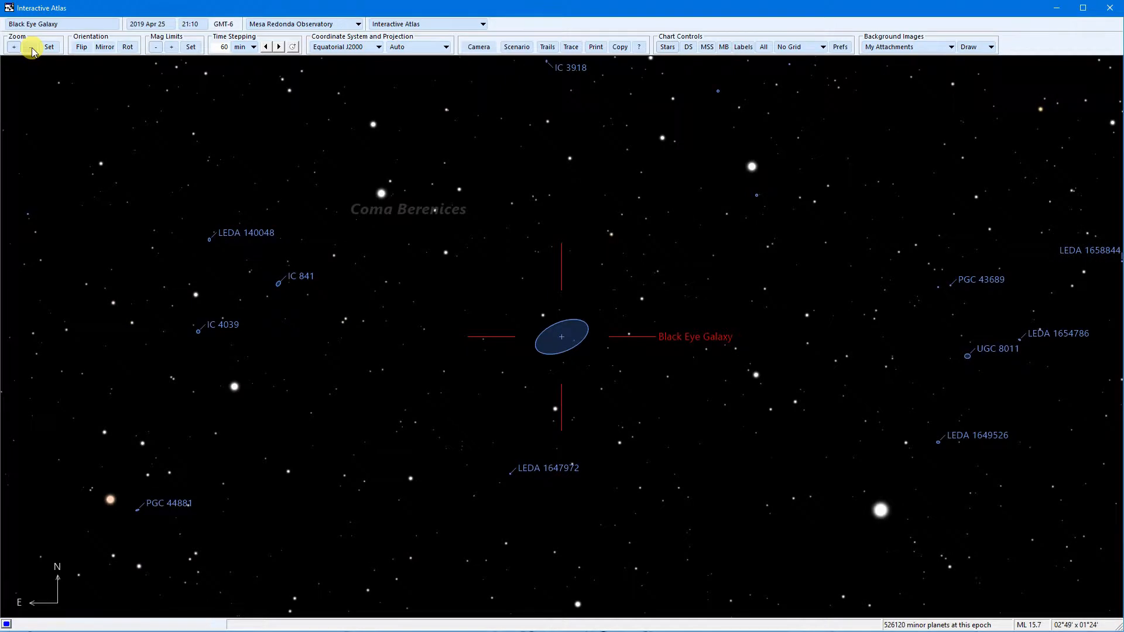
pyautogui.click(31, 48)
pyautogui.click(31, 47)
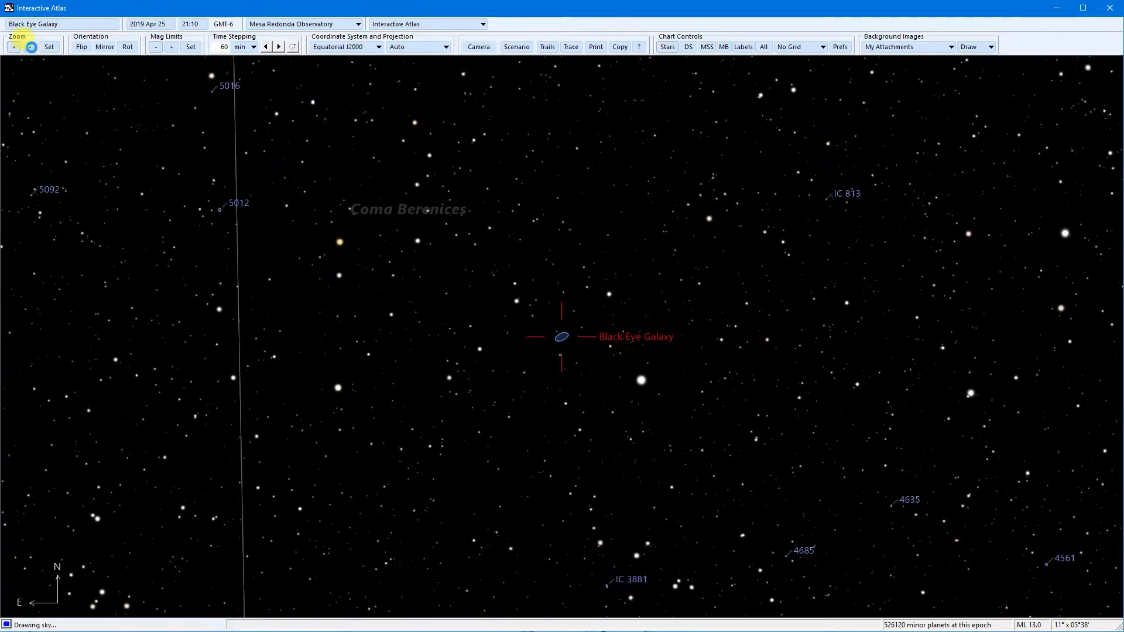
# Step: Widen the field of view to 22° x 11°, return it to 11° x 05°38', and toggle the Black Eye Galaxy marker off and on
pyautogui.click(31, 47)
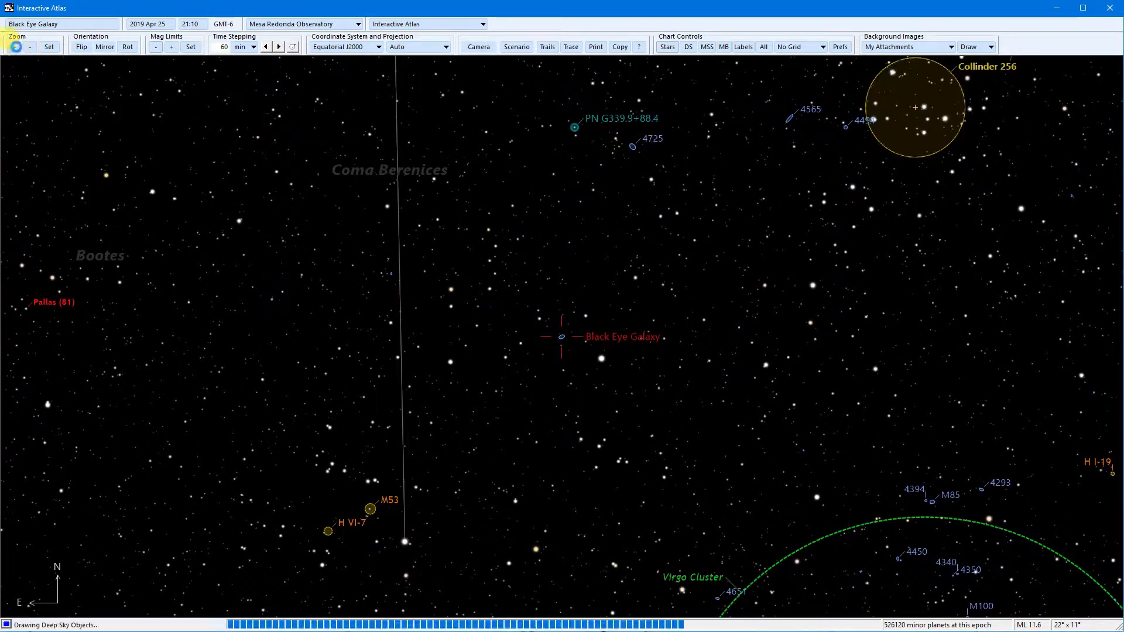
pyautogui.click(16, 47)
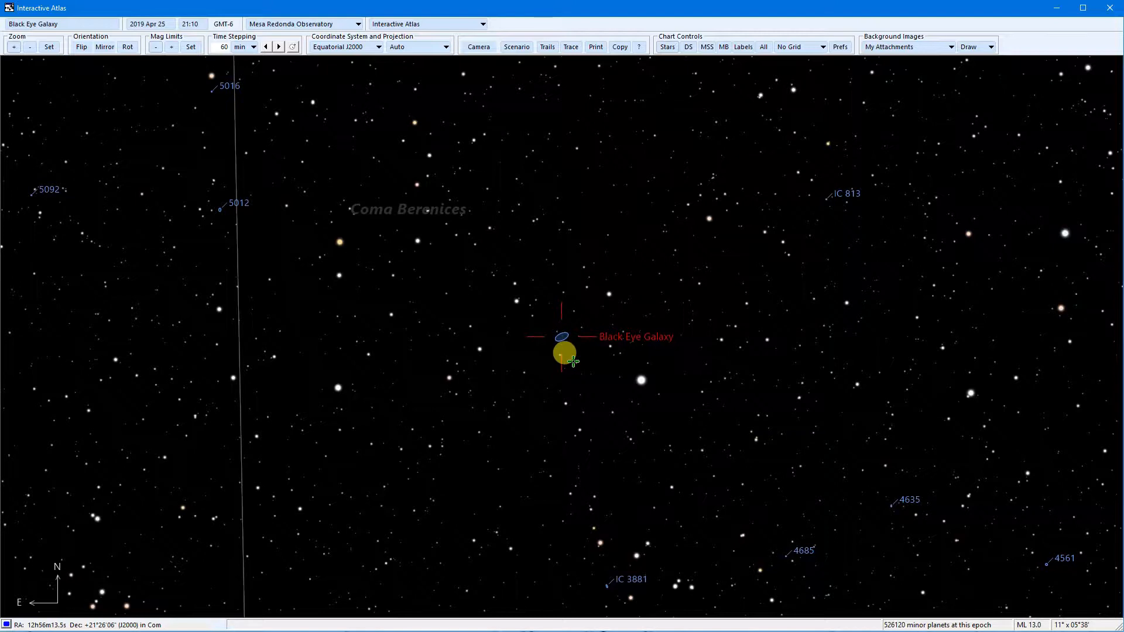
pyautogui.click(575, 399)
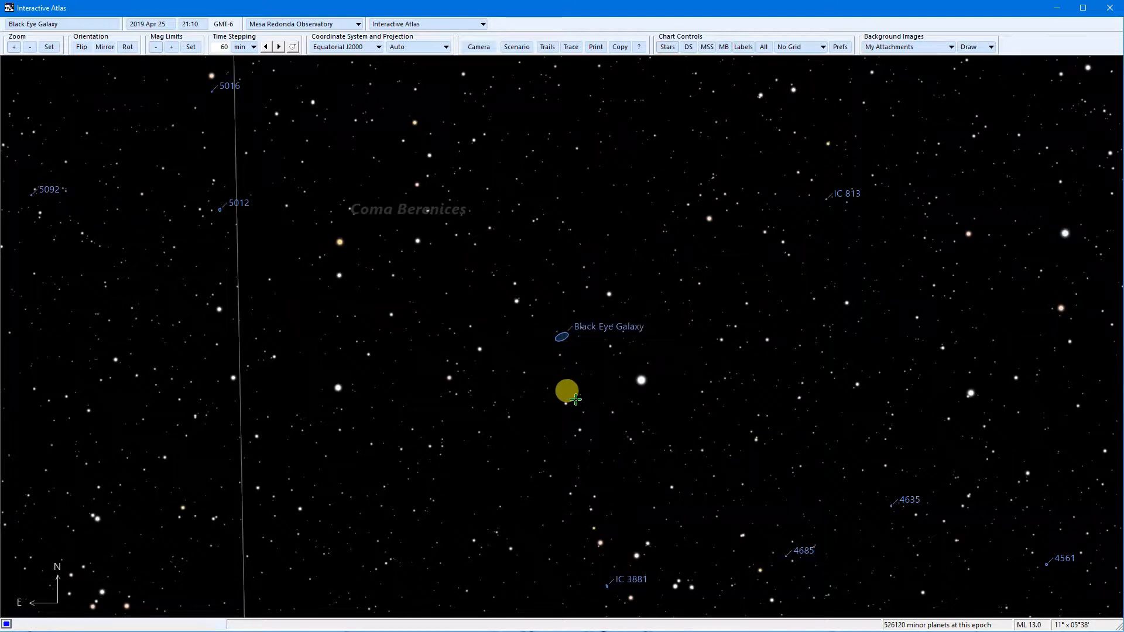
pyautogui.click(575, 400)
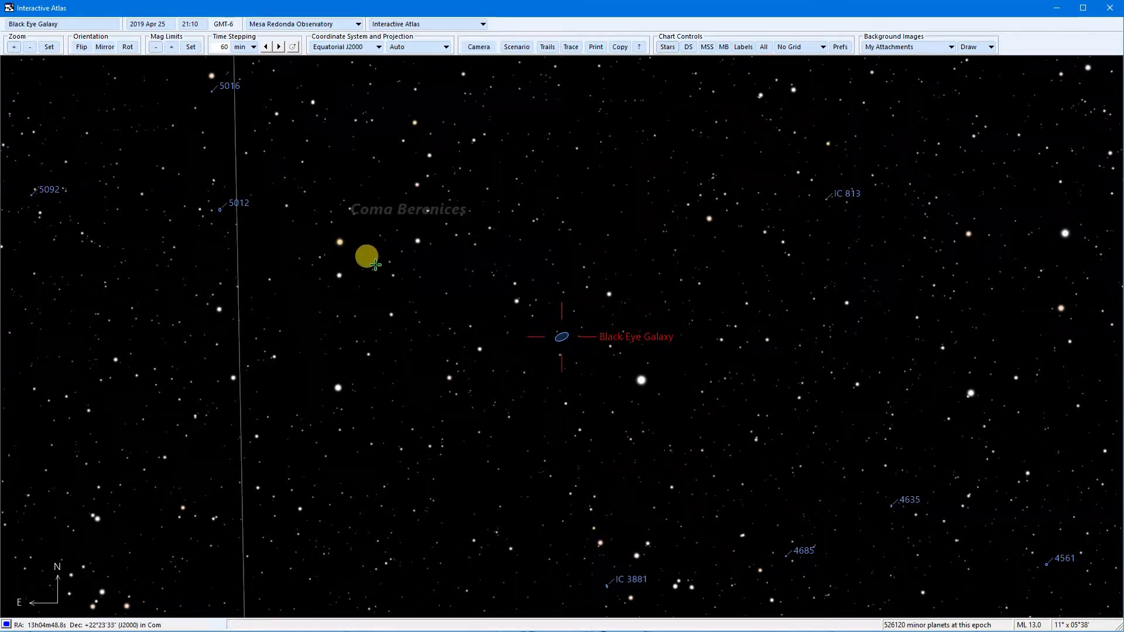
# Step: Raise the chart's magnitude limit, zoom in to 05°37' x 02°49', and return the field of view to 11° x 05°38'
pyautogui.click(172, 48)
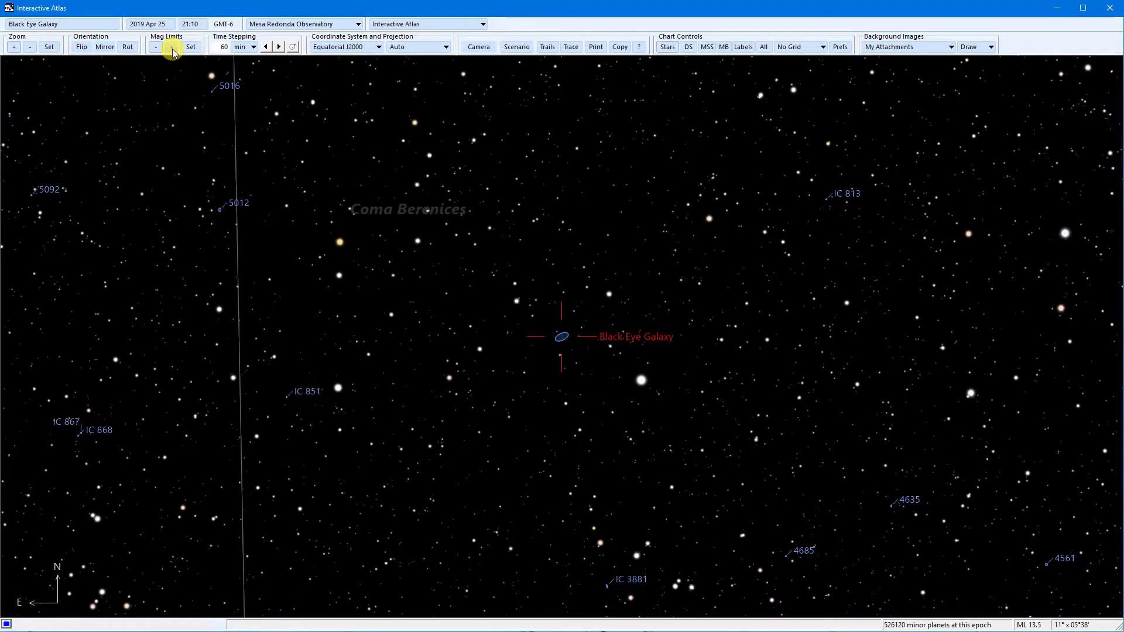
pyautogui.click(14, 48)
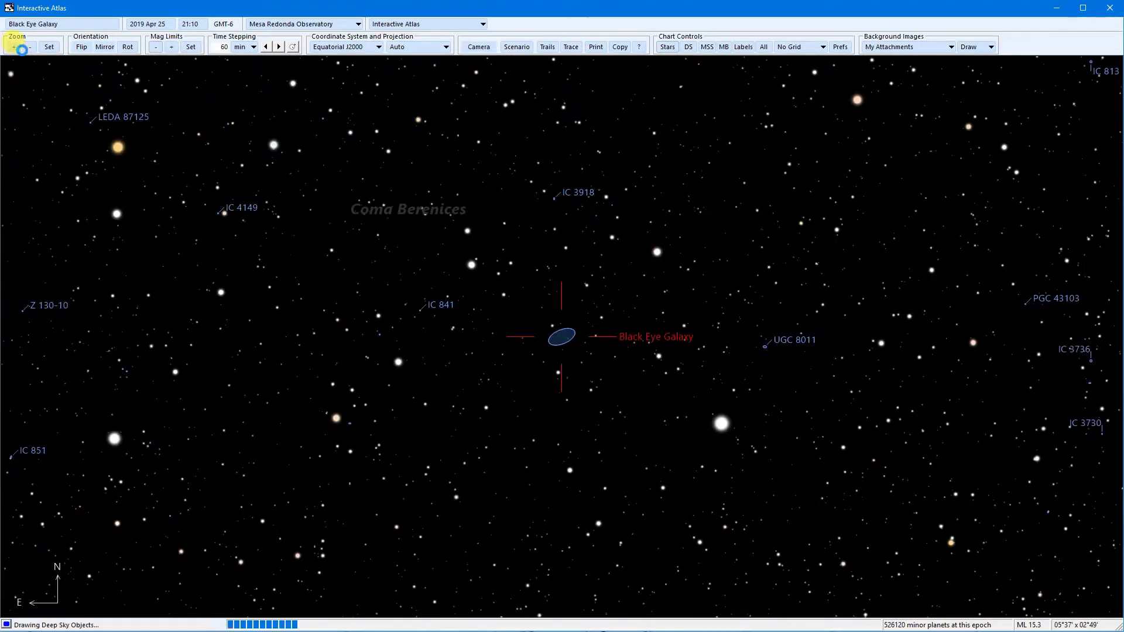
pyautogui.click(15, 48)
pyautogui.click(31, 48)
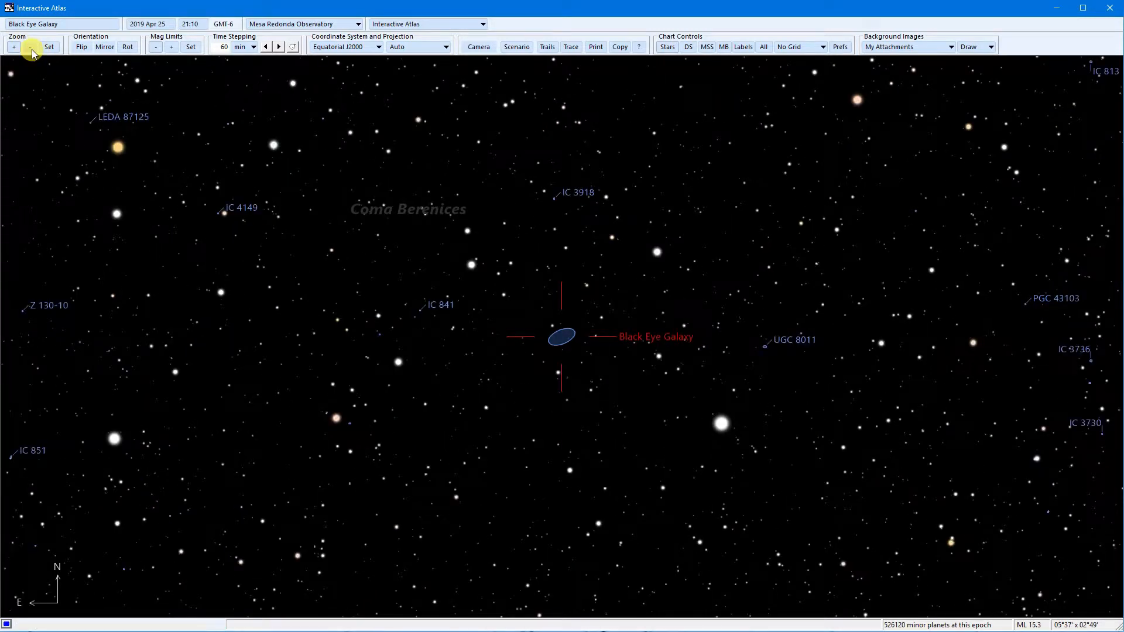
pyautogui.click(32, 49)
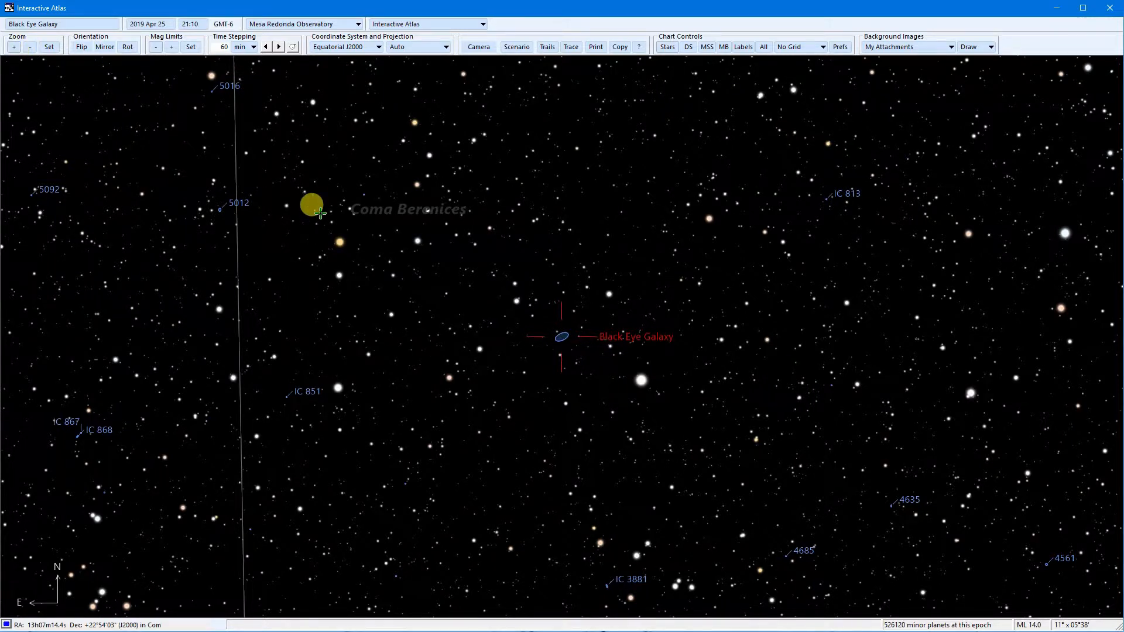
# Step: Set the field of view explicitly to about 1° (59'58" x 30'00") around the Black Eye Galaxy
pyautogui.click(49, 47)
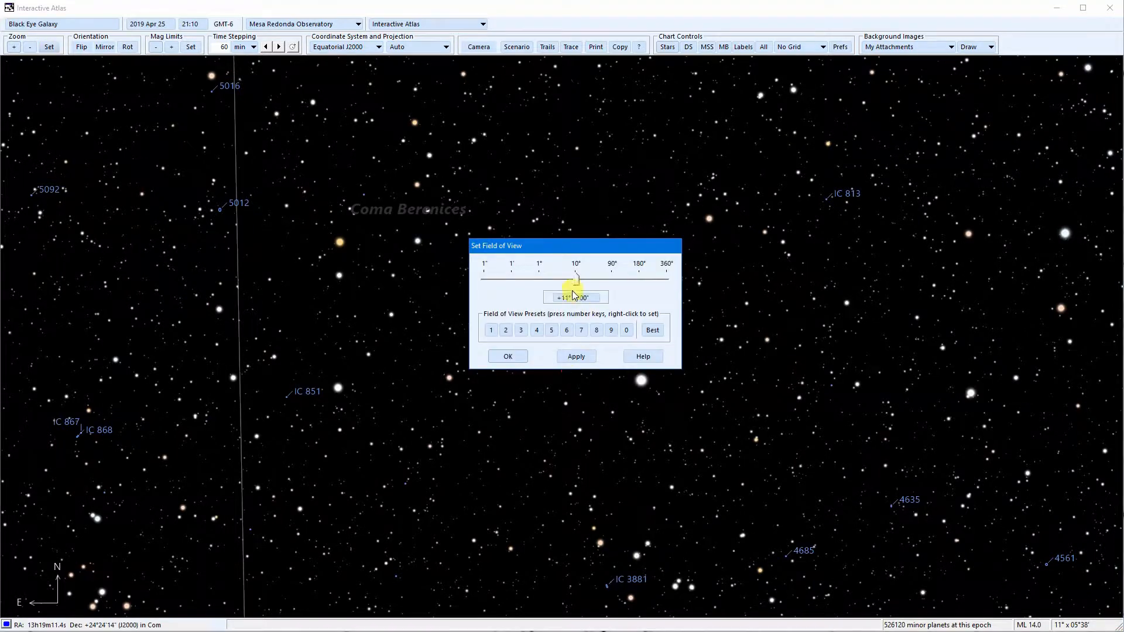
pyautogui.moveTo(551, 282); pyautogui.dragTo(541, 281)
pyautogui.click(508, 355)
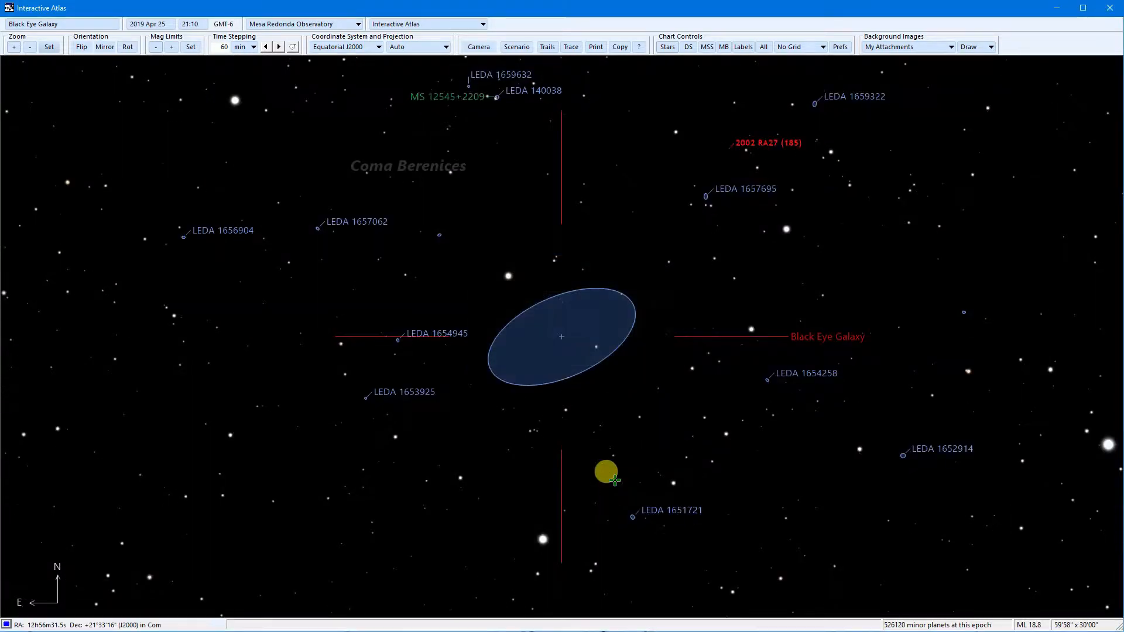
# Step: Widen the atlas field of view around the Black Eye Galaxy to 32° x 16°
pyautogui.scroll(-2, 603, 471)
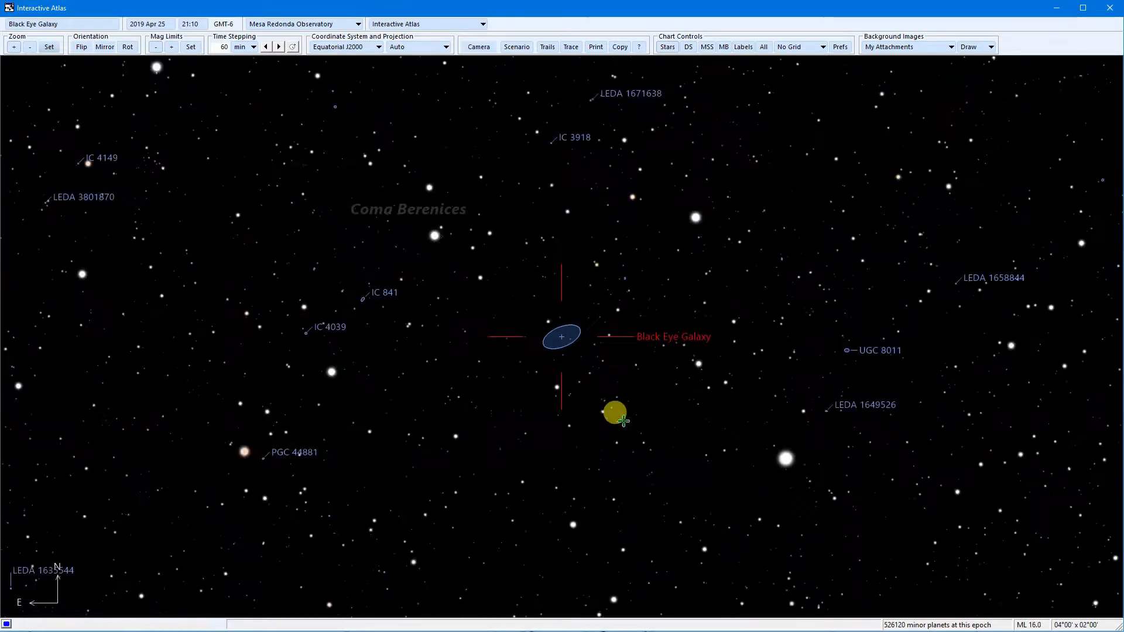
pyautogui.scroll(-2, 621, 382)
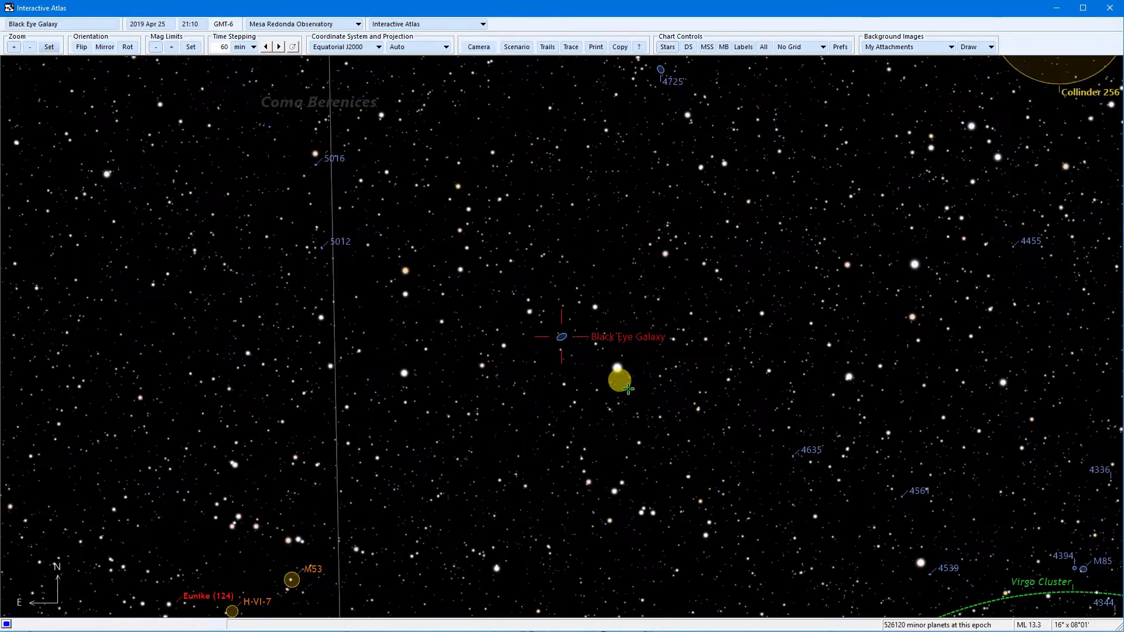
pyautogui.scroll(-1, 627, 389)
pyautogui.scroll(2, 627, 389)
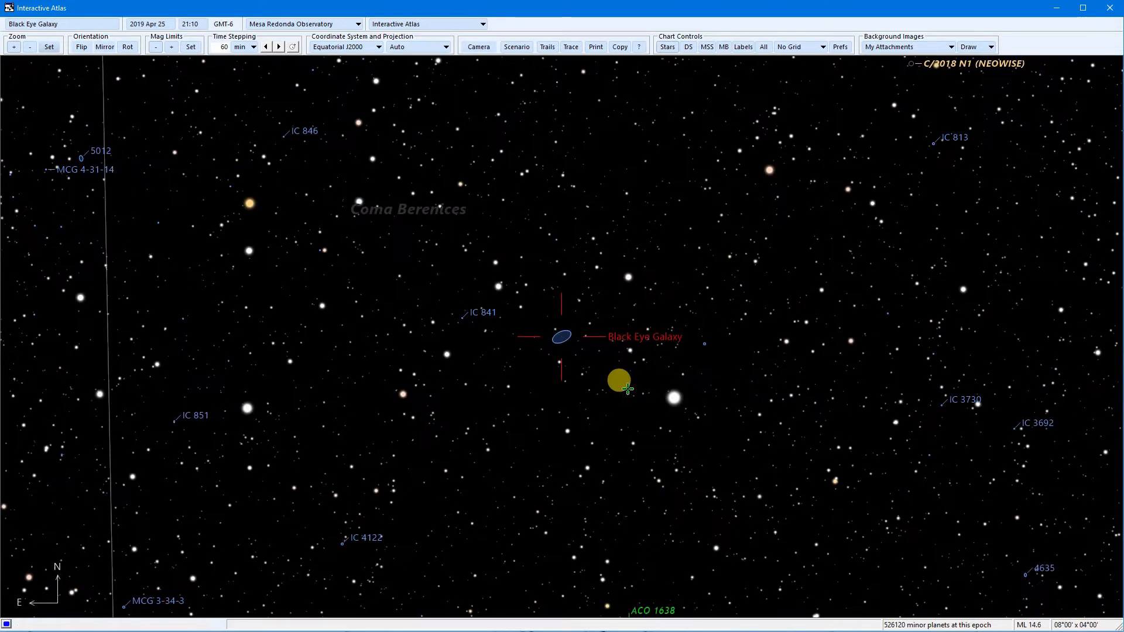
pyautogui.scroll(-2, 628, 389)
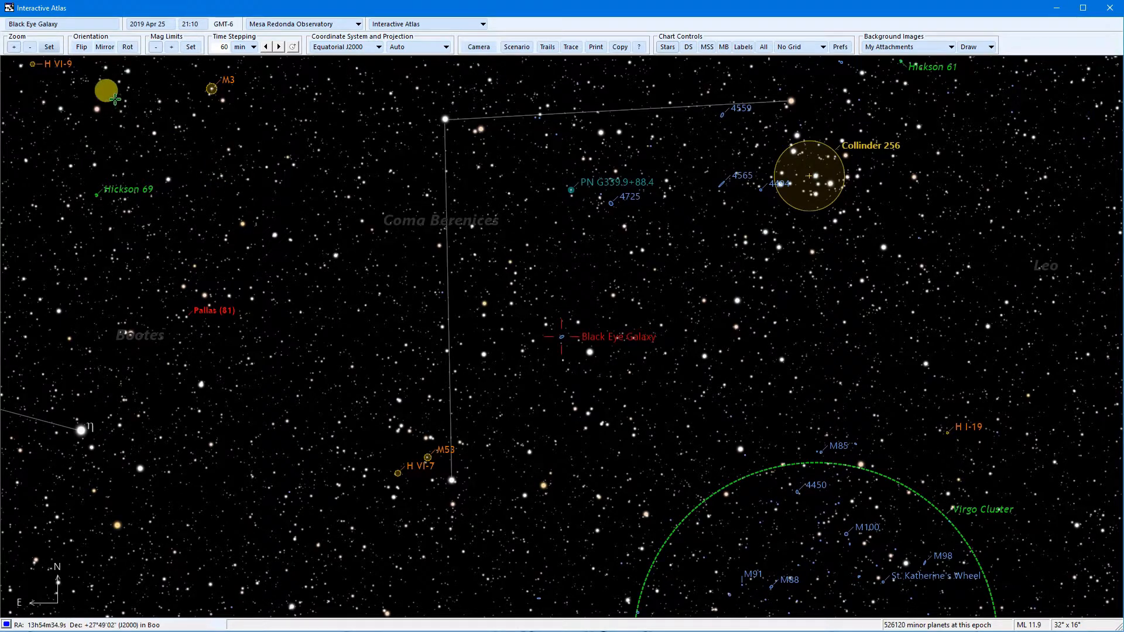
# Step: Flip the chart vertically to compare the orientation, and restore north to the upward direction
pyautogui.click(83, 51)
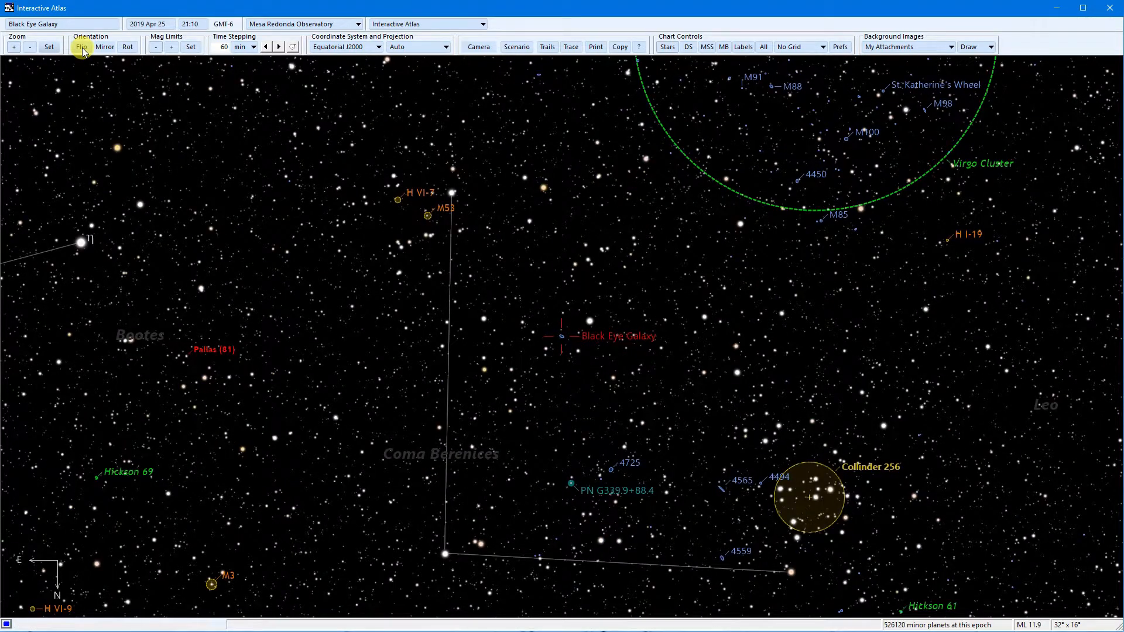
pyautogui.click(83, 51)
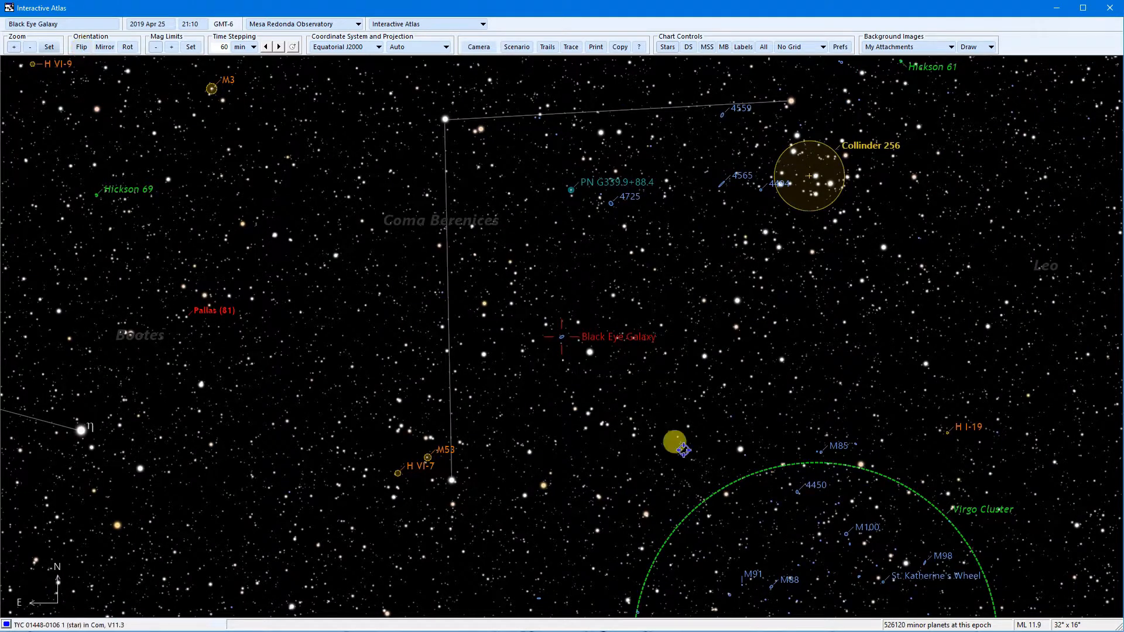
pyautogui.click(83, 51)
pyautogui.click(83, 52)
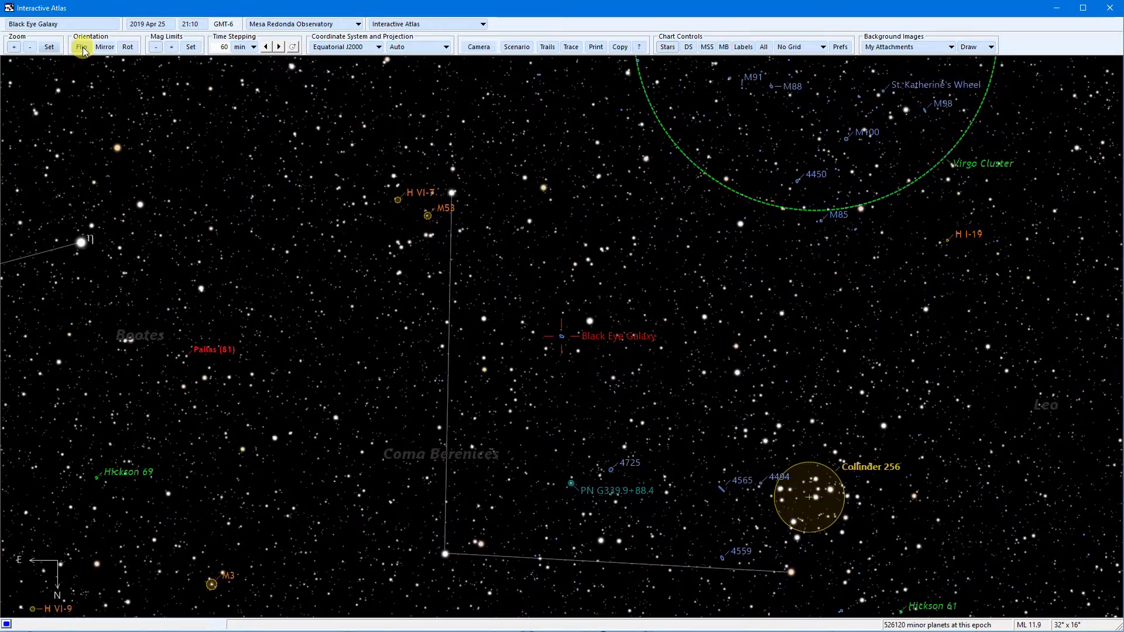
# Step: Mirror the chart horizontally to compare the east-west direction, and restore the unmirrored view
pyautogui.click(106, 51)
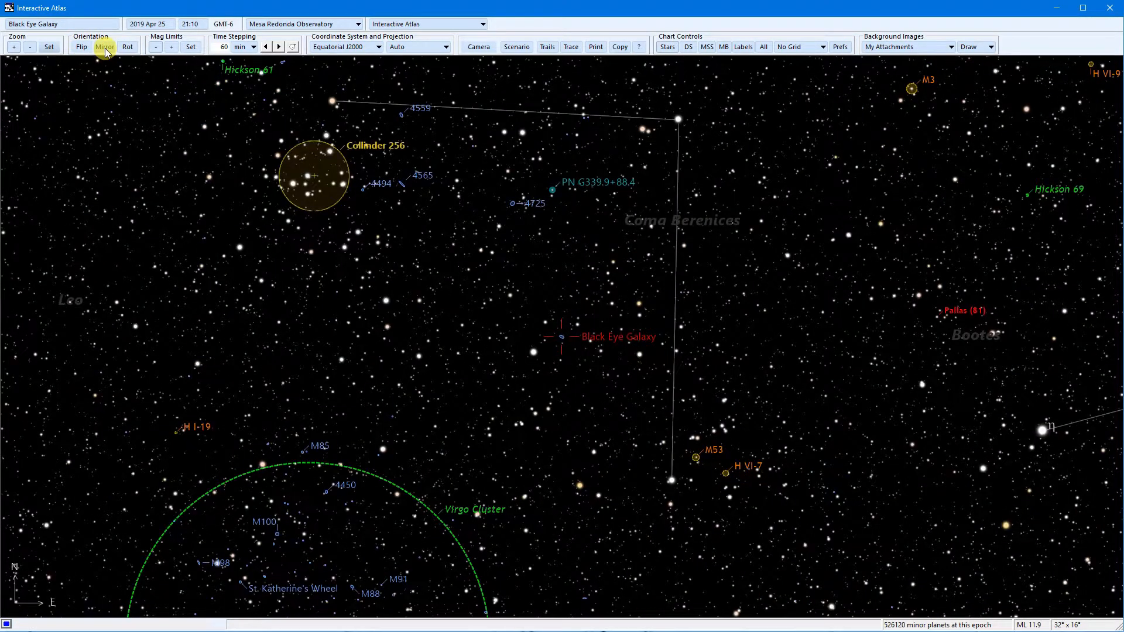
pyautogui.click(105, 51)
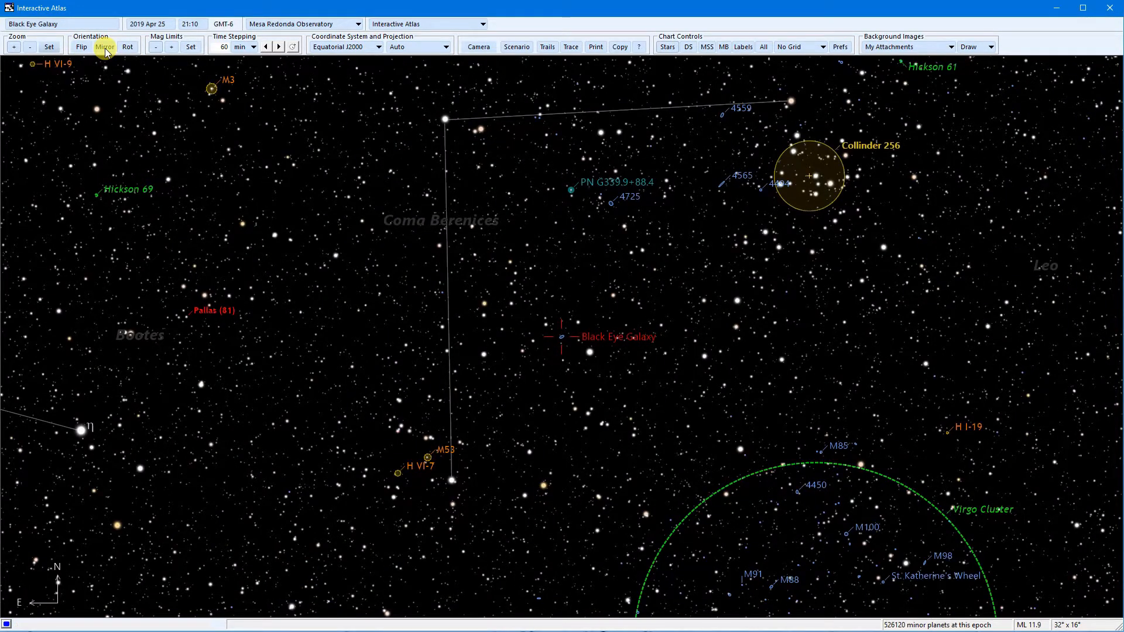
pyautogui.click(106, 51)
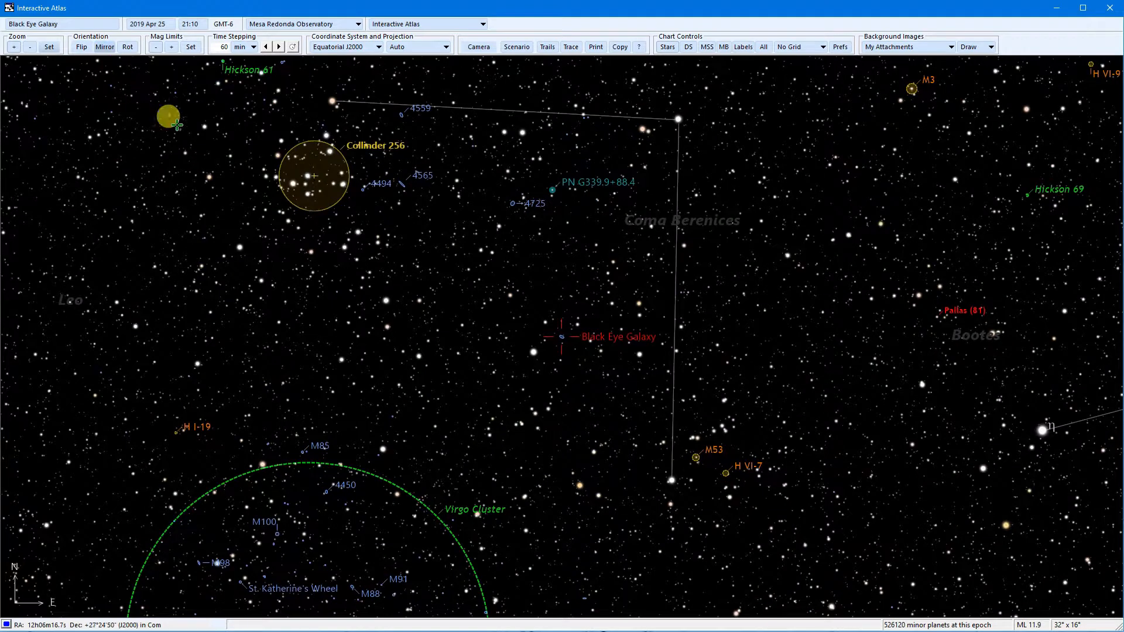
pyautogui.click(105, 52)
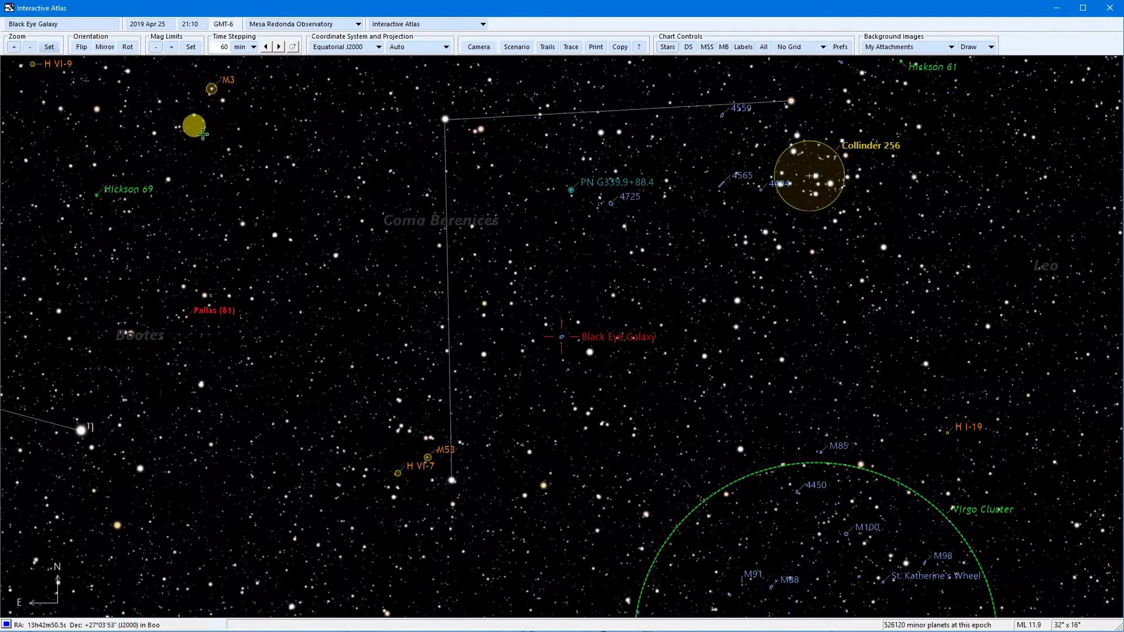
# Step: Reset the stellar magnitude limit to its default for the field of view and adjust it to 8.9
pyautogui.click(191, 48)
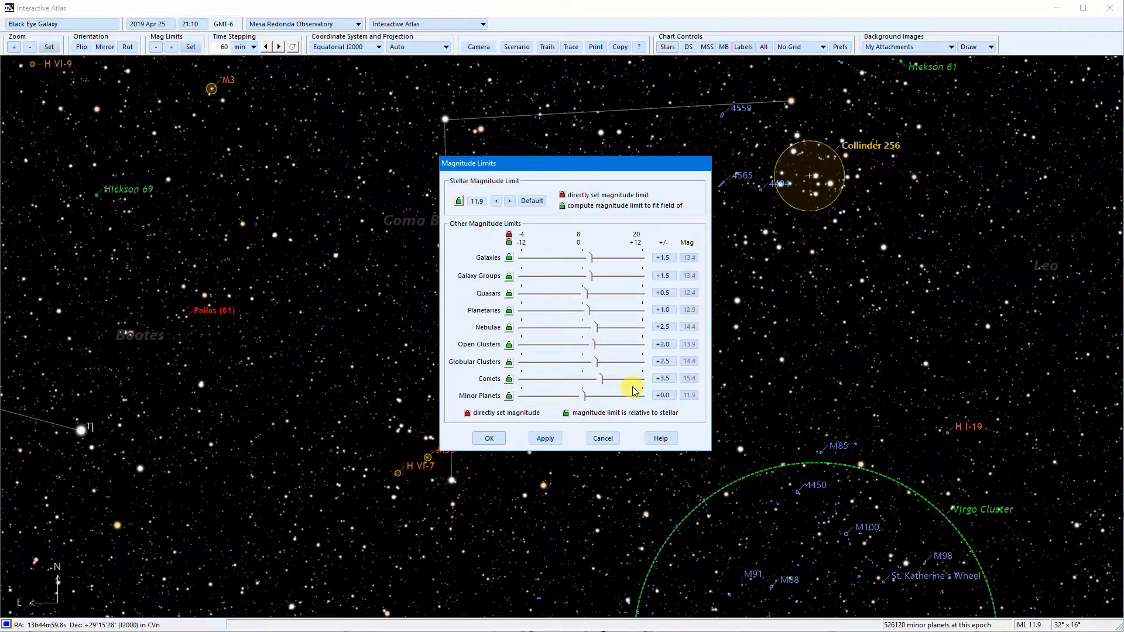
pyautogui.click(532, 201)
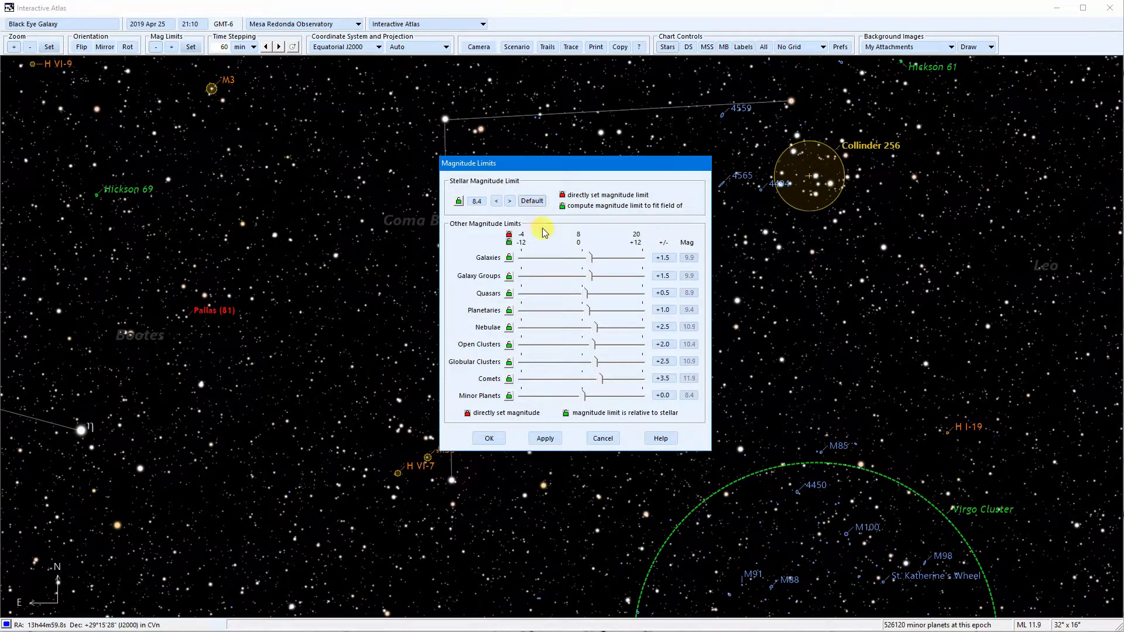
pyautogui.click(458, 201)
pyautogui.click(509, 202)
pyautogui.click(496, 201)
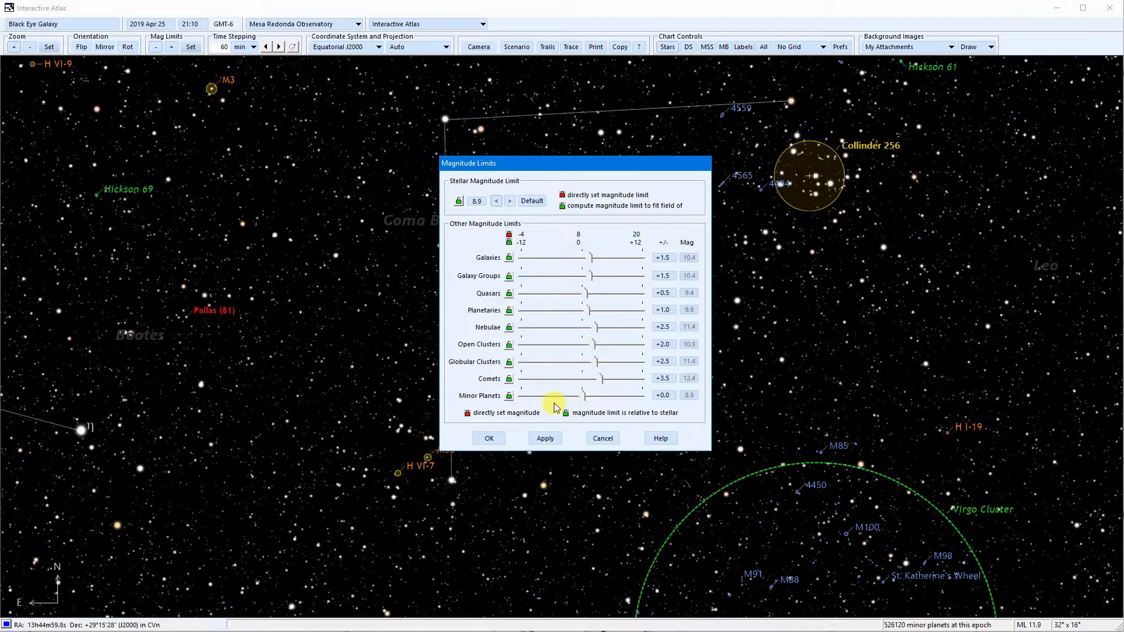
# Step: Try relative magnitude limits of +0.0, -3.0, -1.0 and +1.0 for galaxies
pyautogui.click(582, 258)
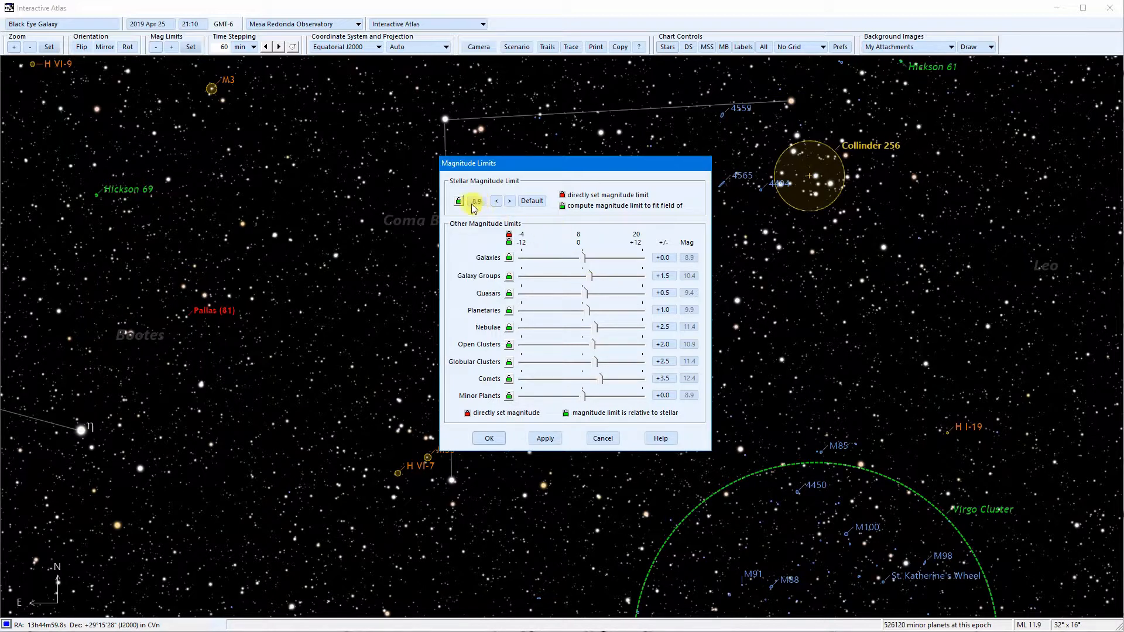
pyautogui.moveTo(583, 258); pyautogui.dragTo(568, 258)
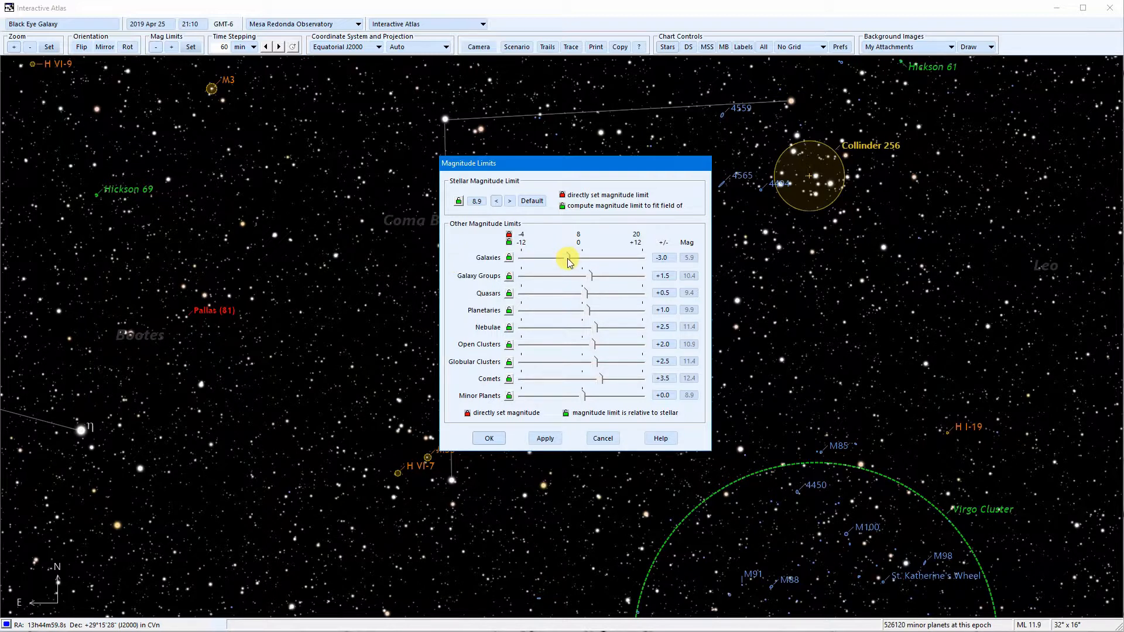
pyautogui.moveTo(570, 263); pyautogui.dragTo(578, 263)
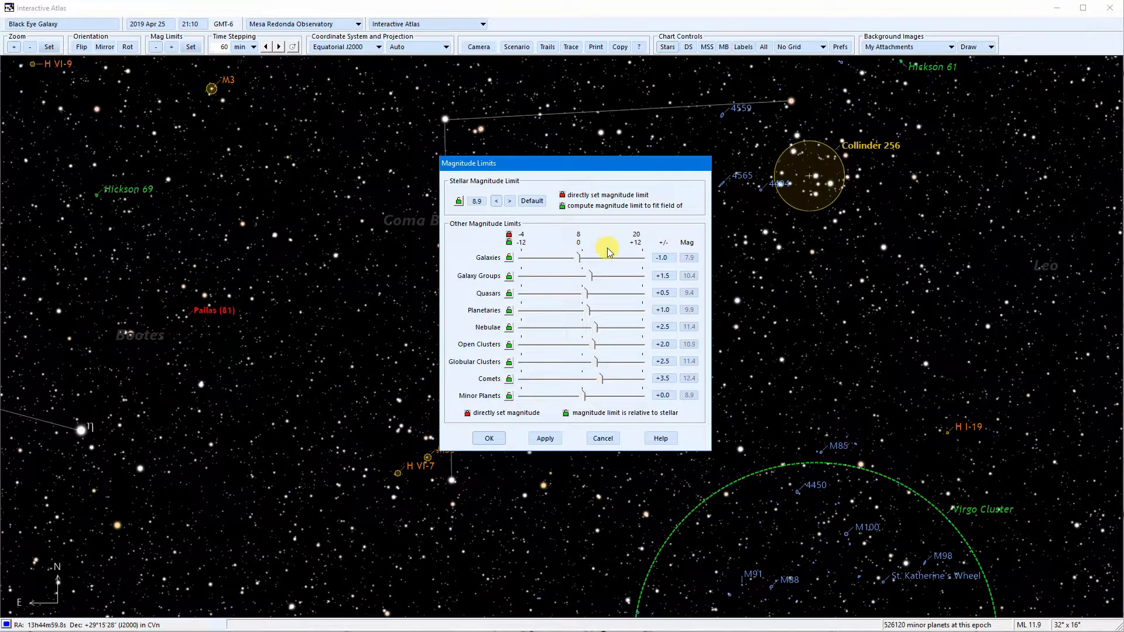
pyautogui.moveTo(578, 263); pyautogui.dragTo(593, 259)
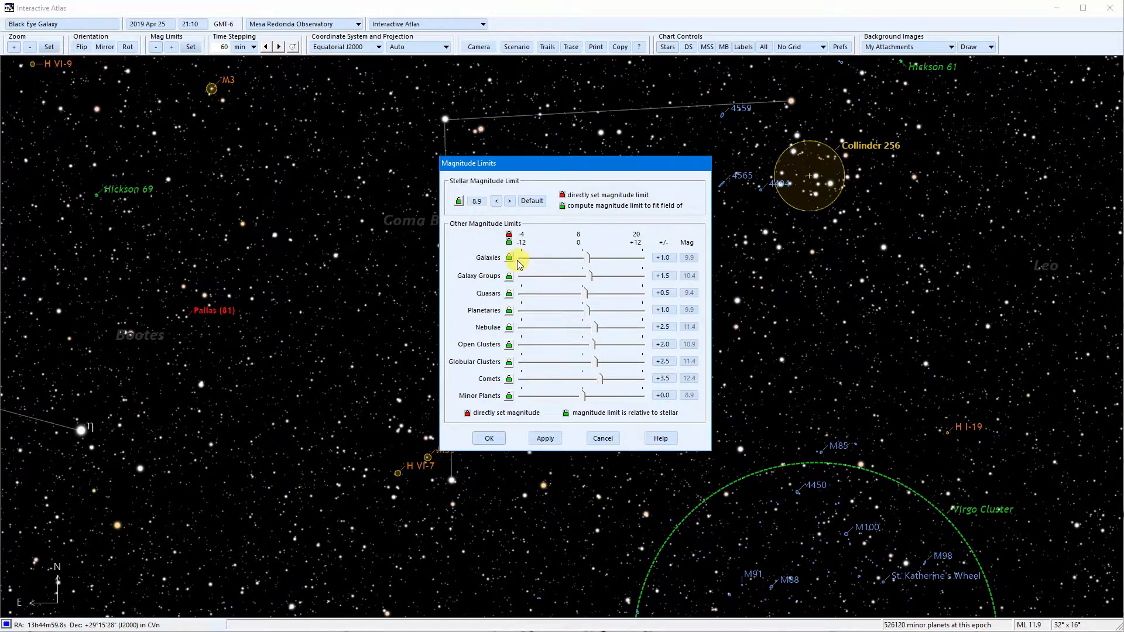
# Step: Raise the galaxies' magnitude limit to +7.0, lock it as a direct limit of 15.9, and accept the magnitude limits
pyautogui.moveTo(589, 260); pyautogui.dragTo(619, 261)
pyautogui.click(509, 258)
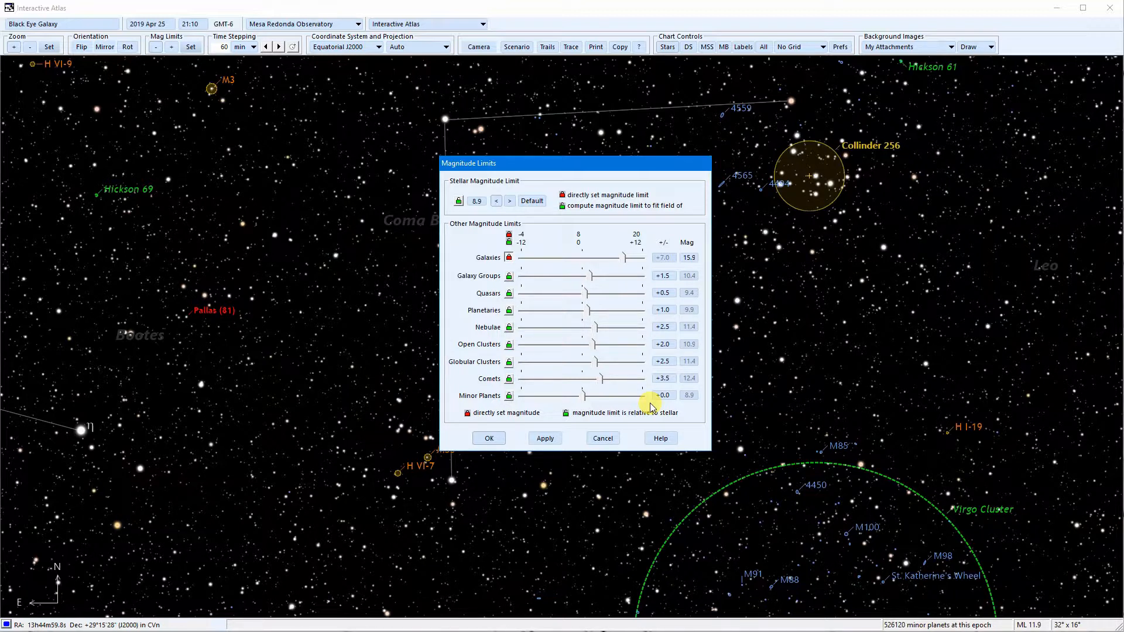
pyautogui.click(489, 438)
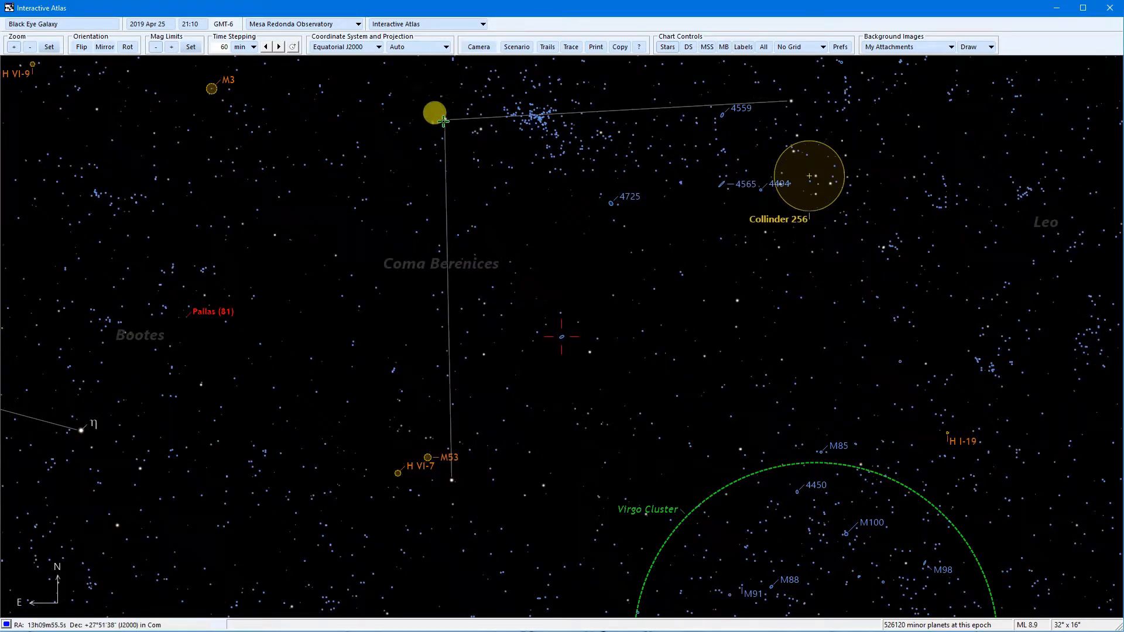
# Step: Examine the plotted galaxies at a 64° x 32° field of view and narrow it to 08°00' x 04°00'
pyautogui.scroll(-1, 514, 313)
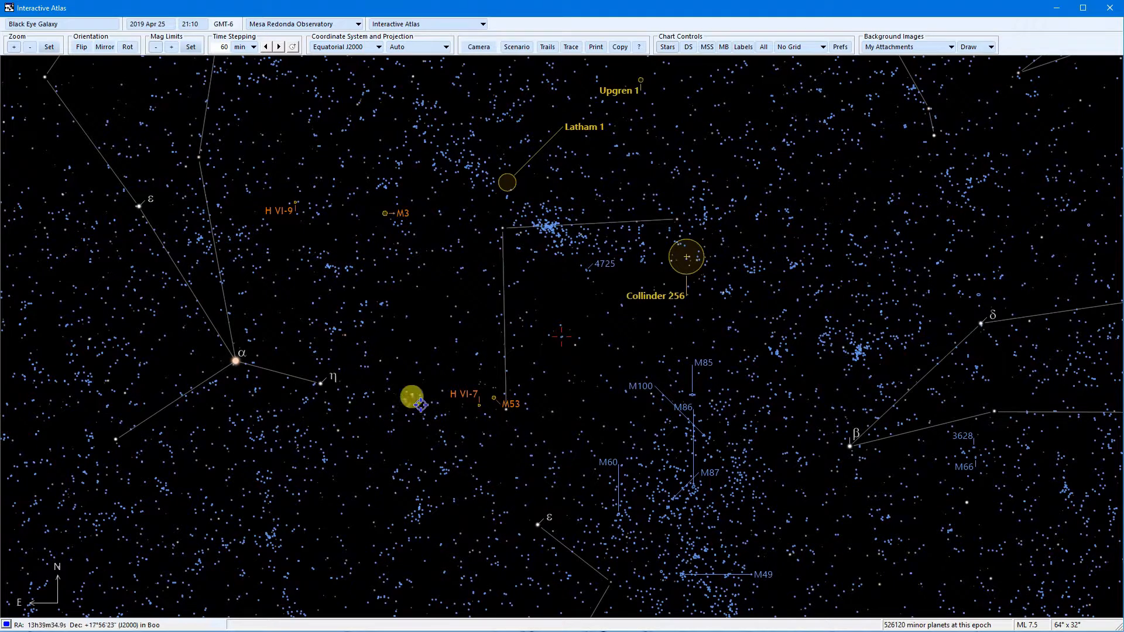
pyautogui.scroll(2, 551, 378)
pyautogui.scroll(1, 552, 378)
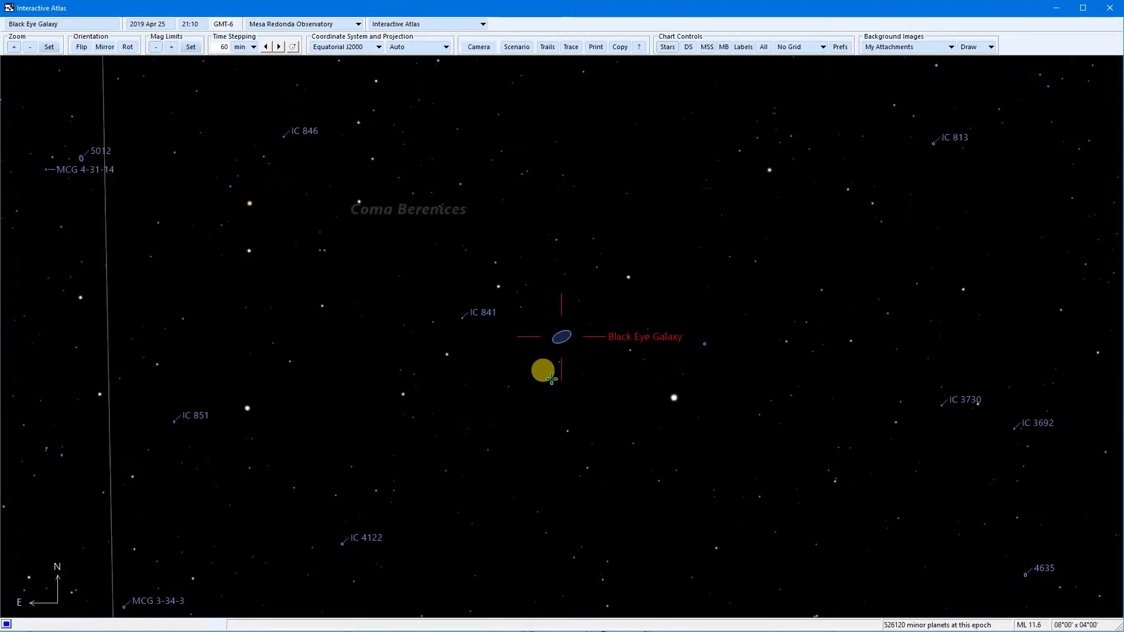
# Step: Make the galaxies' magnitude limit relative again, setting galaxies and galaxy groups to +2.5, comets to +2.0 and minor planets to +1.5
pyautogui.click(191, 47)
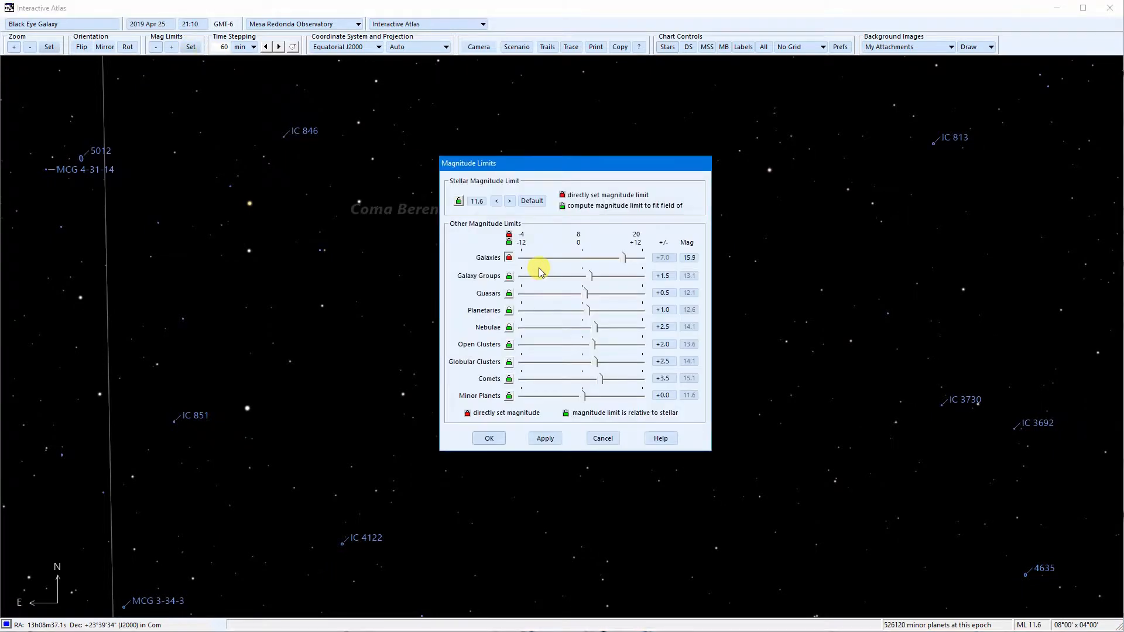
pyautogui.click(509, 258)
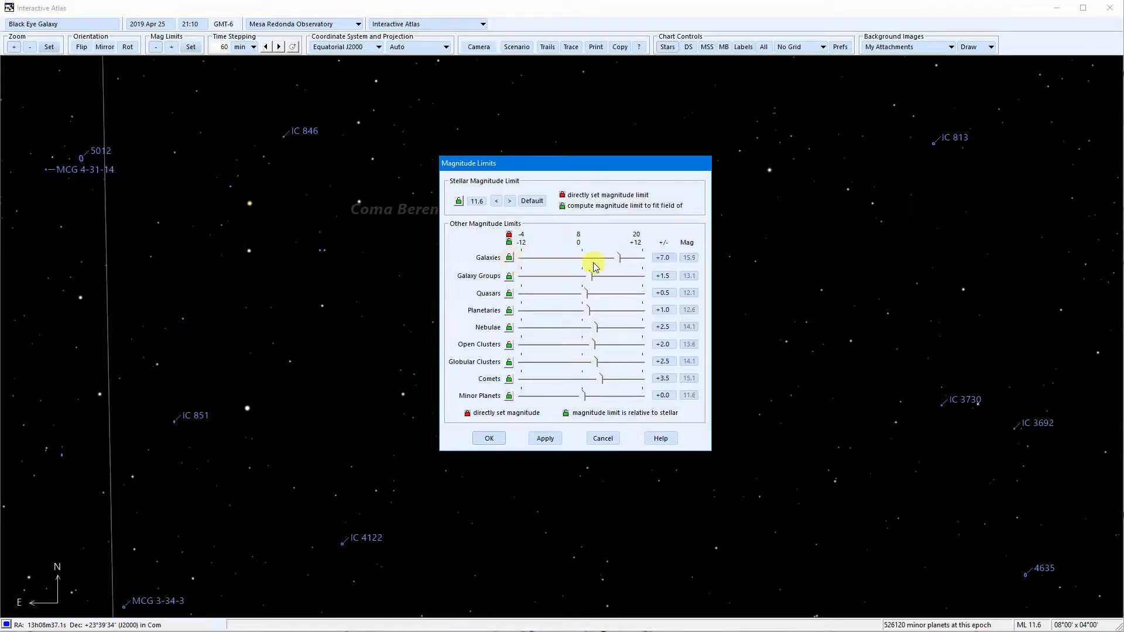
pyautogui.moveTo(620, 264); pyautogui.dragTo(594, 264)
pyautogui.moveTo(592, 276); pyautogui.dragTo(598, 281)
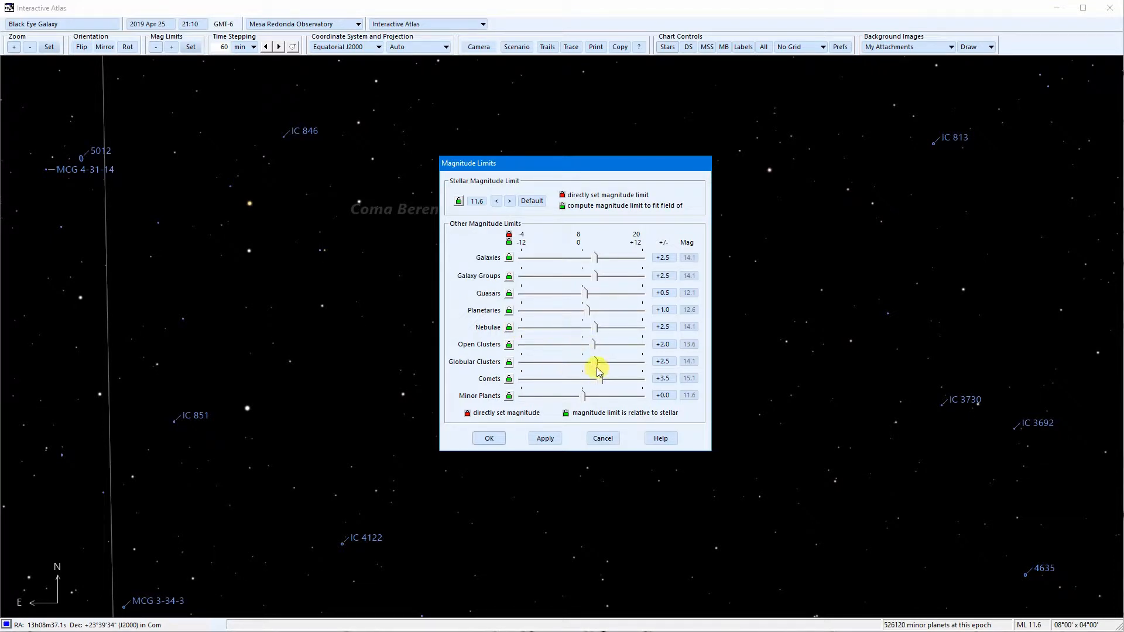
pyautogui.moveTo(602, 379); pyautogui.dragTo(591, 396)
pyautogui.click(486, 439)
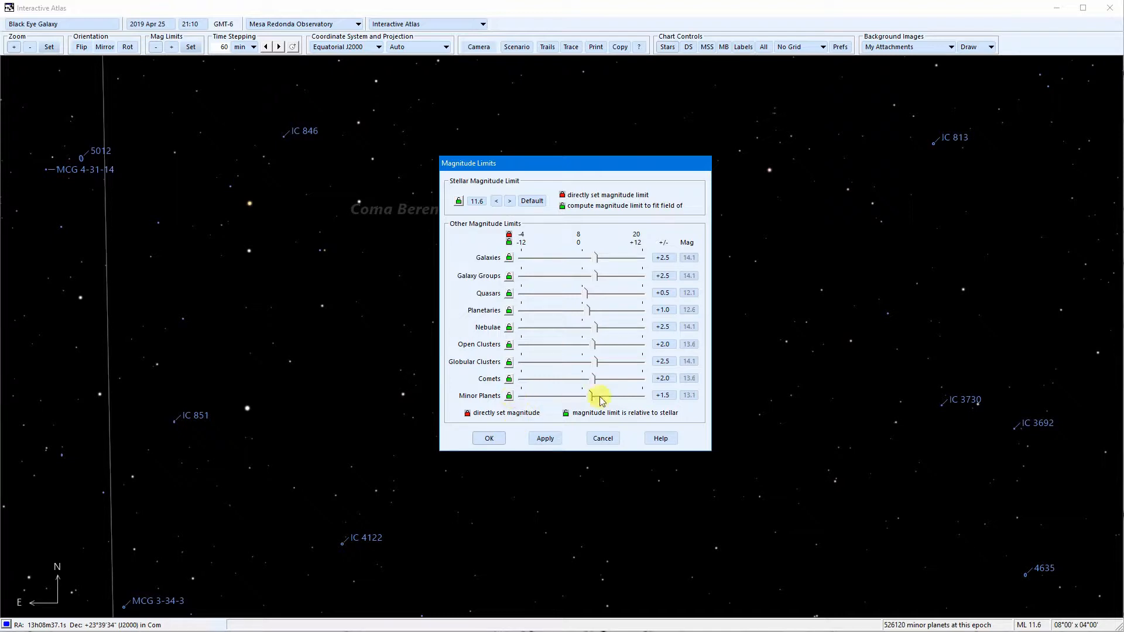
# Step: Raise the minor planets' magnitude limit to +11.5, lock it as a direct limit of 23.1, and accept the magnitude limits
pyautogui.moveTo(591, 395); pyautogui.dragTo(643, 396)
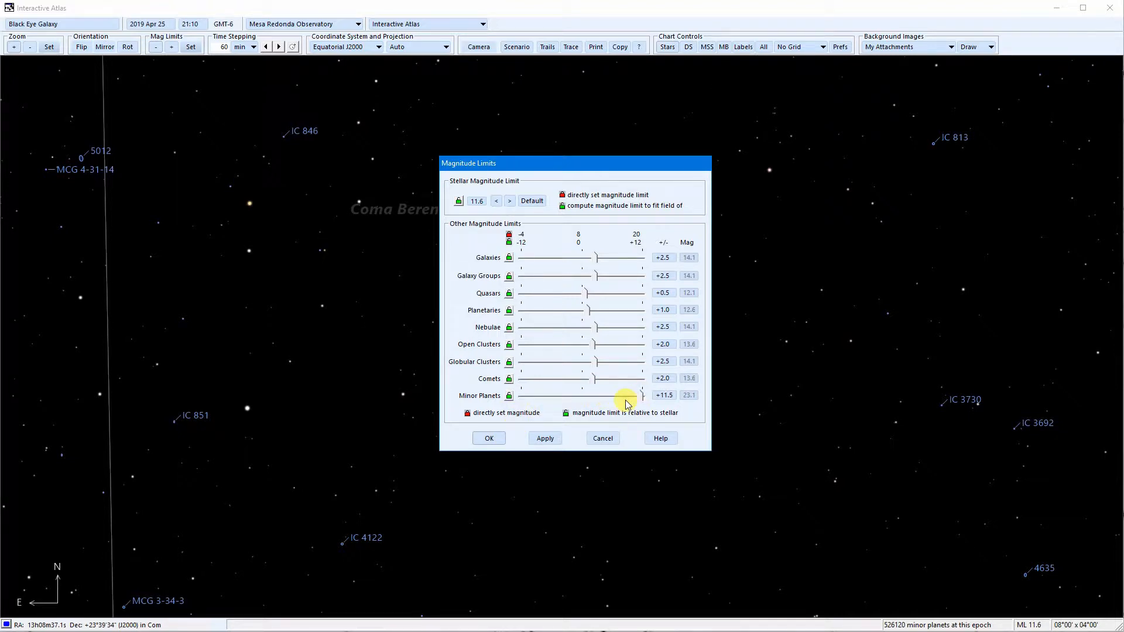
pyautogui.click(508, 396)
pyautogui.click(490, 438)
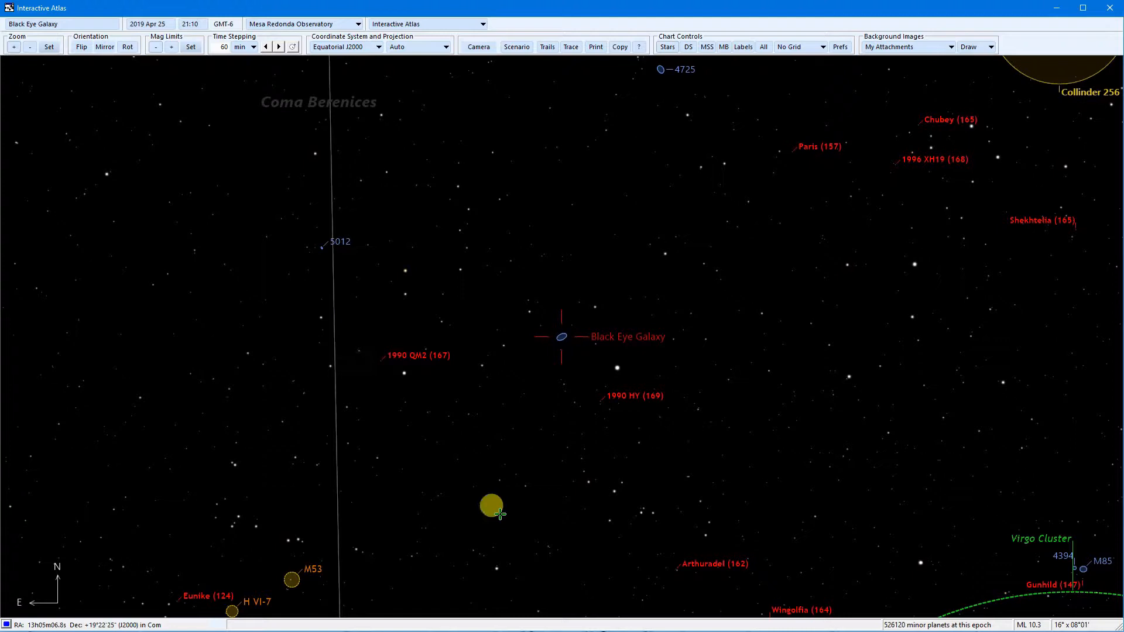
# Step: Set the minor planets' magnitude limit to a relative +0.5 and check the chart at 02°00' x 01°00' and 08°00' x 04°00'
pyautogui.click(193, 48)
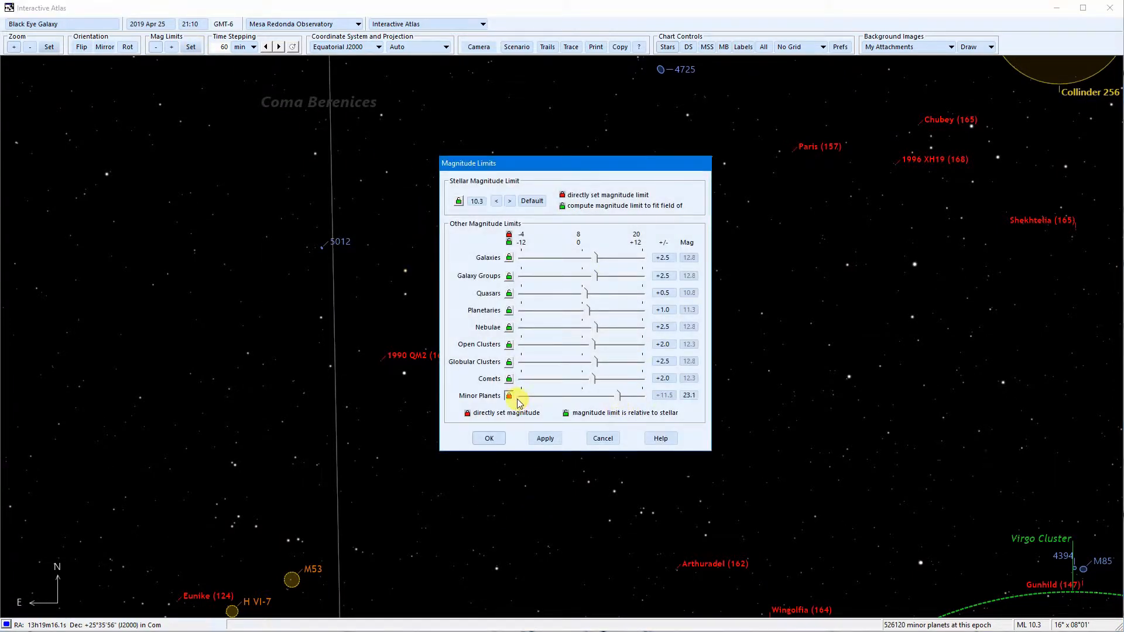
pyautogui.moveTo(642, 395); pyautogui.dragTo(583, 404)
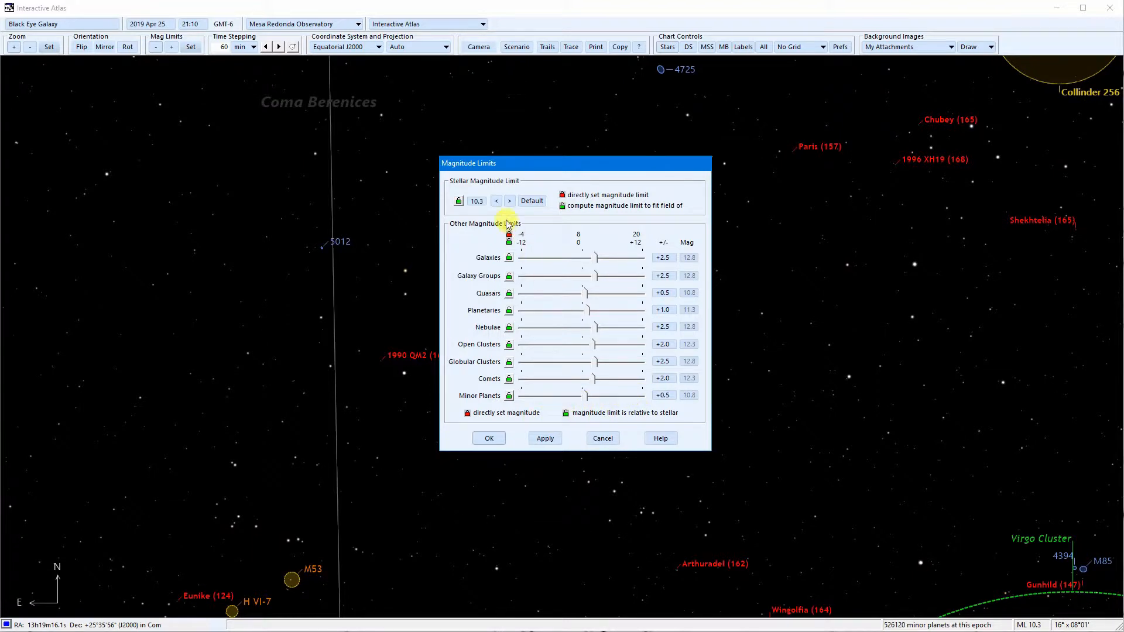
pyautogui.click(493, 439)
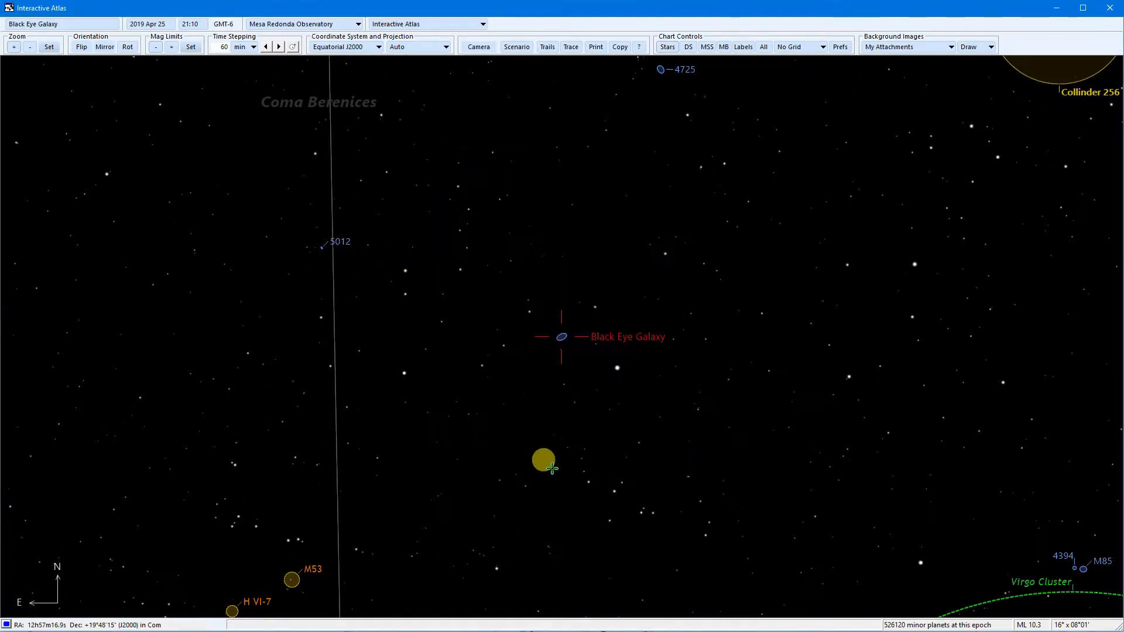
pyautogui.scroll(4, 552, 468)
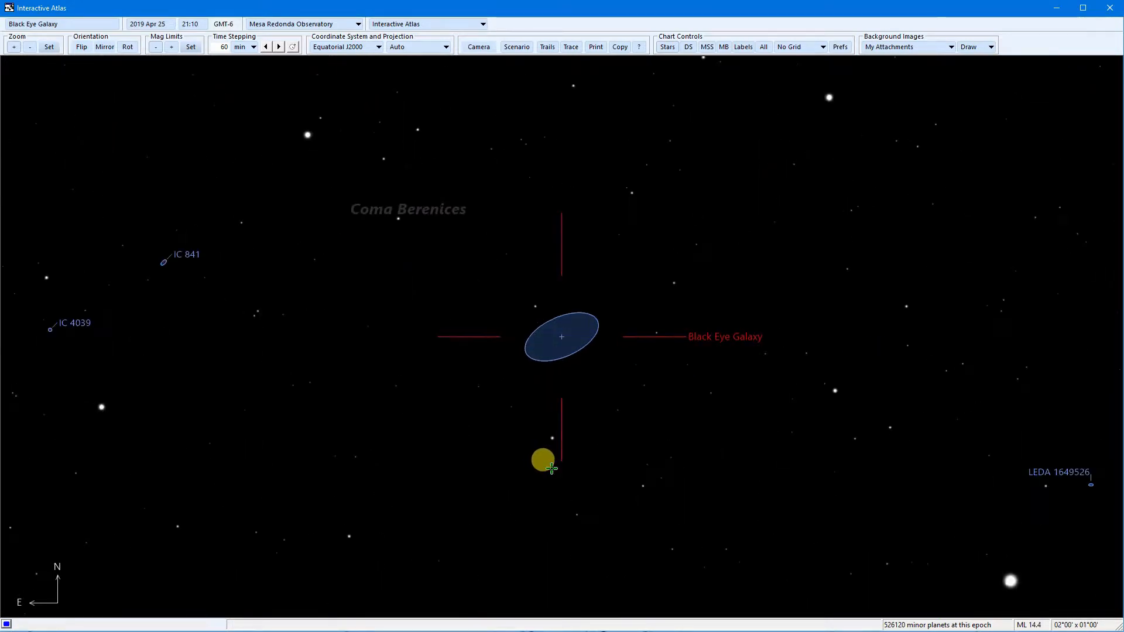
pyautogui.scroll(-3, 552, 468)
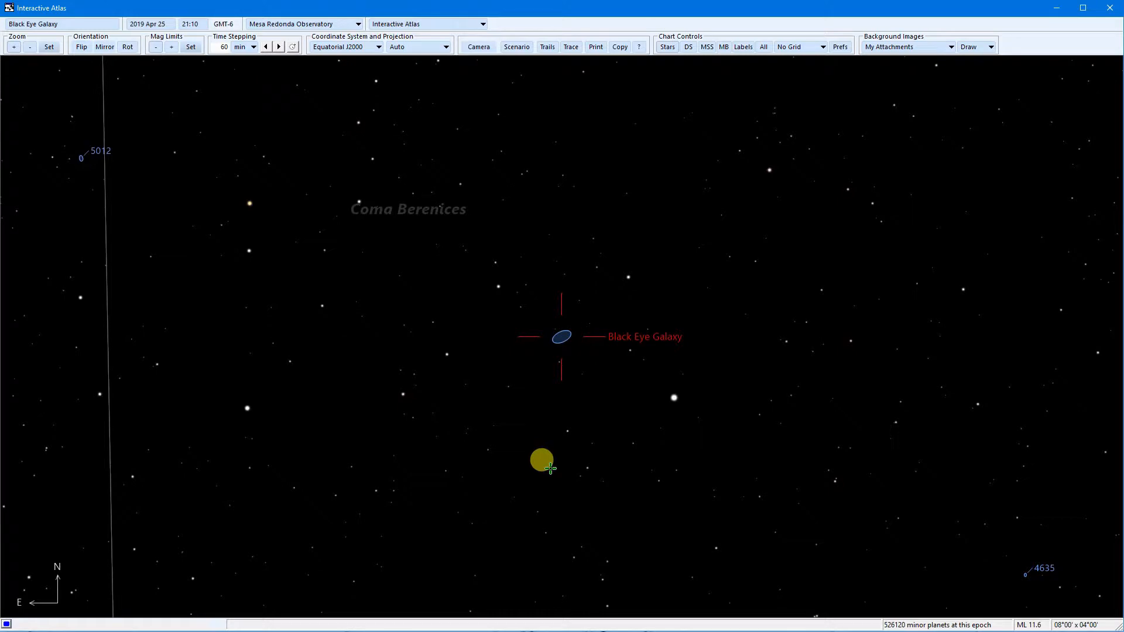
# Step: Move the chart time forward and back in 60-minute steps, ending at 22:10 on 2019 Apr 25
pyautogui.click(279, 48)
pyautogui.click(278, 48)
pyautogui.click(278, 47)
pyautogui.click(266, 47)
pyautogui.click(266, 46)
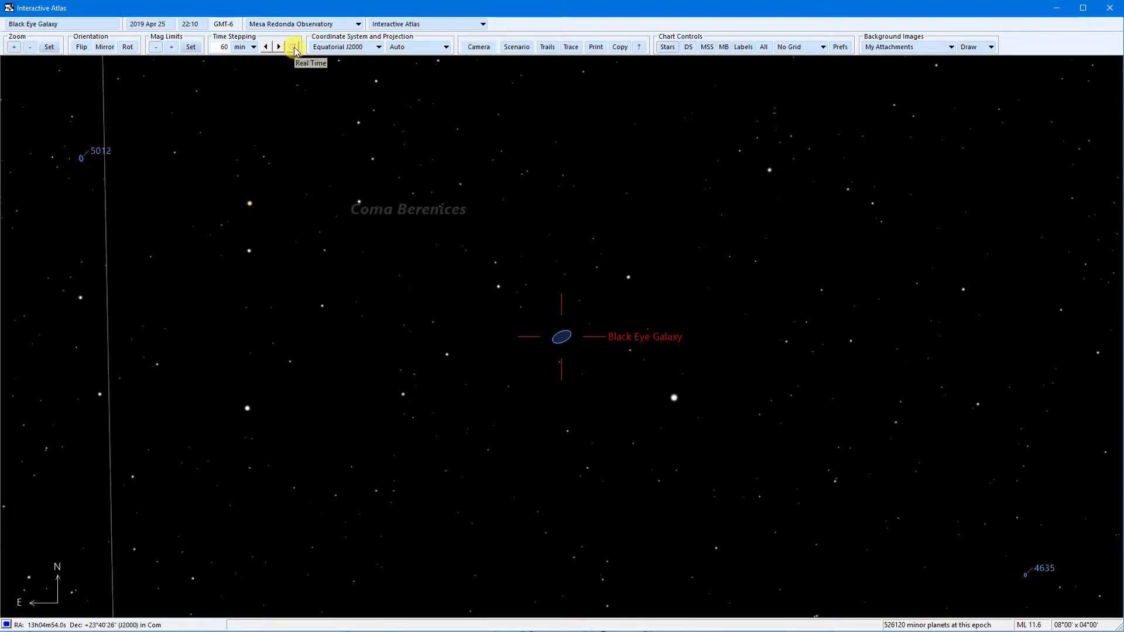
pyautogui.click(295, 50)
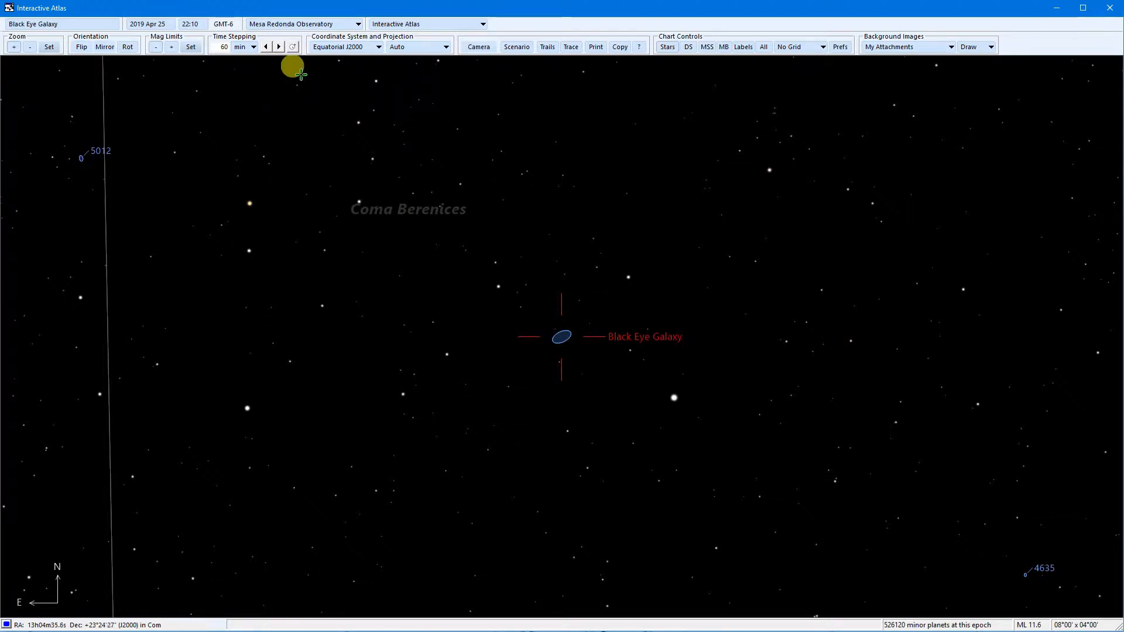
# Step: Switch the chart to the Horizon coordinate system, check the all-sky 360° x 180° view, and set the field of view to 45° x 23°
pyautogui.click(359, 48)
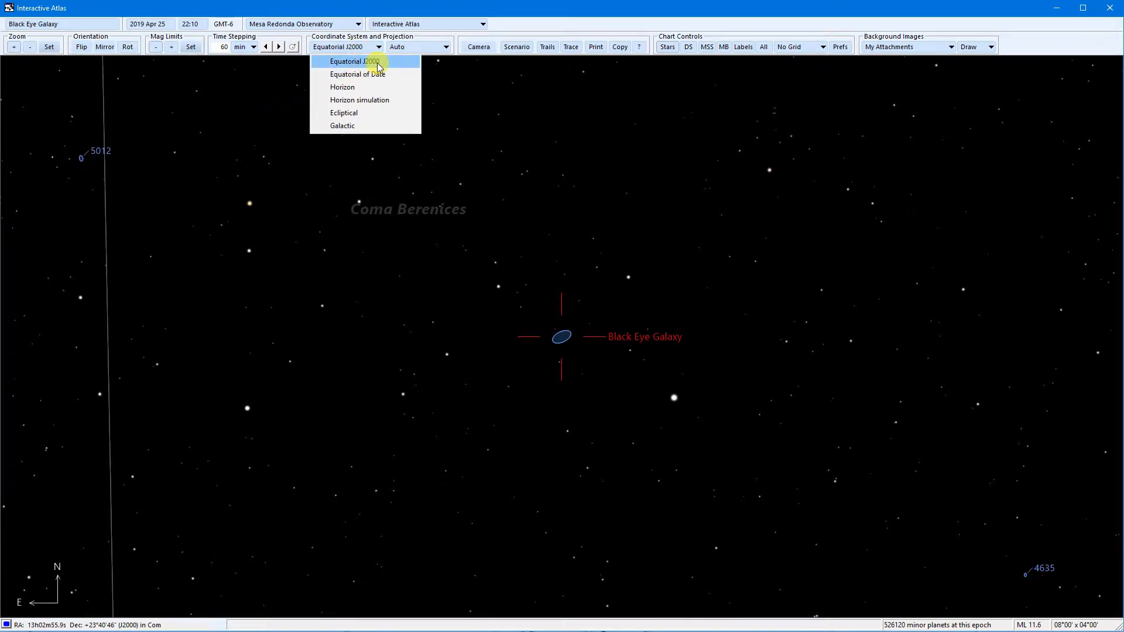
pyautogui.click(351, 88)
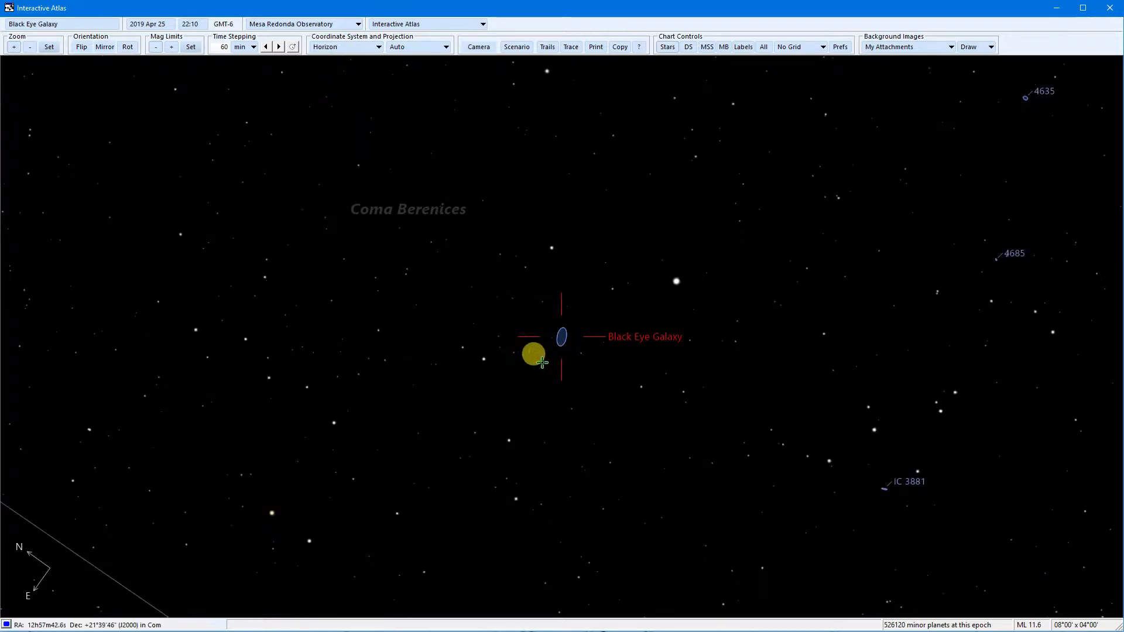
pyautogui.scroll(-10, 483, 303)
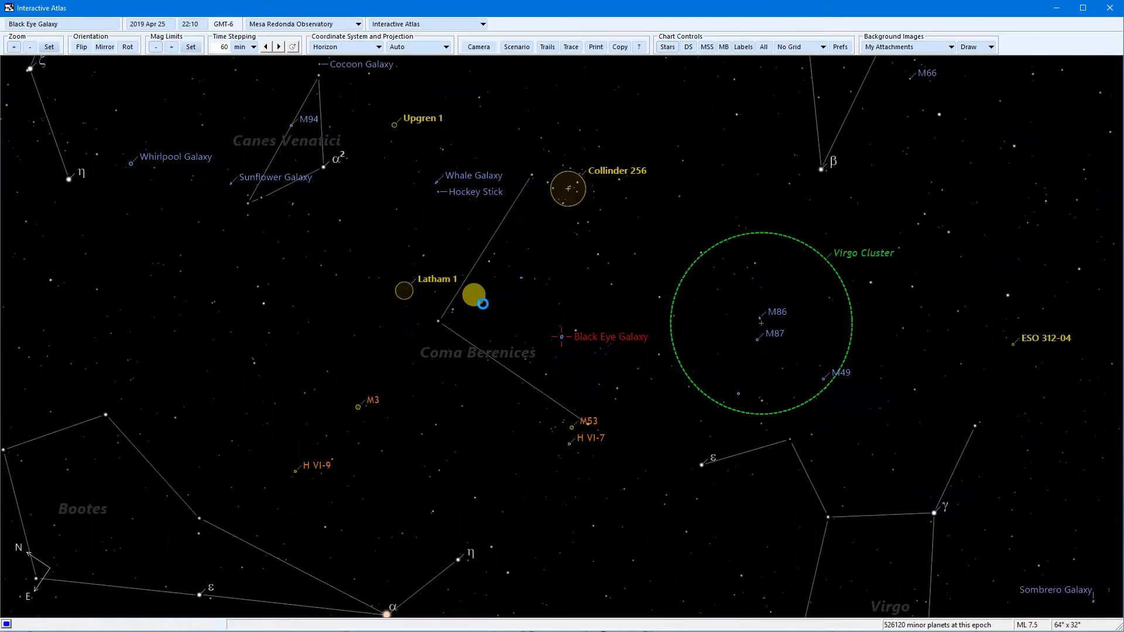
pyautogui.scroll(1, 483, 304)
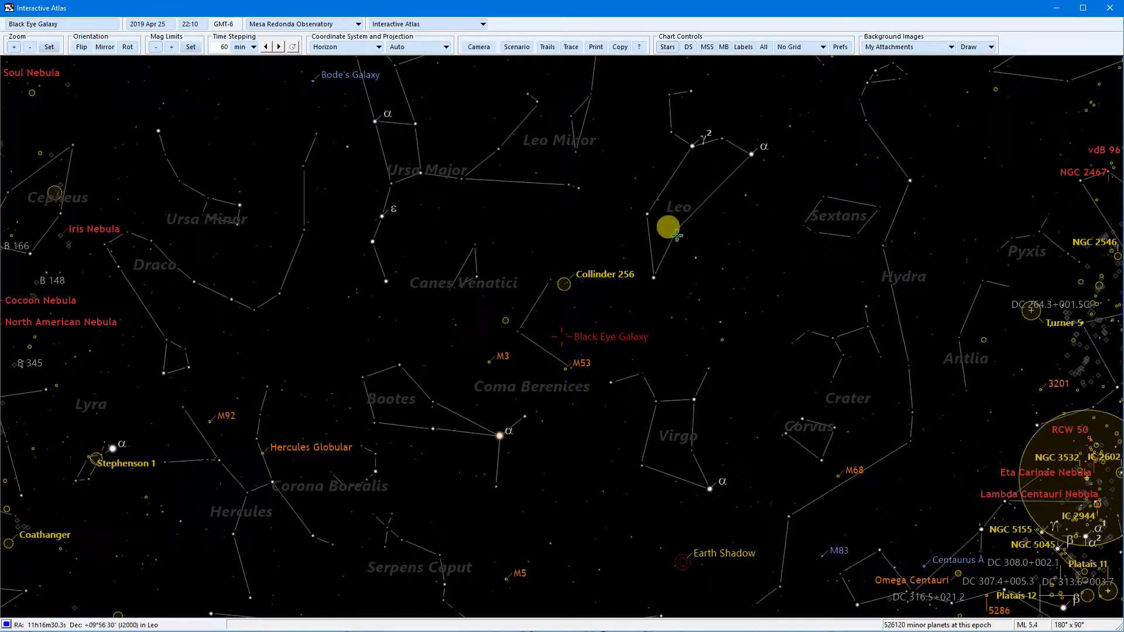
pyautogui.scroll(1, 542, 351)
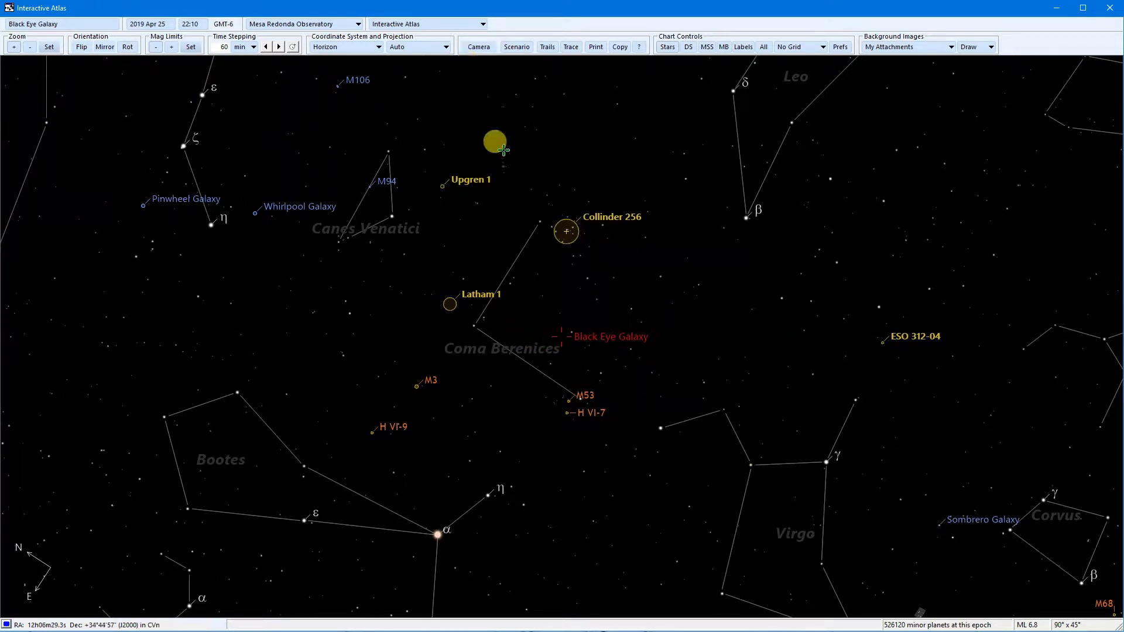
pyautogui.scroll(-1, 416, 221)
pyautogui.scroll(-1, 417, 221)
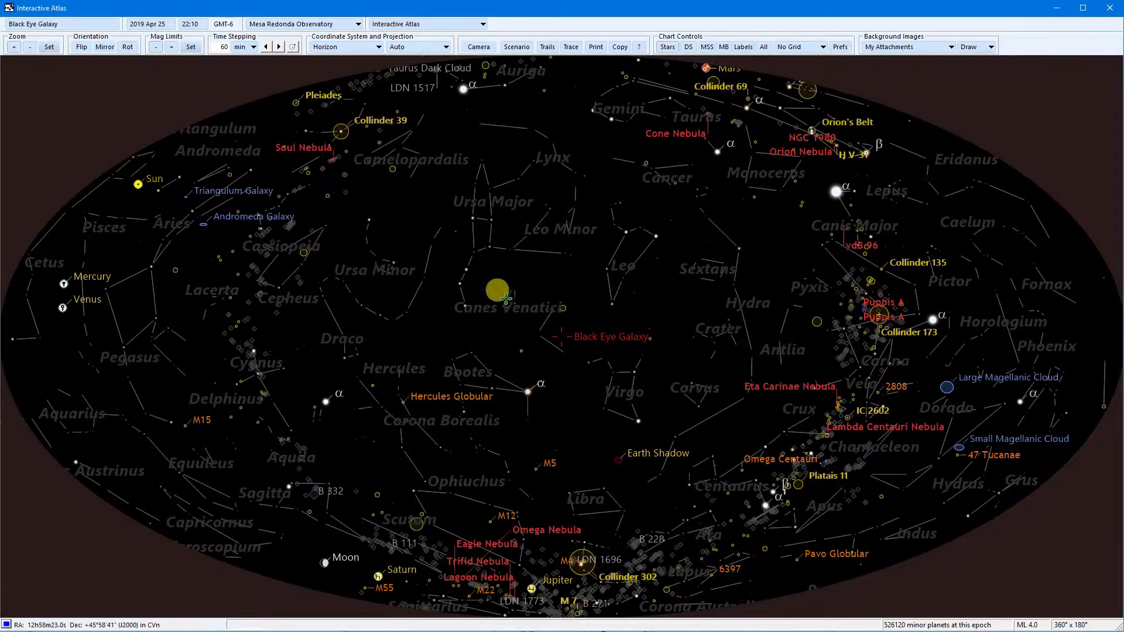
pyautogui.scroll(2, 520, 305)
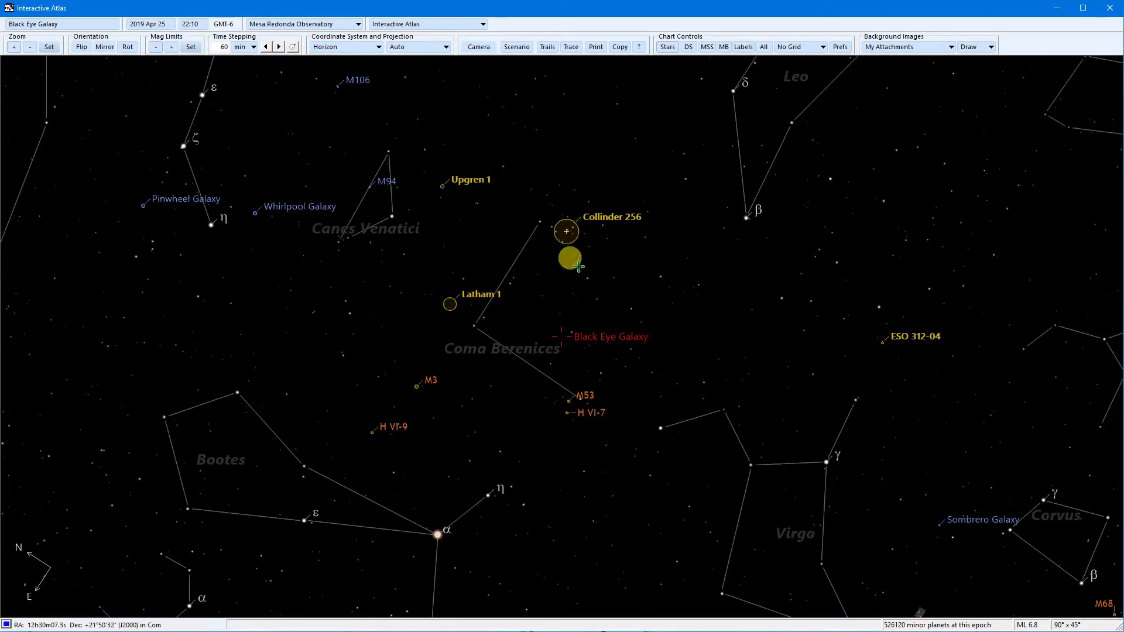
pyautogui.scroll(1, 460, 167)
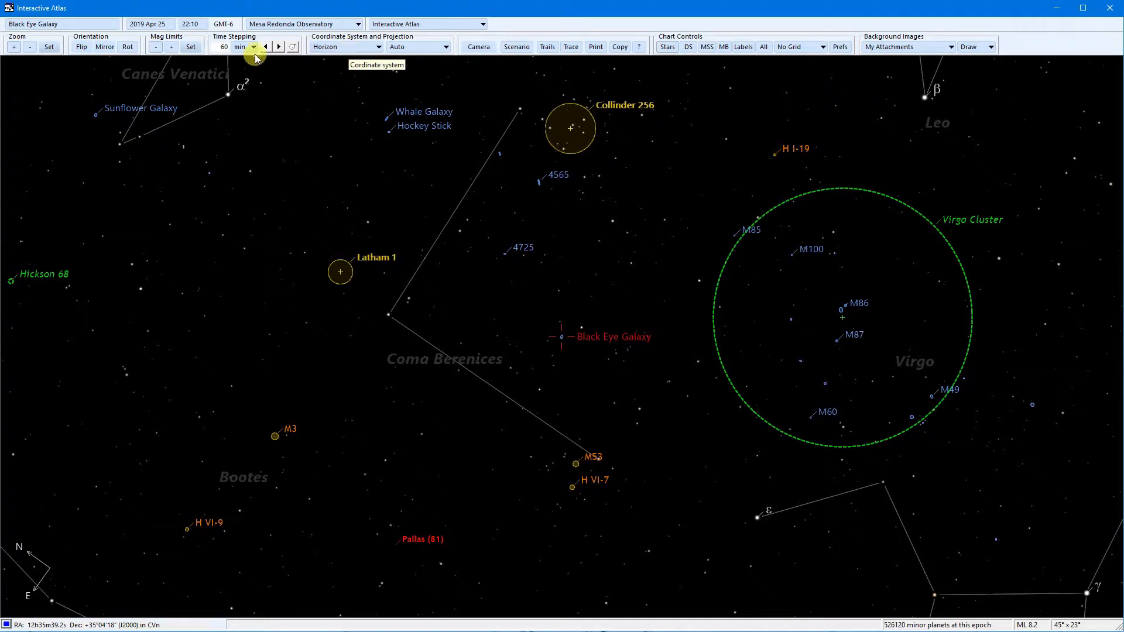
# Step: Advance the chart in 60-minute steps to 04:10 on 2019 Apr 26 and step back to 03:10
pyautogui.click(279, 46)
pyautogui.click(279, 47)
pyautogui.click(279, 46)
pyautogui.click(279, 47)
pyautogui.click(280, 47)
pyautogui.click(279, 47)
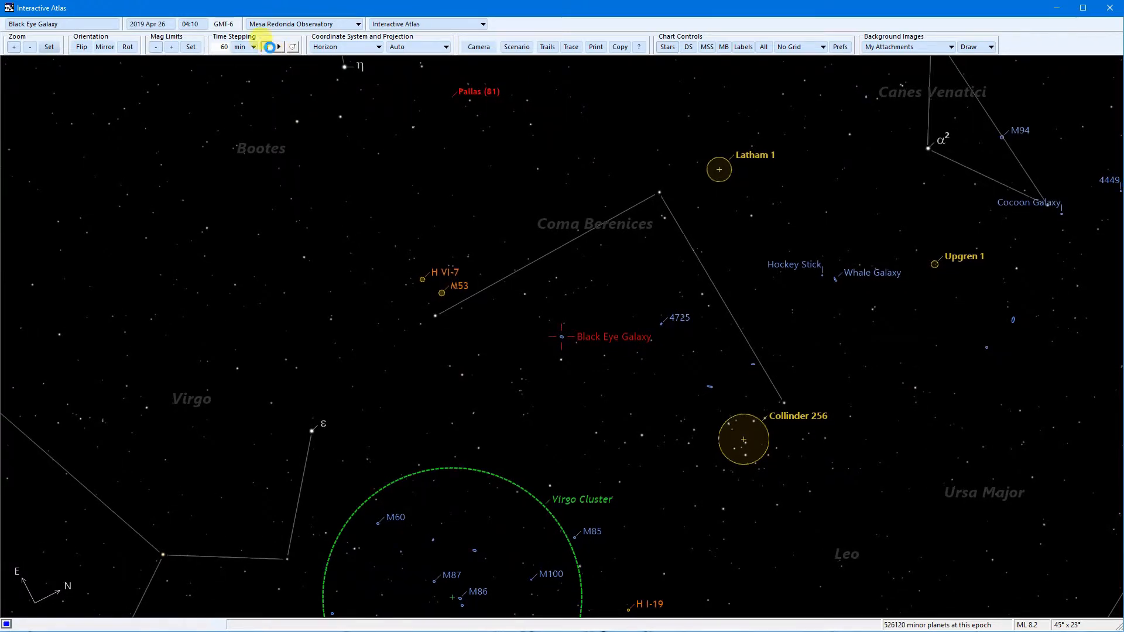
pyautogui.click(268, 47)
# Step: Switch to the Horizon simulation, advance the time hourly to 07:10, and step back to 06:10 to view the galaxy above the horizon
pyautogui.click(344, 47)
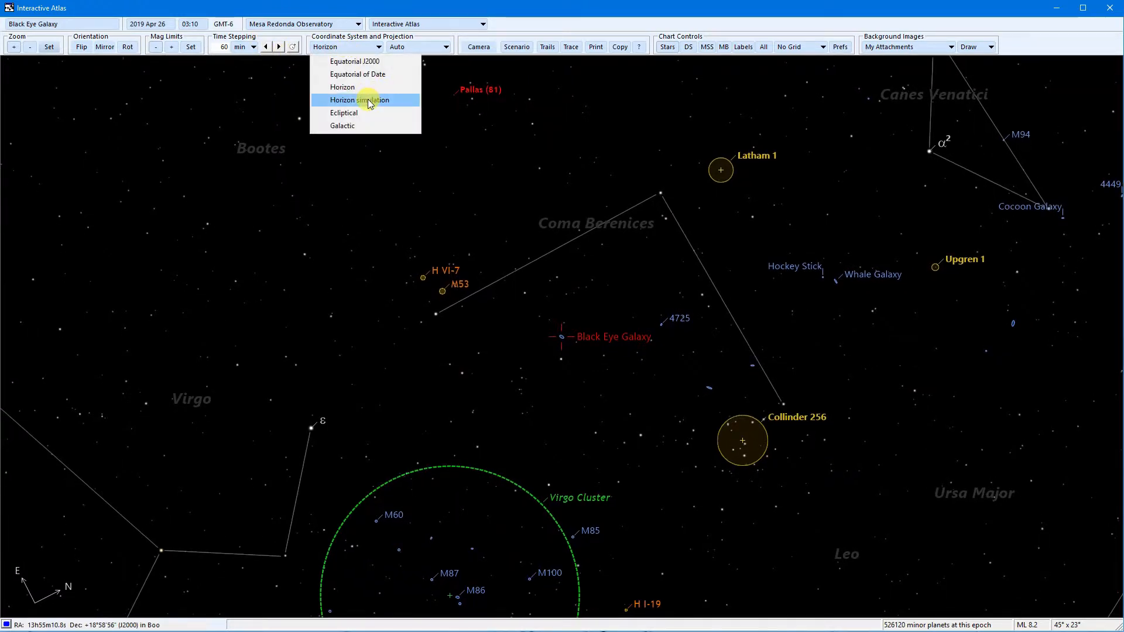
pyautogui.click(369, 103)
pyautogui.click(279, 48)
pyautogui.click(280, 47)
pyautogui.click(279, 47)
pyautogui.click(279, 47)
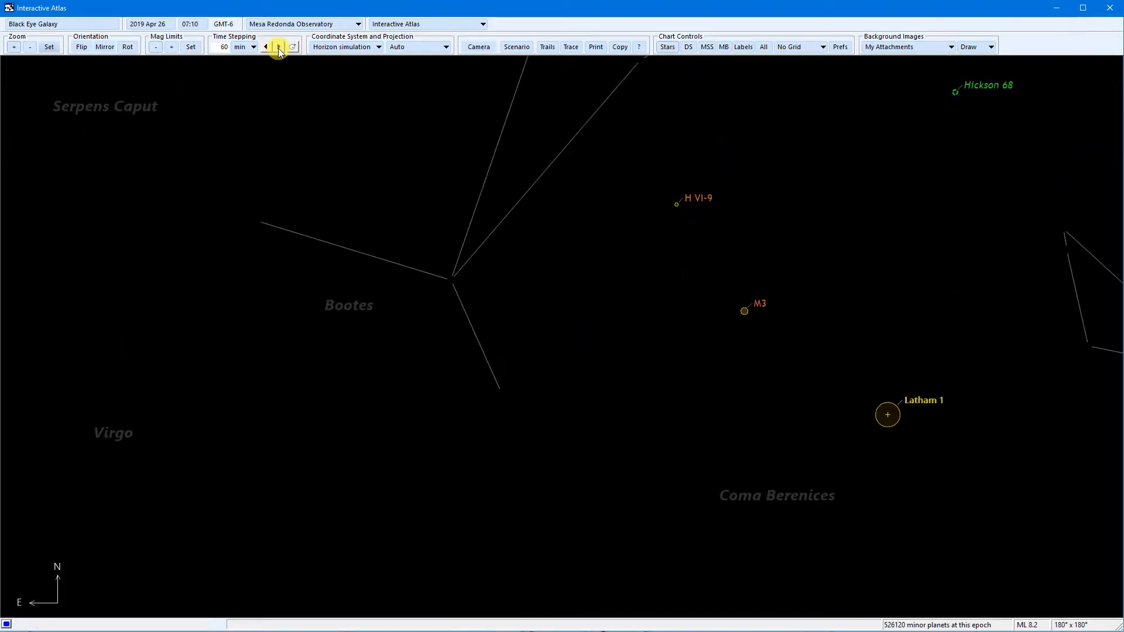
pyautogui.click(265, 47)
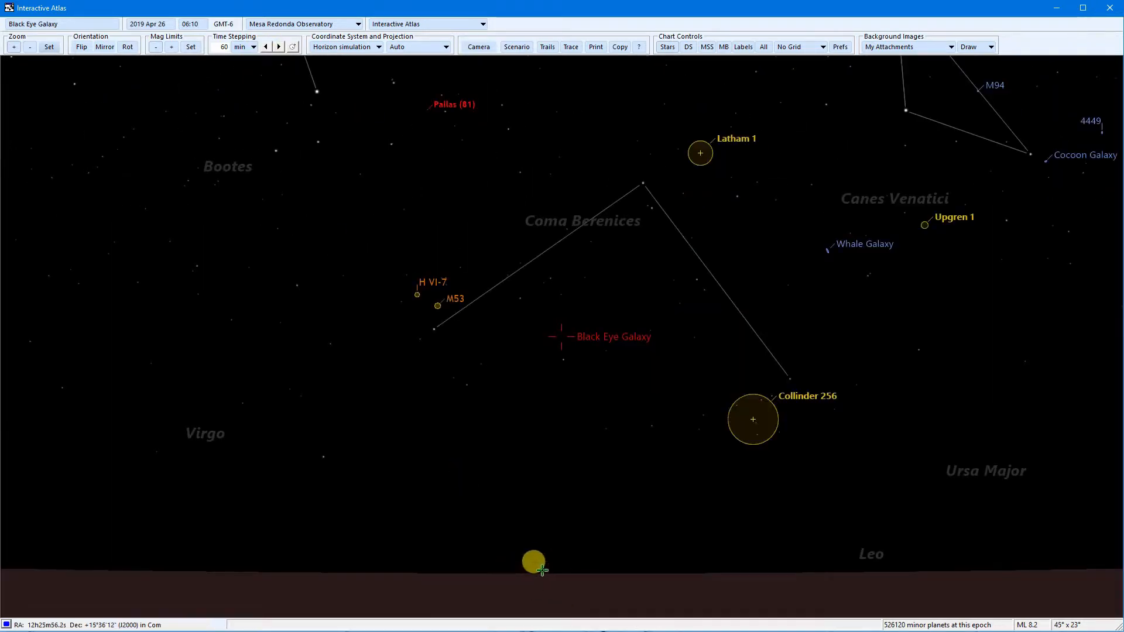
# Step: Advance the horizon simulation to 09:10 and return it to 03:10 in 60-minute steps
pyautogui.click(278, 47)
pyautogui.click(278, 47)
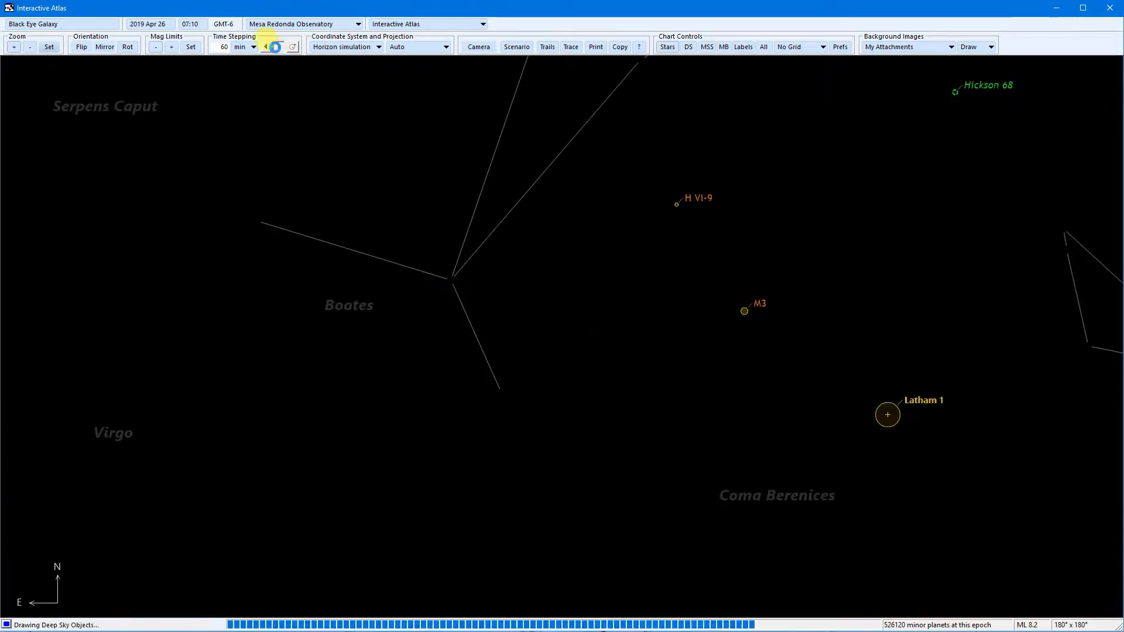
pyautogui.click(278, 47)
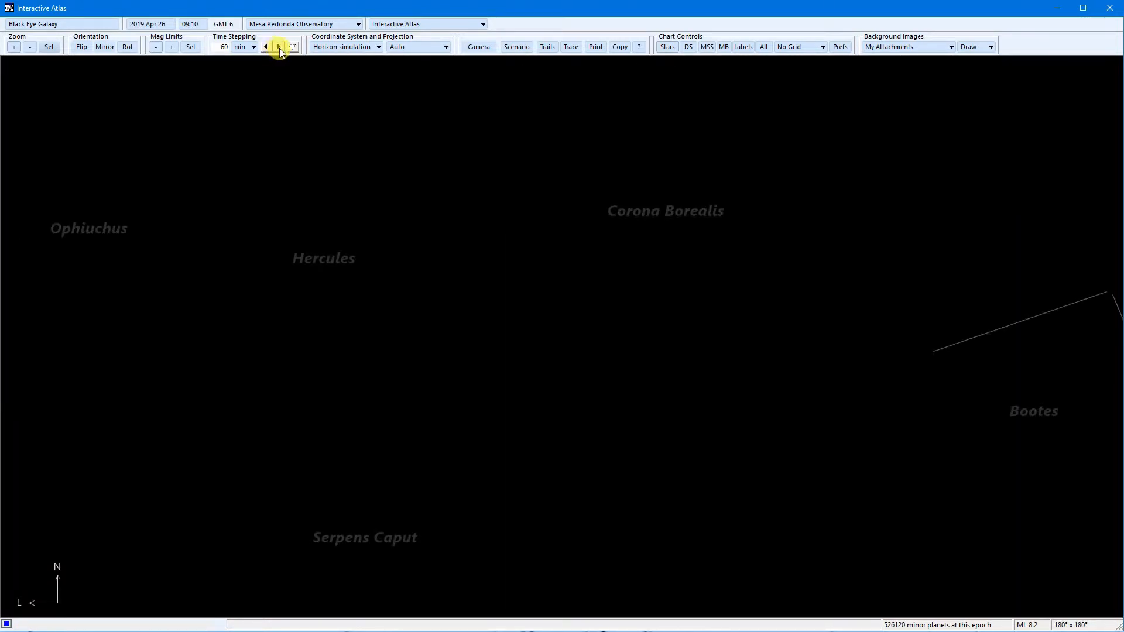
pyautogui.click(268, 46)
pyautogui.click(269, 47)
pyautogui.click(268, 46)
pyautogui.click(268, 47)
pyautogui.click(268, 47)
pyautogui.click(268, 47)
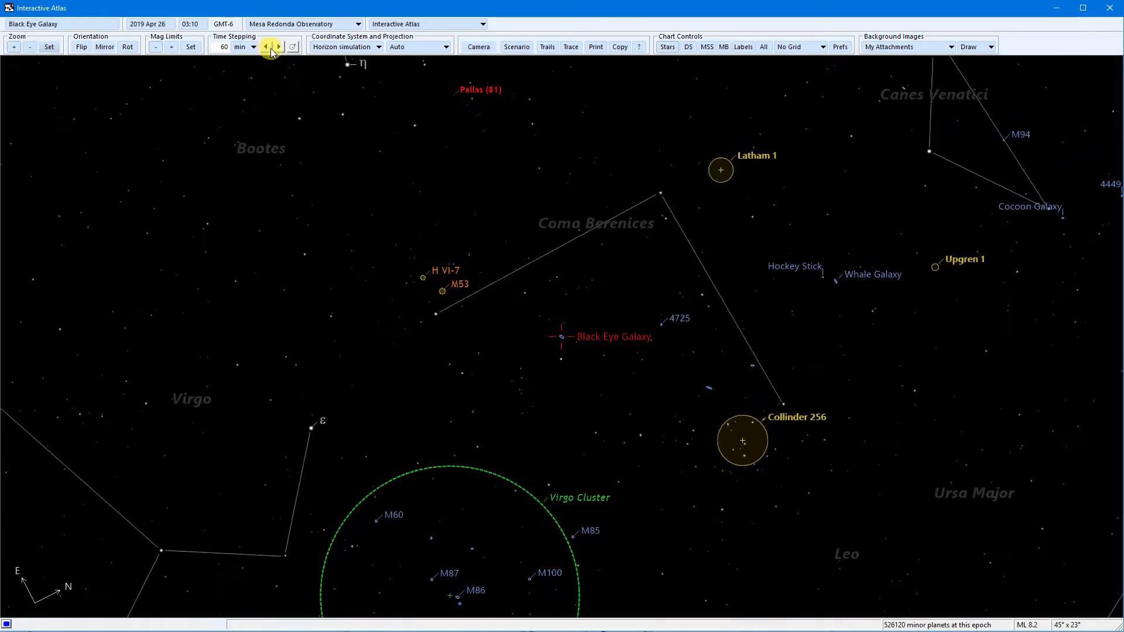
# Step: Set the coordinate system back to Equatorial J2000 and the chart projection to Gnomonic
pyautogui.click(347, 50)
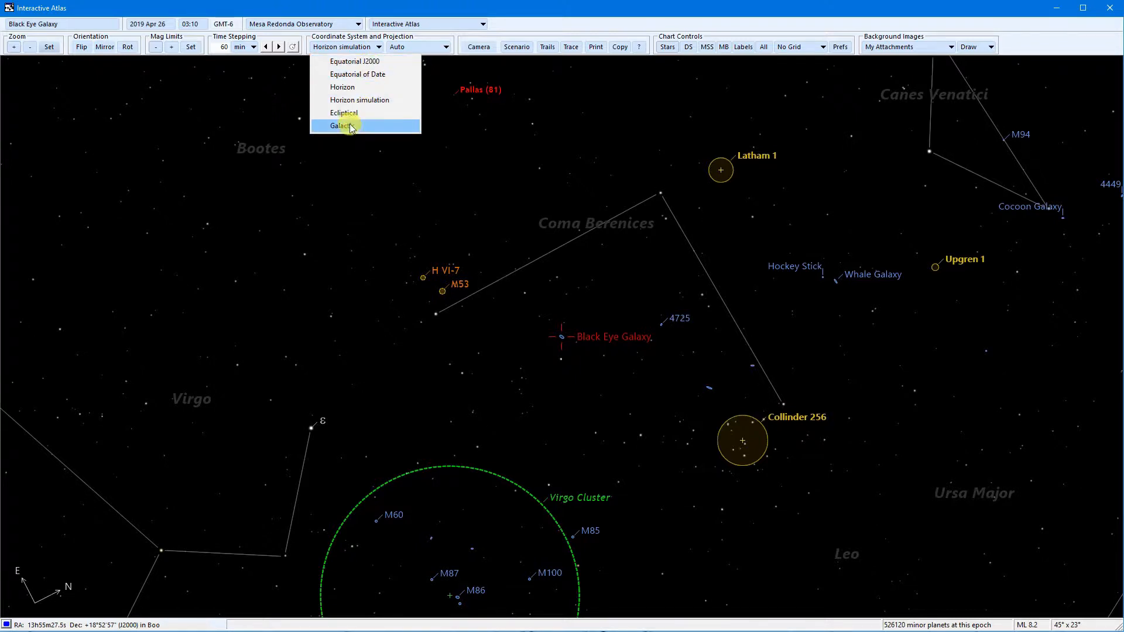
pyautogui.click(376, 64)
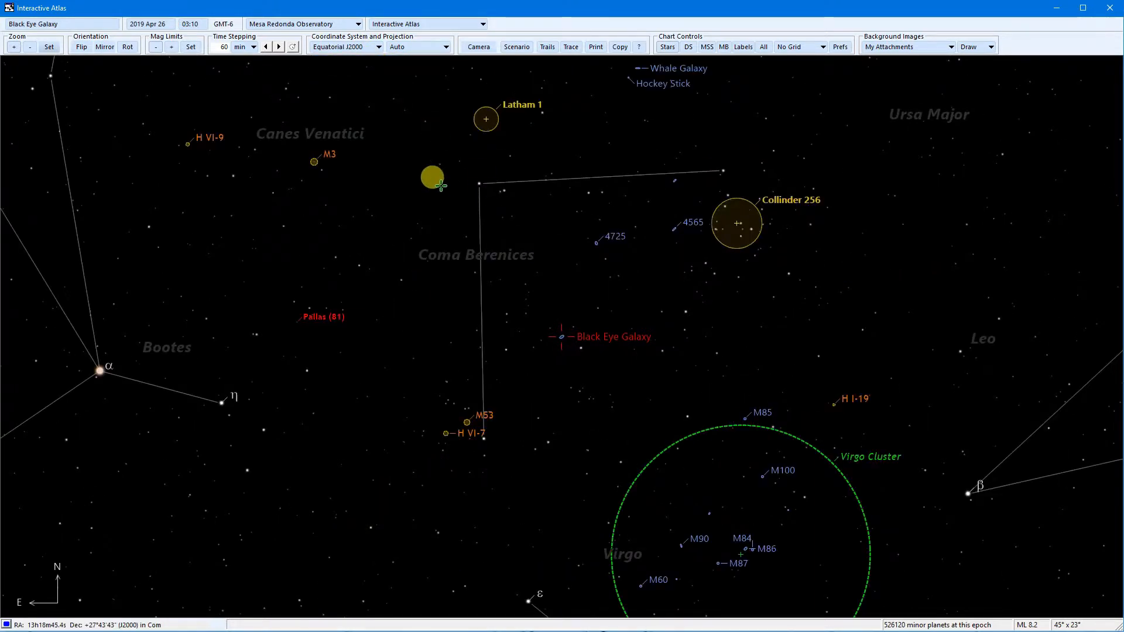
pyautogui.click(427, 48)
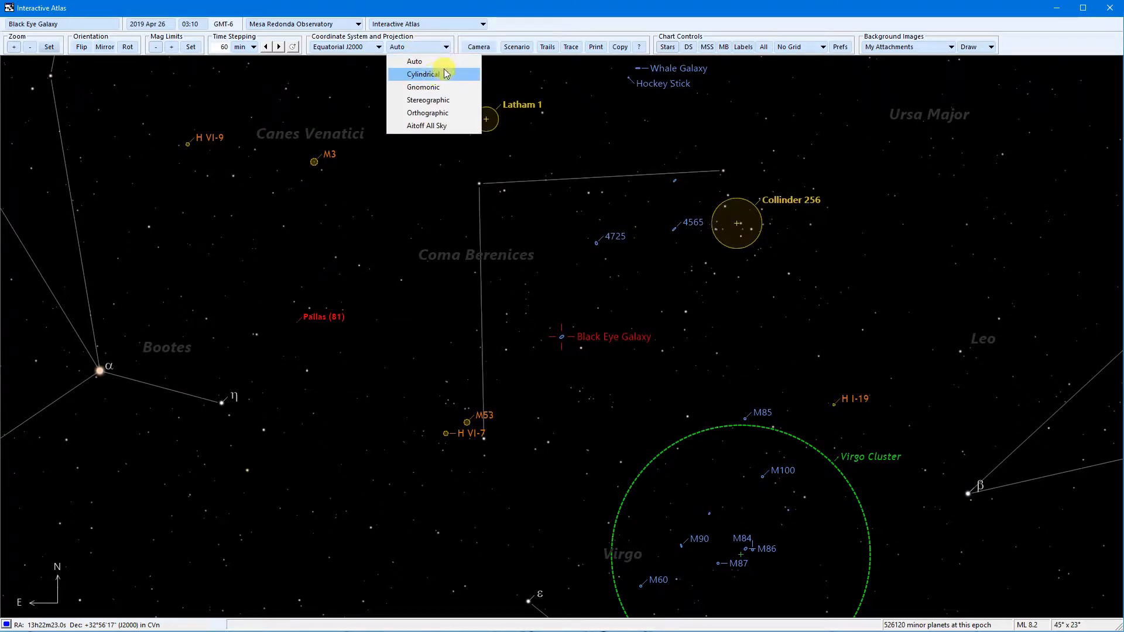
pyautogui.click(445, 91)
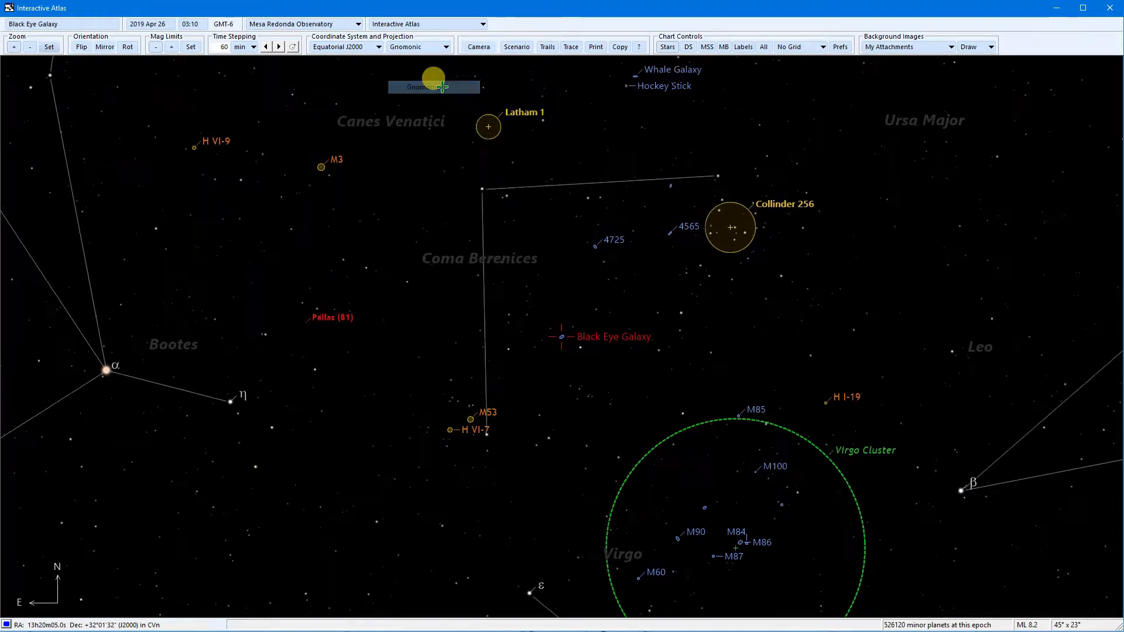
# Step: Change the chart projection to Stereographic and from there to Orthographic
pyautogui.click(434, 56)
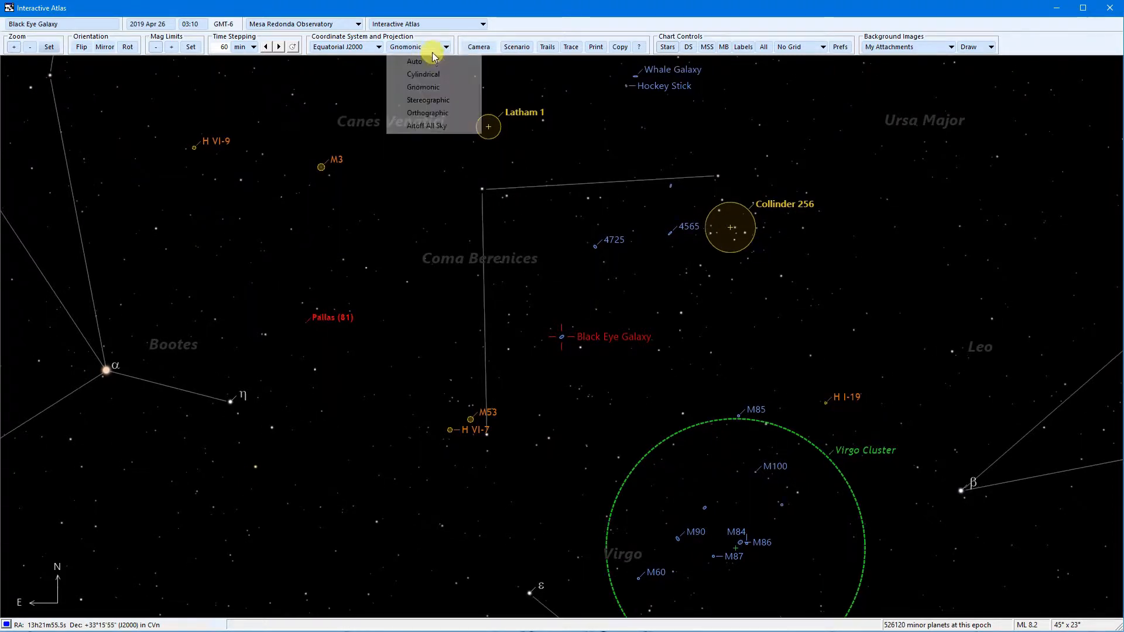
pyautogui.click(434, 98)
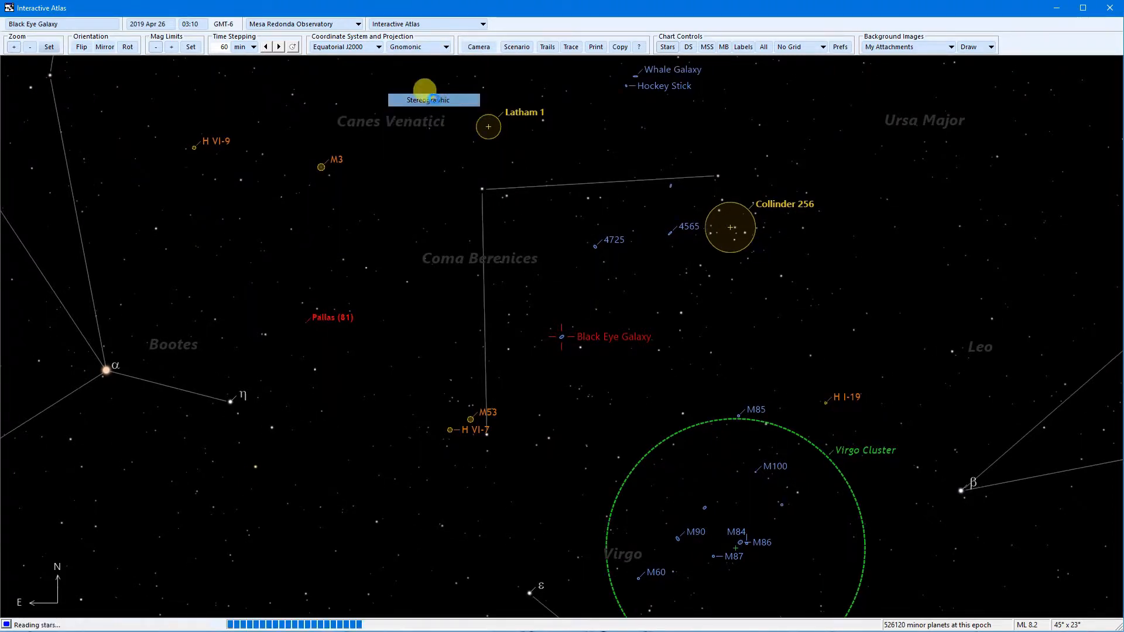
pyautogui.click(422, 47)
pyautogui.click(430, 113)
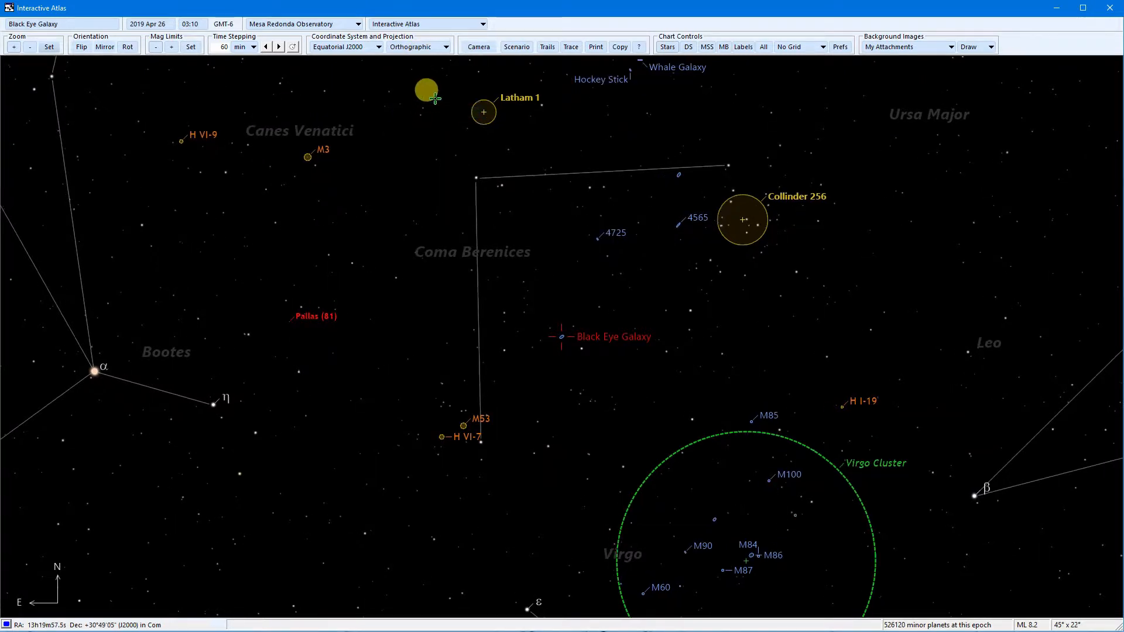
# Step: Widen the chart to a 180° field of view and change the projection to Stereographic
pyautogui.click(30, 47)
pyautogui.click(29, 47)
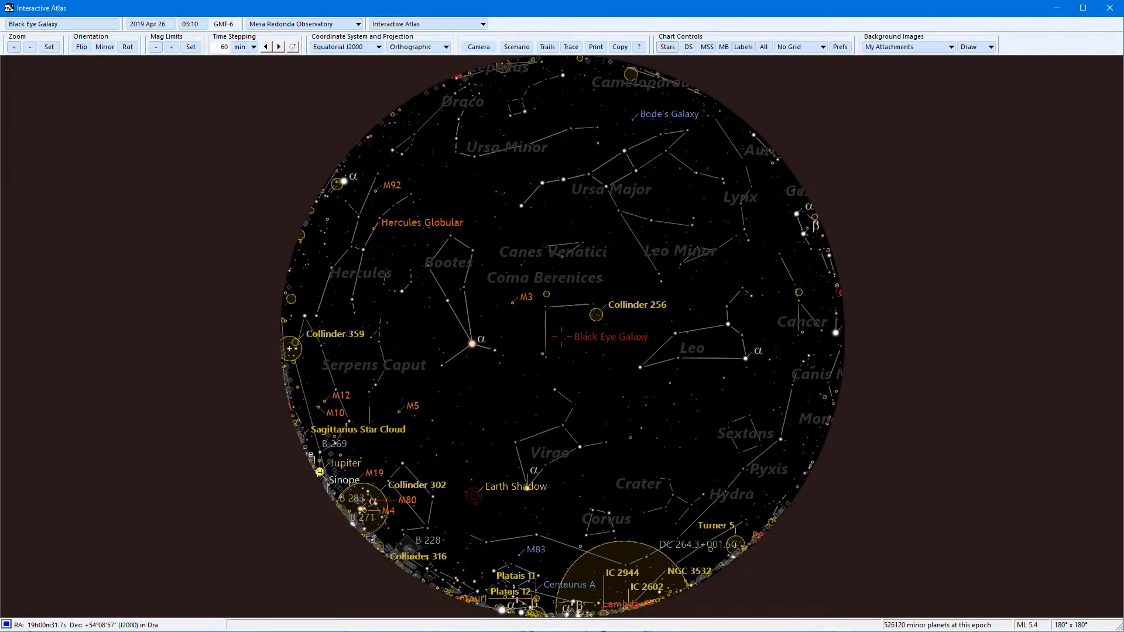
pyautogui.click(432, 47)
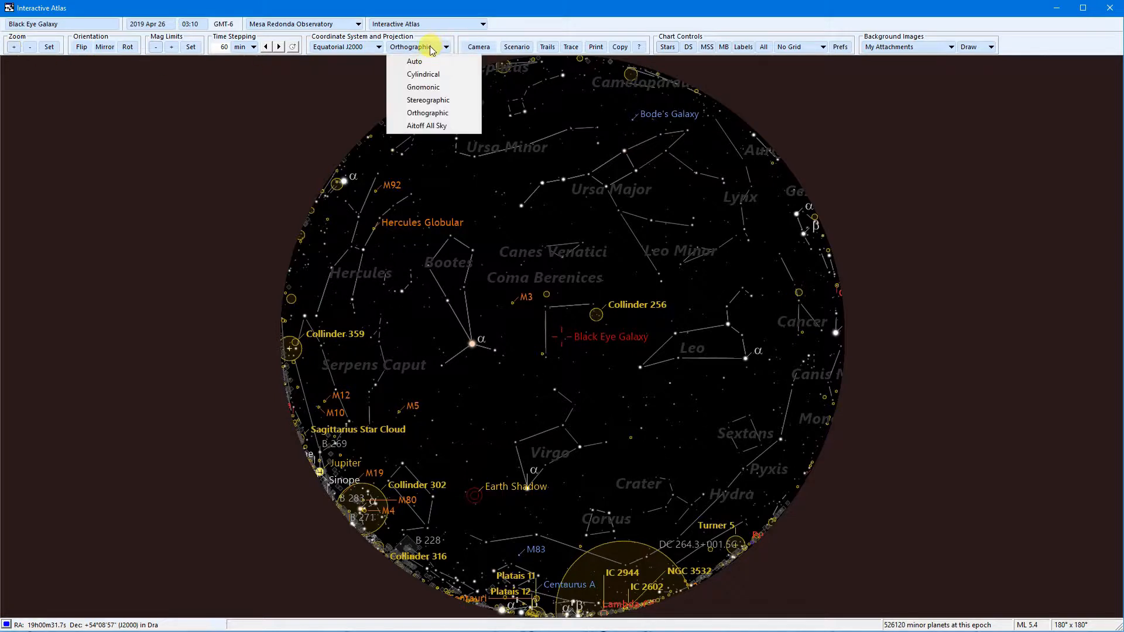
pyautogui.click(434, 102)
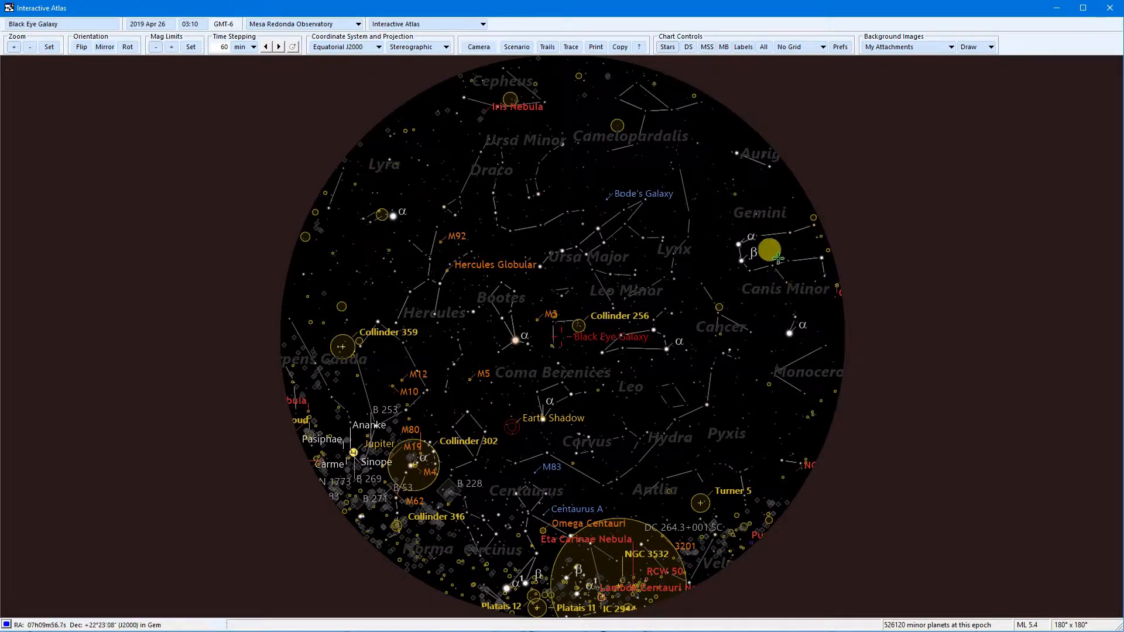
# Step: Change the chart projection to Aitoff All Sky and from there to Cylindrical, narrowing the field to about 45°
pyautogui.click(412, 47)
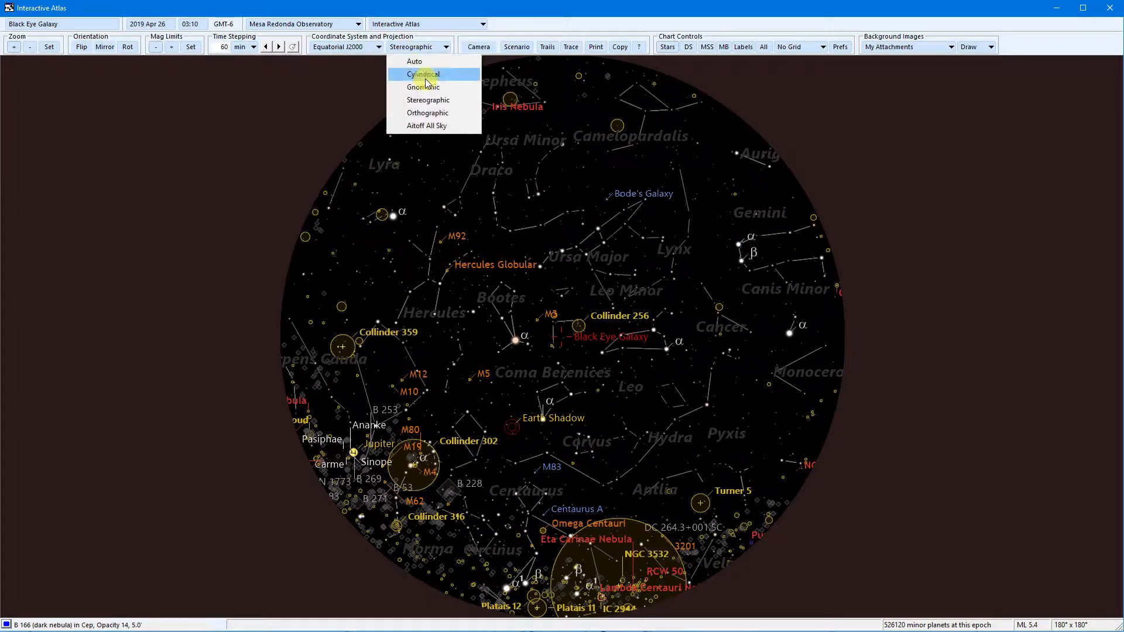
pyautogui.click(429, 126)
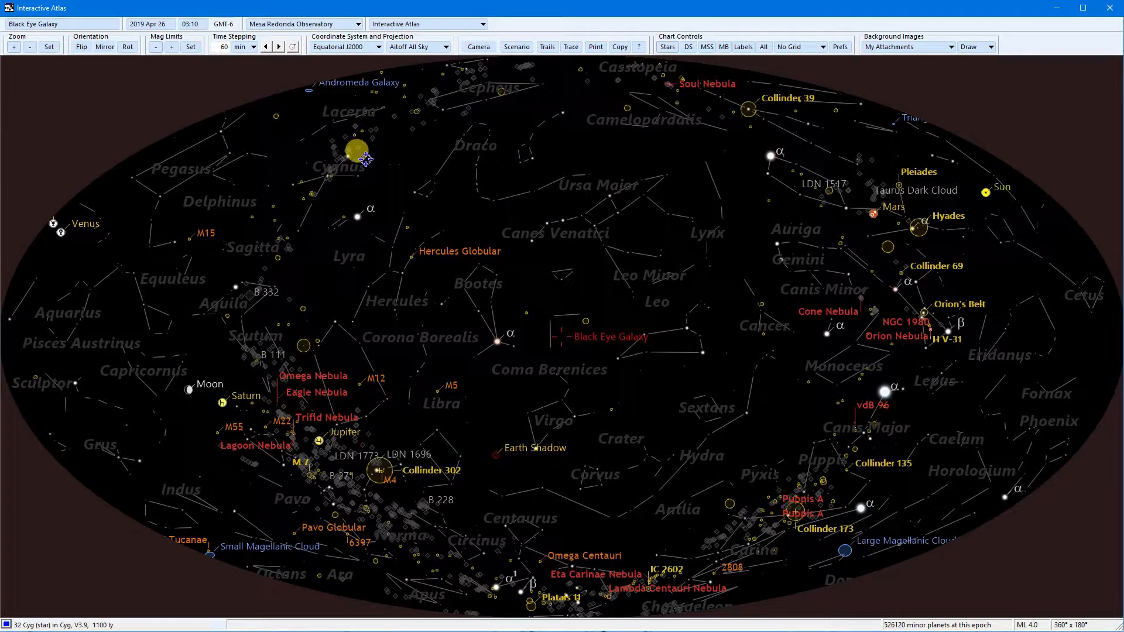
pyautogui.click(424, 48)
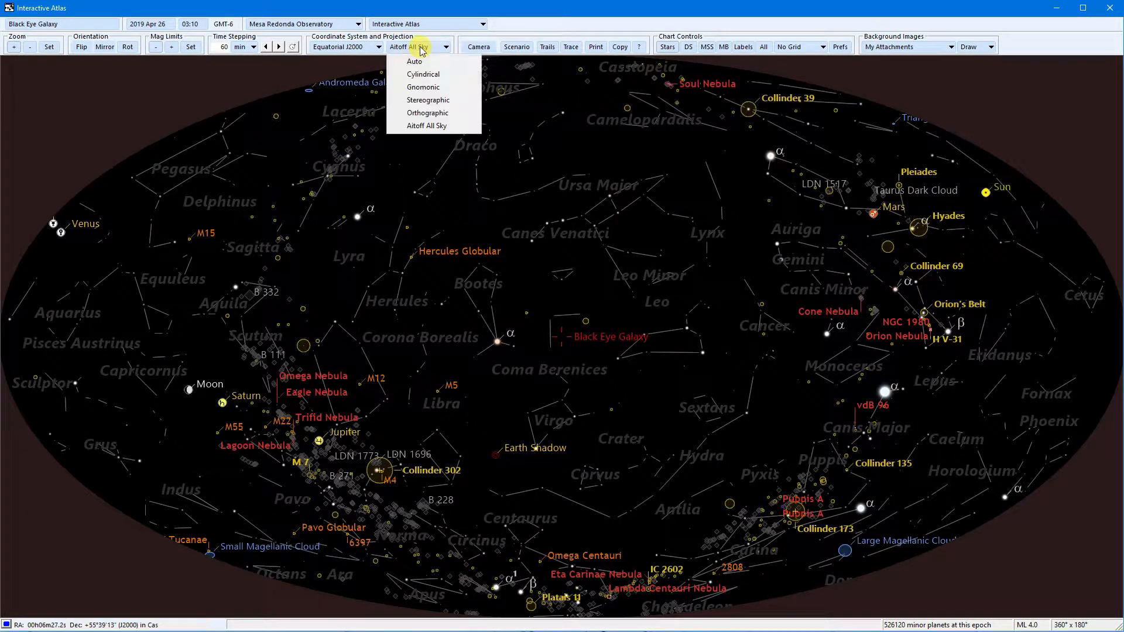
pyautogui.click(435, 78)
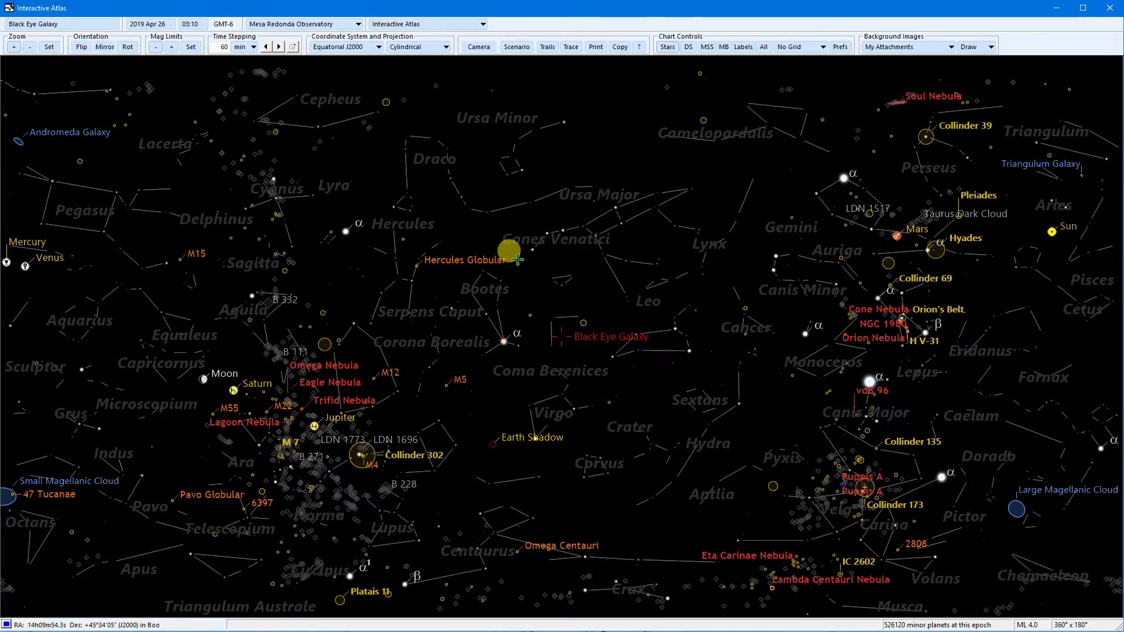
pyautogui.scroll(4, 518, 260)
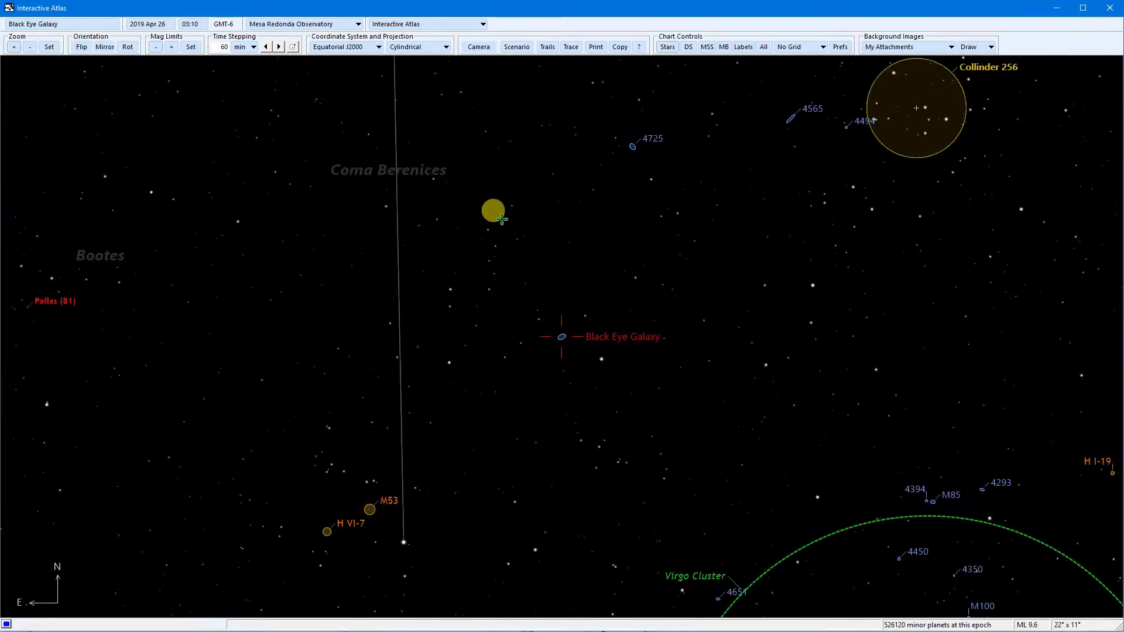
pyautogui.scroll(-1, 494, 209)
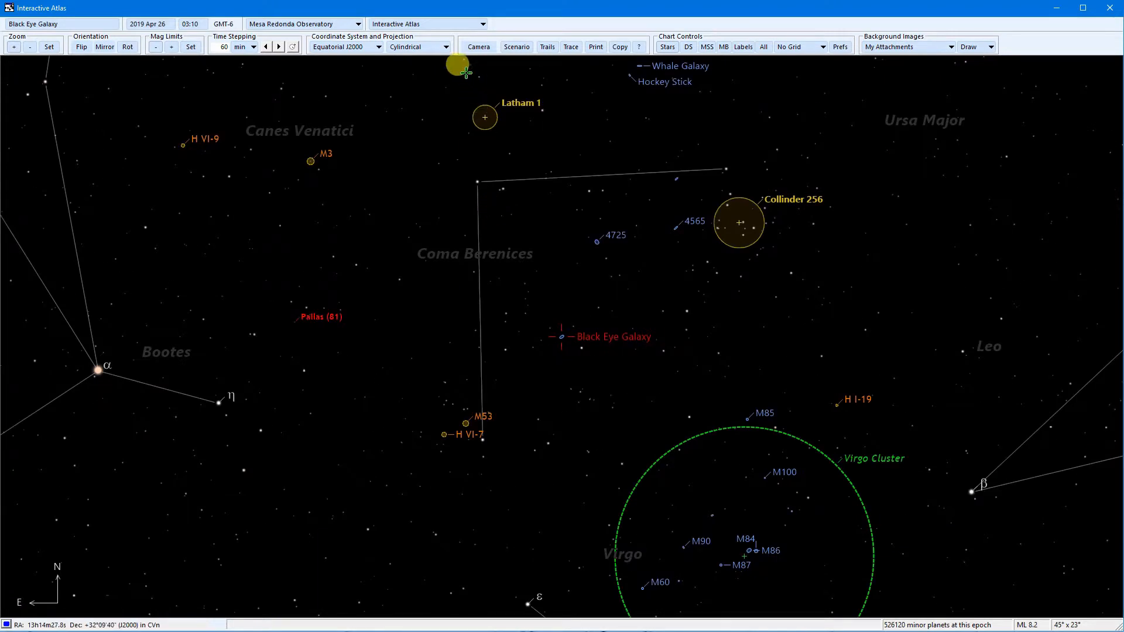
# Step: Set the chart projection to Auto and test it from a close-up of the Black Eye Galaxy out to the 360° all-sky view
pyautogui.click(445, 47)
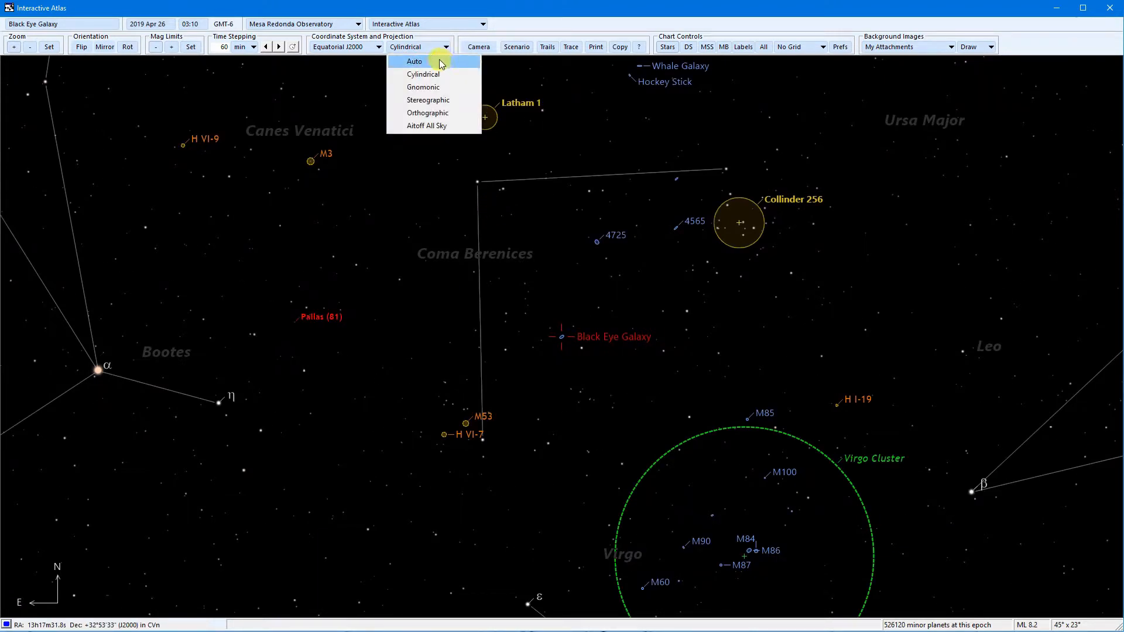
pyautogui.click(440, 62)
pyautogui.scroll(3, 455, 175)
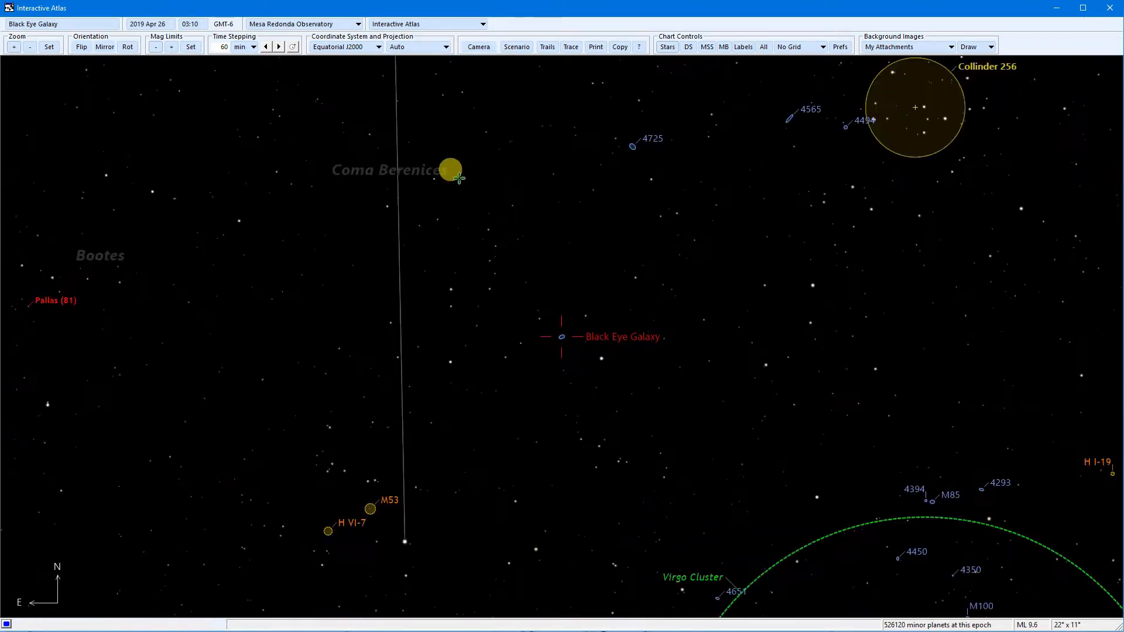
pyautogui.scroll(1, 459, 178)
pyautogui.scroll(-6, 458, 178)
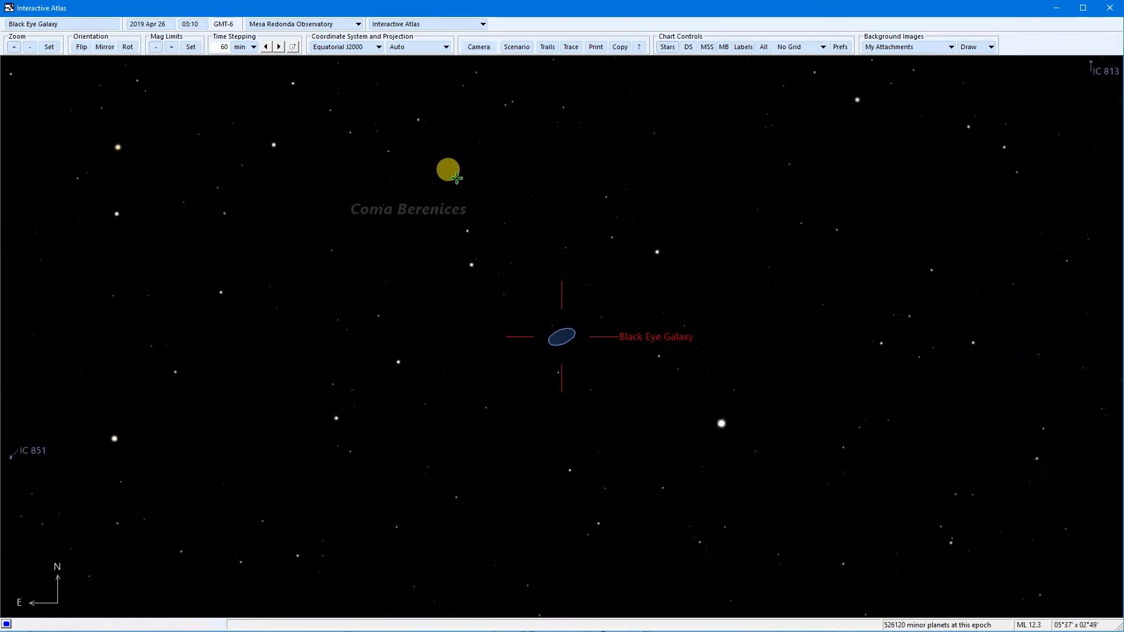
pyautogui.scroll(-1, 451, 178)
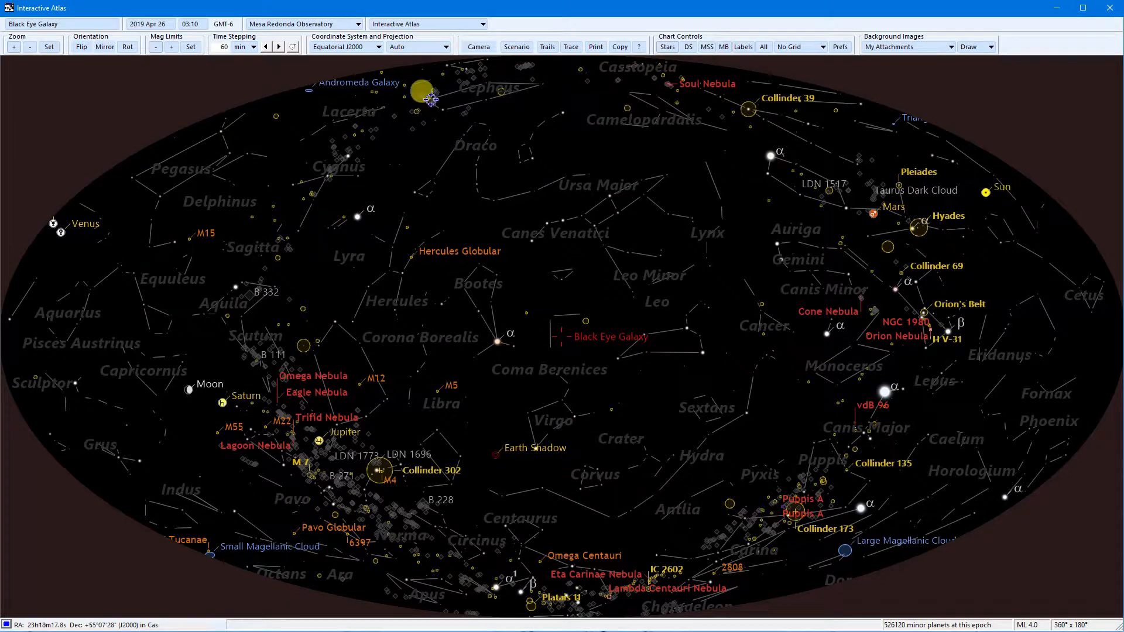
pyautogui.scroll(4, 449, 121)
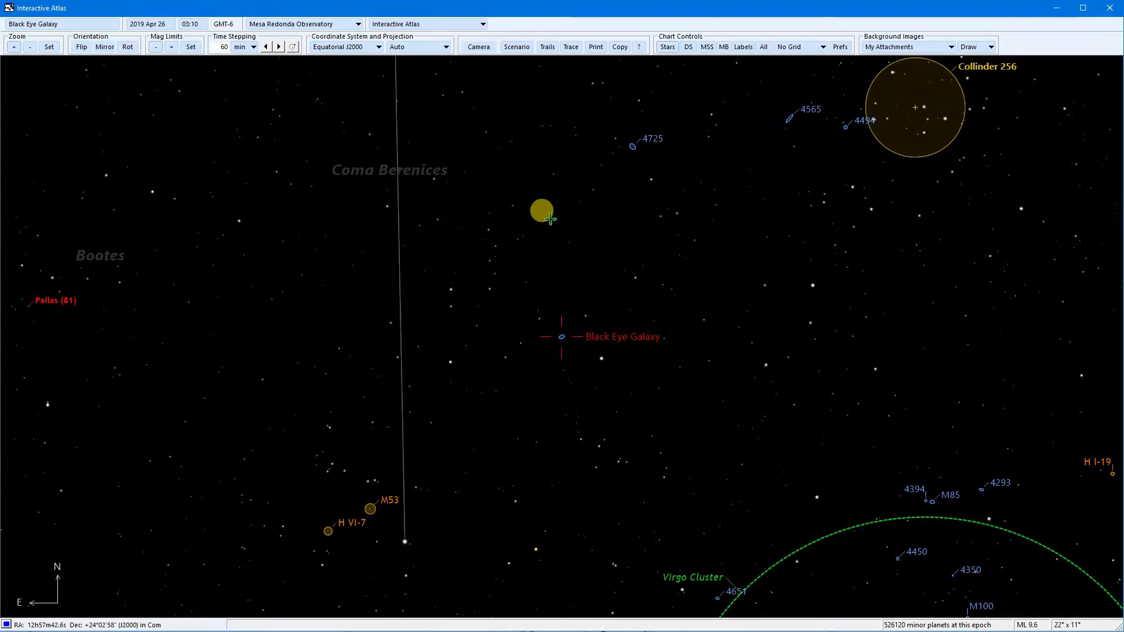
pyautogui.click(516, 47)
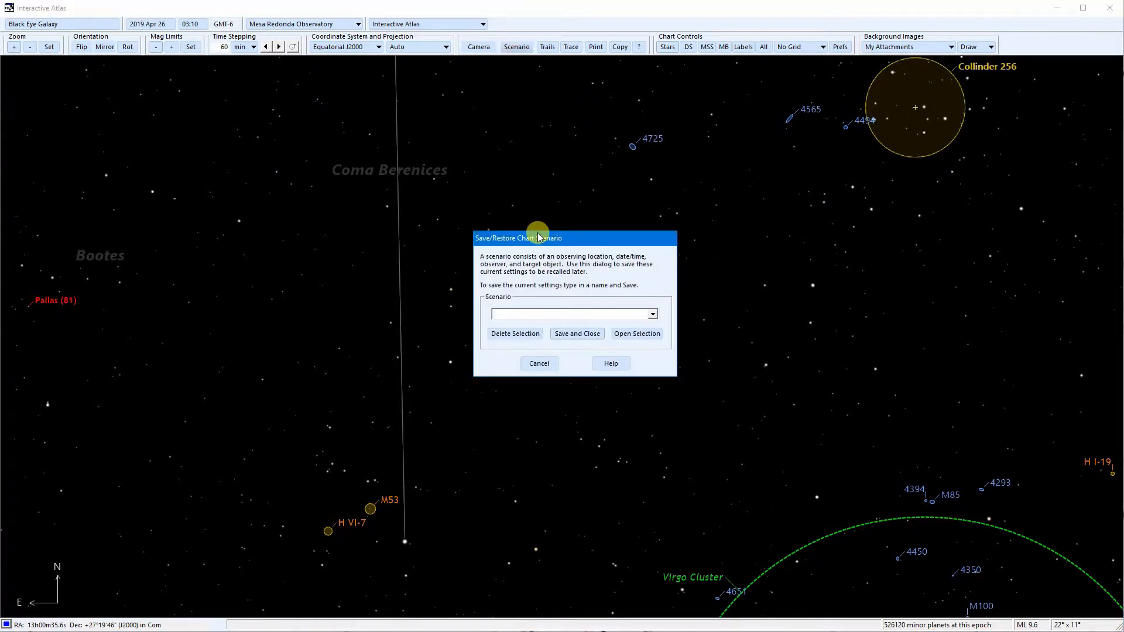
pyautogui.moveTo(542, 238); pyautogui.dragTo(667, 223)
pyautogui.click(662, 347)
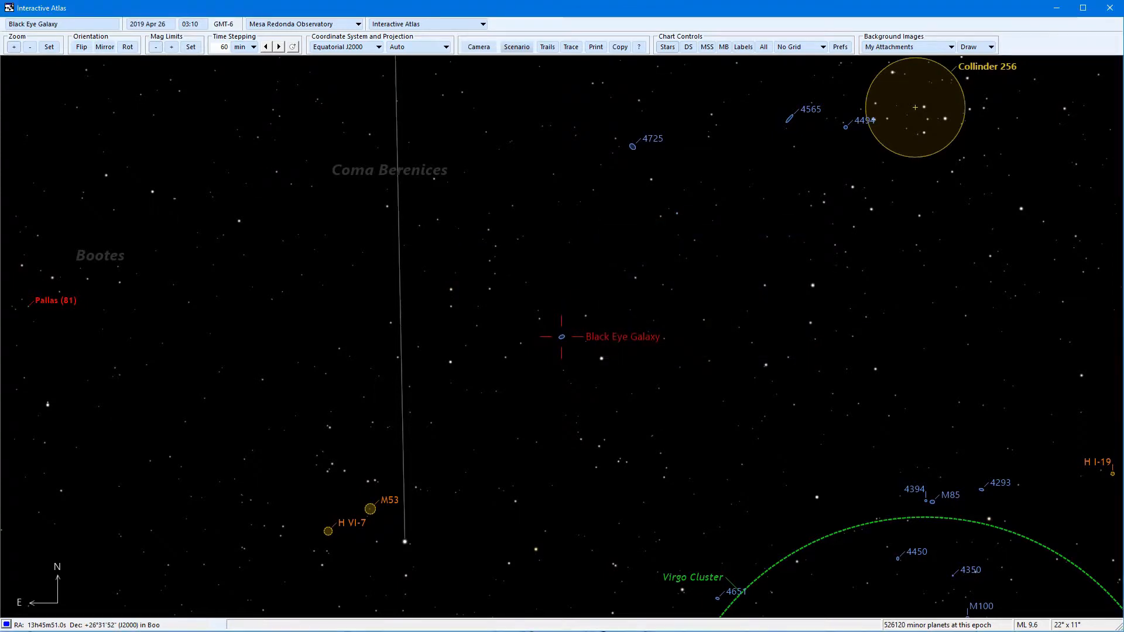
# Step: Find Jupiter in the object database, make it the chart target and zoom in to a field about 5 arcminutes wide
pyautogui.click(48, 25)
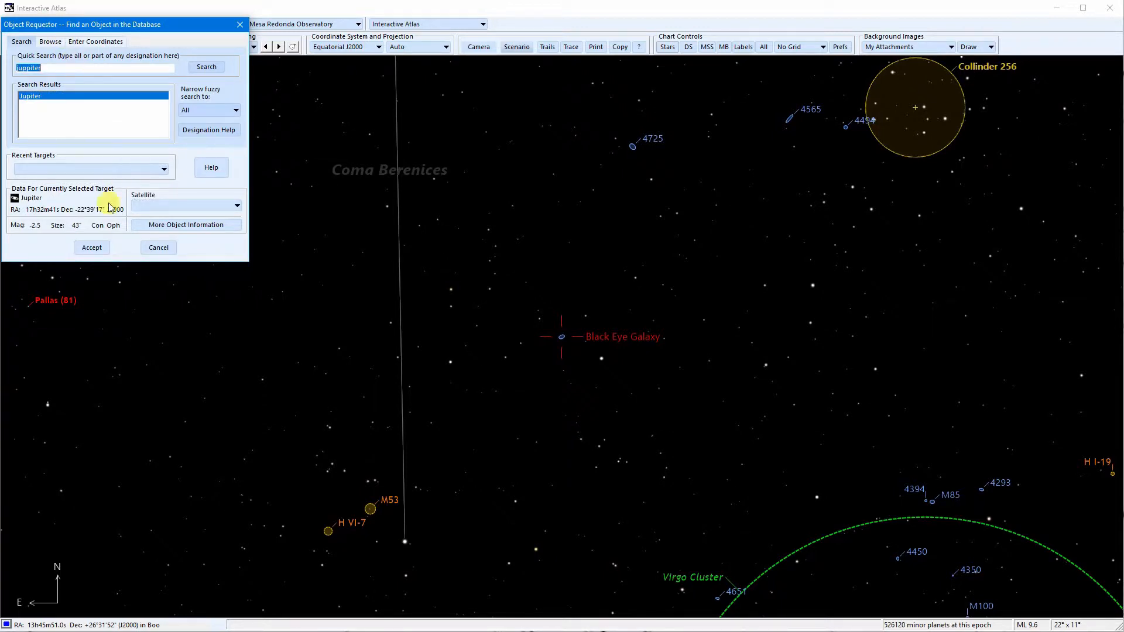
pyautogui.click(94, 248)
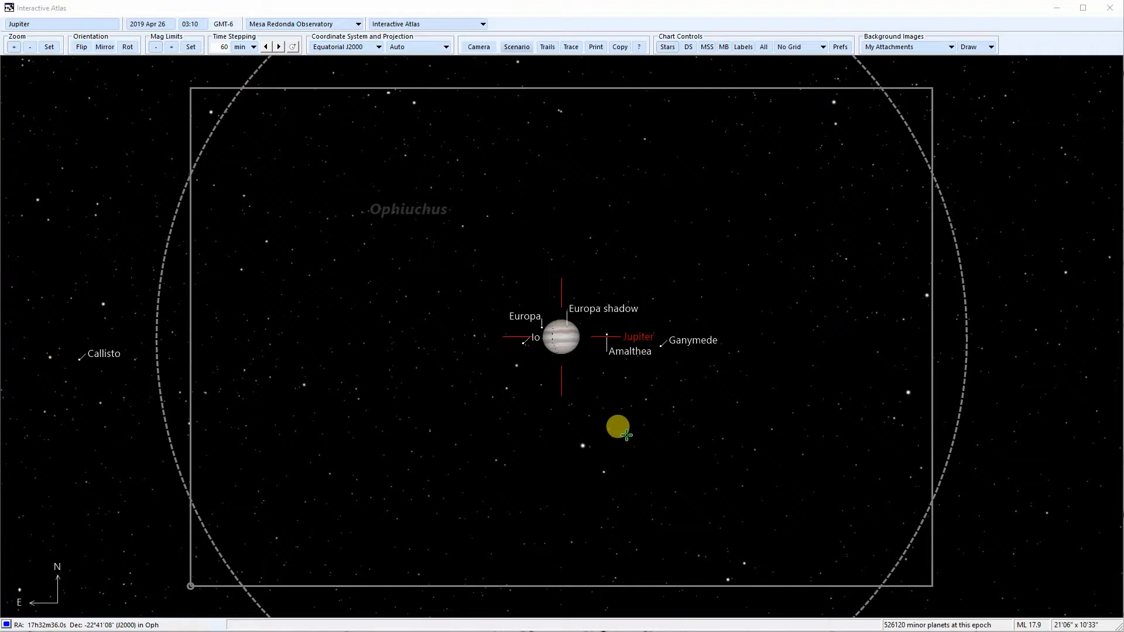
pyautogui.scroll(1, 626, 434)
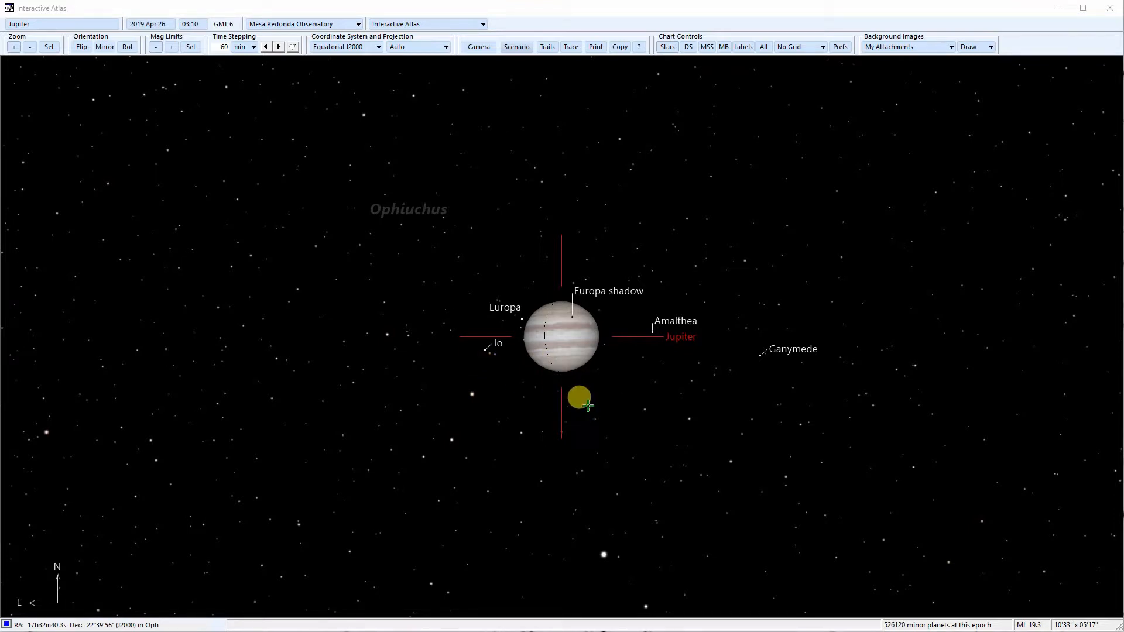
pyautogui.click(588, 405)
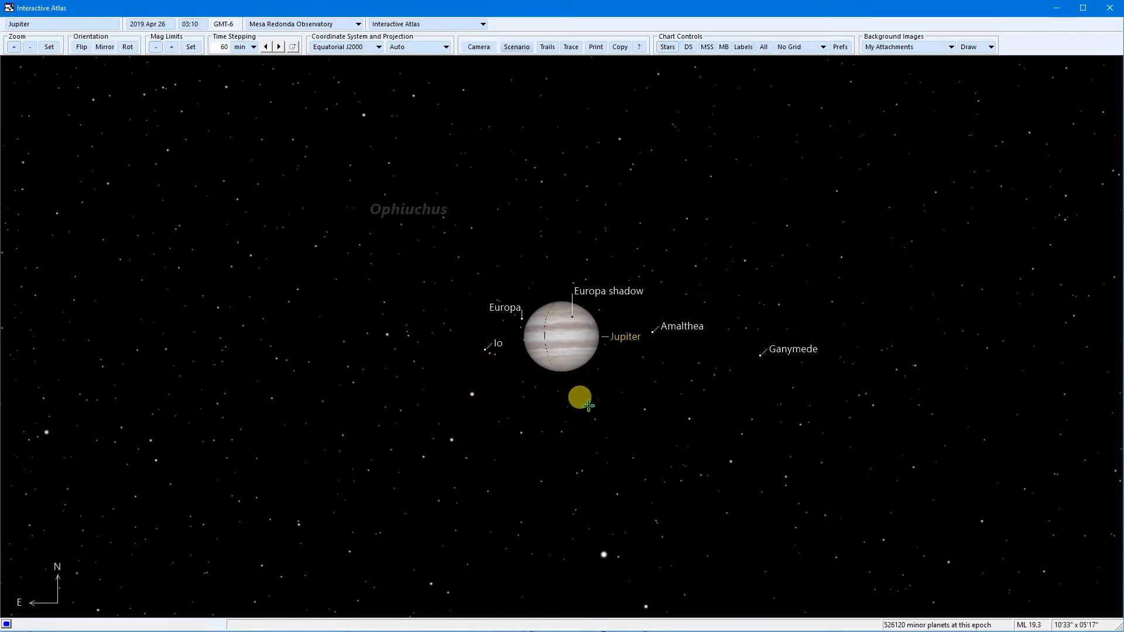
pyautogui.scroll(1, 589, 406)
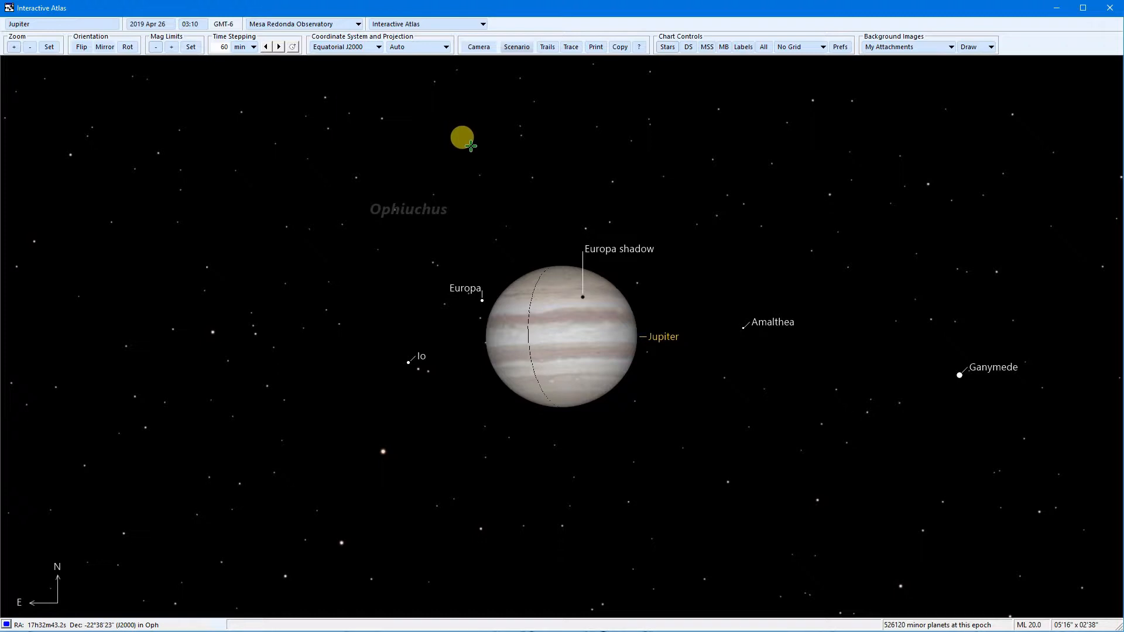
# Step: Save the current Jupiter chart settings as a scenario named "Europa shadow"
pyautogui.click(515, 47)
pyautogui.moveTo(572, 238); pyautogui.dragTo(690, 227)
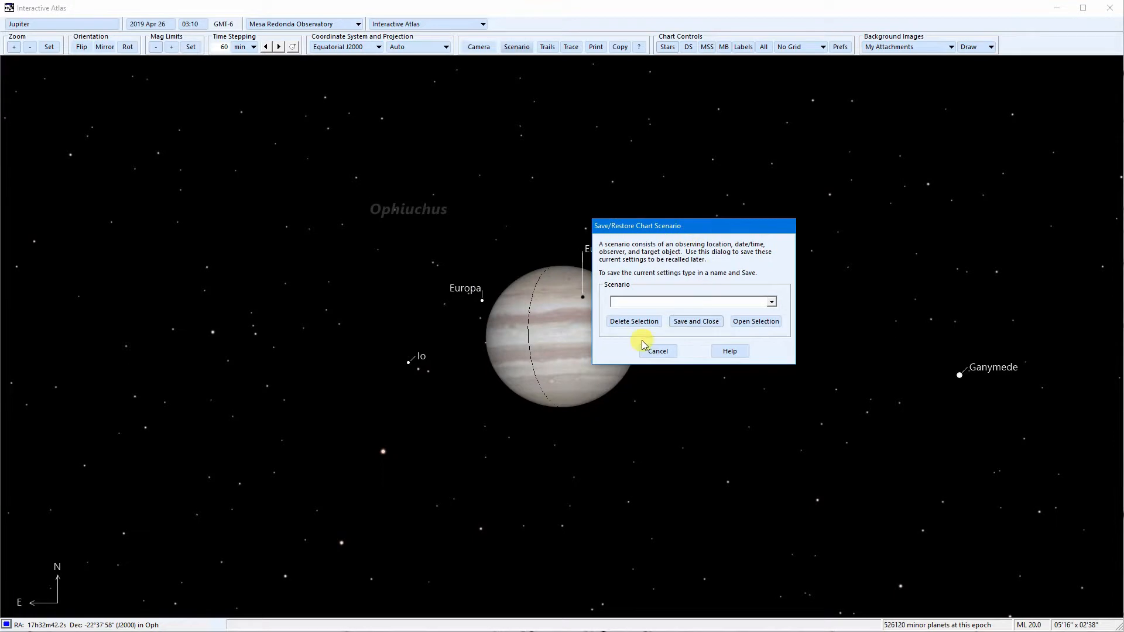
pyautogui.click(772, 302)
pyautogui.click(770, 301)
pyautogui.click(693, 323)
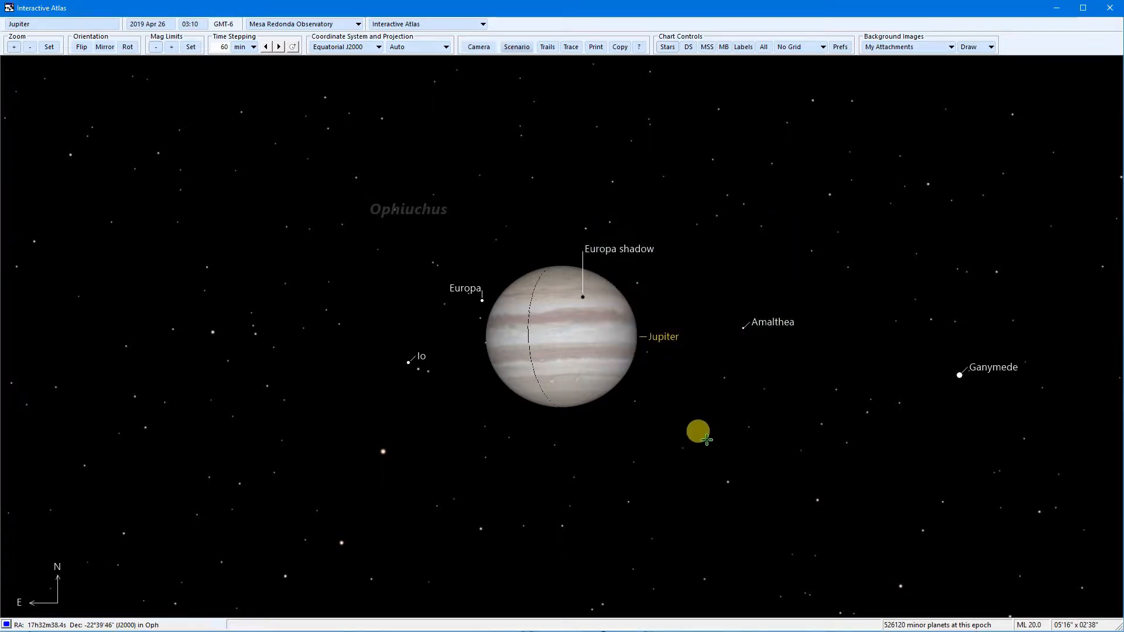
# Step: Restore the saved "Europa shadow" chart scenario
pyautogui.click(517, 46)
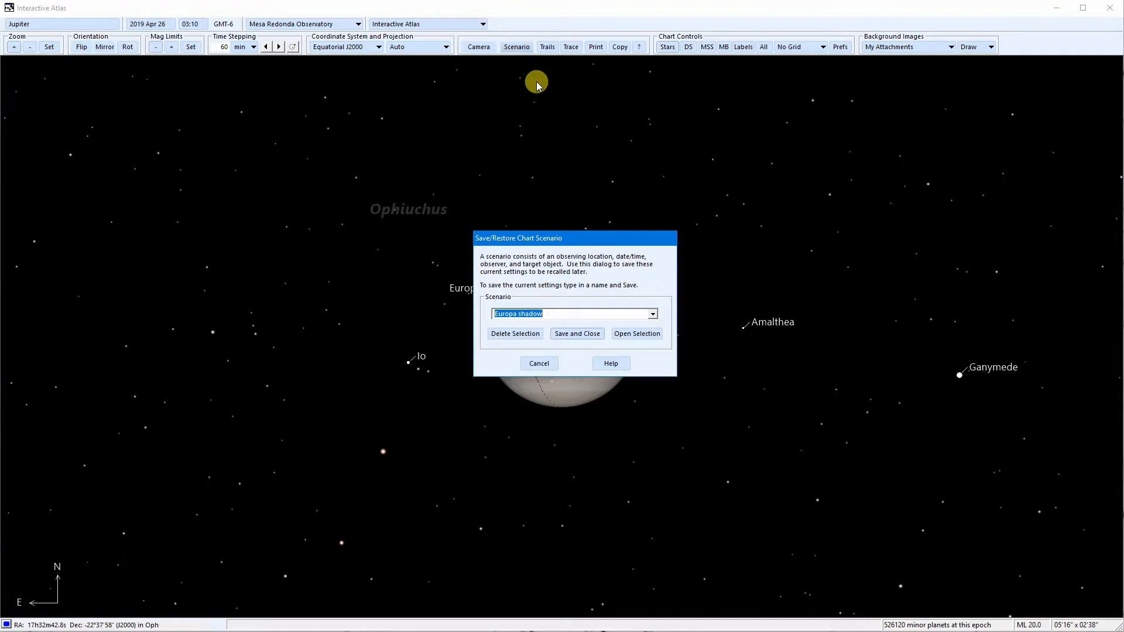
pyautogui.click(652, 314)
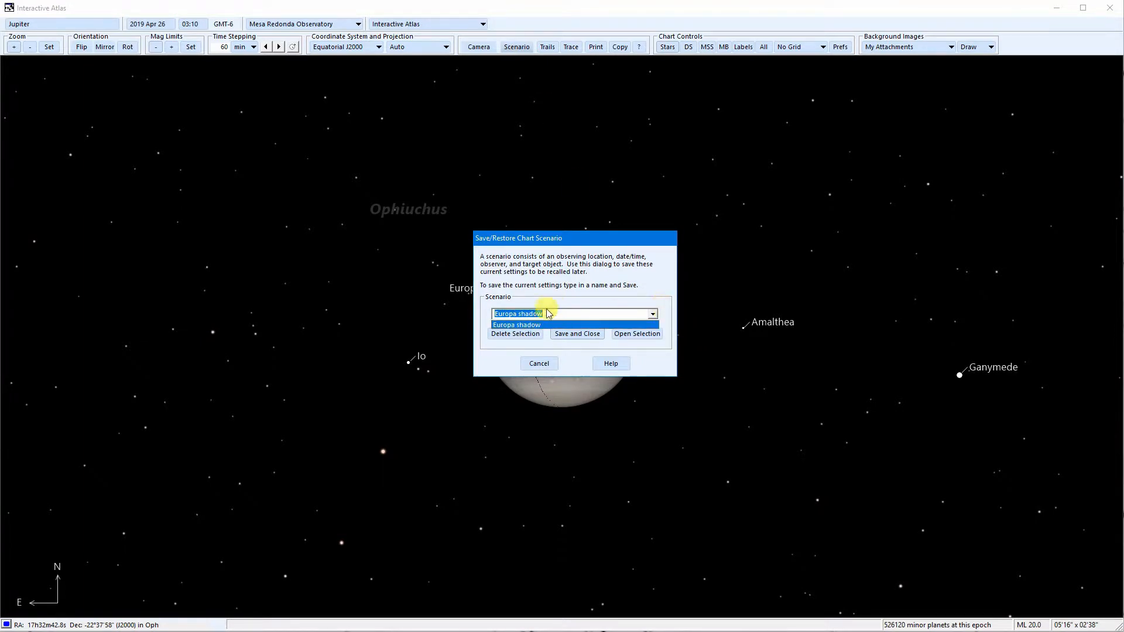
pyautogui.click(528, 310)
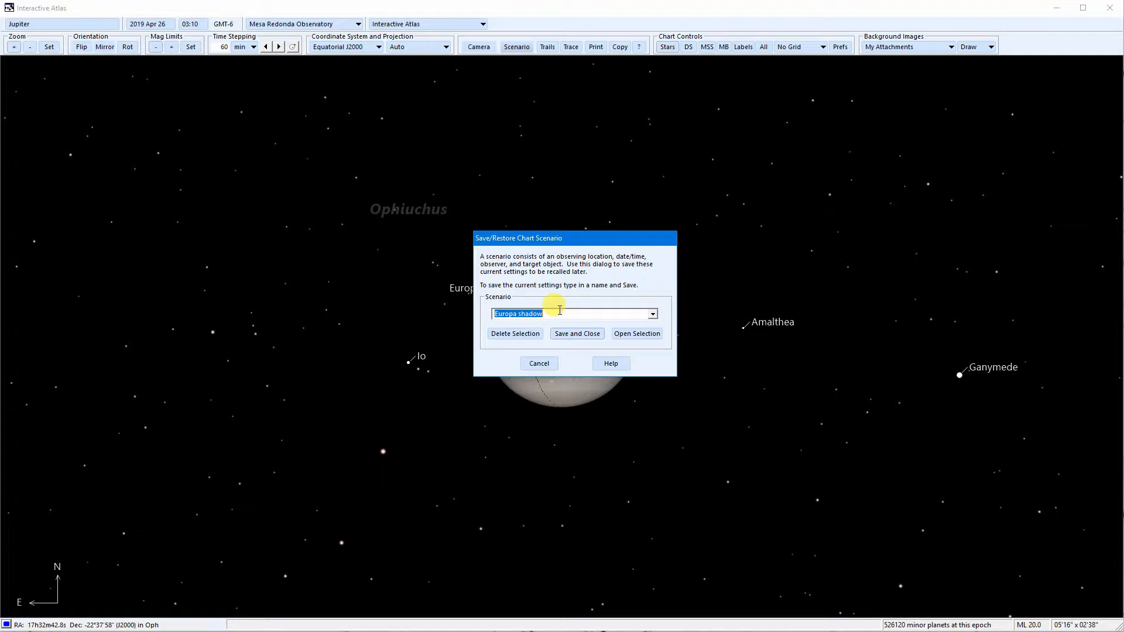
pyautogui.click(643, 334)
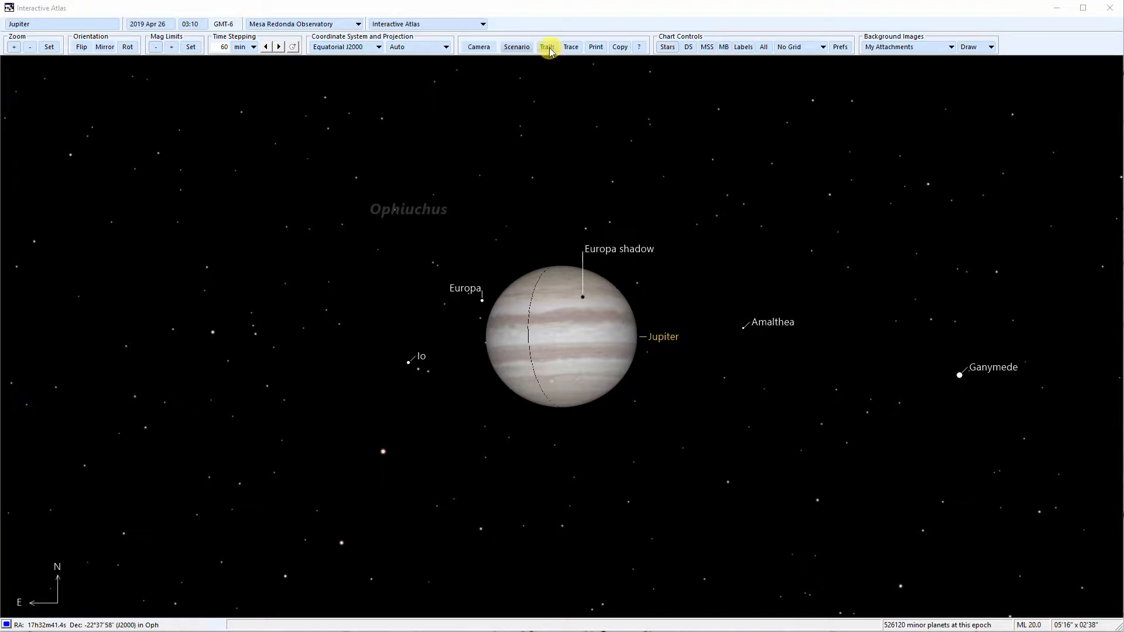
# Step: Zoom out from Jupiter to a field of about 1°24' to view the surrounding moons and camera field outlines
pyautogui.click(32, 47)
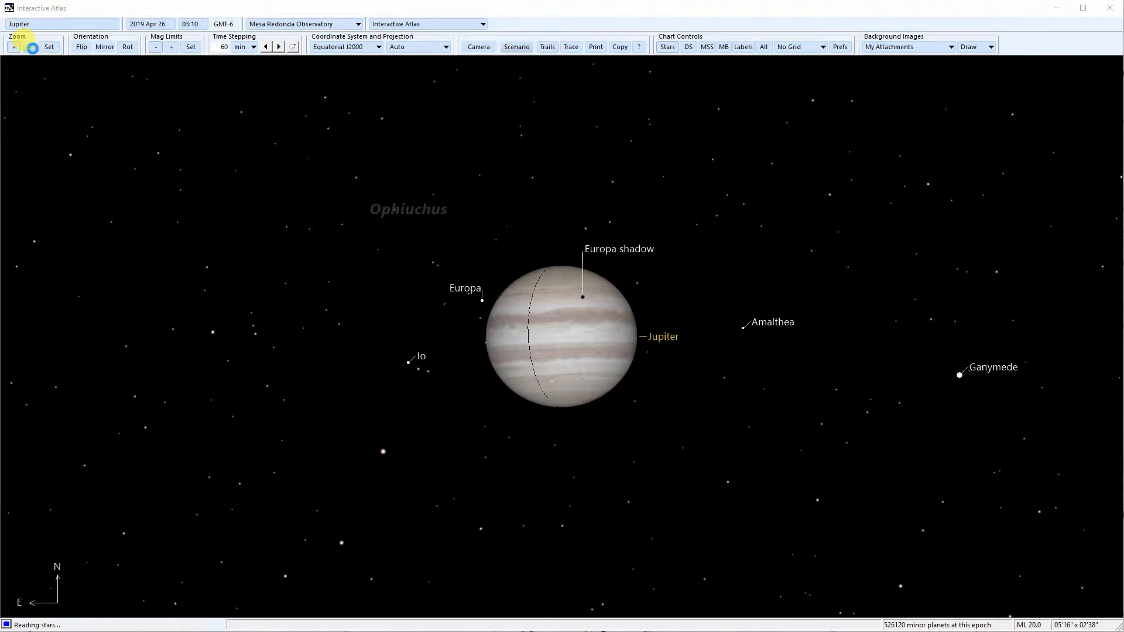
pyautogui.click(32, 47)
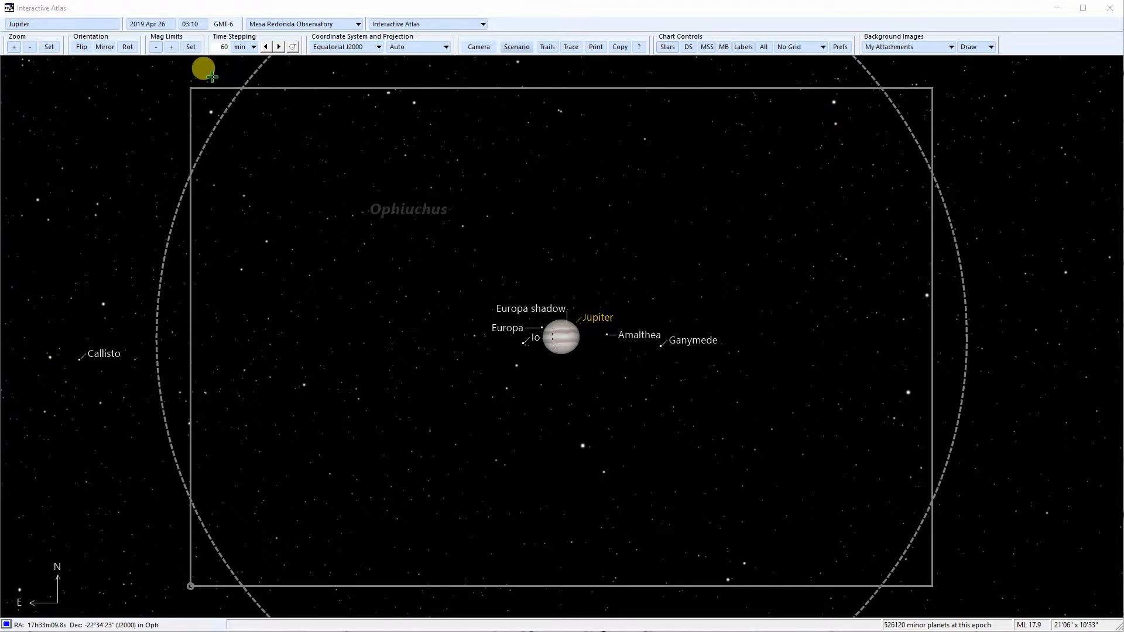
pyautogui.click(28, 48)
pyautogui.click(29, 48)
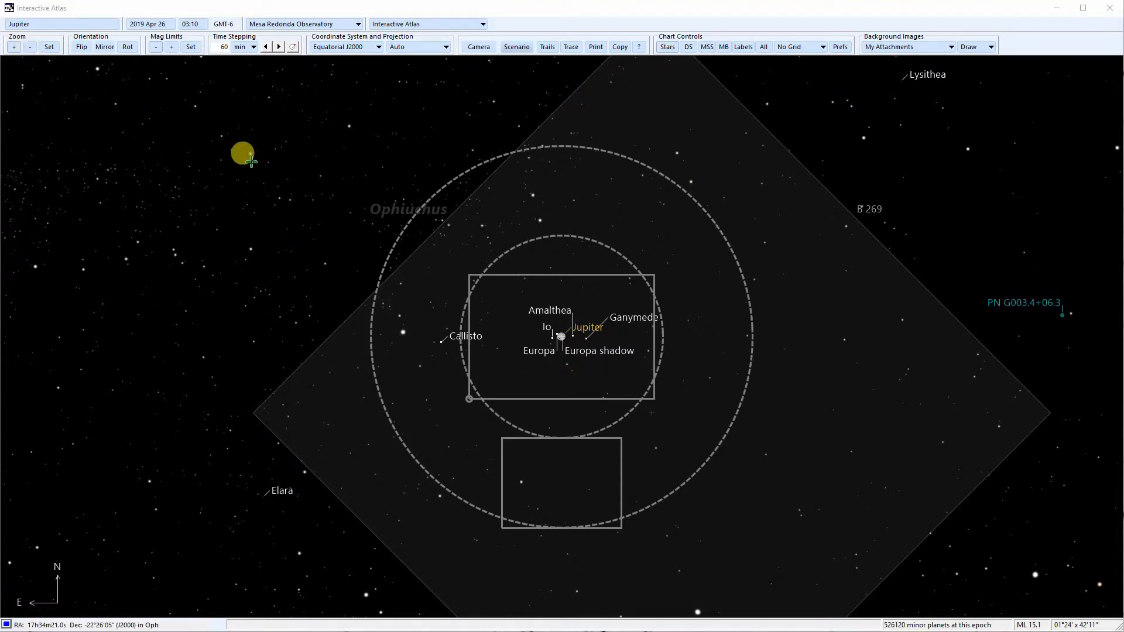
pyautogui.scroll(2, 82, 123)
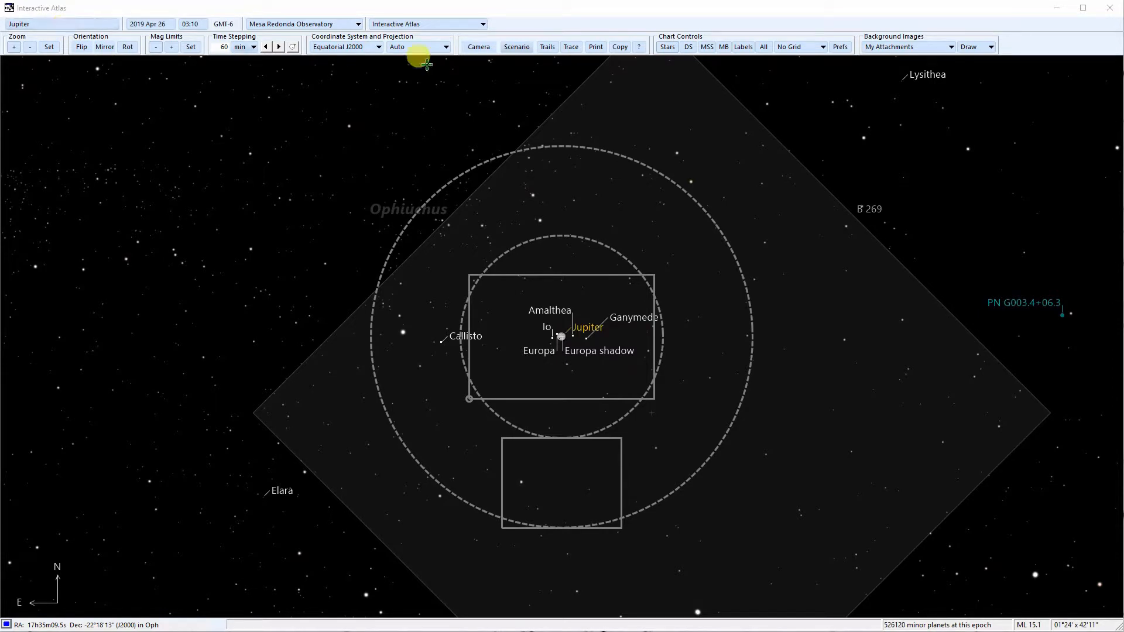
# Step: Close the Interactive Atlas and load the Current Comets target list from the Current folder in SkyTools 4 Imaging
pyautogui.click(1108, 12)
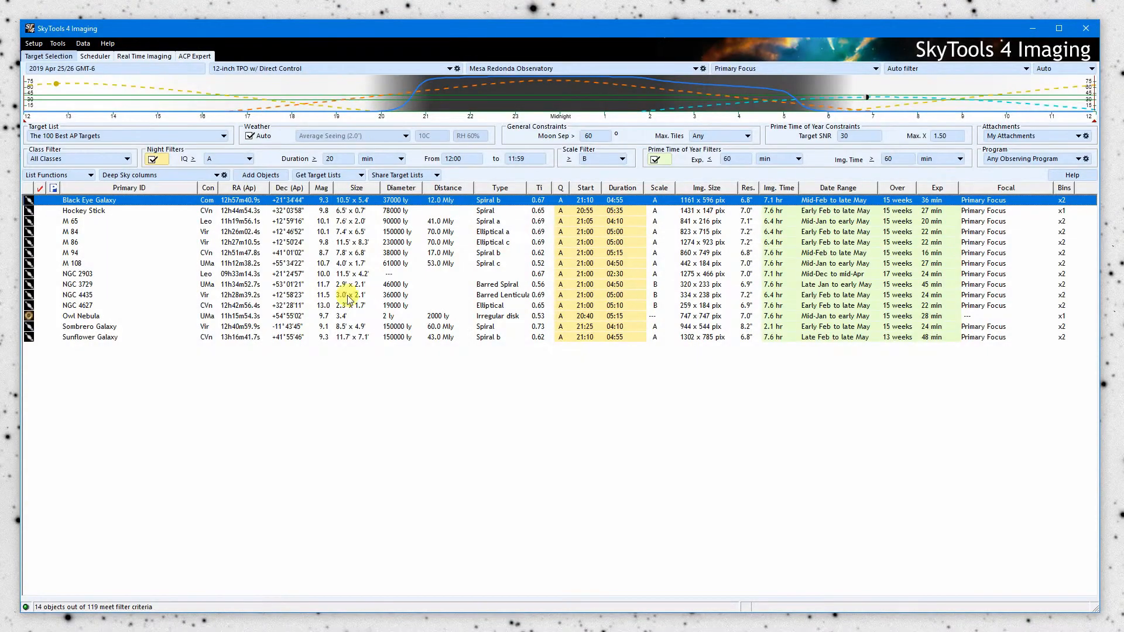
pyautogui.click(95, 137)
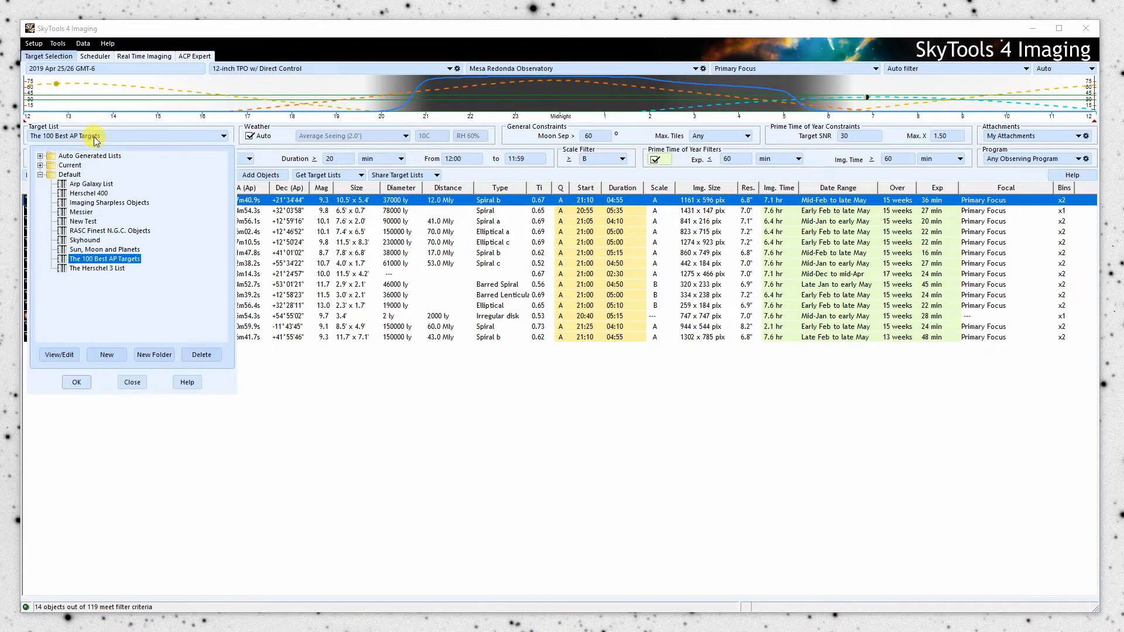
pyautogui.click(40, 165)
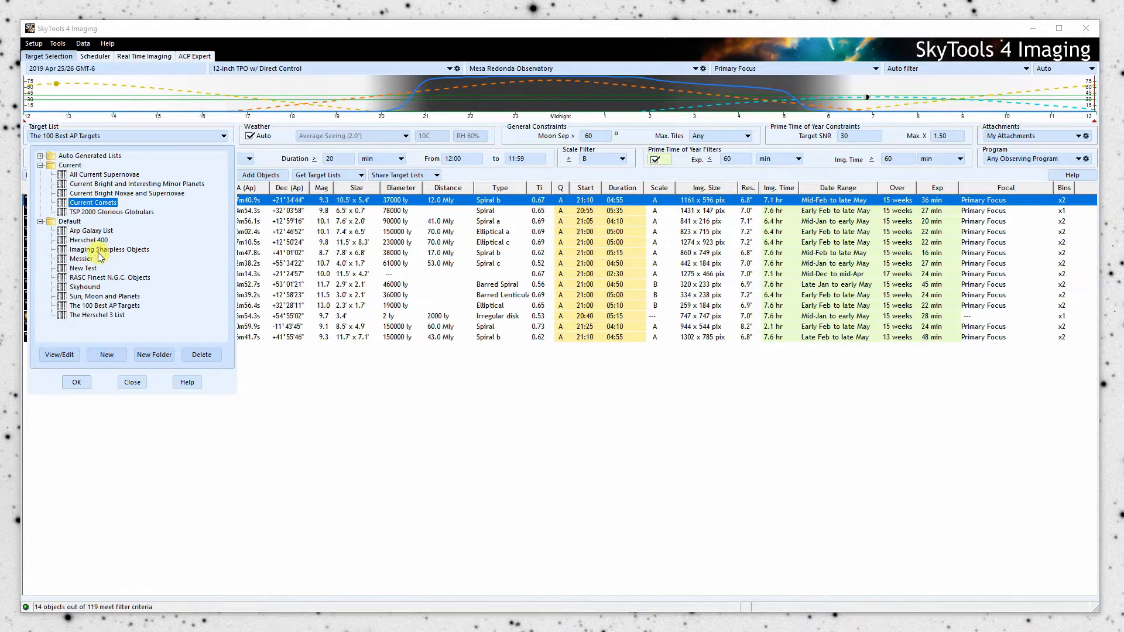
pyautogui.click(77, 382)
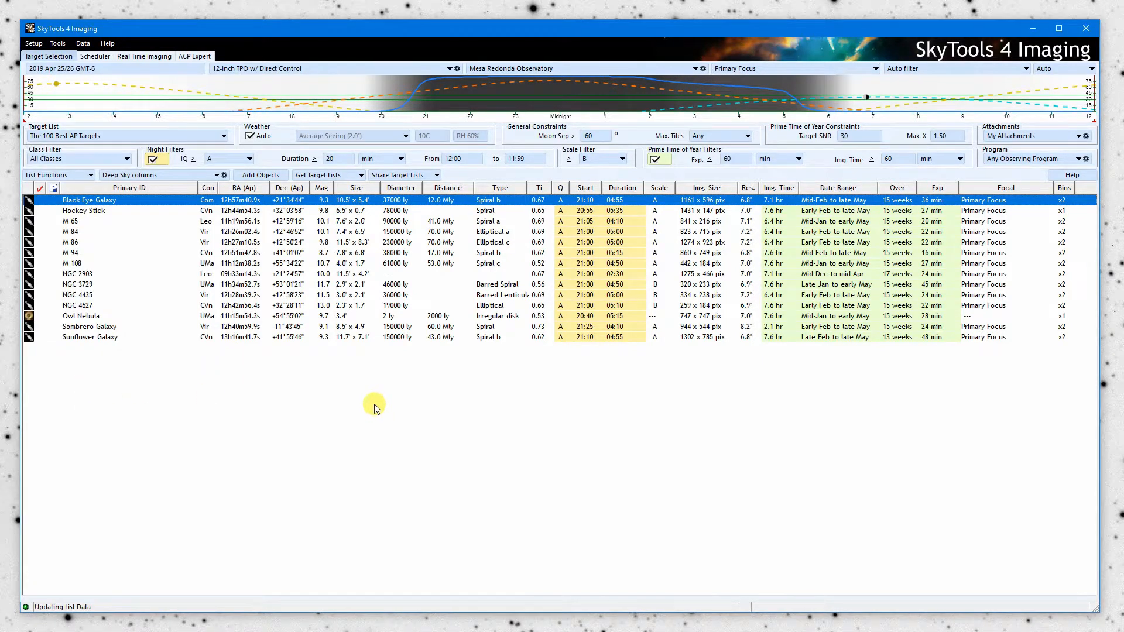
# Step: Turn off the Night Filters and the Prime Time of Year Filters for the Current Comets list
pyautogui.click(154, 159)
pyautogui.click(669, 160)
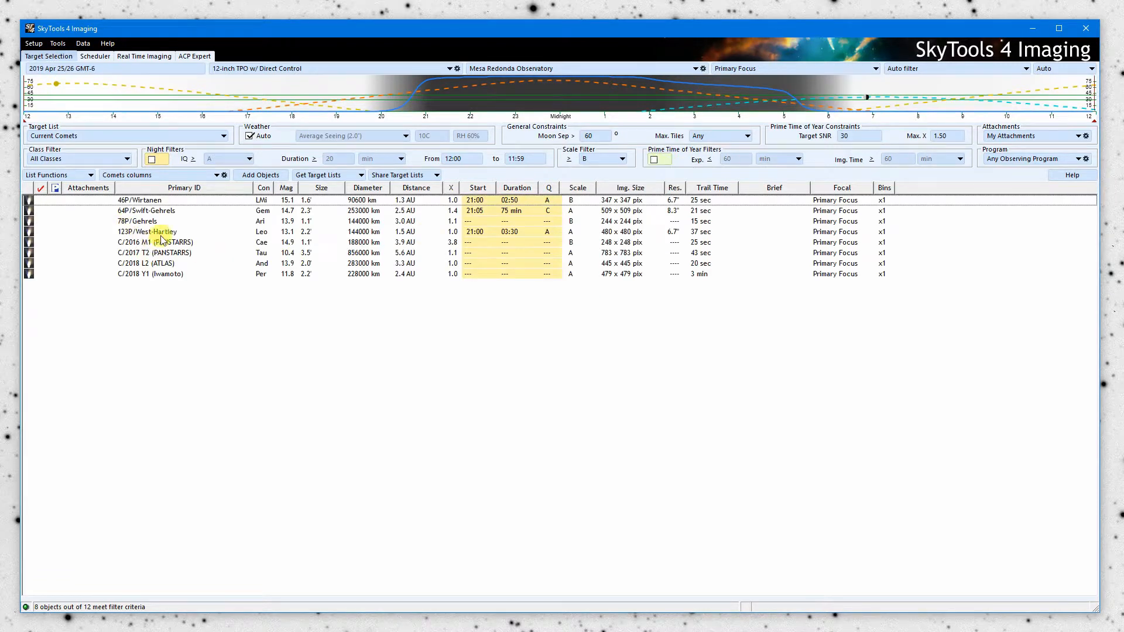
# Step: Examine the altitude curves and darkness for several listed comets, including C/2018 Y1 (Iwamoto) and 46P/Wirtanen
pyautogui.click(145, 221)
pyautogui.click(151, 243)
pyautogui.click(155, 264)
pyautogui.click(155, 274)
pyautogui.click(163, 241)
pyautogui.click(162, 275)
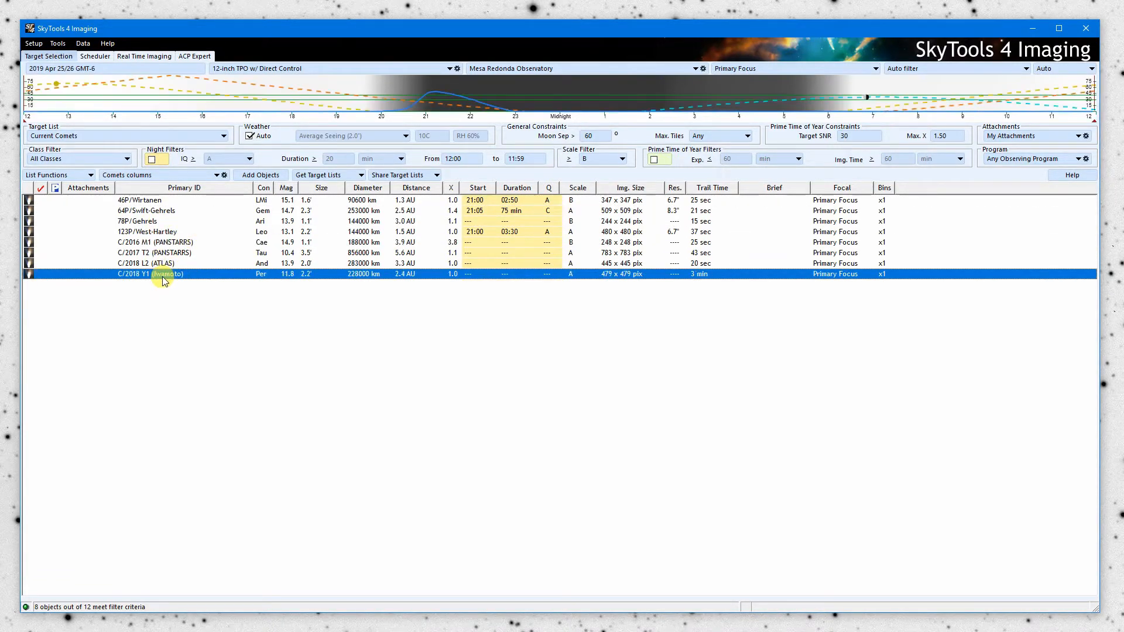
pyautogui.click(161, 202)
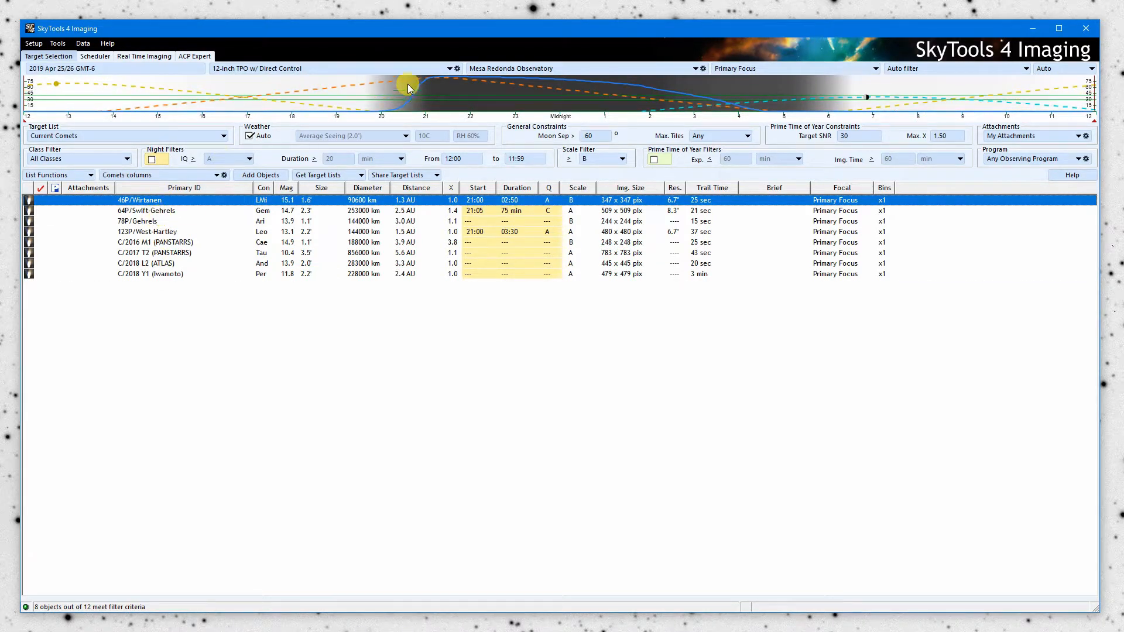
pyautogui.moveTo(570, 111)
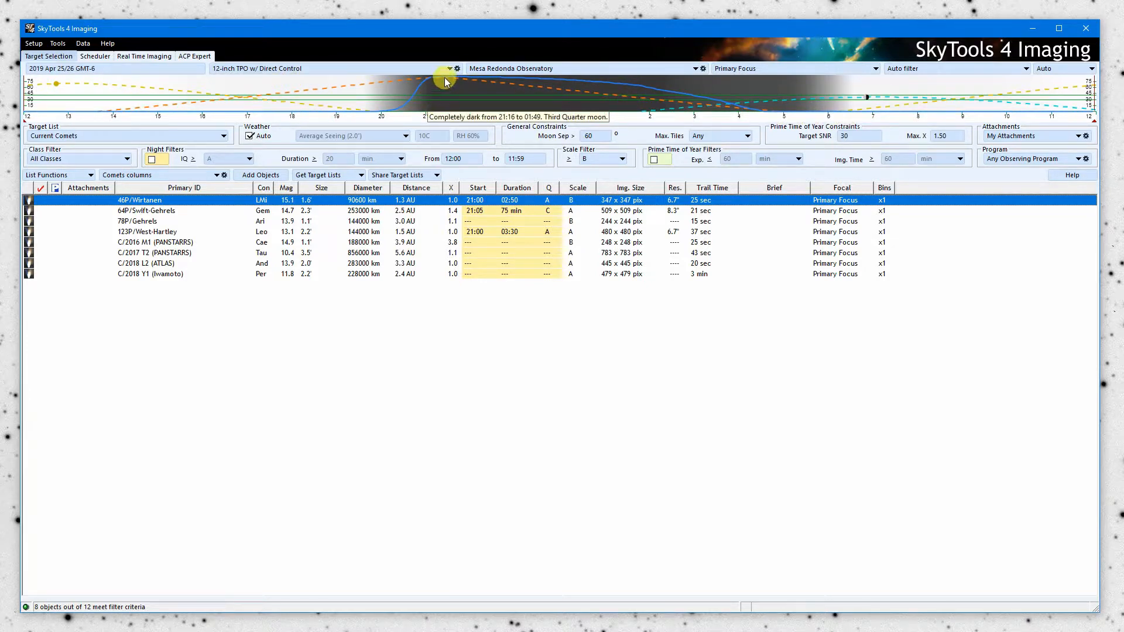
# Step: Open comet 46P/Wirtanen in the Interactive Atlas and advance the chart in 60-minute steps to 2019 Apr 26 01:00
pyautogui.rightClick(167, 203)
pyautogui.click(243, 270)
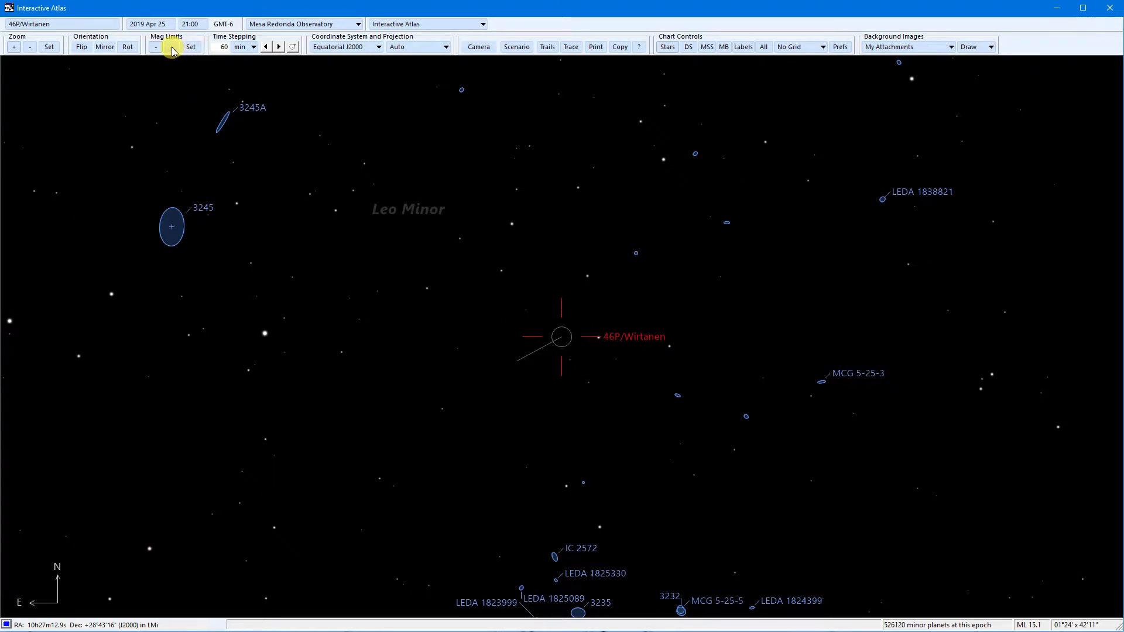
pyautogui.click(277, 47)
pyautogui.click(277, 47)
pyautogui.click(277, 47)
pyautogui.click(277, 47)
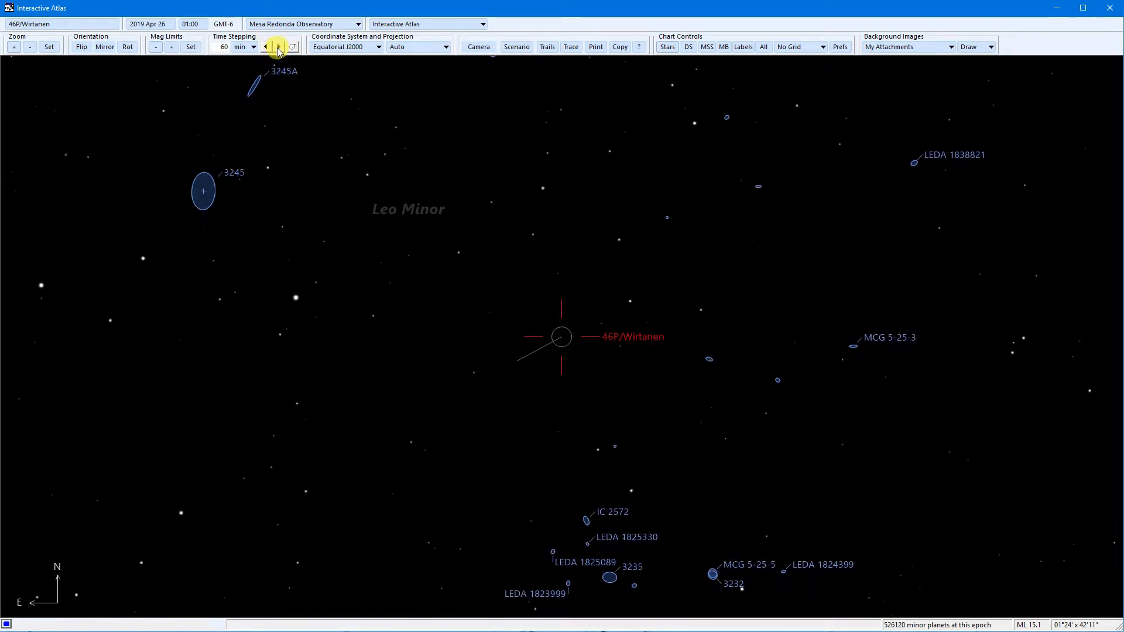
# Step: Draw a 10-hour motion trail with labelled tick marks for the target object only
pyautogui.click(552, 50)
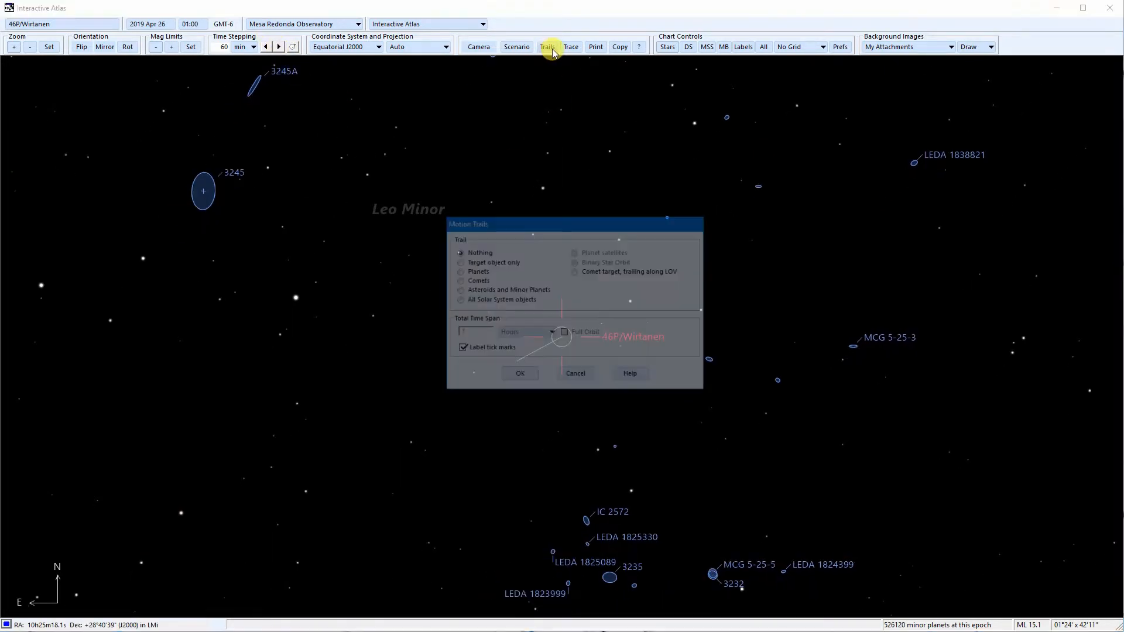
pyautogui.moveTo(512, 224); pyautogui.dragTo(218, 190)
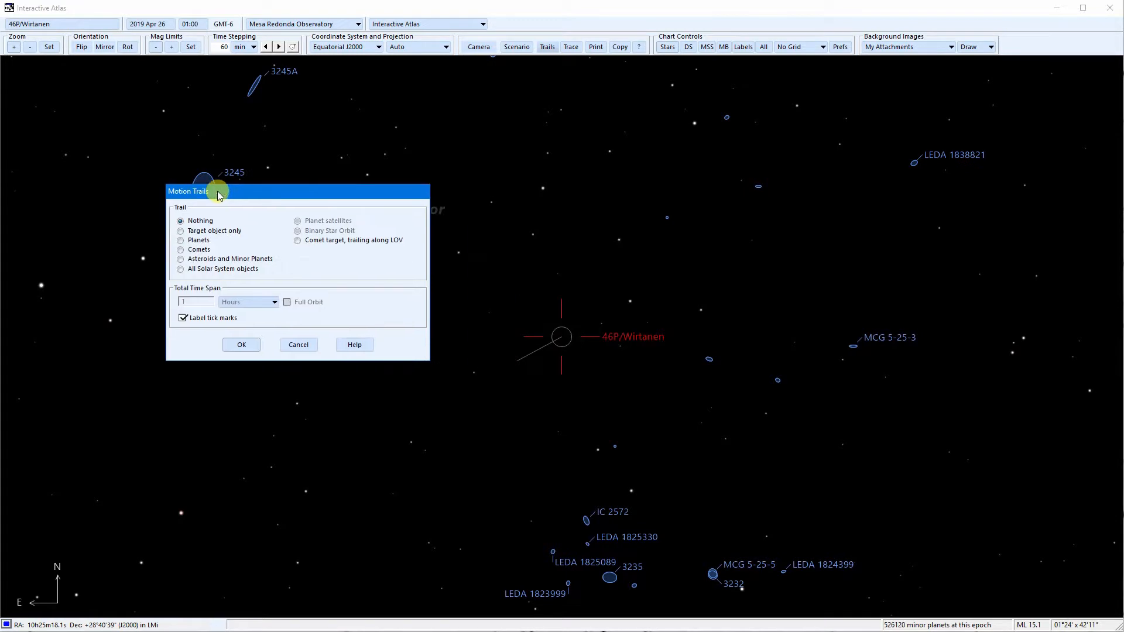
pyautogui.click(185, 229)
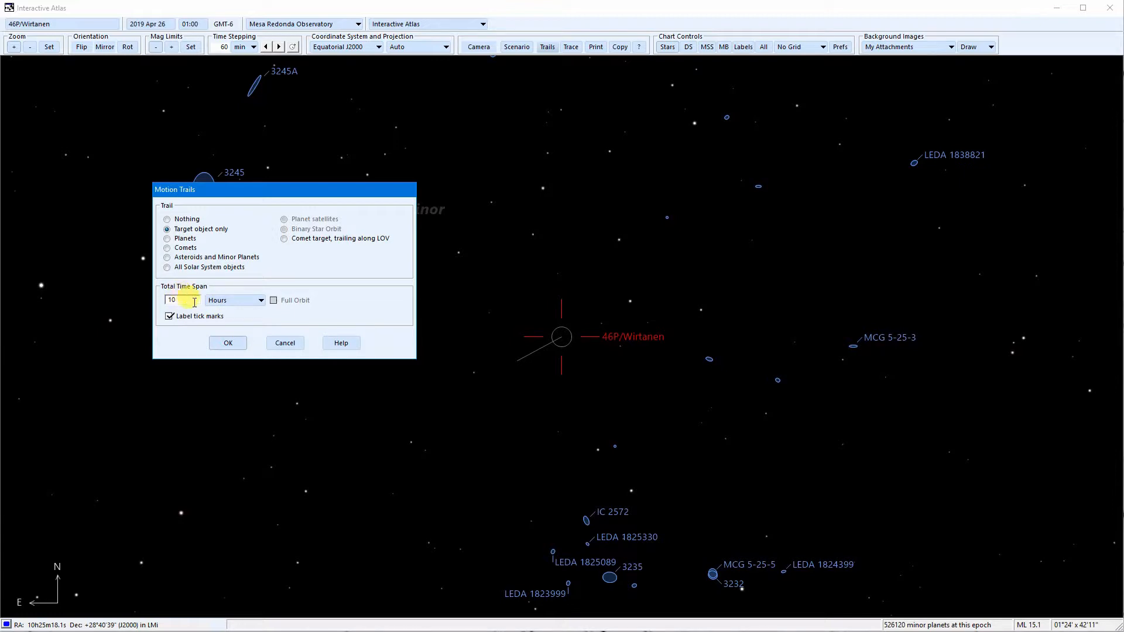
pyautogui.click(231, 343)
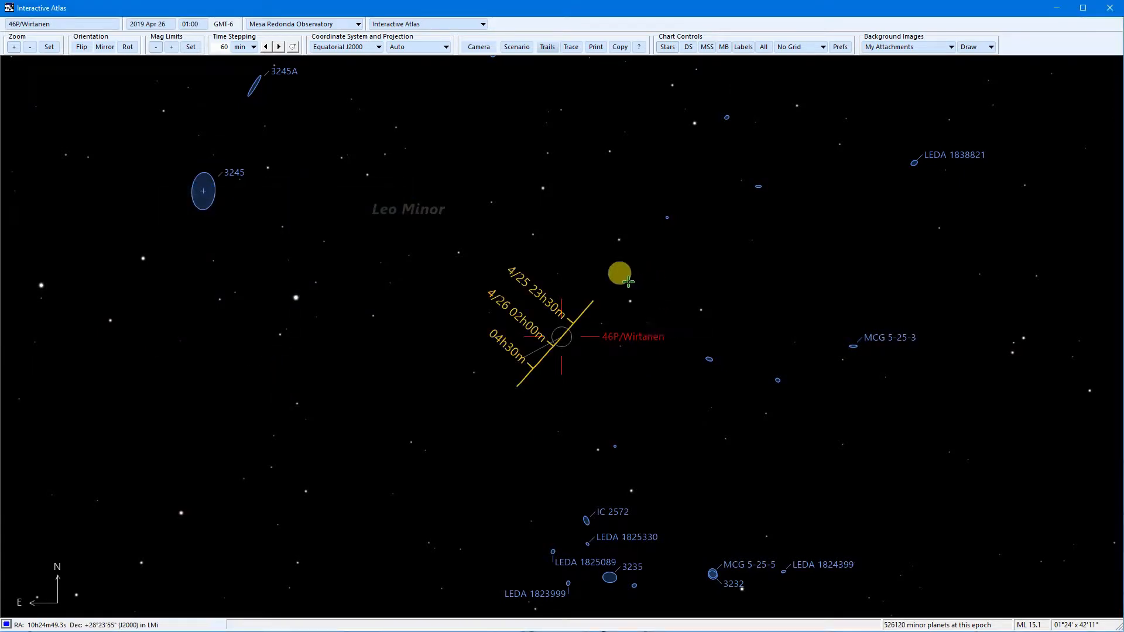
pyautogui.click(518, 405)
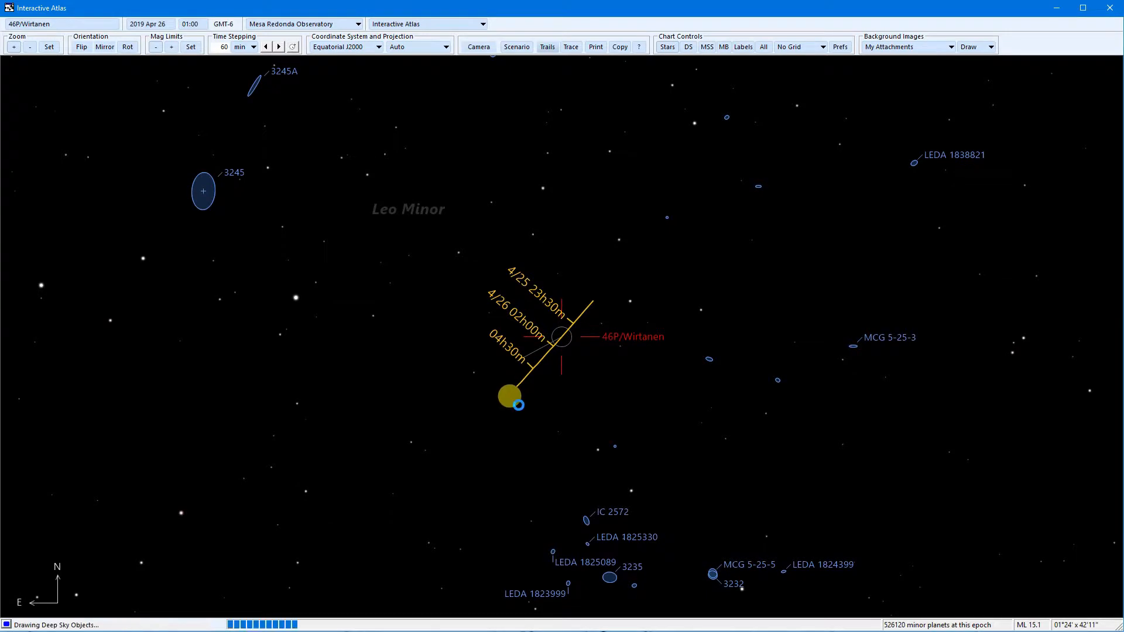
# Step: Remove the comet's motion trail by setting the trail option to Nothing
pyautogui.click(551, 47)
pyautogui.click(470, 253)
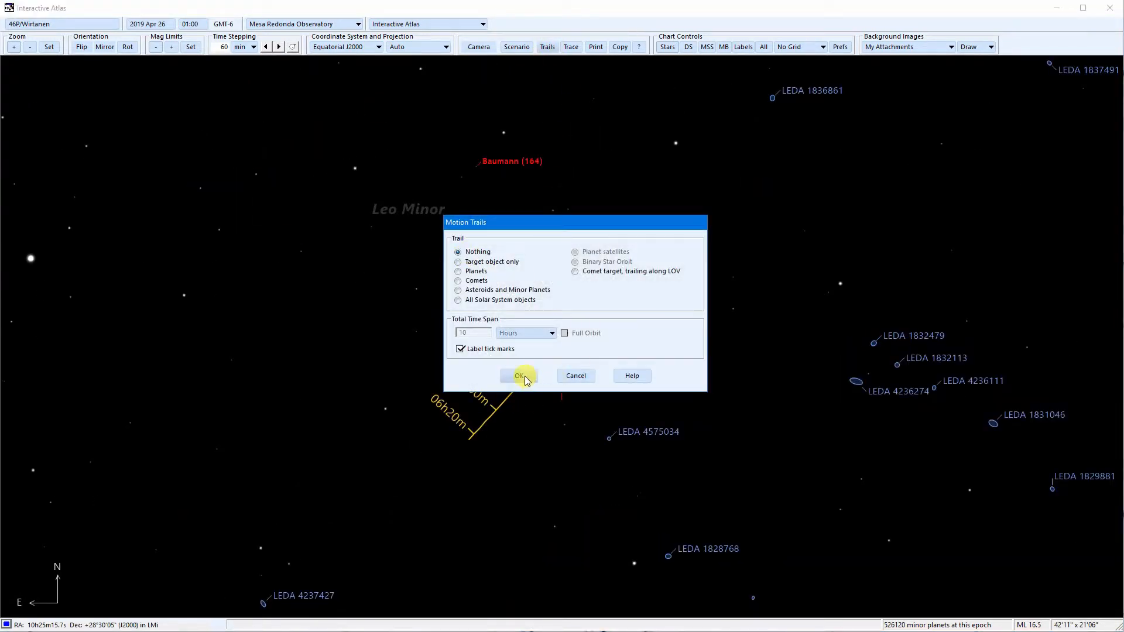
pyautogui.click(520, 376)
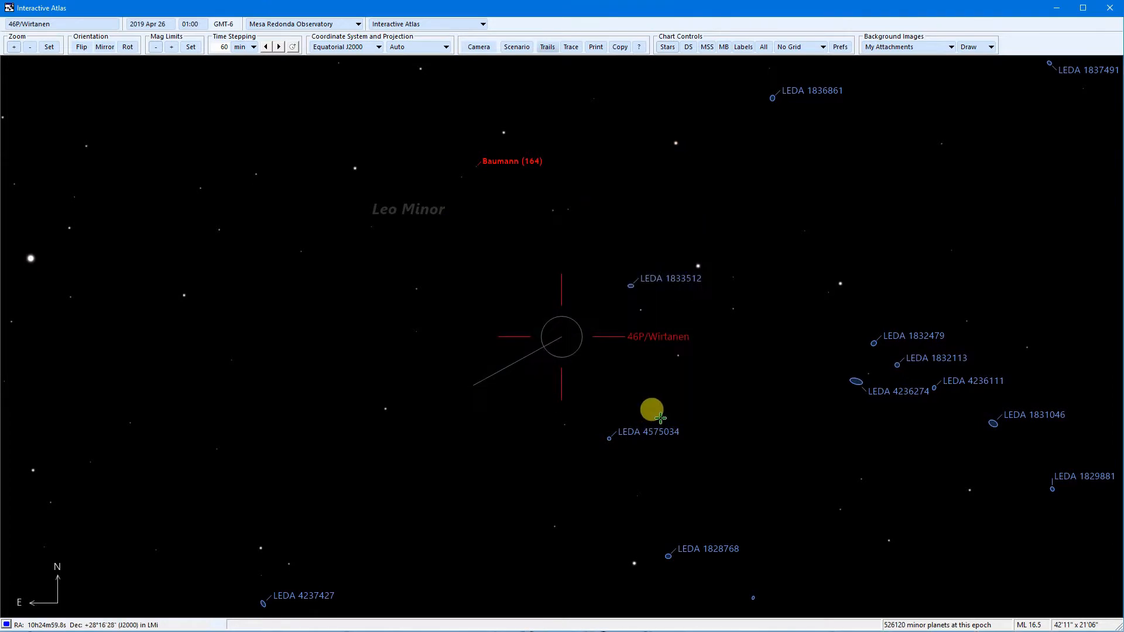
# Step: Trace 46P/Wirtanen at 3 generated positions with a 1-day interval and view them across a field of about 2°49'
pyautogui.click(570, 47)
pyautogui.moveTo(612, 196)
pyautogui.mouseDown()
pyautogui.moveTo(808, 242)
pyautogui.moveTo(900, 230)
pyautogui.mouseUp()
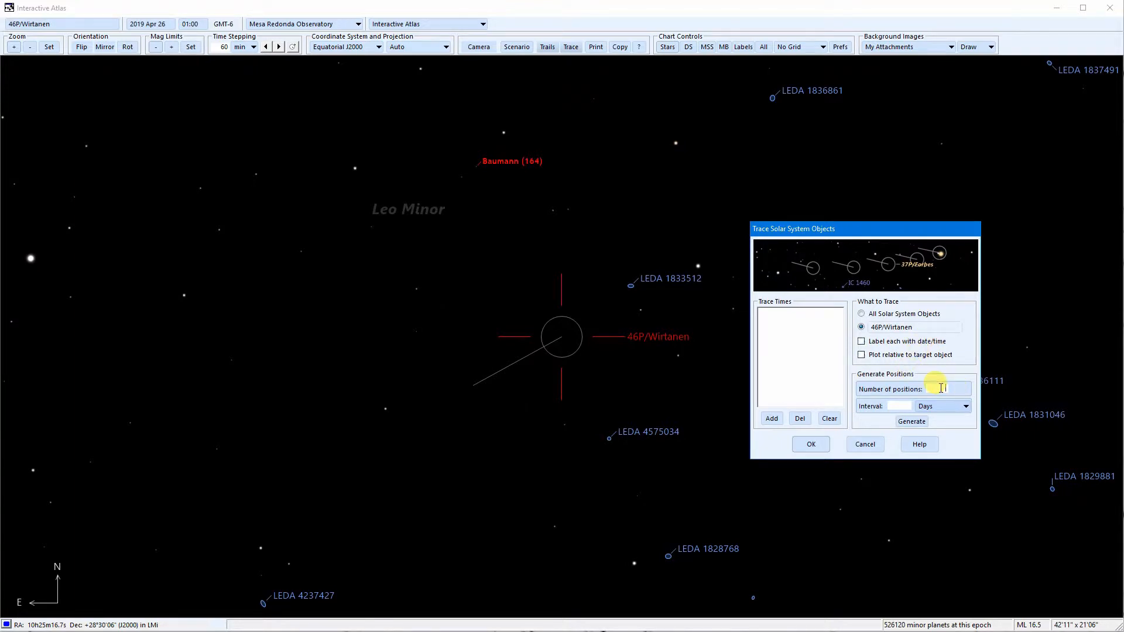
pyautogui.click(906, 406)
pyautogui.click(914, 423)
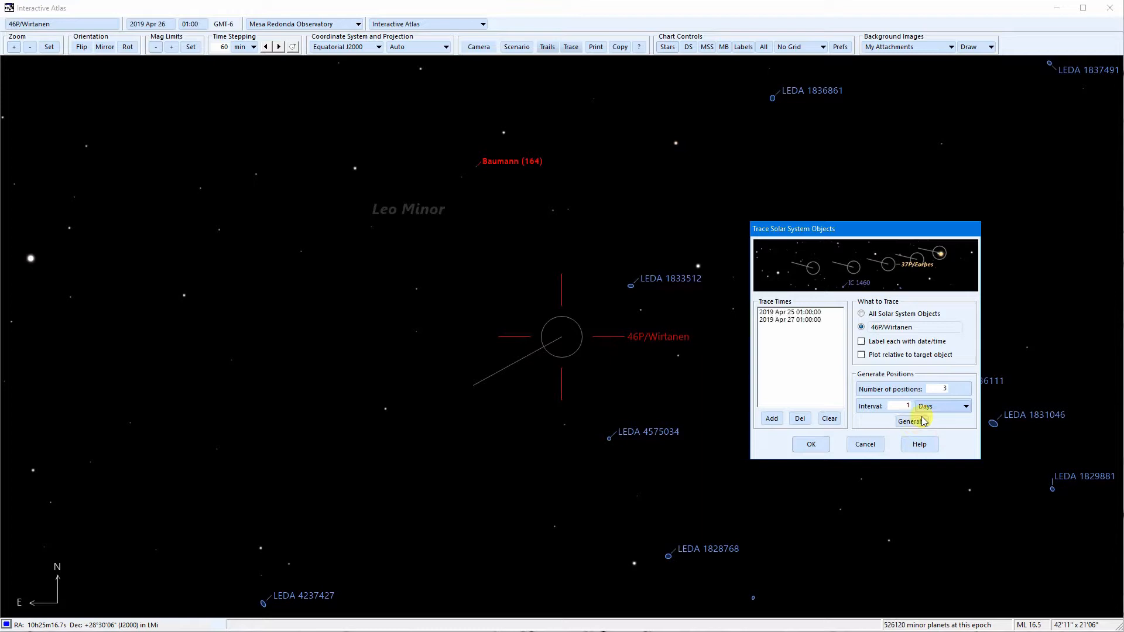
pyautogui.click(795, 320)
pyautogui.click(811, 444)
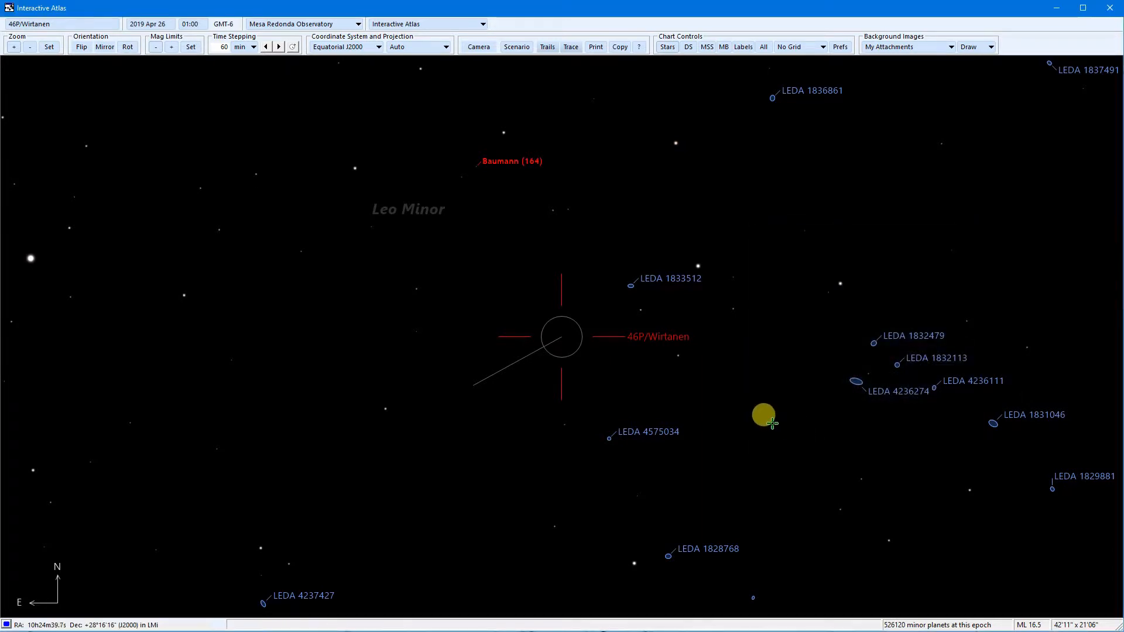
pyautogui.scroll(-1, 772, 423)
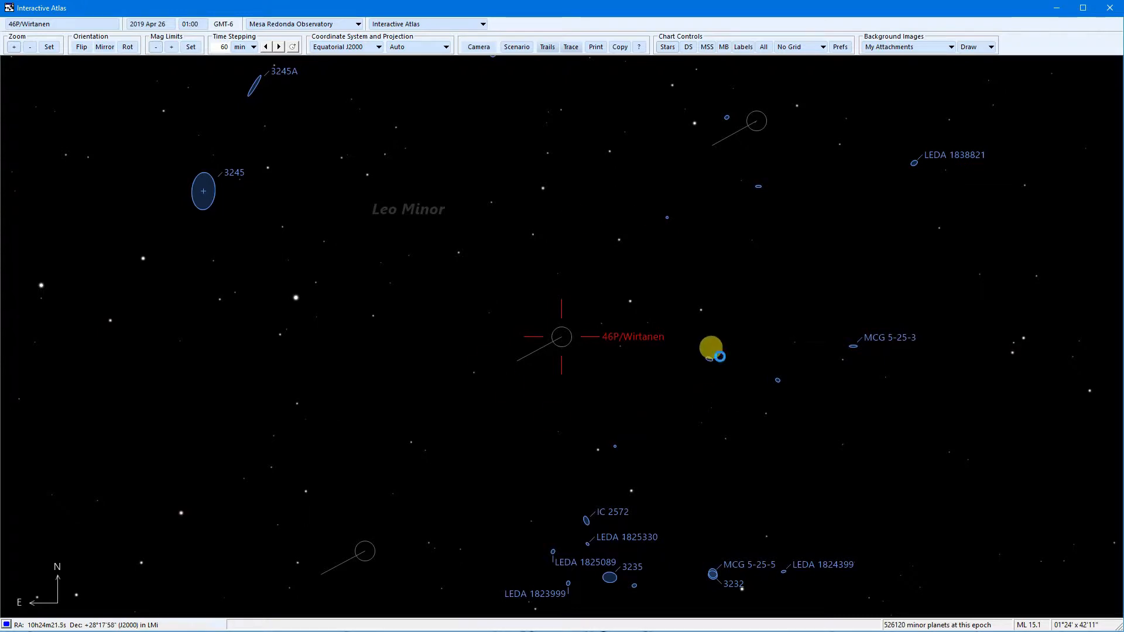
pyautogui.scroll(-1, 721, 358)
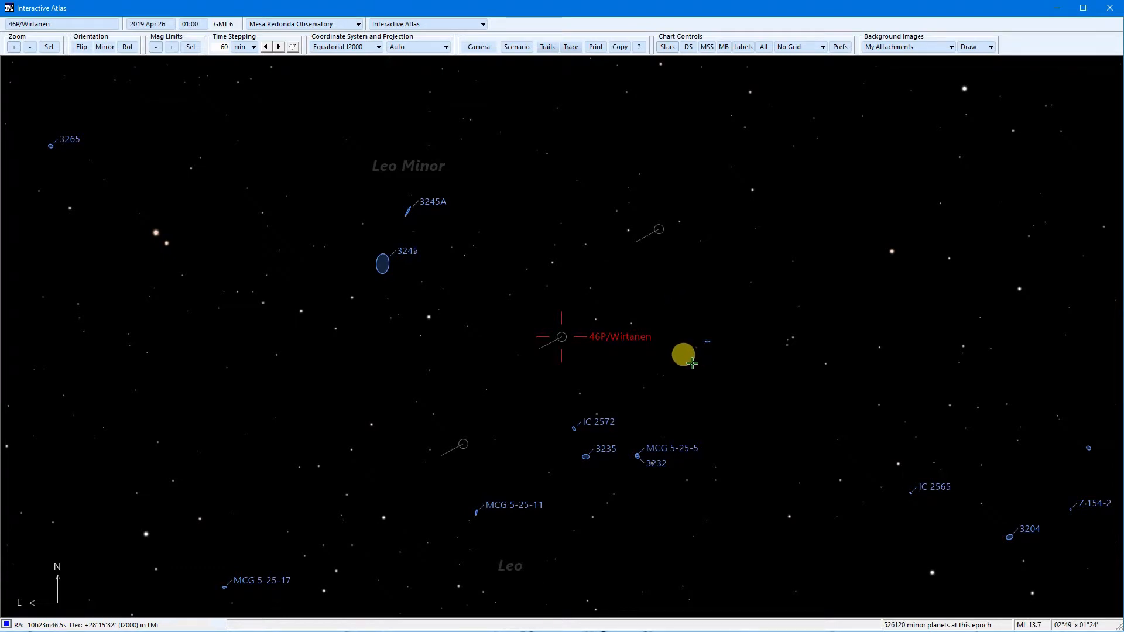
# Step: Clear all trace times for 46P/Wirtanen and apply the change to the chart
pyautogui.click(571, 46)
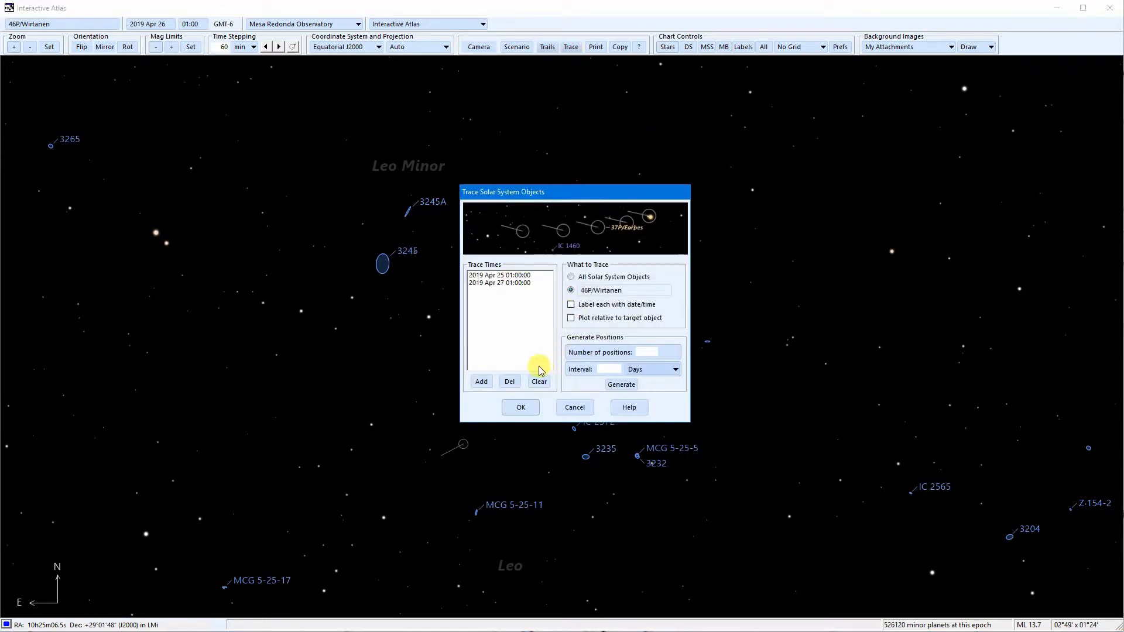
pyautogui.click(539, 381)
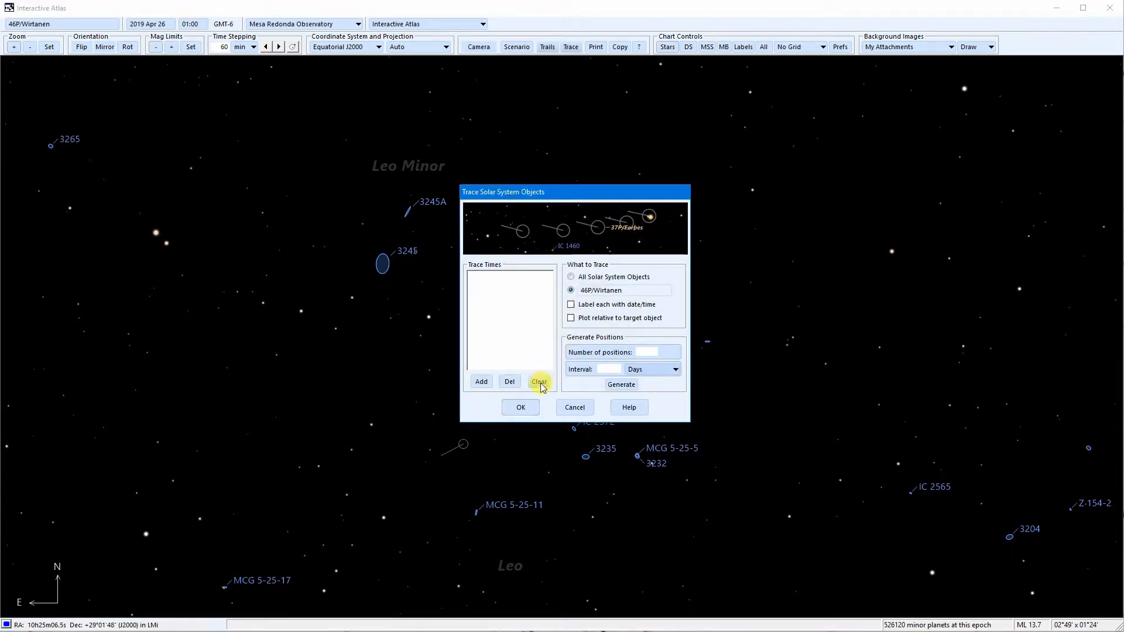
pyautogui.click(520, 408)
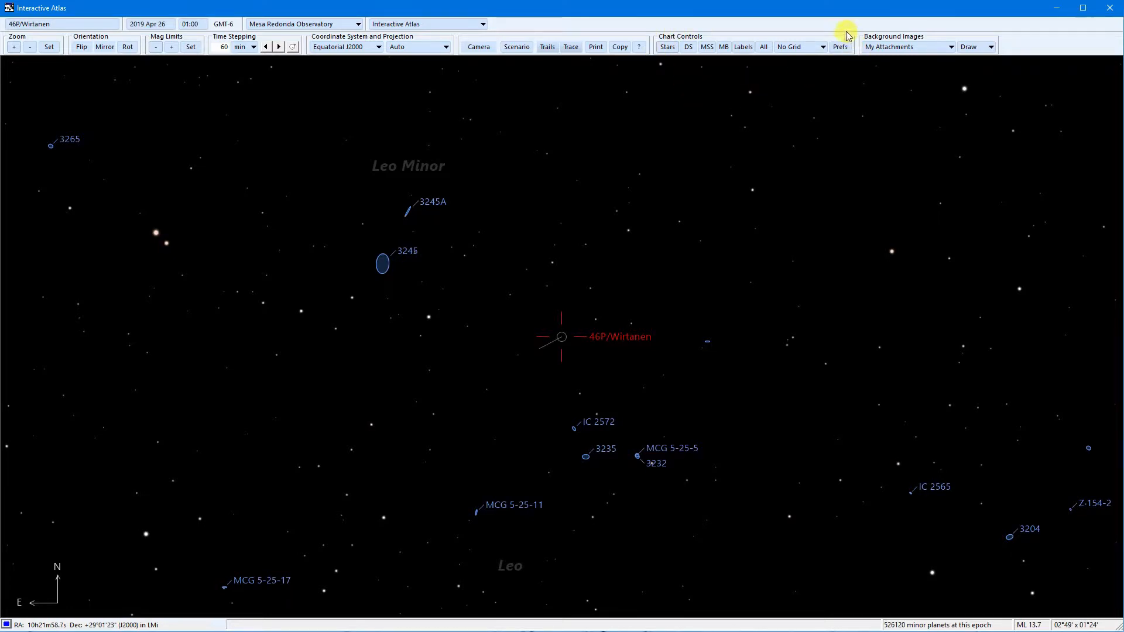
# Step: Enable Supernovae and Novae in the chart's star display options
pyautogui.click(668, 47)
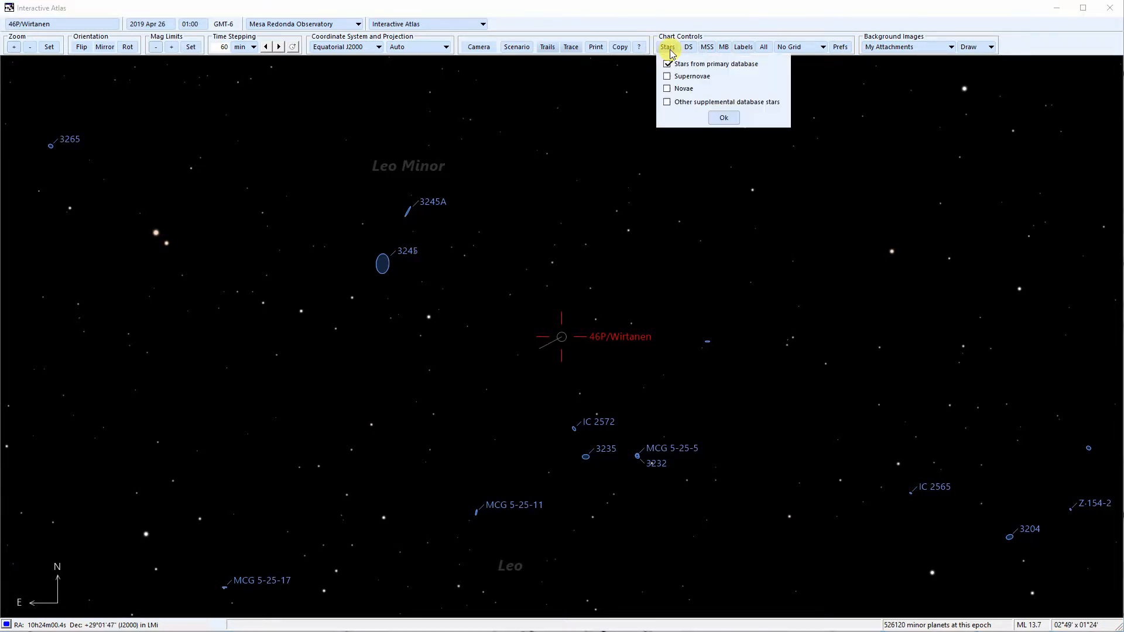
pyautogui.click(676, 78)
pyautogui.click(726, 118)
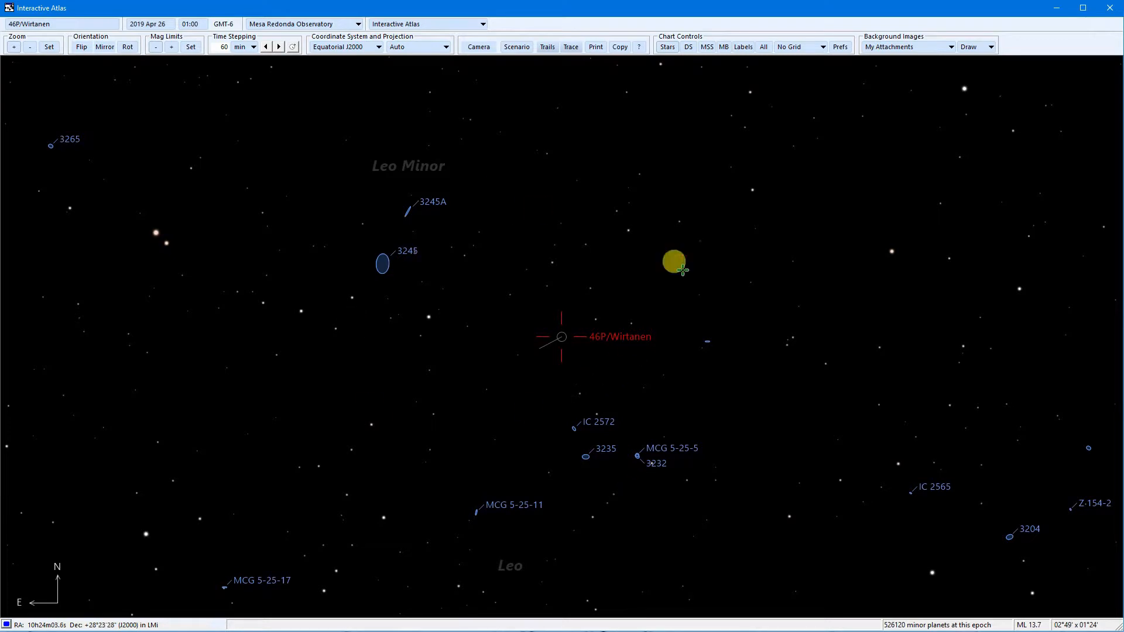
pyautogui.click(667, 47)
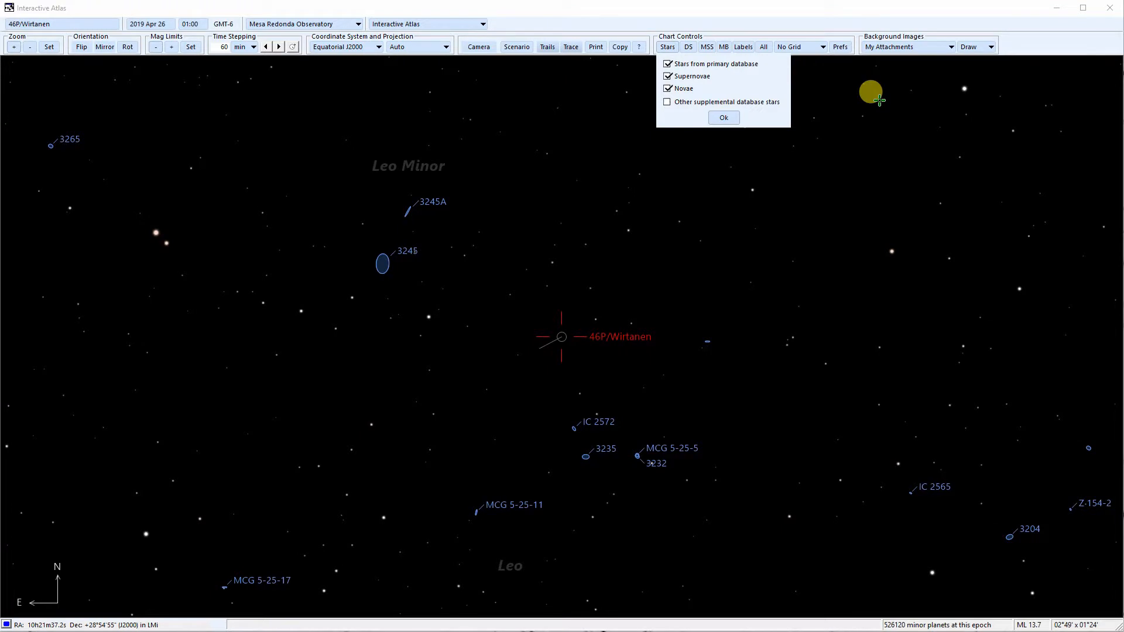
pyautogui.click(871, 93)
# Step: Hide galaxies on the chart through the deep sky object display options
pyautogui.click(688, 49)
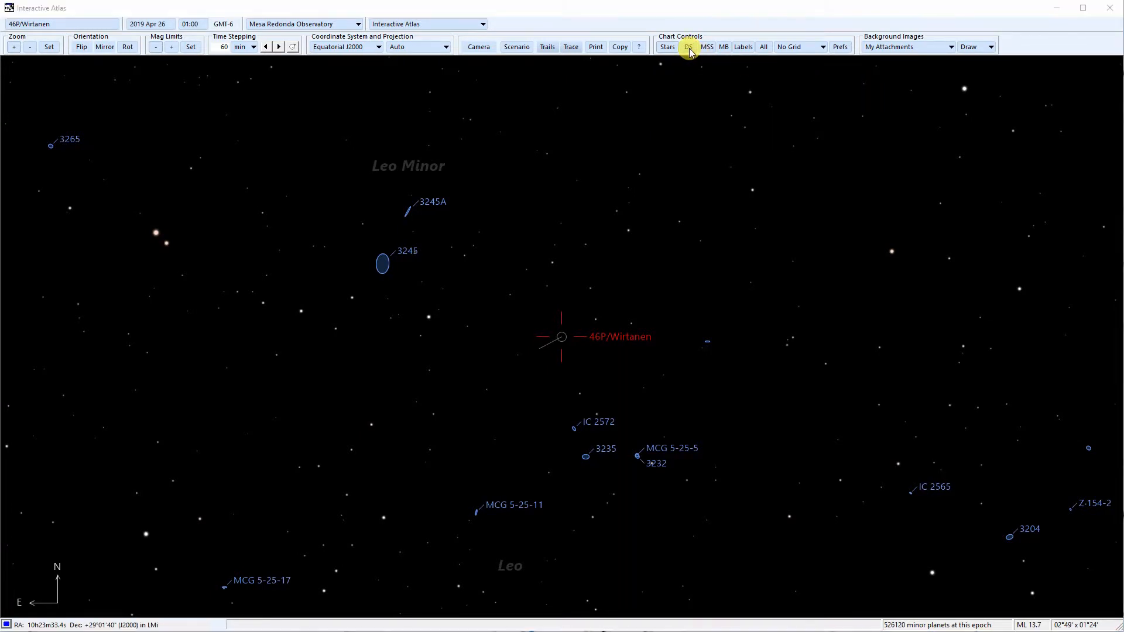
pyautogui.click(710, 91)
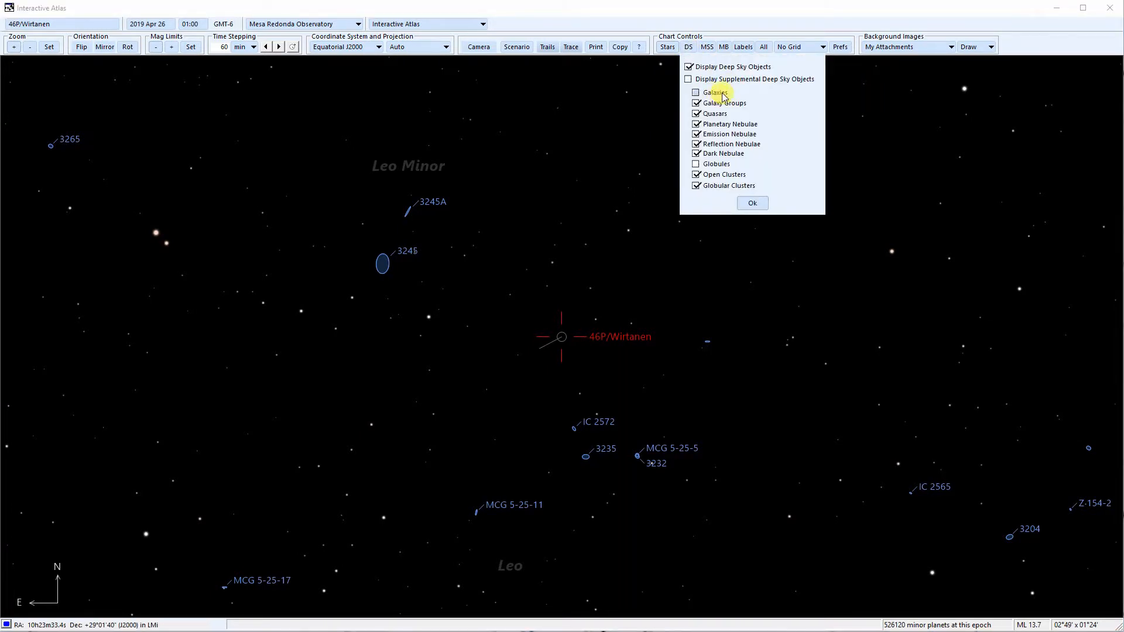
pyautogui.click(752, 204)
# Step: Turn the display of galaxies on the chart back on
pyautogui.click(688, 47)
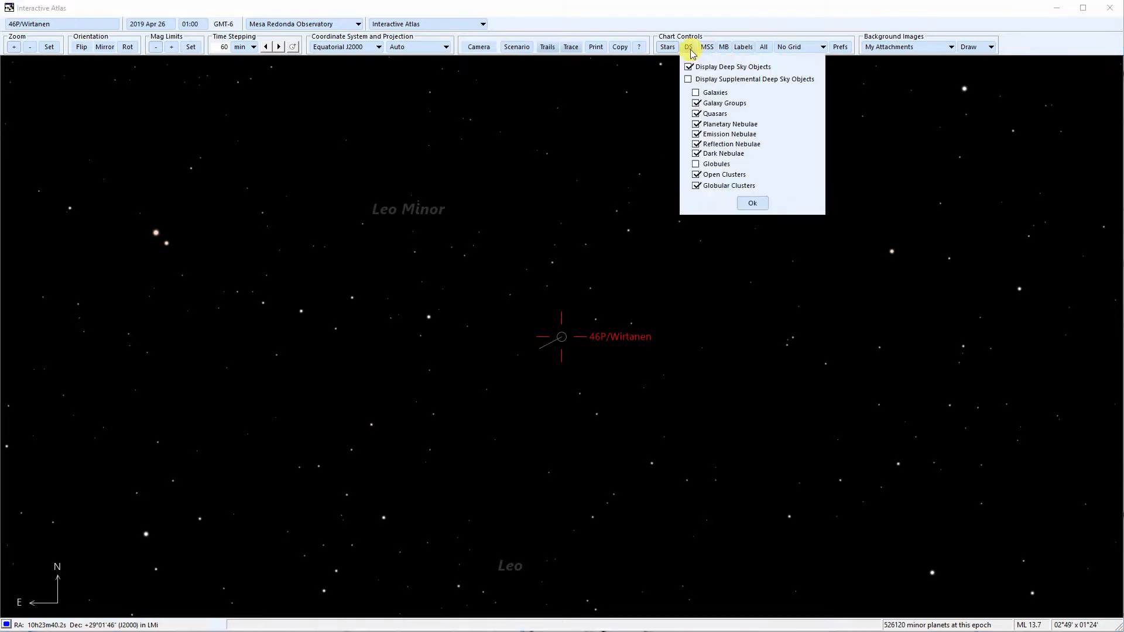
pyautogui.click(713, 94)
pyautogui.click(755, 203)
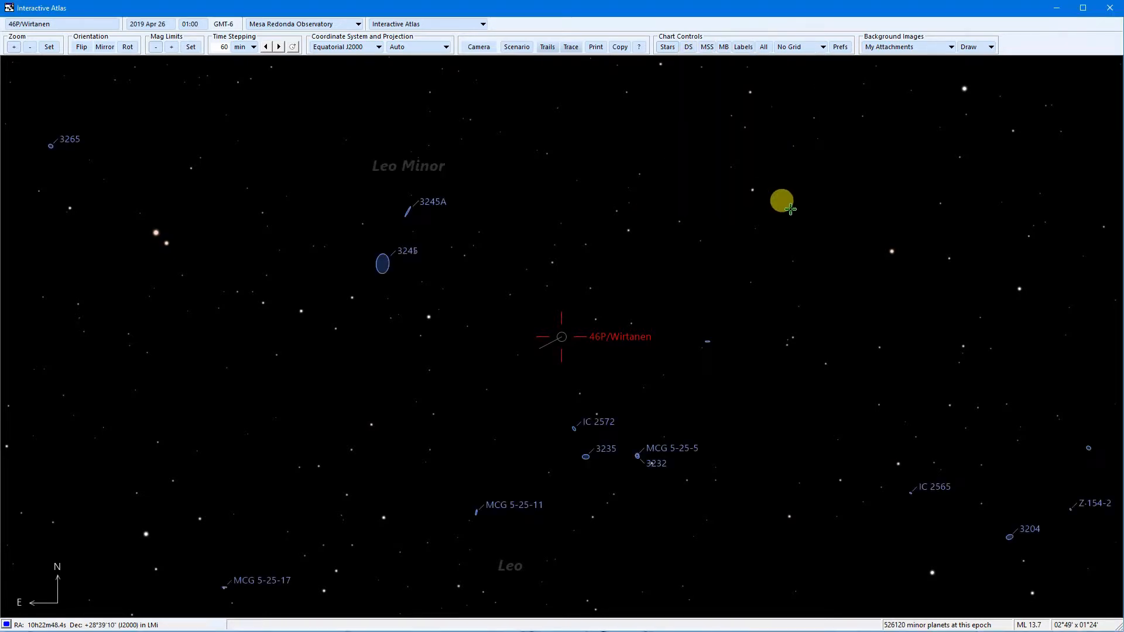
# Step: Review the display options for major solar system bodies and minor bodies, switching Minor Planets off and back on
pyautogui.click(707, 48)
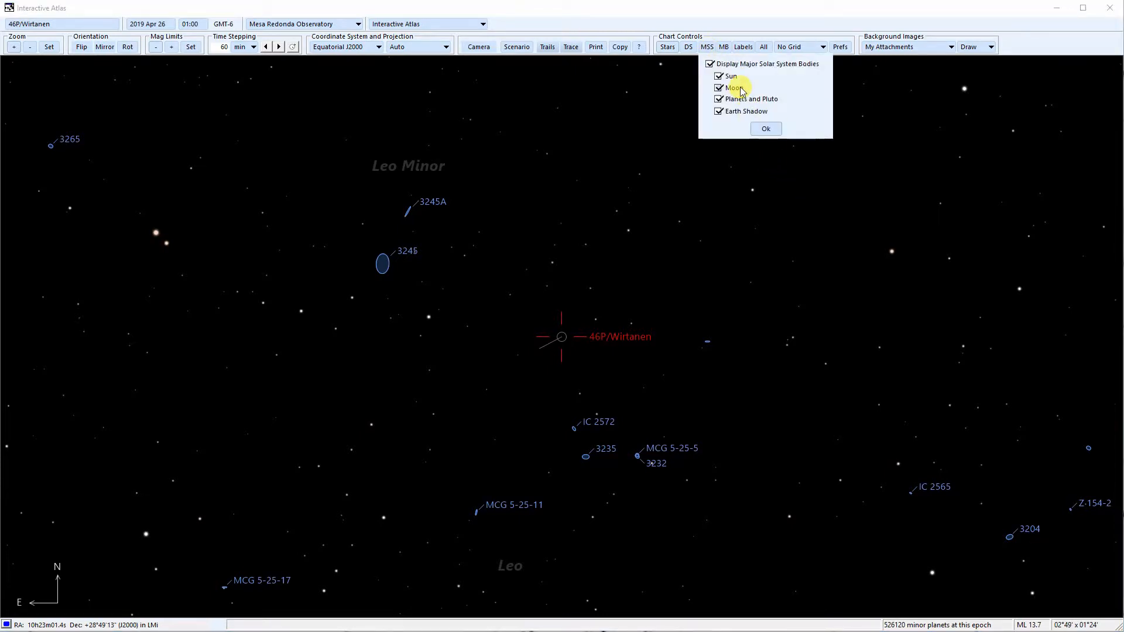
pyautogui.click(769, 130)
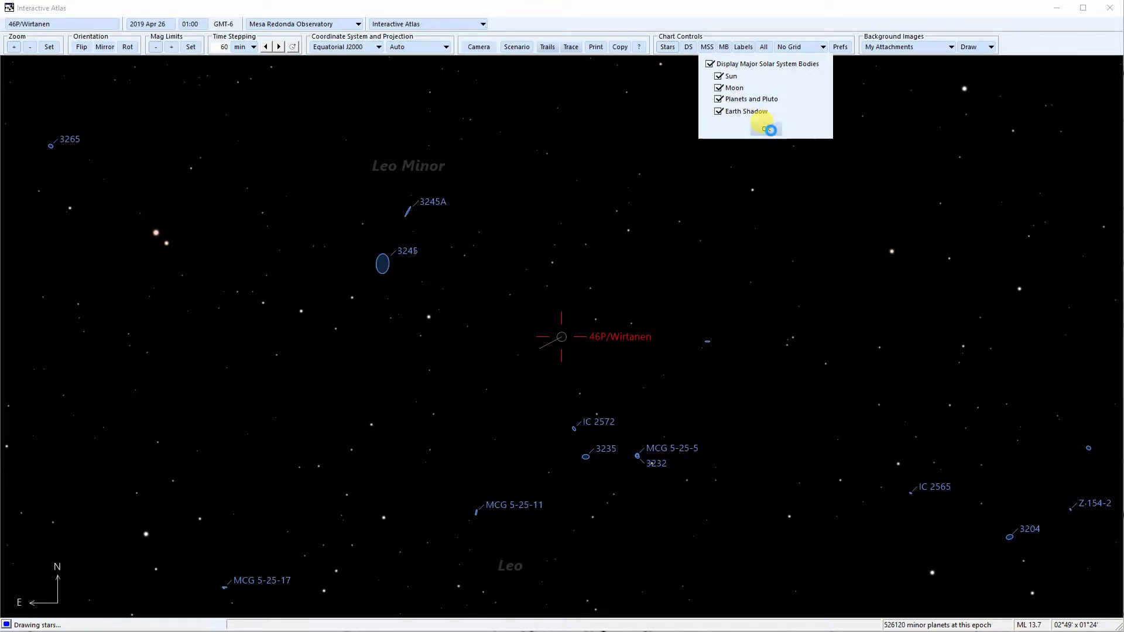
pyautogui.click(724, 49)
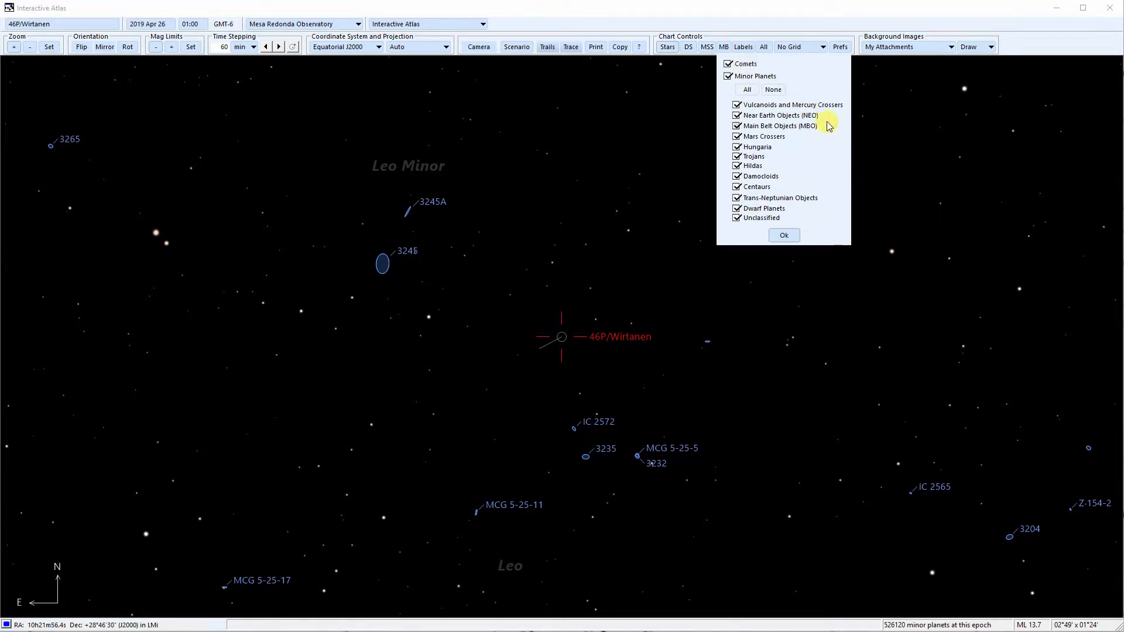
pyautogui.click(736, 77)
pyautogui.click(729, 76)
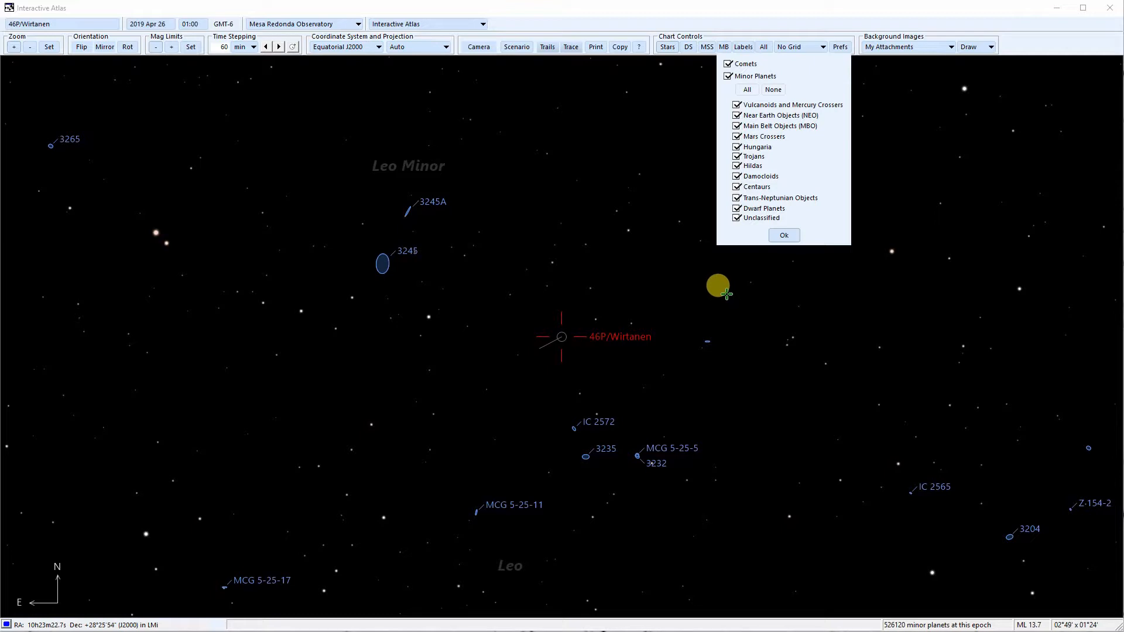
pyautogui.click(785, 236)
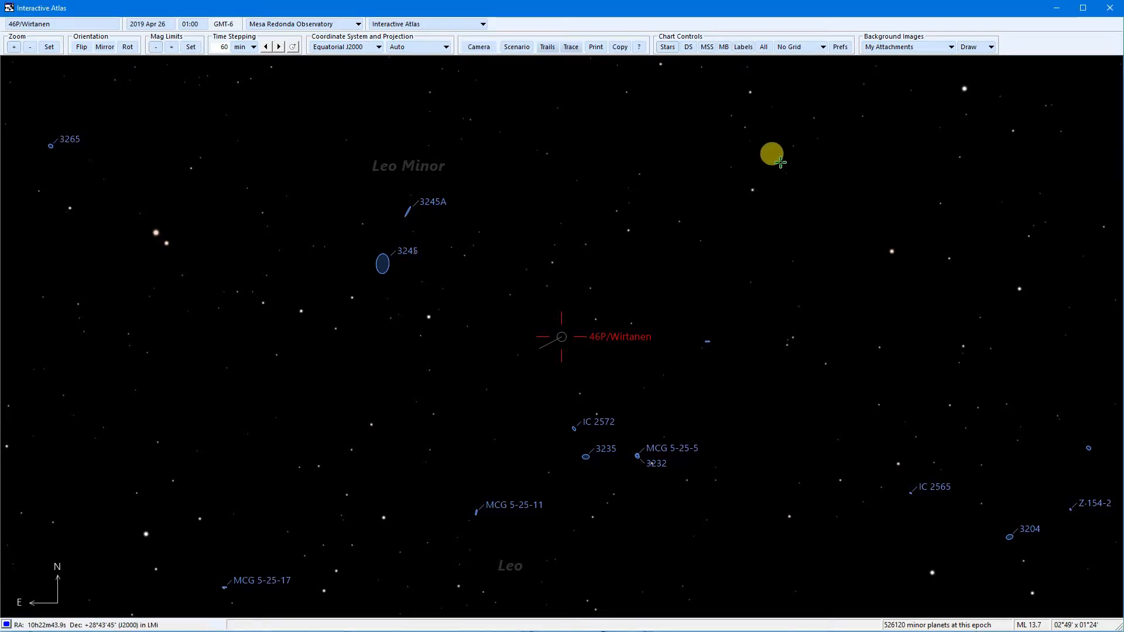
# Step: Turn off the labels for deep sky objects on the chart
pyautogui.click(743, 48)
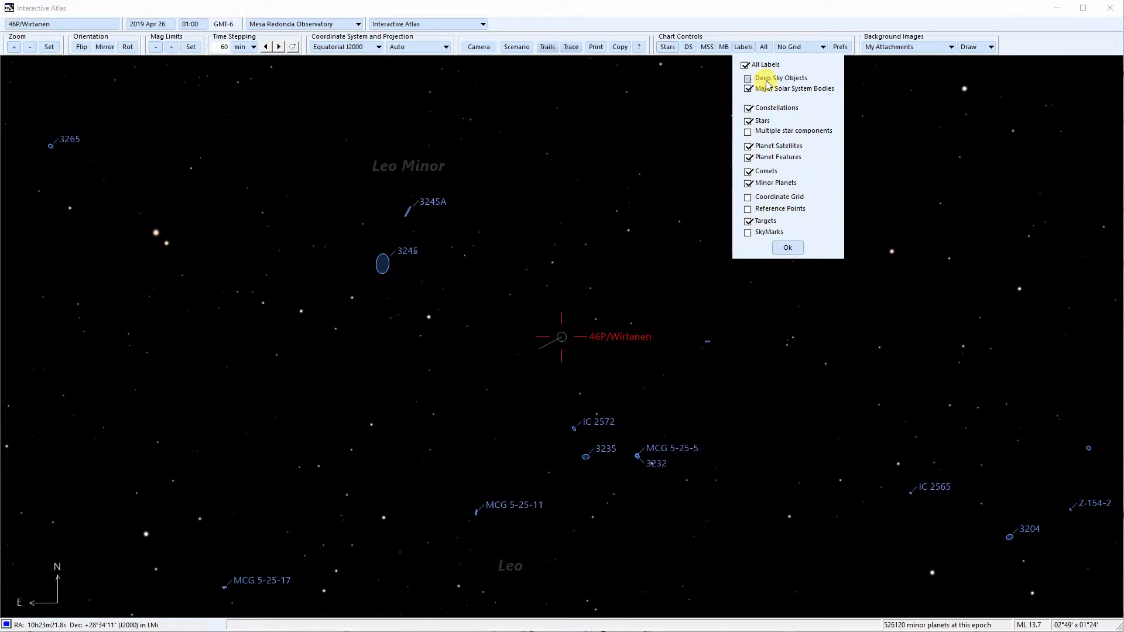
pyautogui.click(787, 247)
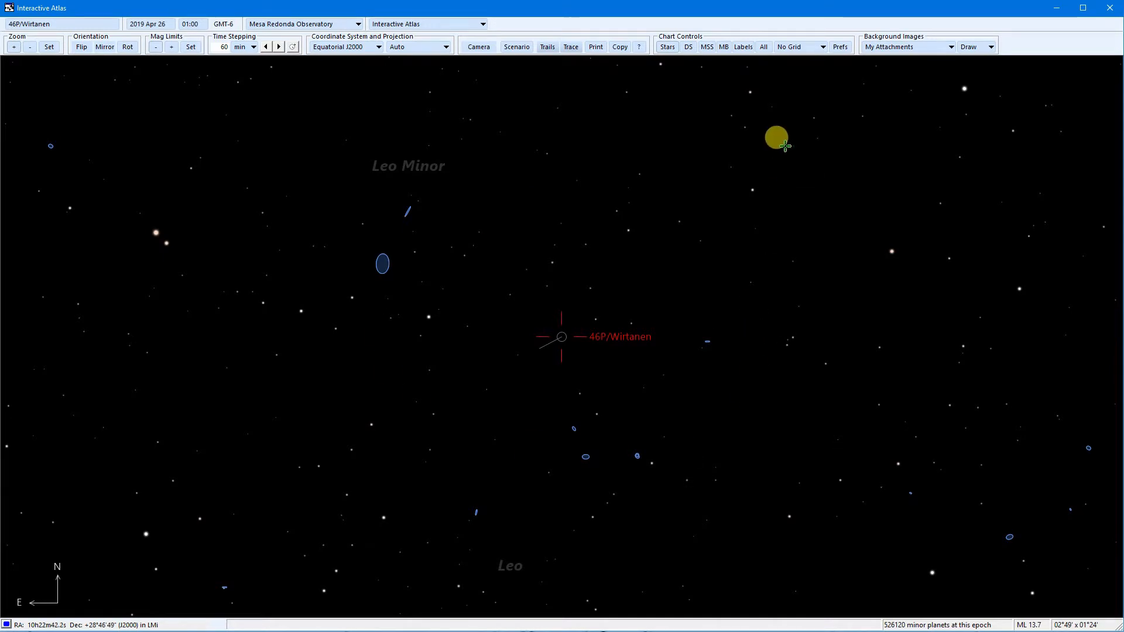
# Step: Turn the labels for deep sky objects on the chart back on
pyautogui.click(743, 47)
pyautogui.click(773, 80)
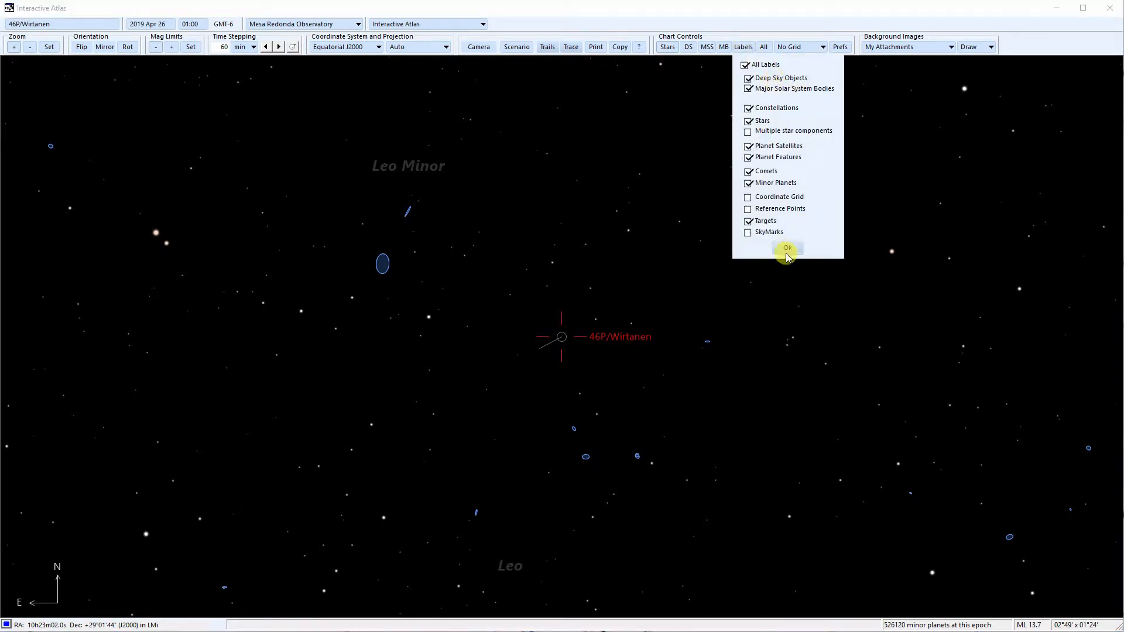
pyautogui.click(787, 247)
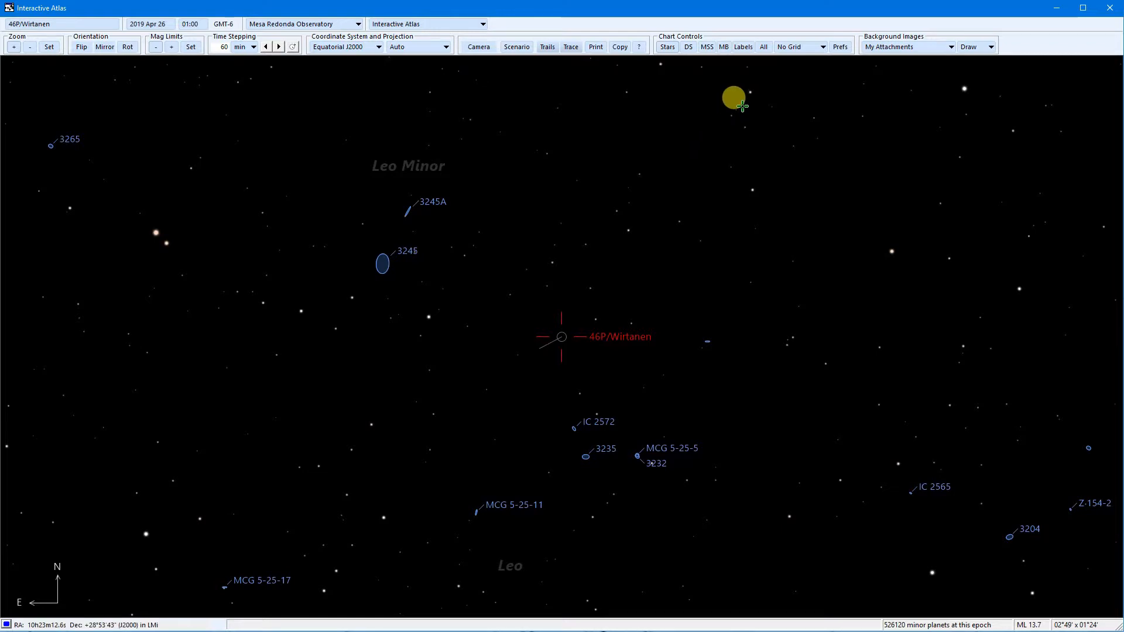
# Step: Open the full view controls, turn off Target Cross Hairs and apply the change, keeping the dialog clear of the comet
pyautogui.click(763, 48)
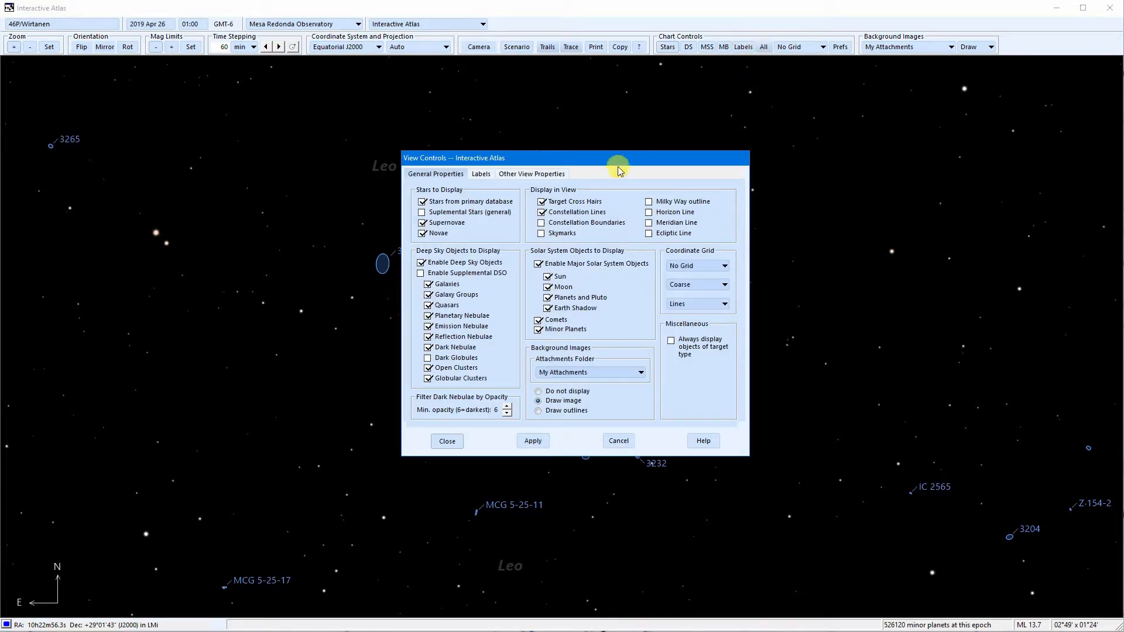
pyautogui.moveTo(535, 165); pyautogui.dragTo(718, 174)
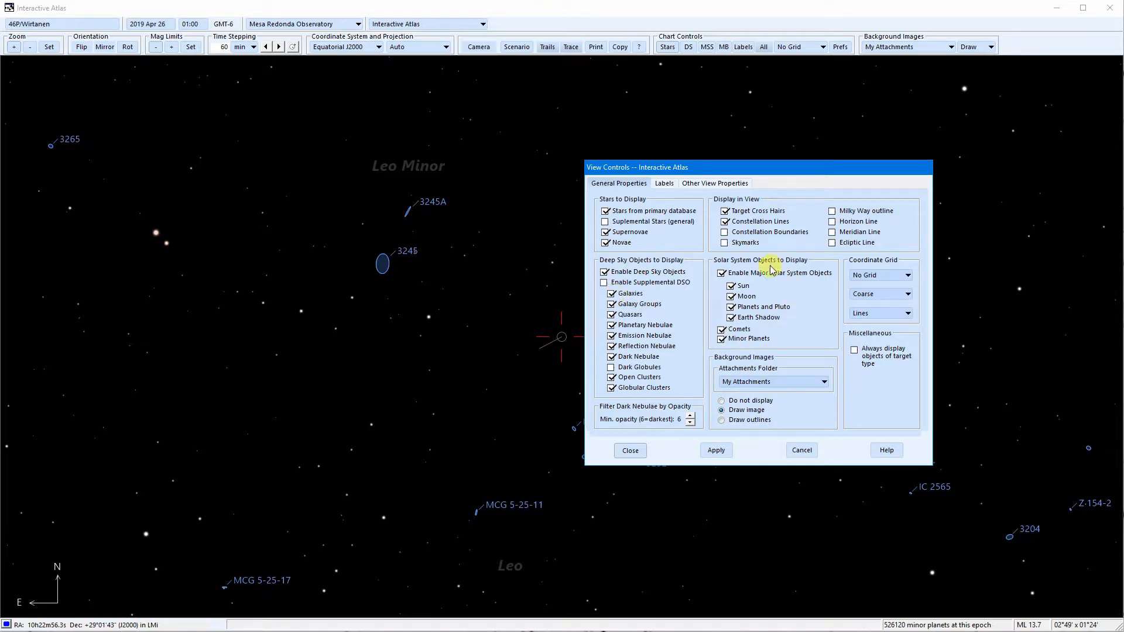
pyautogui.click(738, 212)
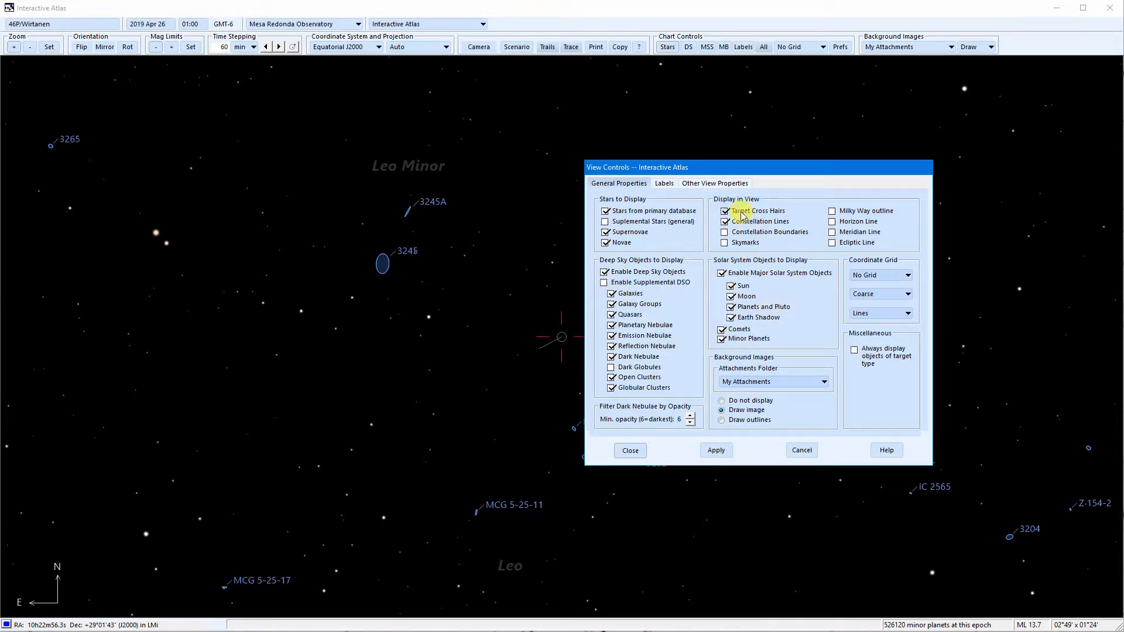
pyautogui.click(728, 455)
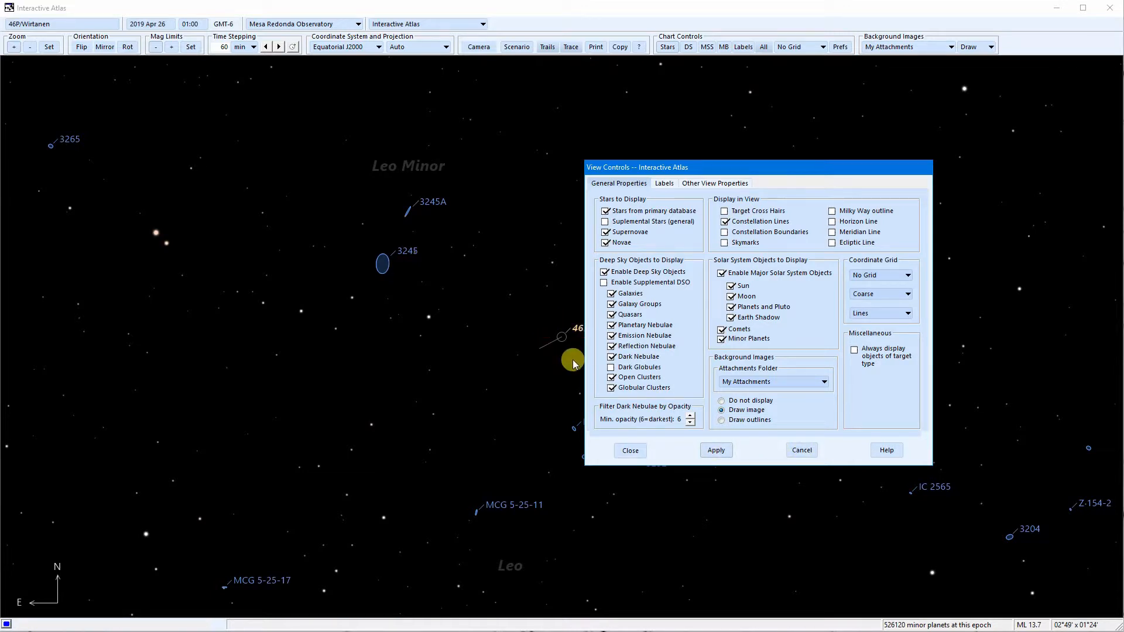
pyautogui.moveTo(775, 172); pyautogui.dragTo(795, 171)
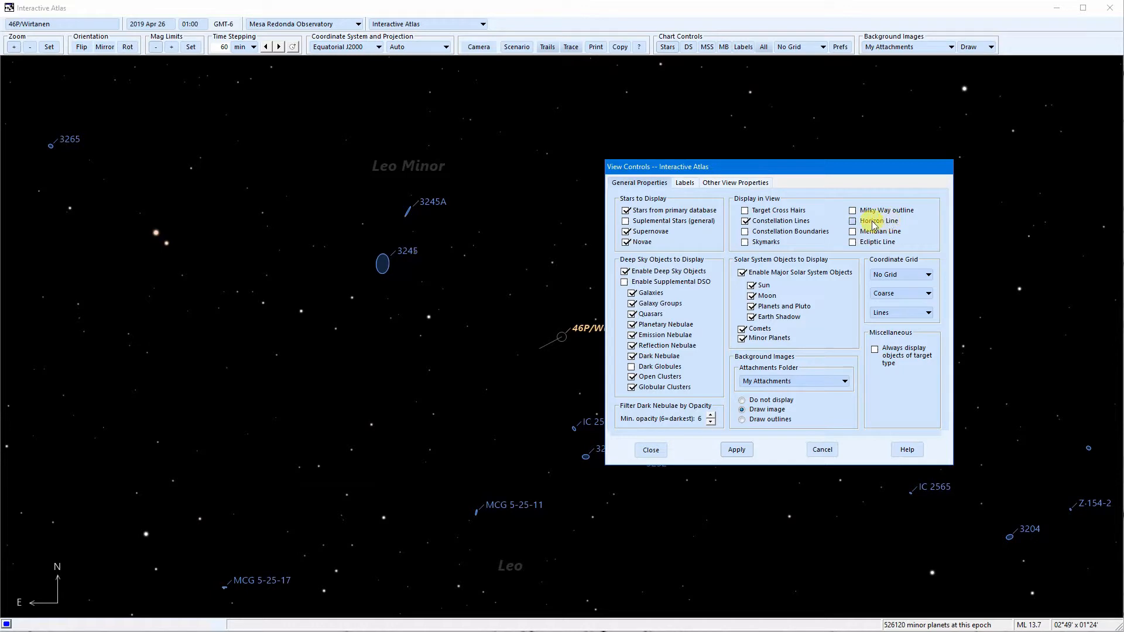
# Step: Display a Horizon coordinate grid on the chart
pyautogui.click(904, 275)
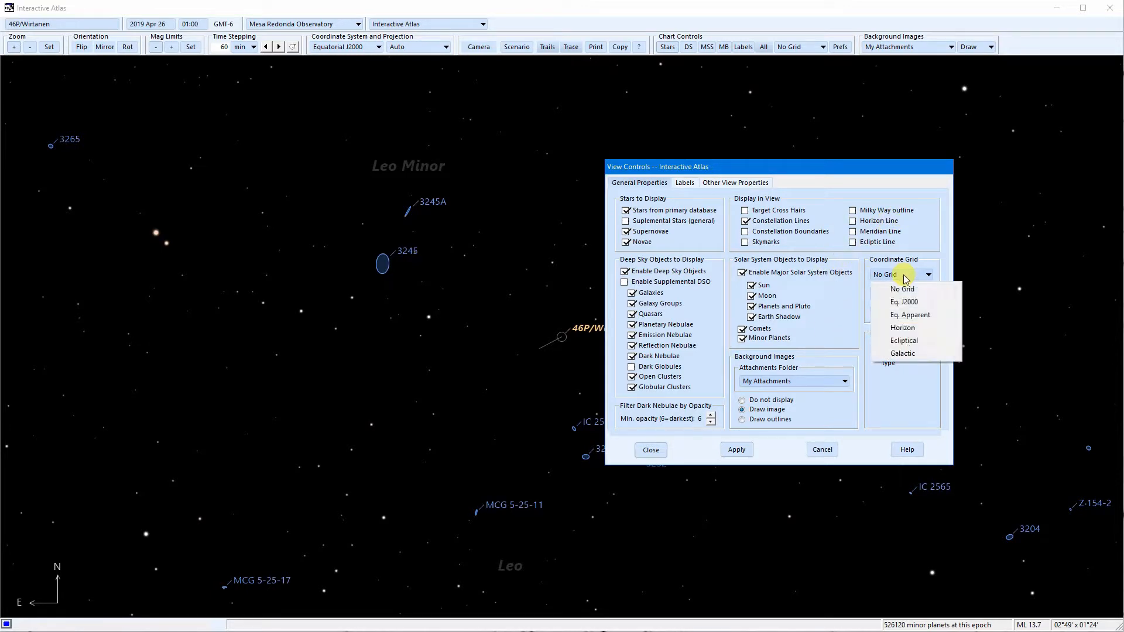
pyautogui.click(907, 329)
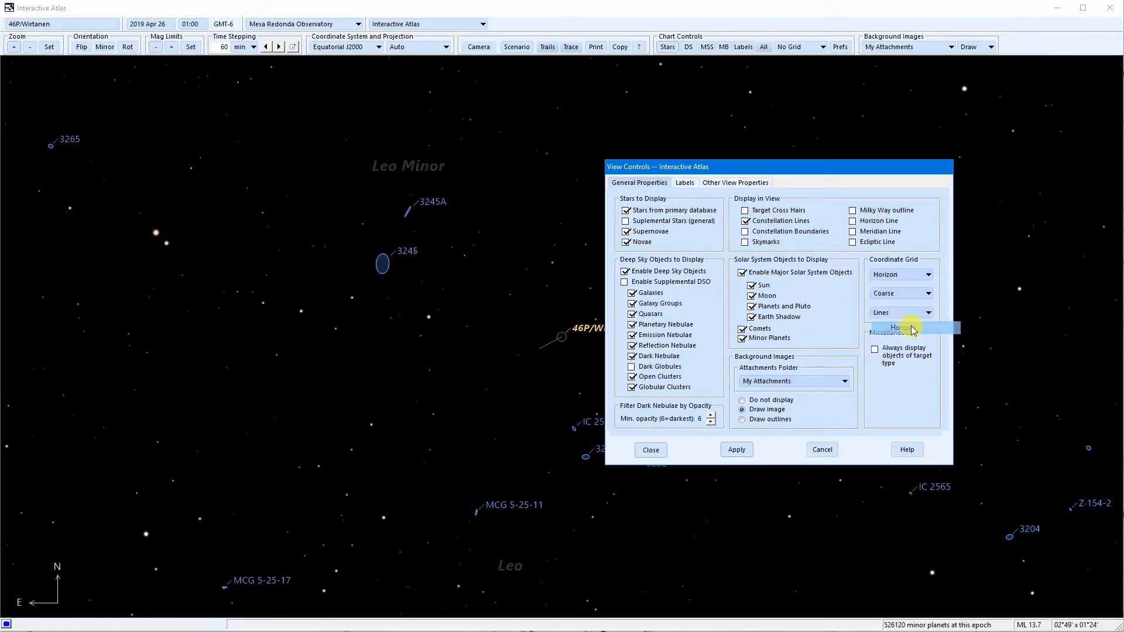
pyautogui.click(742, 453)
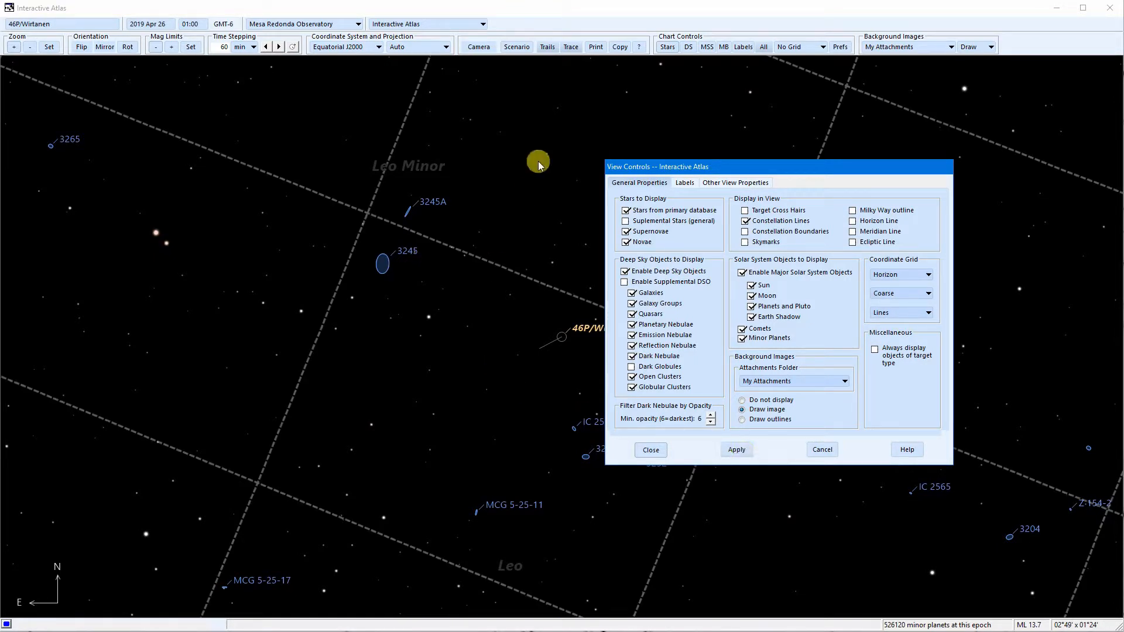
# Step: Switch the chart's coordinate grid to Ecliptical
pyautogui.click(905, 280)
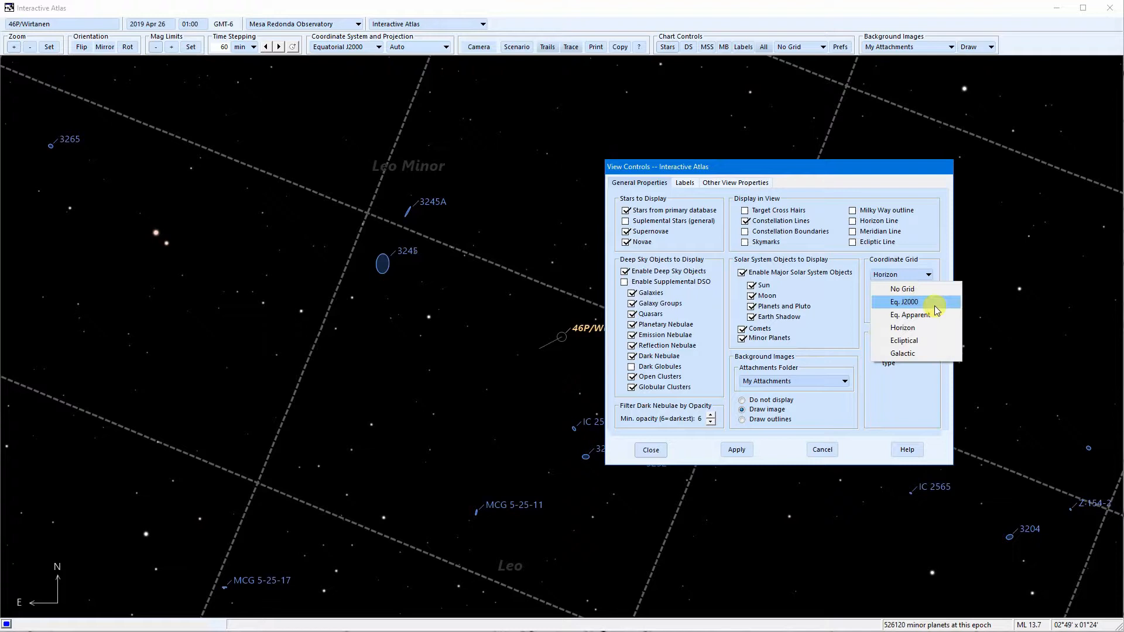
pyautogui.click(911, 345)
pyautogui.click(736, 450)
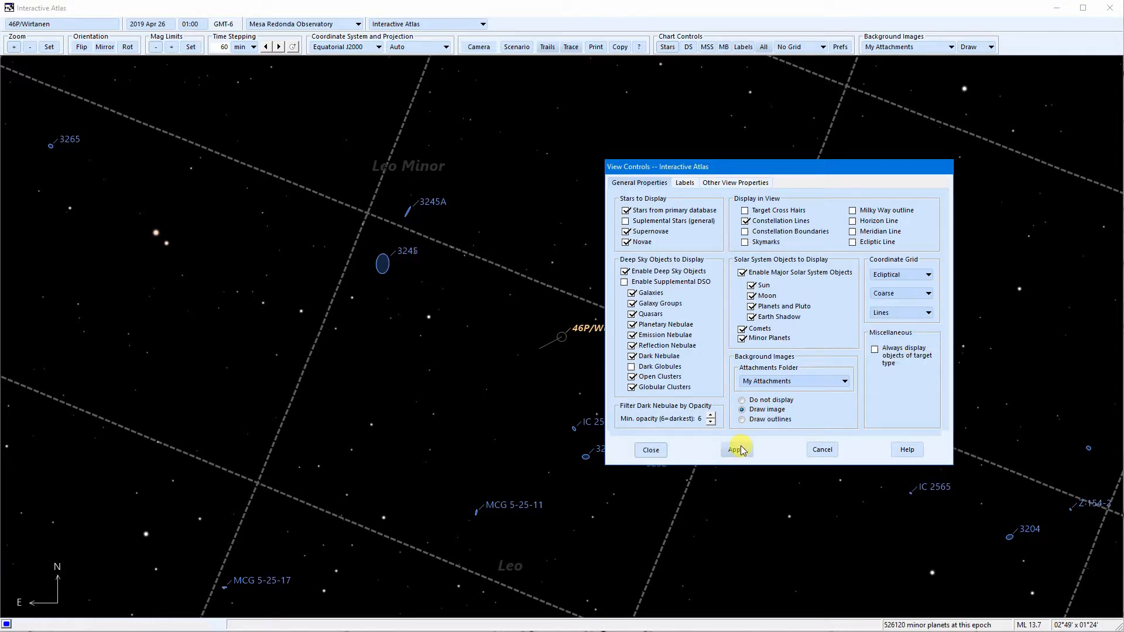
# Step: Switch the chart's coordinate grid to Eq. J2000
pyautogui.click(897, 275)
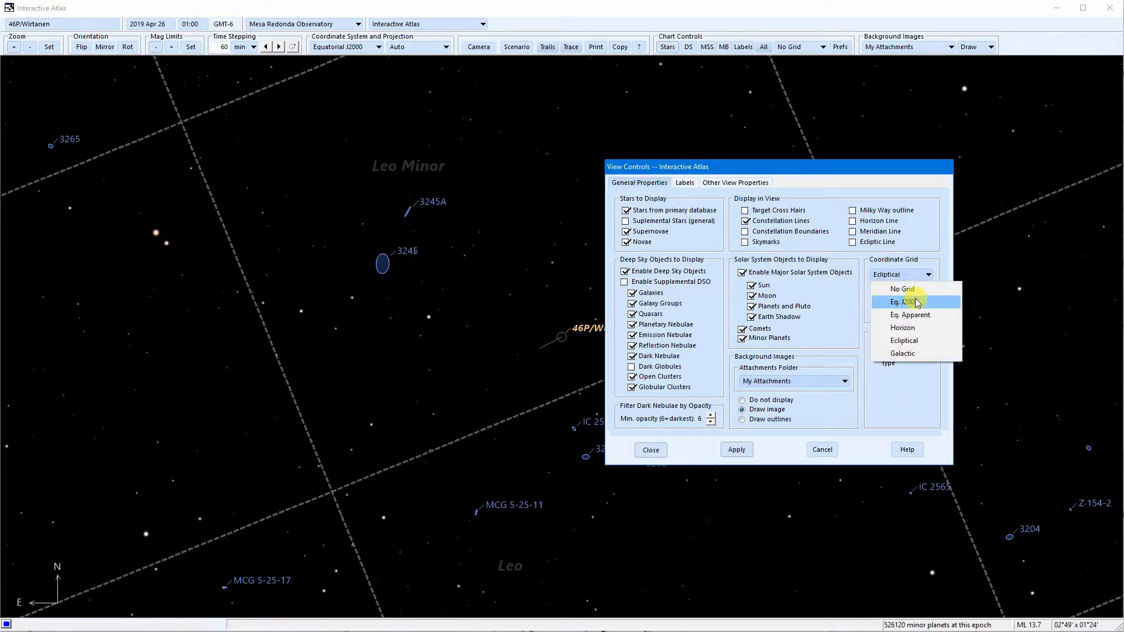
pyautogui.click(914, 299)
pyautogui.click(745, 451)
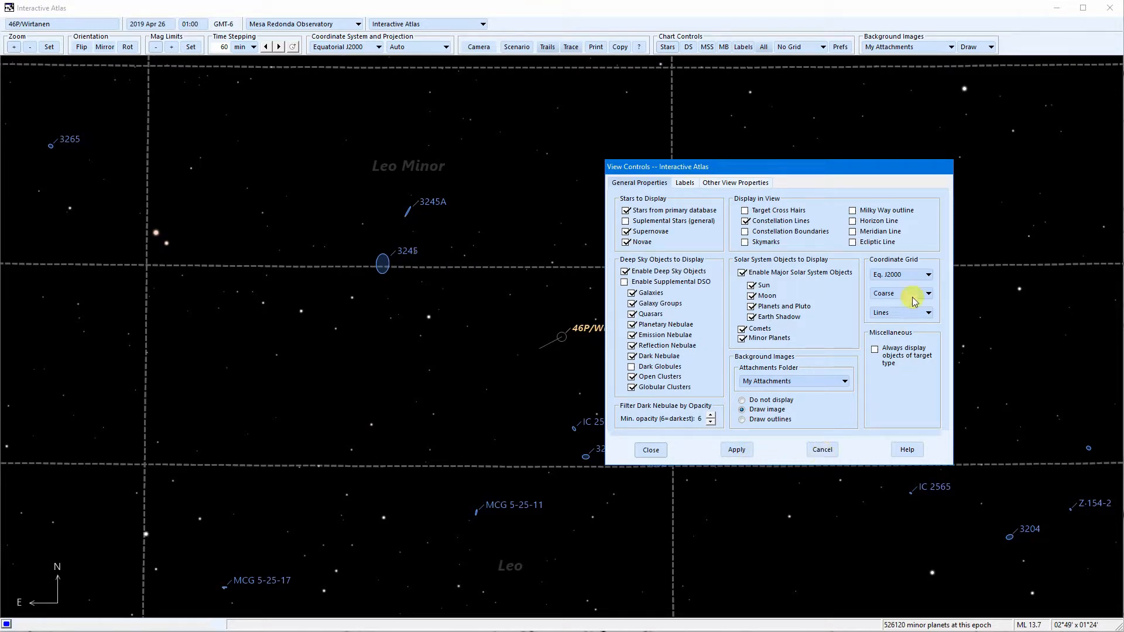
# Step: Set the coordinate grid to No Grid and choose My Attachments as the background images folder
pyautogui.click(897, 275)
pyautogui.click(905, 288)
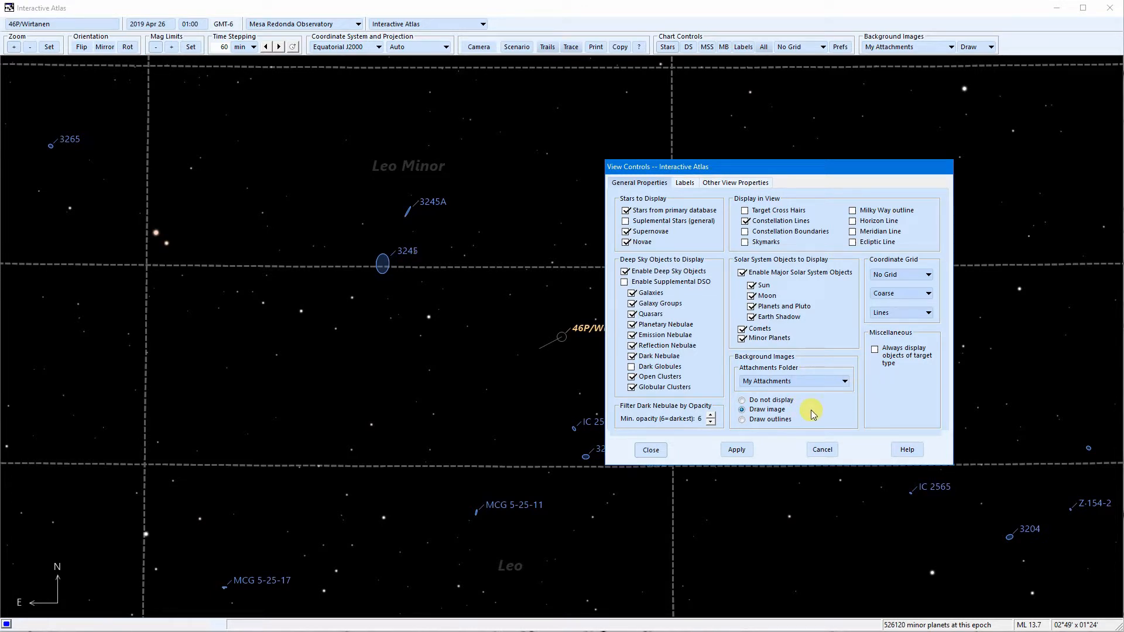
pyautogui.click(795, 384)
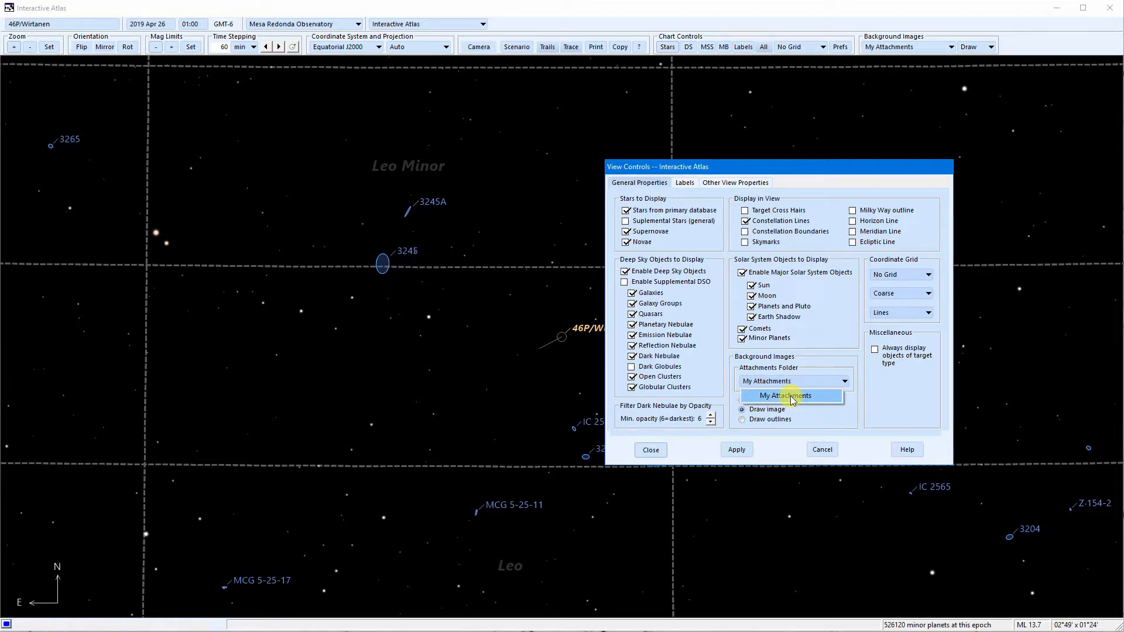
pyautogui.click(793, 398)
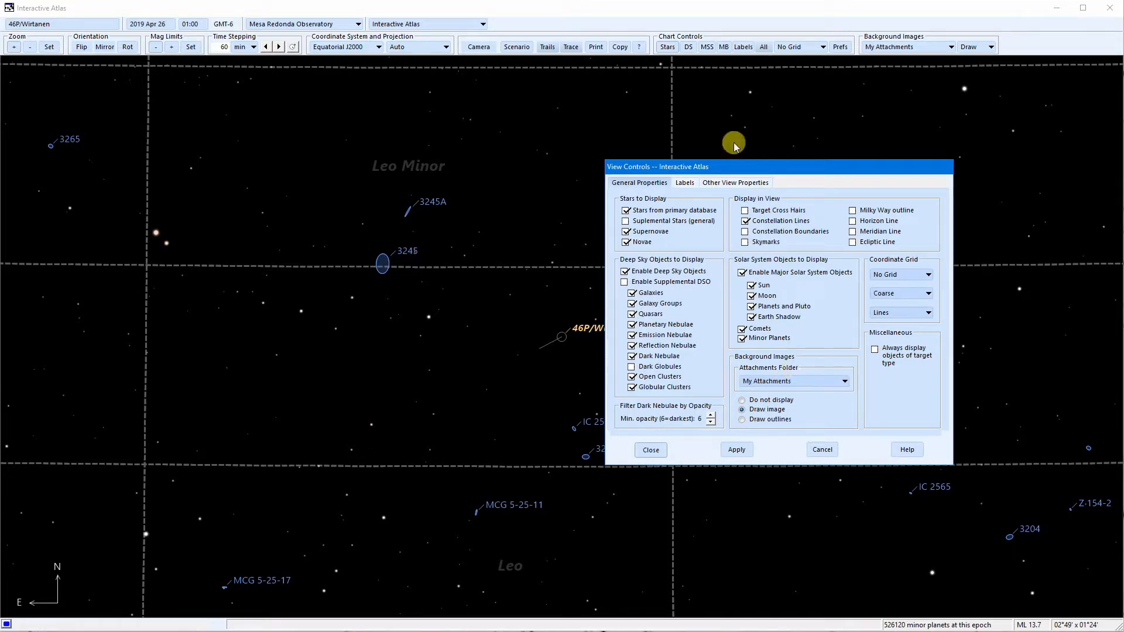
# Step: In the label settings, switch the Deep Sky and Major Solar System Bodies label groups off and back on
pyautogui.click(684, 184)
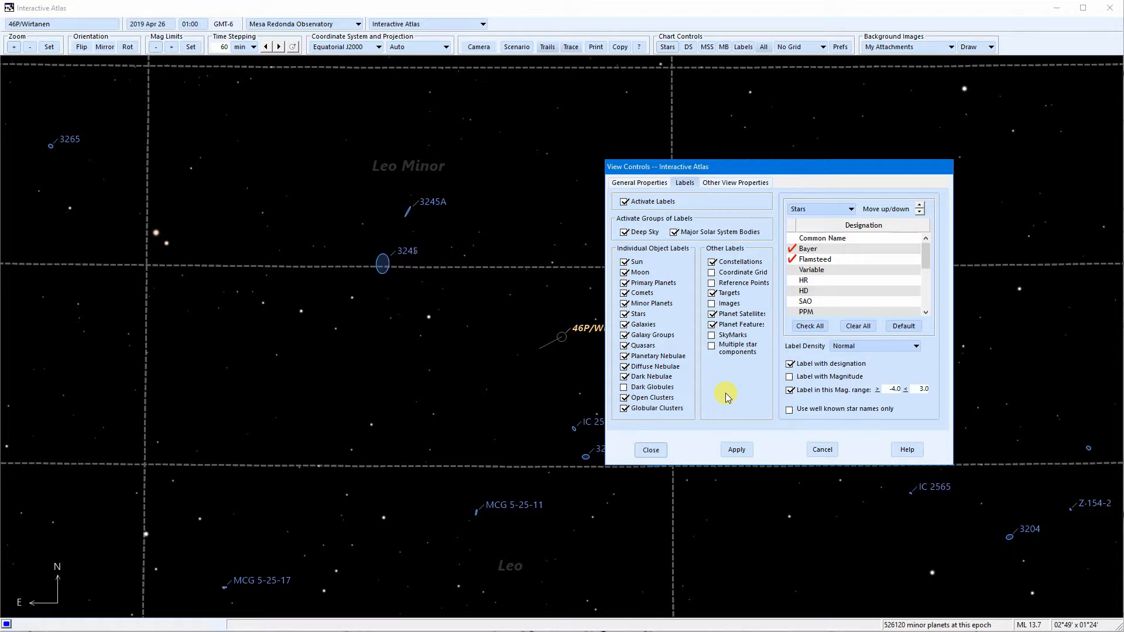
pyautogui.click(641, 233)
pyautogui.click(635, 233)
pyautogui.click(673, 233)
pyautogui.click(673, 232)
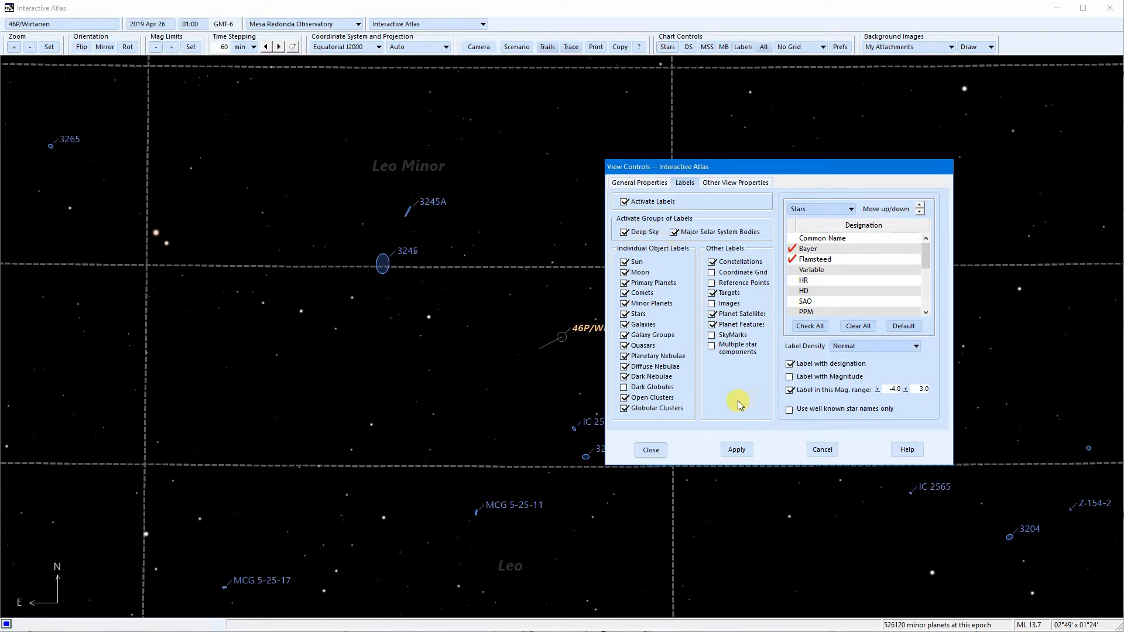
# Step: Deactivate all chart labels and reactivate them, applying each change
pyautogui.click(644, 202)
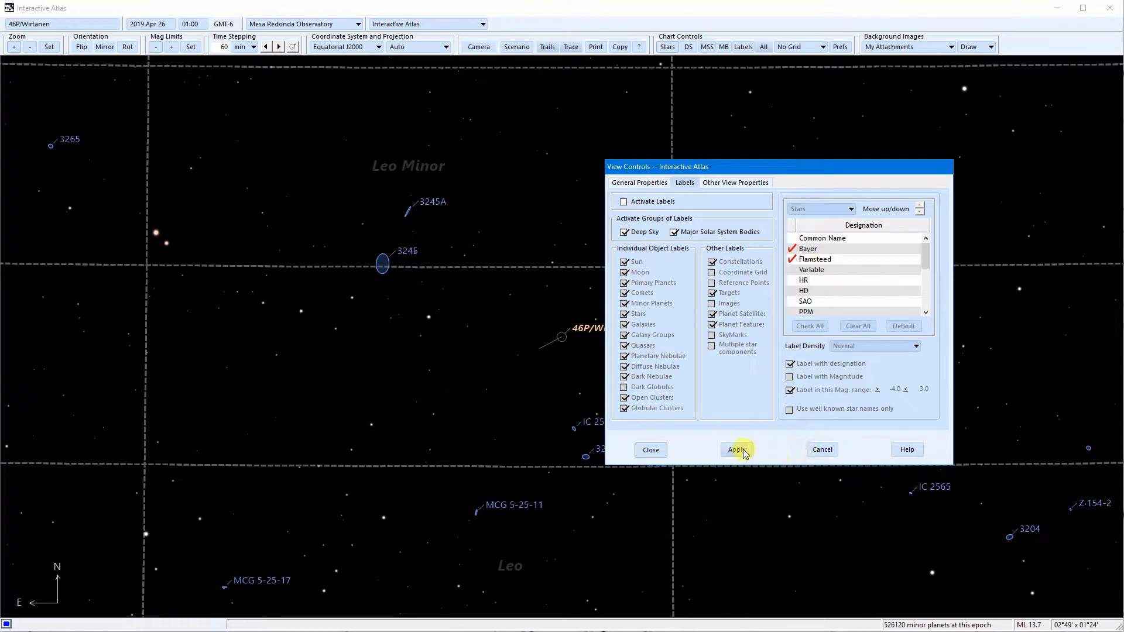
pyautogui.click(739, 450)
pyautogui.click(626, 202)
pyautogui.click(736, 450)
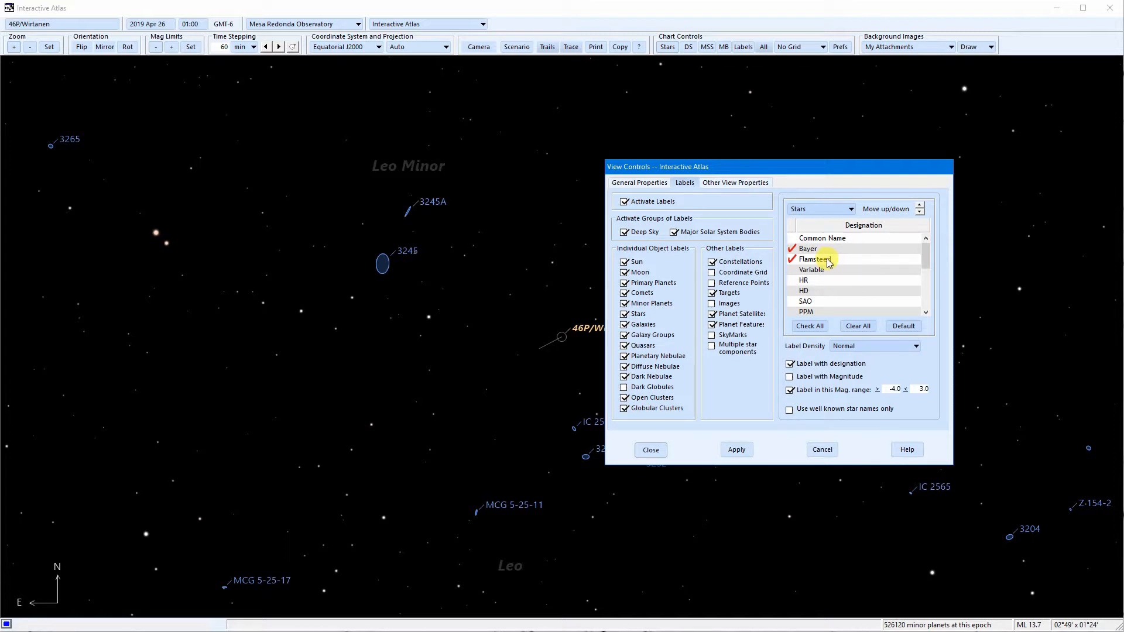
# Step: Choose Galaxies as the object type for label designations and examine the full list of available catalog designations
pyautogui.click(844, 211)
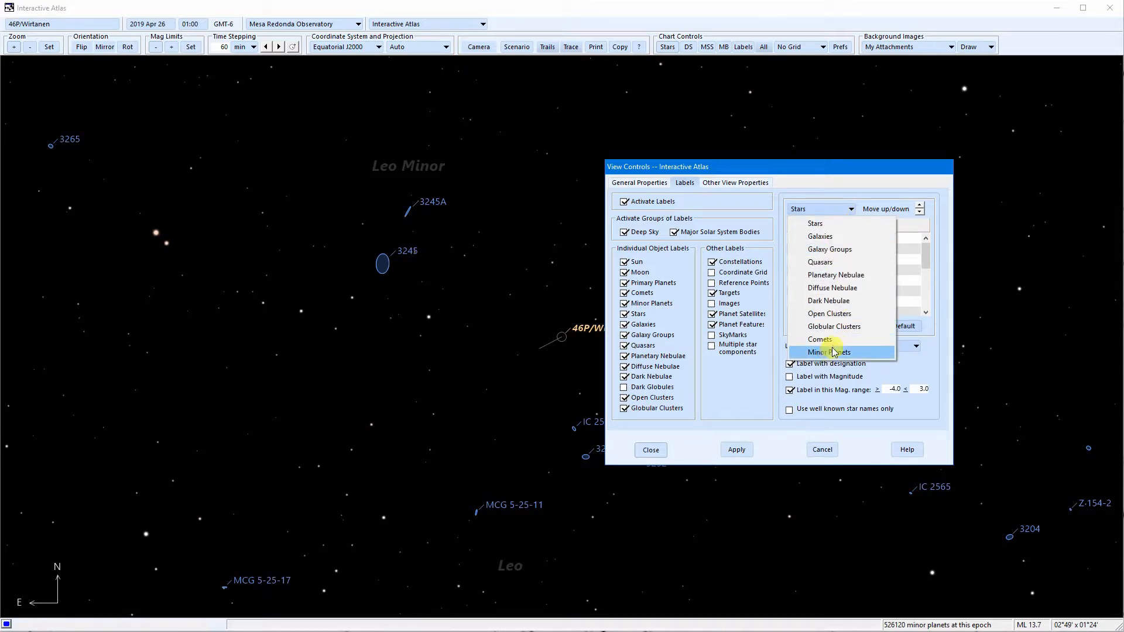
pyautogui.click(832, 238)
pyautogui.click(813, 250)
pyautogui.click(814, 260)
pyautogui.click(814, 271)
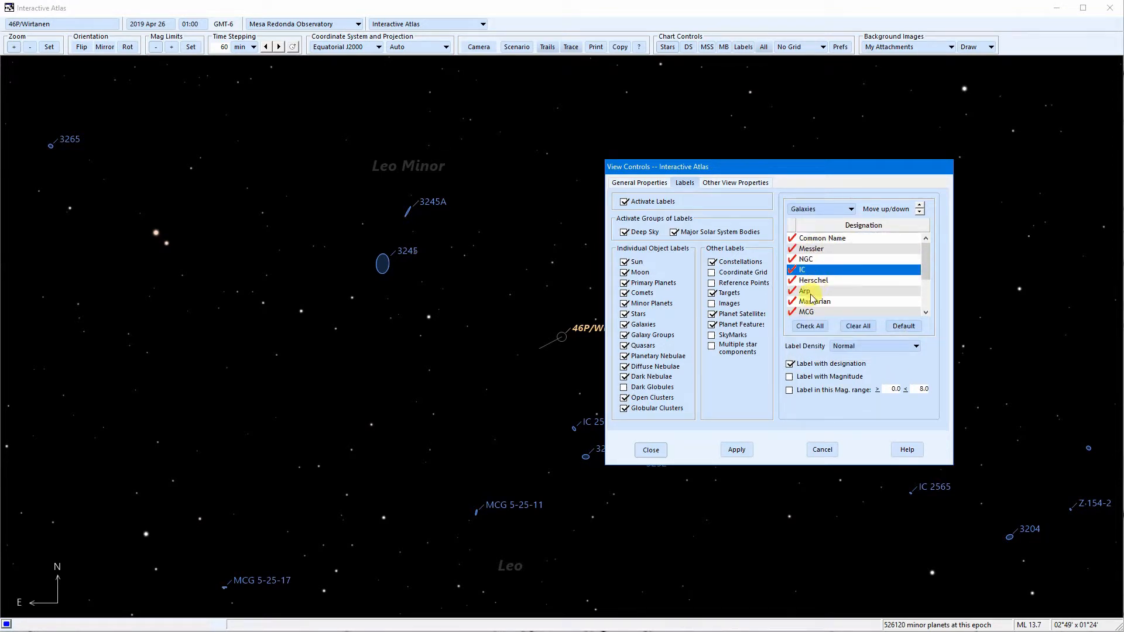
pyautogui.click(811, 292)
pyautogui.click(812, 302)
pyautogui.click(811, 312)
pyautogui.click(927, 287)
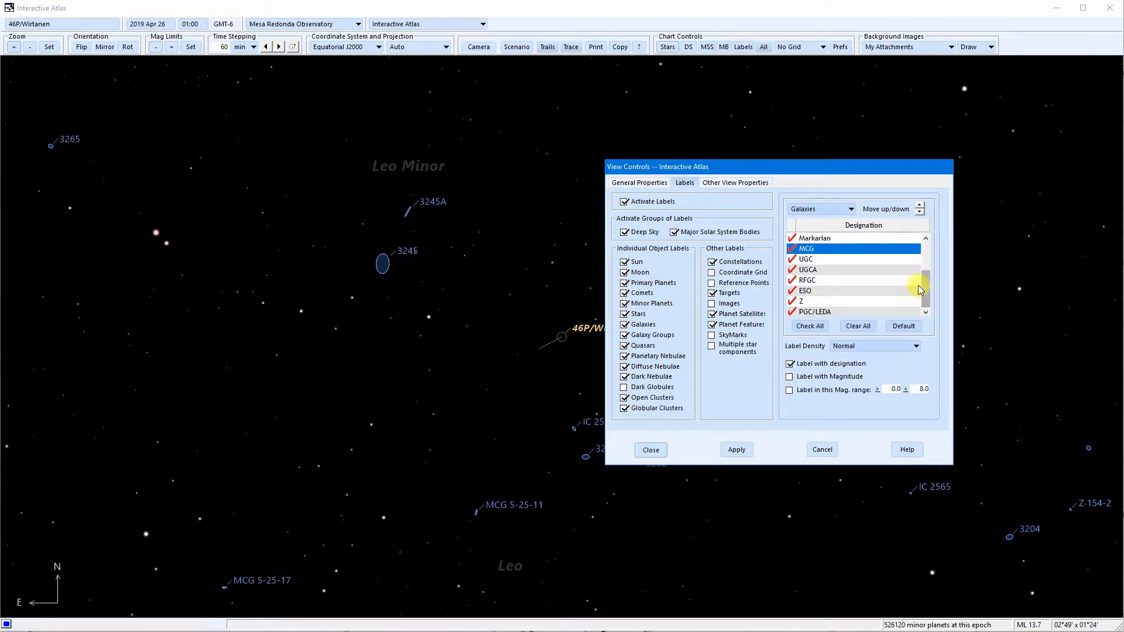
pyautogui.moveTo(927, 291); pyautogui.dragTo(924, 258)
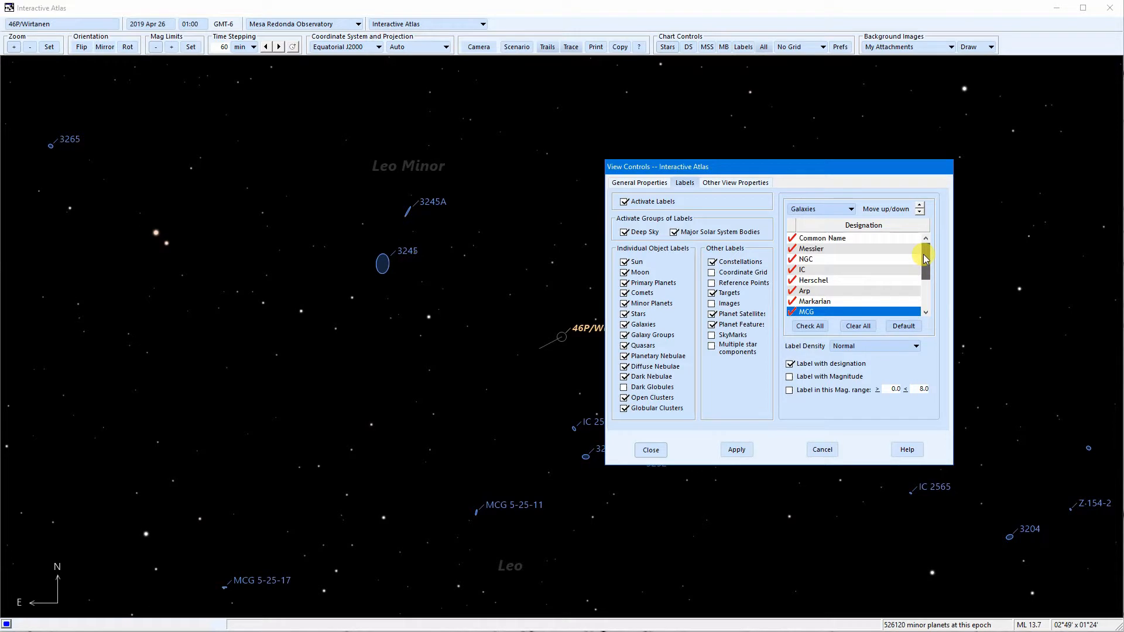
# Step: Disable the Messier, Common Name, NGC and IC designations for galaxy labels and apply the changes
pyautogui.click(818, 262)
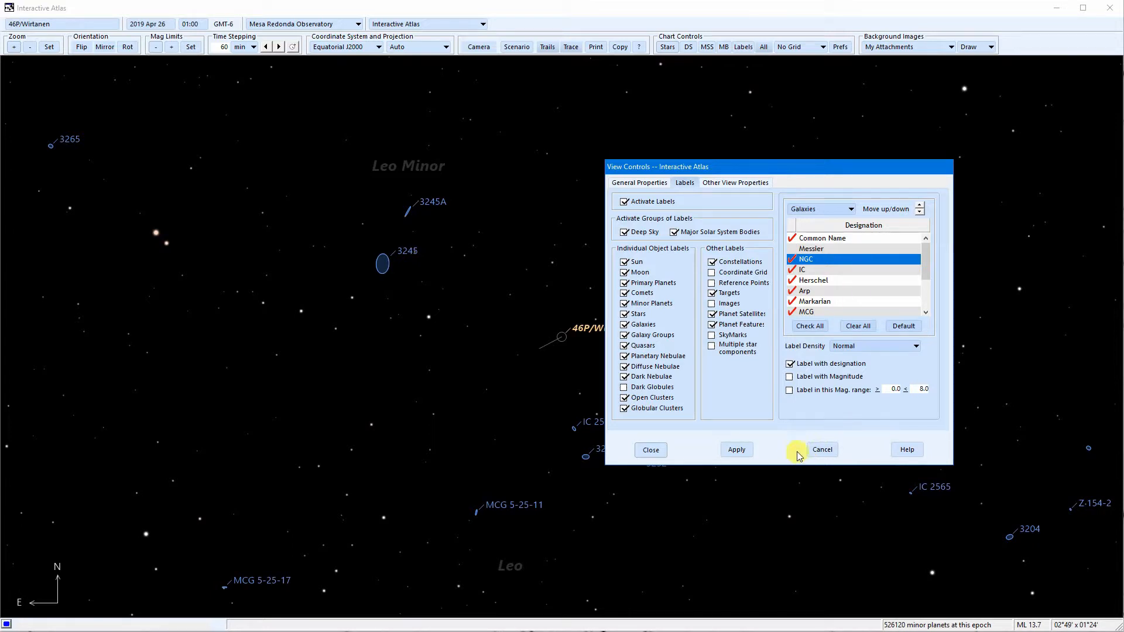
pyautogui.click(742, 450)
pyautogui.click(791, 238)
pyautogui.click(791, 259)
pyautogui.click(792, 269)
pyautogui.click(736, 450)
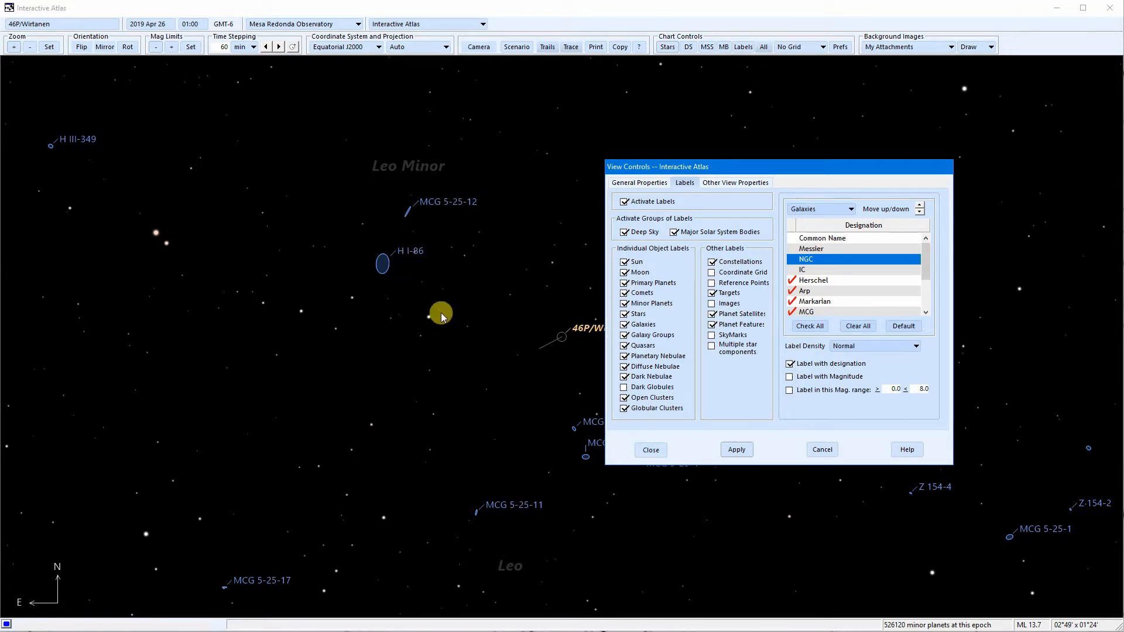
# Step: Re-enable and apply the NGC designation for galaxy labels, and re-enable Common Name and Messier
pyautogui.click(792, 259)
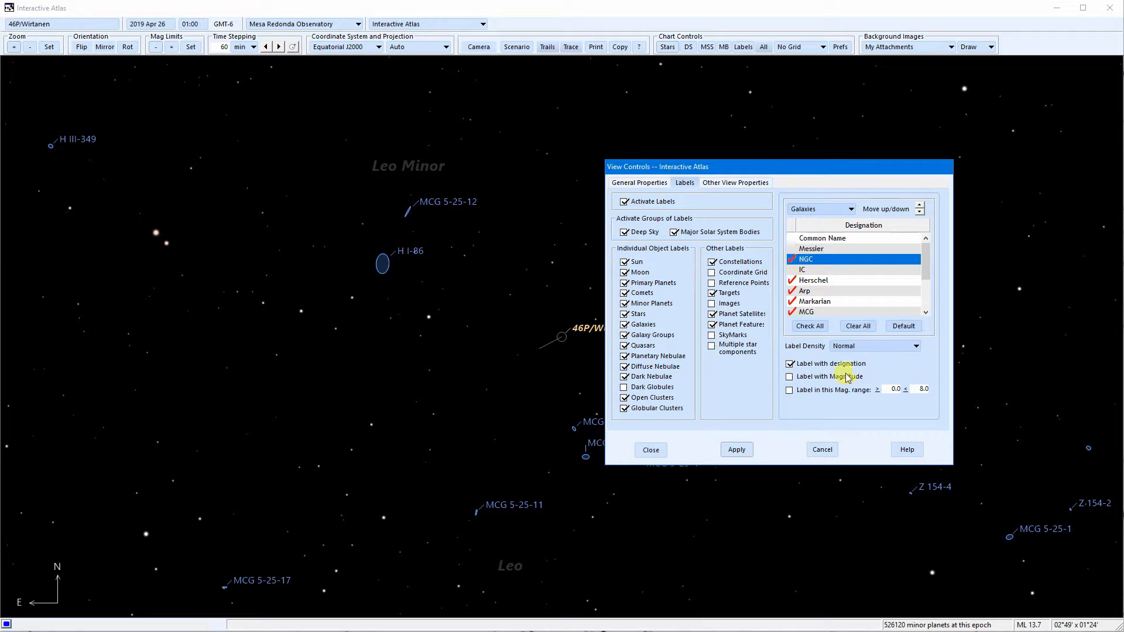
pyautogui.click(737, 450)
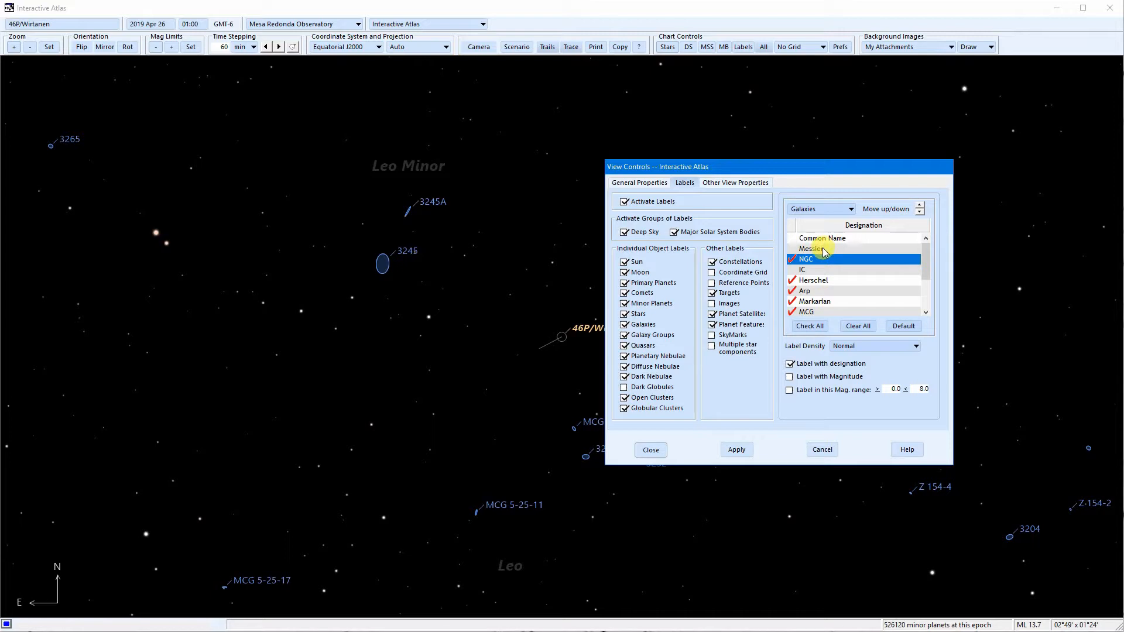
pyautogui.click(826, 239)
pyautogui.click(805, 242)
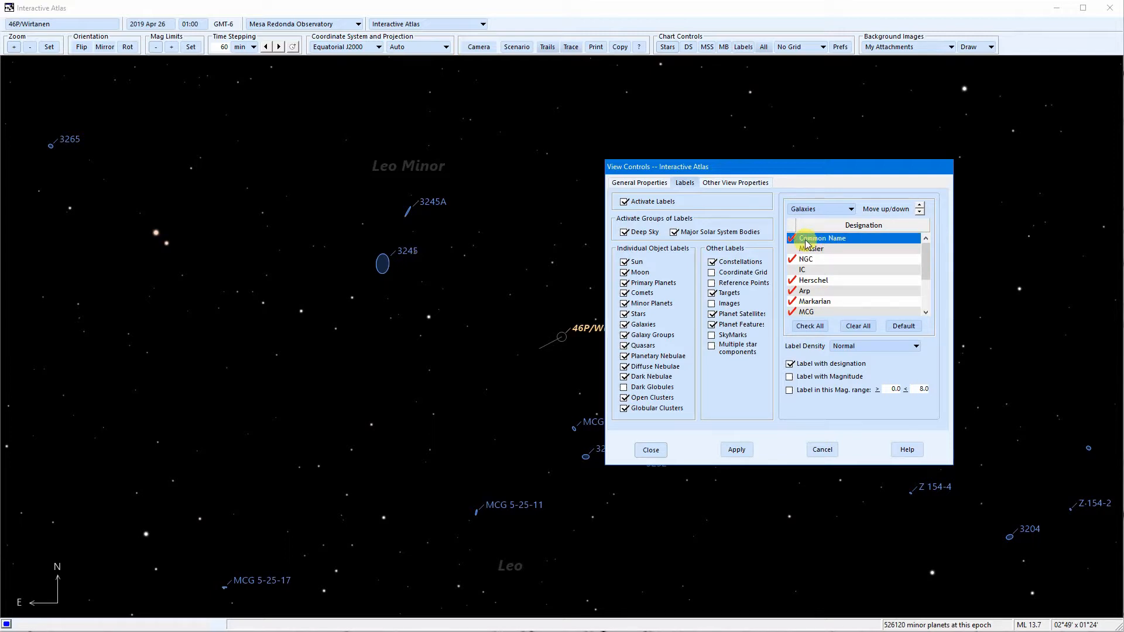
pyautogui.click(813, 250)
pyautogui.click(795, 249)
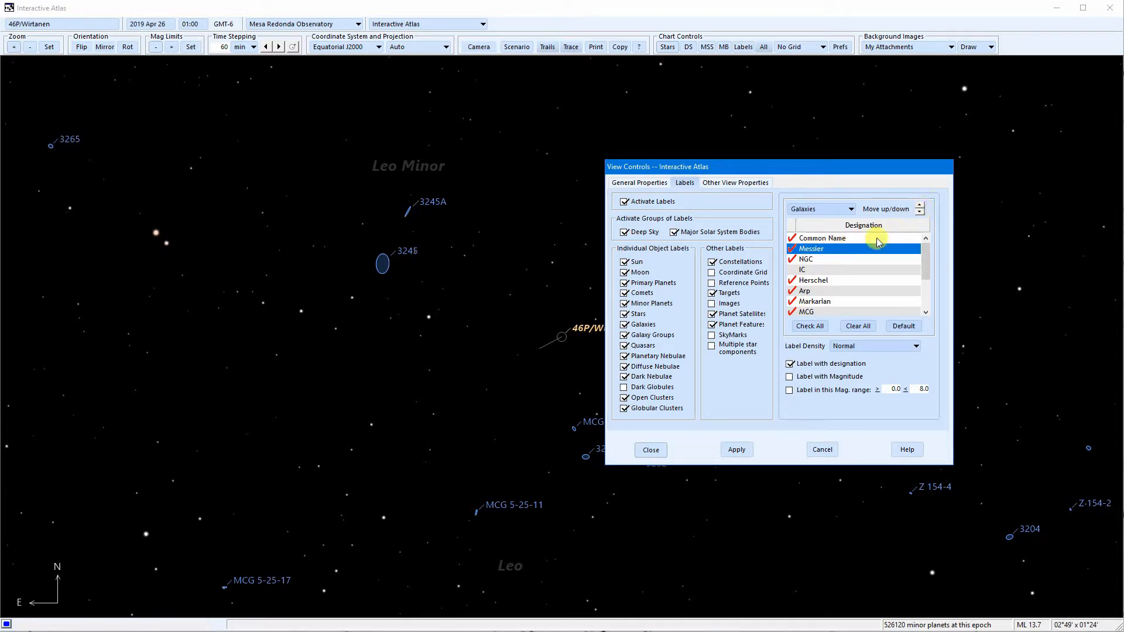
# Step: Move Messier above Common Name in the galaxy designation order and re-enable the IC designation
pyautogui.click(920, 206)
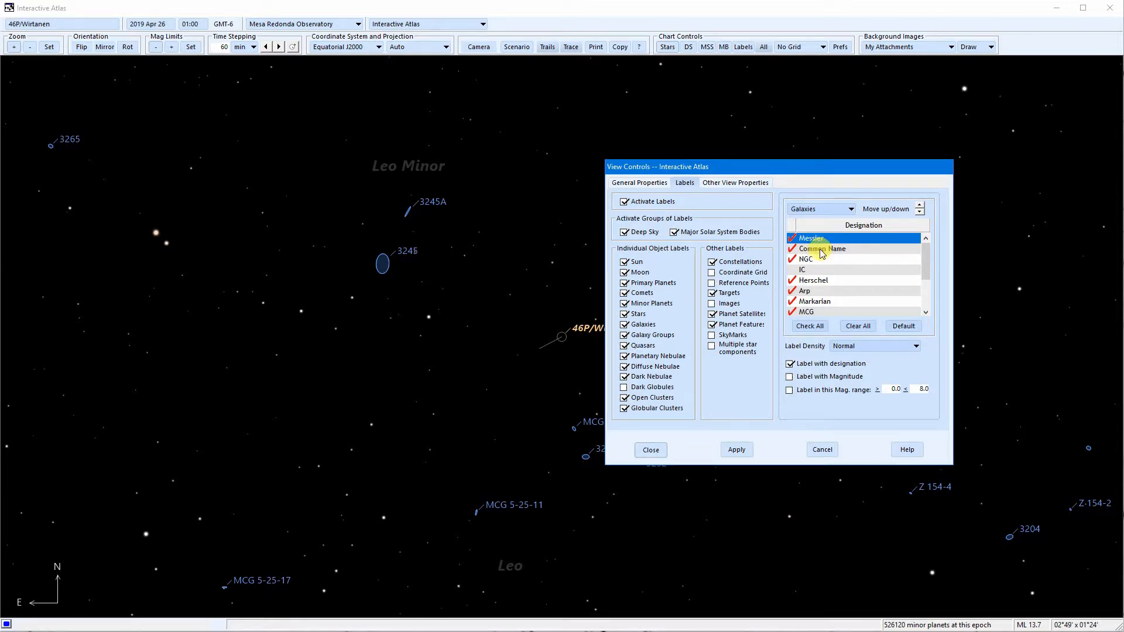
pyautogui.click(795, 270)
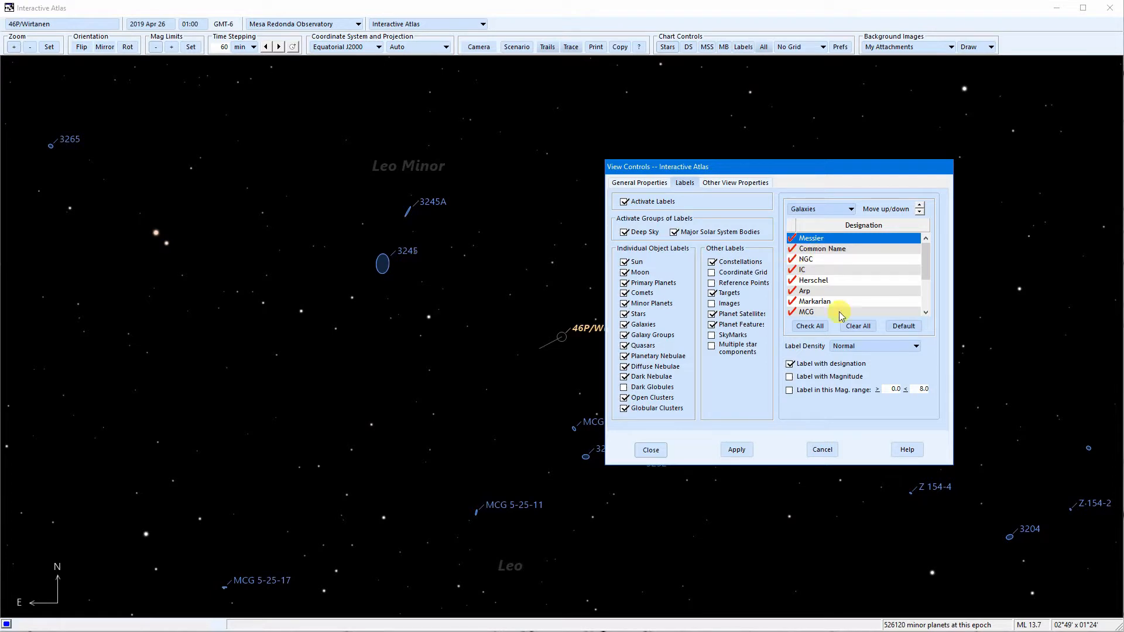
pyautogui.moveTo(924, 257)
pyautogui.mouseDown()
pyautogui.moveTo(924, 299)
pyautogui.moveTo(922, 238)
pyautogui.mouseUp()
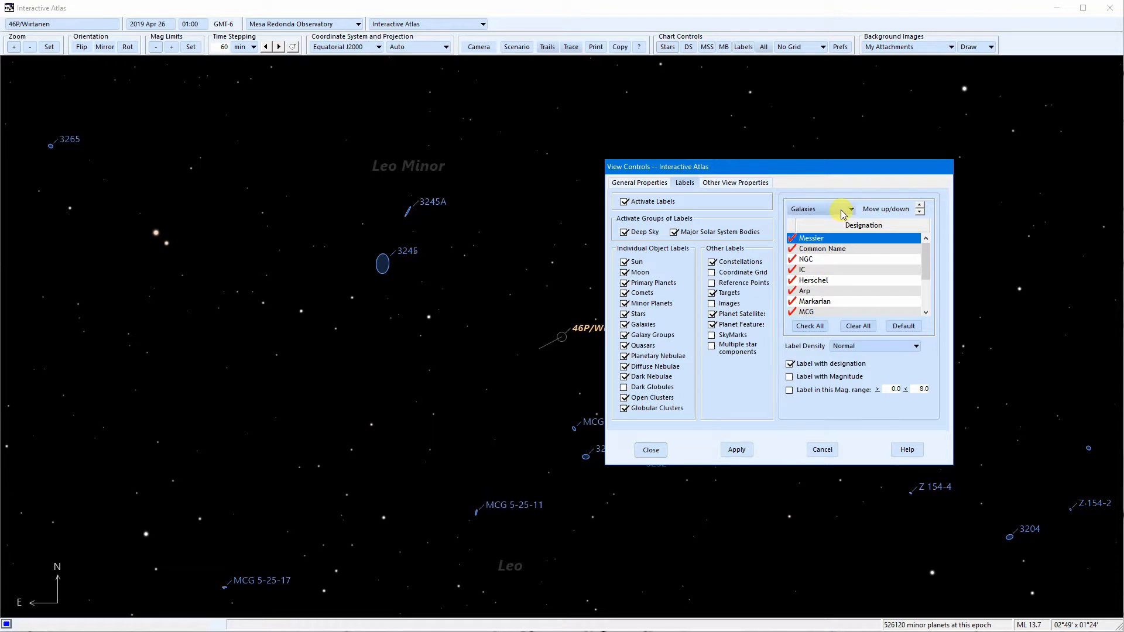
# Step: Turn off labelling galaxies with their designation and apply the change to the chart
pyautogui.click(811, 366)
pyautogui.click(753, 454)
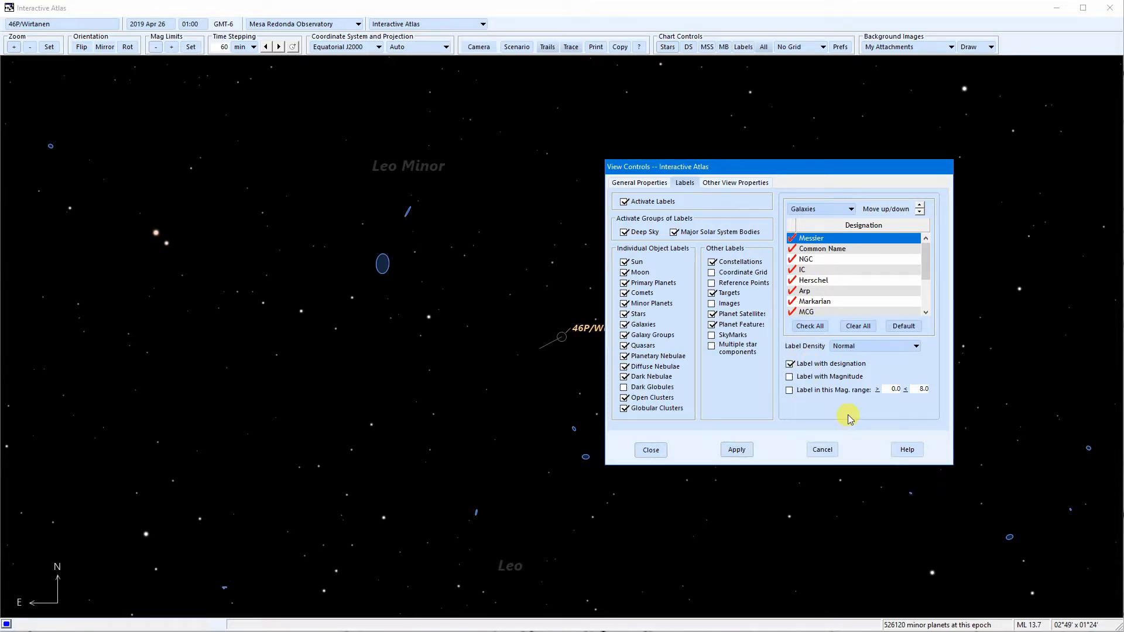
# Step: Set the galaxy label density to Very Sparse, apply it, and move the dialog clear of the chart centre
pyautogui.click(872, 346)
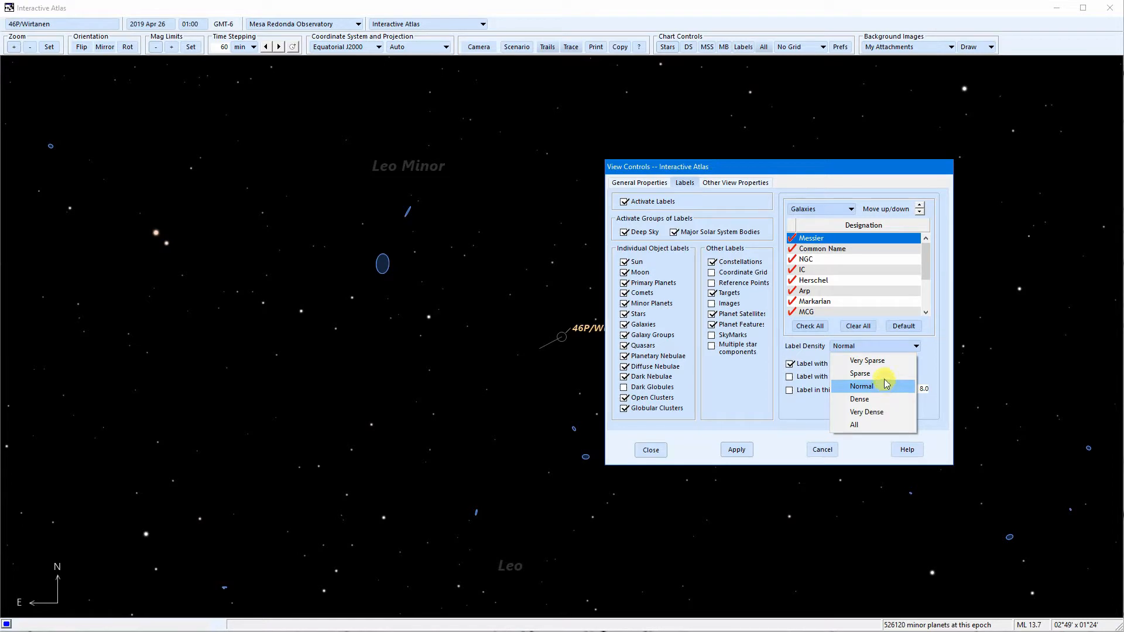
pyautogui.click(875, 361)
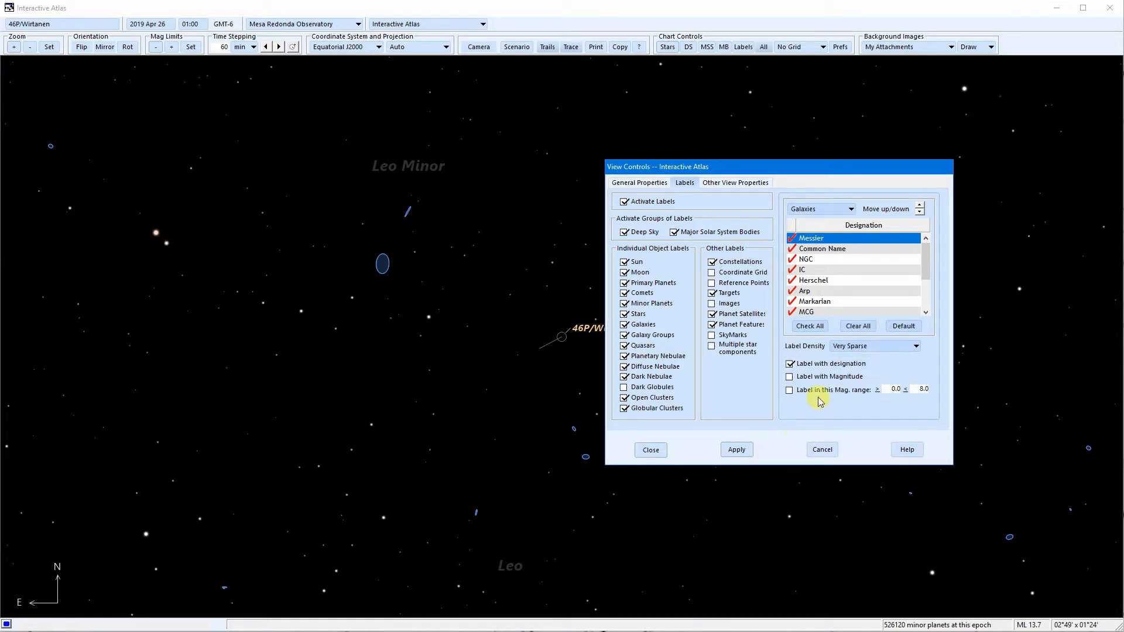
pyautogui.click(736, 450)
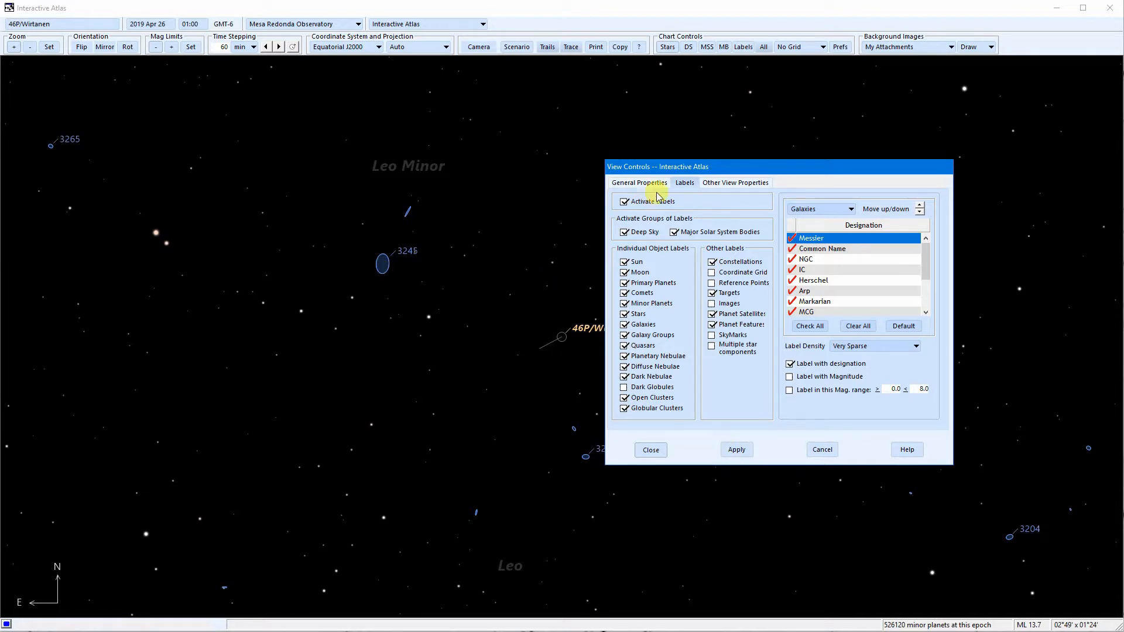
pyautogui.moveTo(677, 168); pyautogui.dragTo(878, 216)
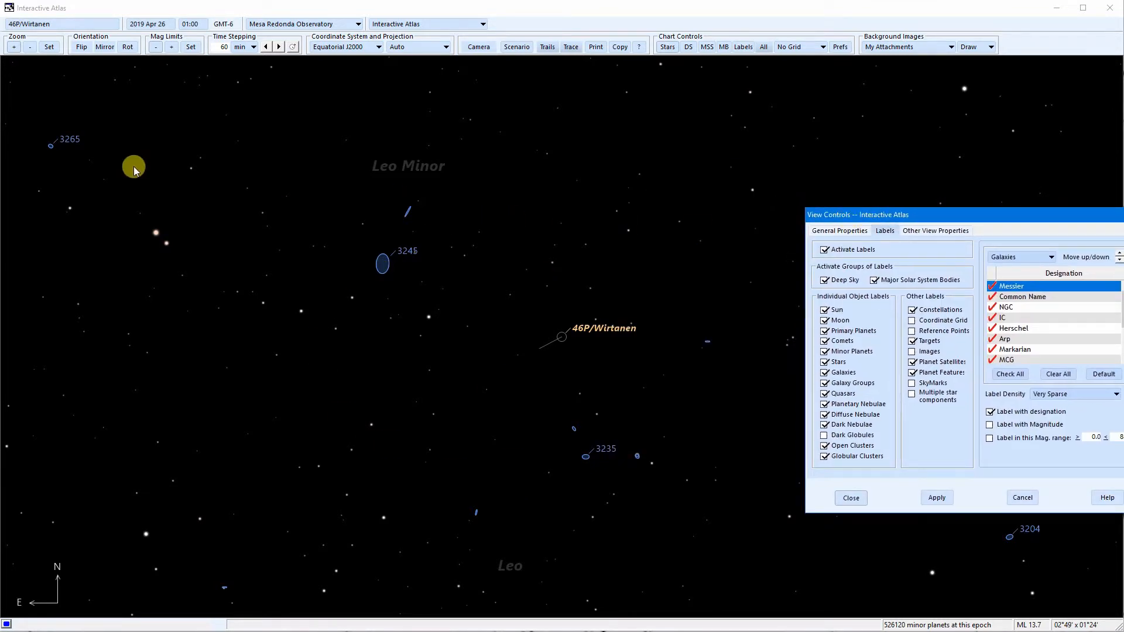
# Step: Set the galaxy label density to All and apply it to the chart
pyautogui.click(1079, 404)
pyautogui.click(1052, 473)
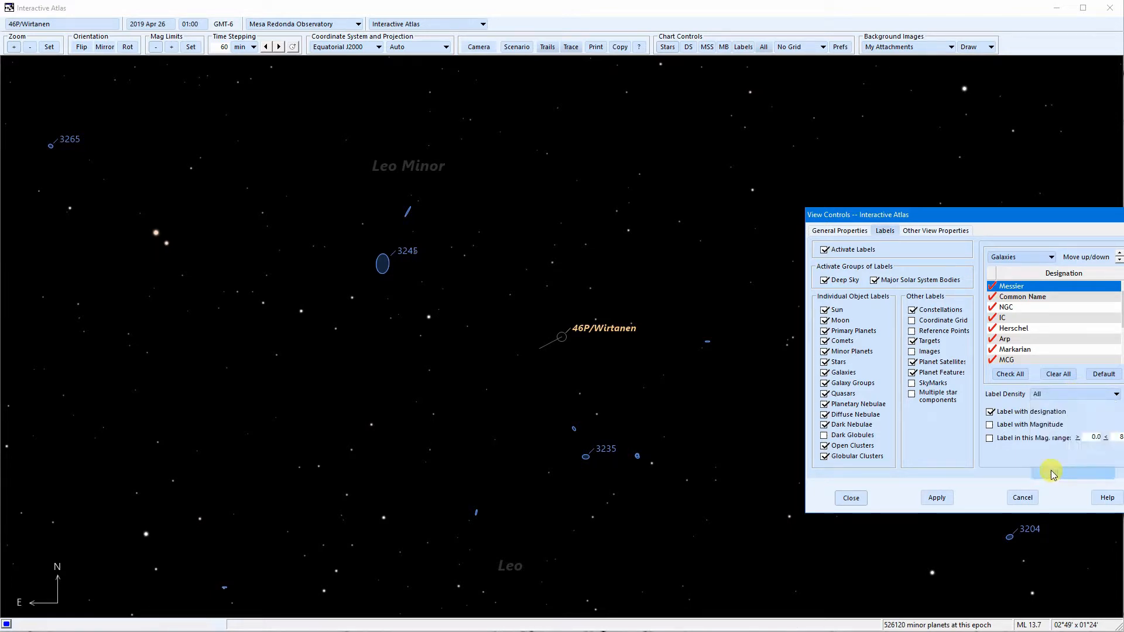
pyautogui.click(937, 497)
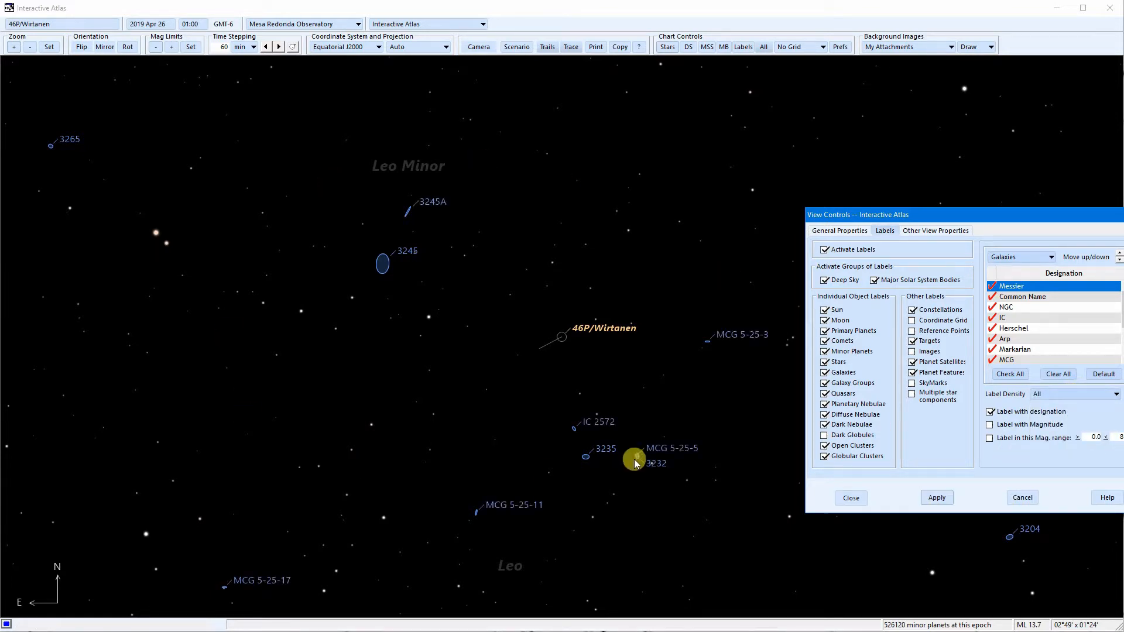
# Step: Return the galaxy label density to Normal
pyautogui.click(1077, 396)
pyautogui.click(1074, 433)
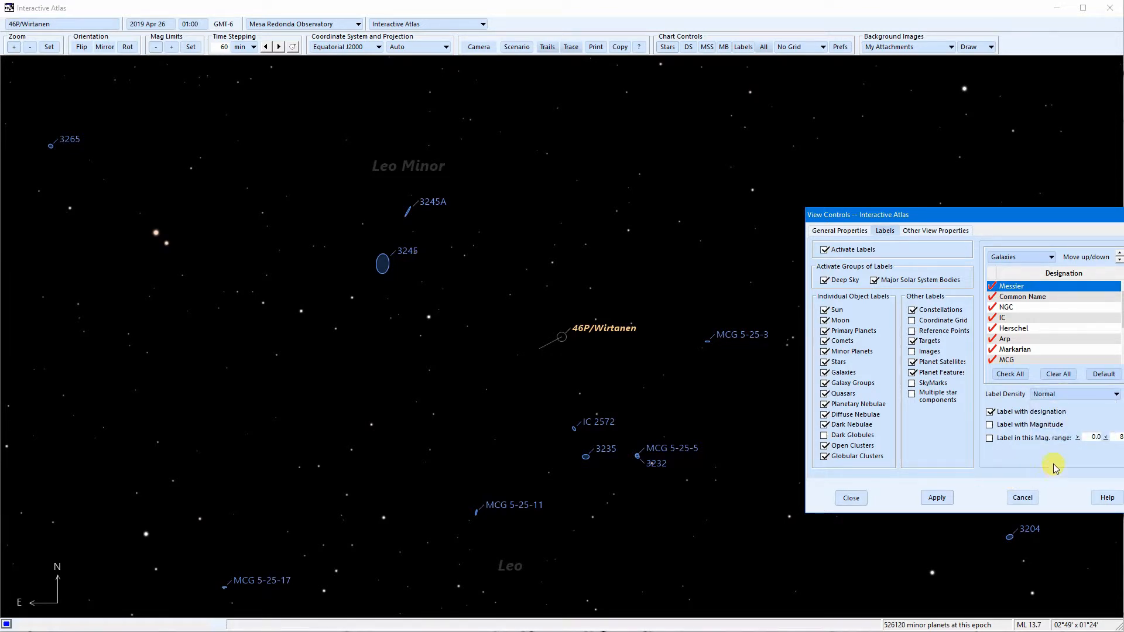
pyautogui.moveTo(964, 215); pyautogui.dragTo(790, 195)
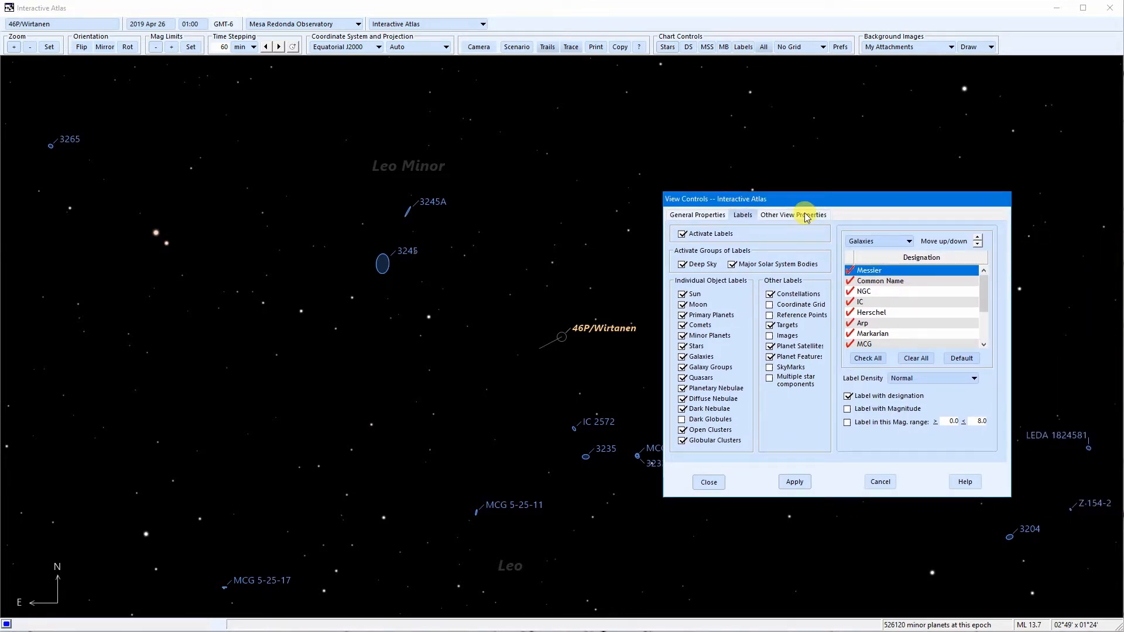
# Step: Turn off the direction indicator in the other view properties and apply the change
pyautogui.click(807, 216)
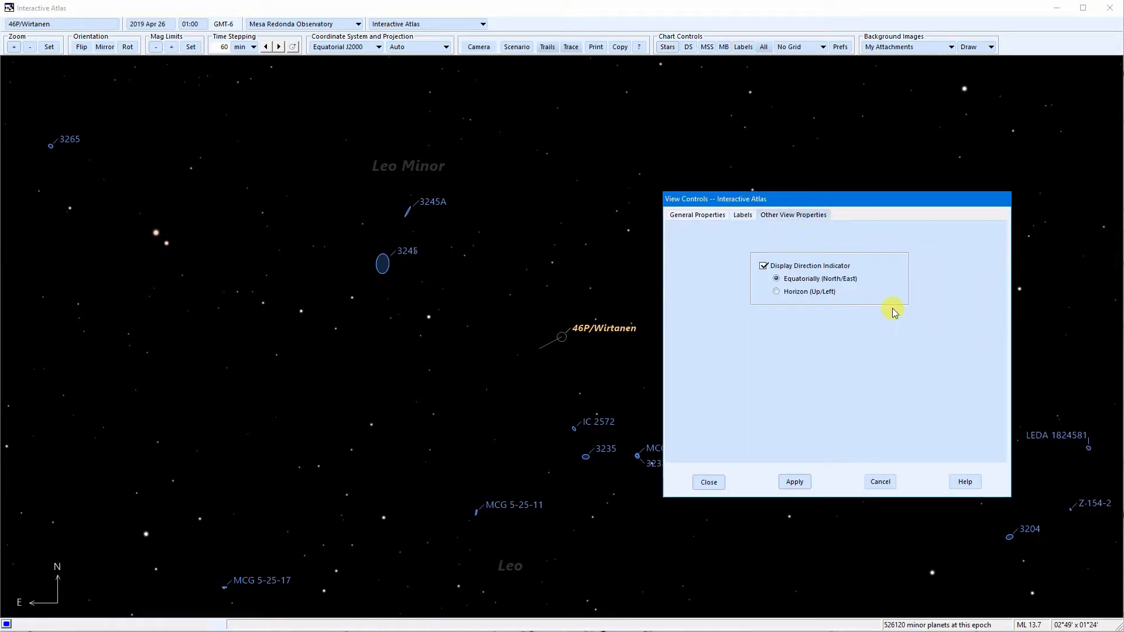
pyautogui.click(768, 269)
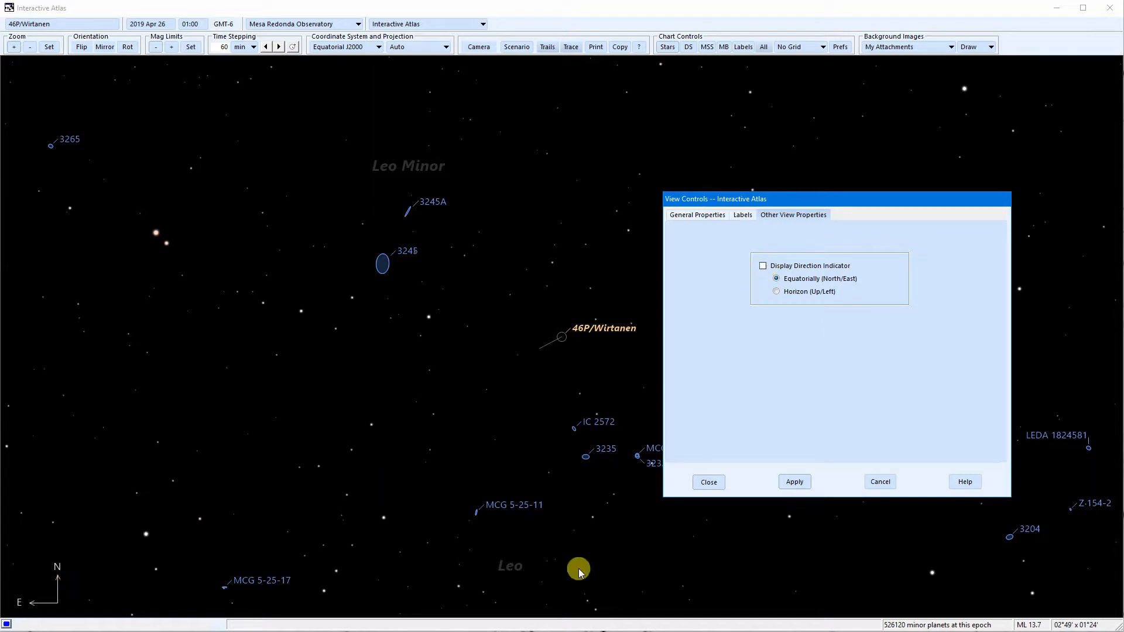
pyautogui.click(788, 488)
# Step: Re-enable the direction indicator with the Horizon (Up/Left) orientation and apply it
pyautogui.click(764, 267)
pyautogui.click(794, 481)
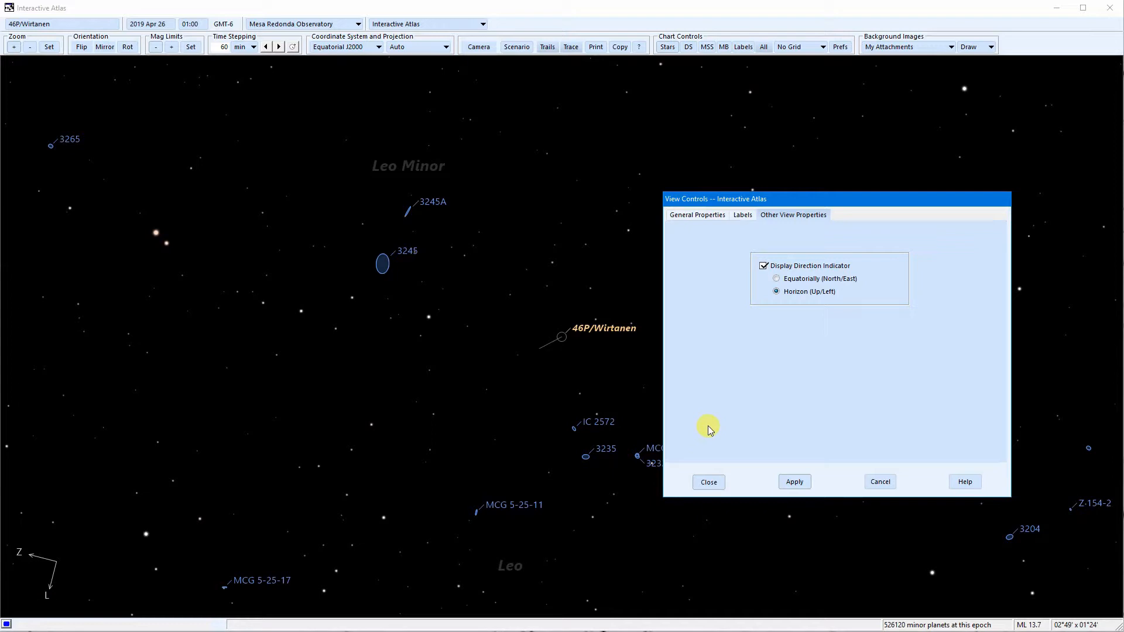
# Step: Set the direction indicator to Equatorially (North/East), apply it, and close the view controls
pyautogui.click(796, 279)
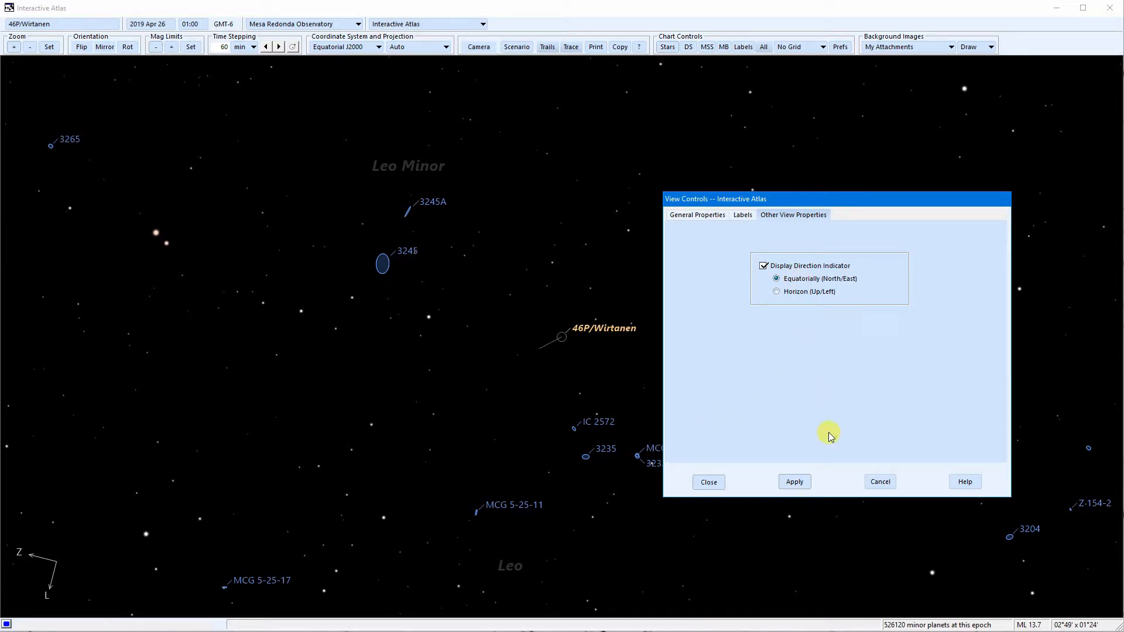
pyautogui.click(794, 482)
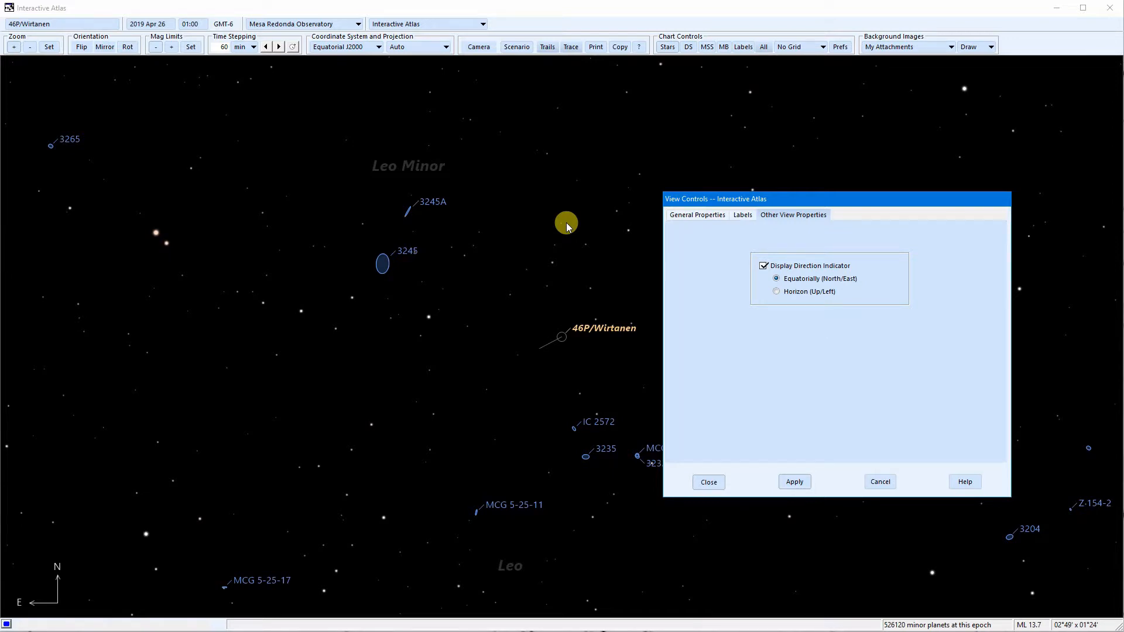
pyautogui.click(881, 482)
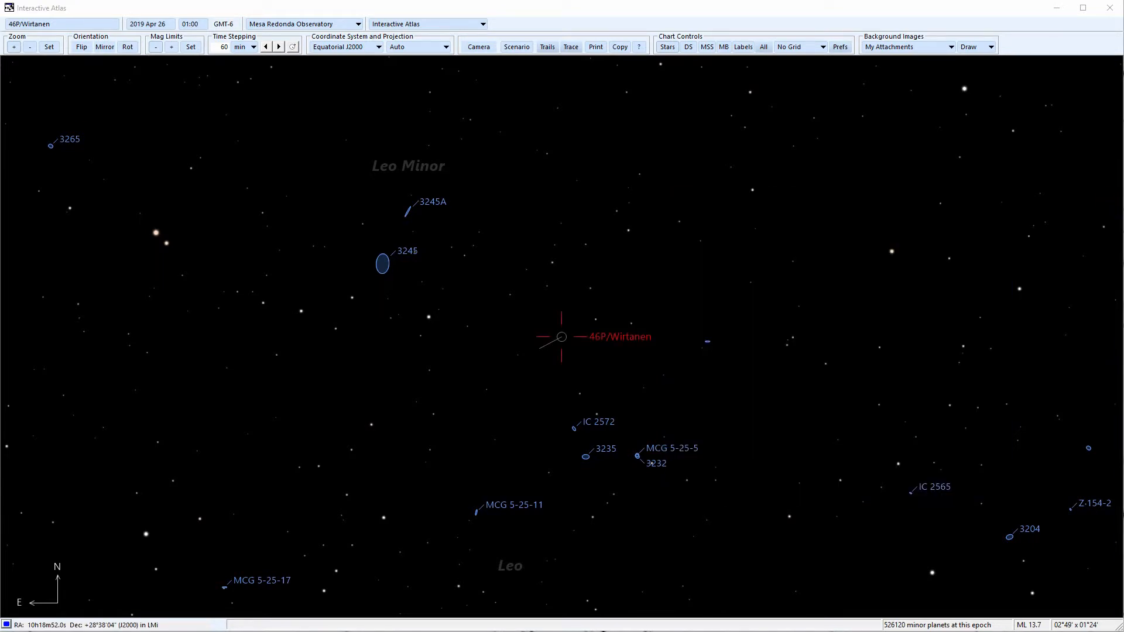
# Step: Open the chart preferences, load the Astrometry scheme and apply it to the chart
pyautogui.click(840, 47)
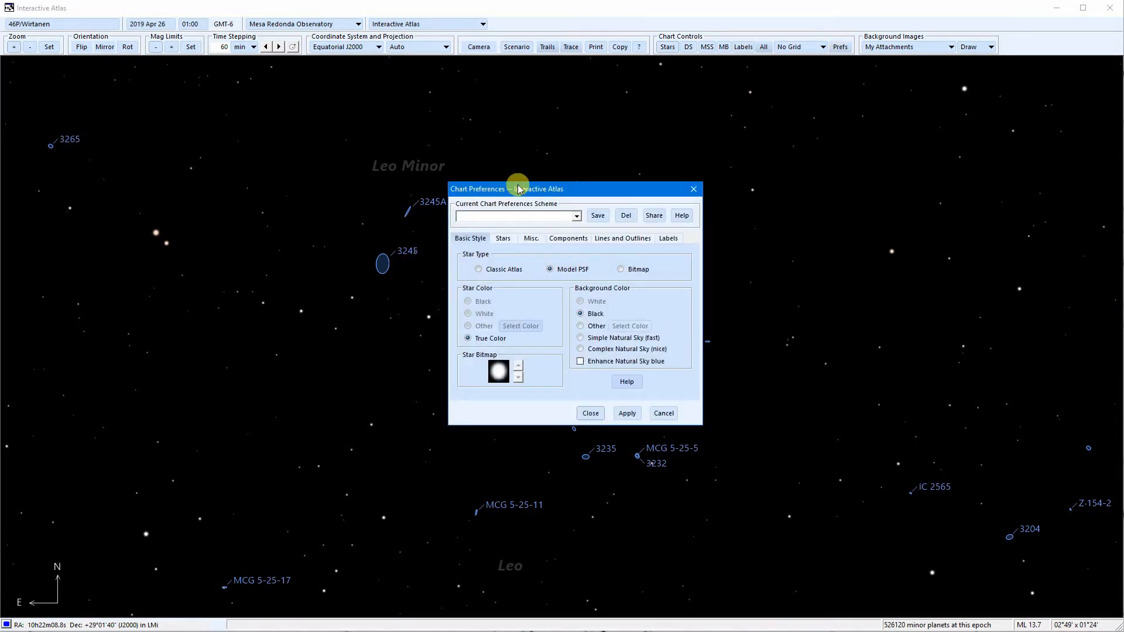
pyautogui.moveTo(518, 188); pyautogui.dragTo(542, 186)
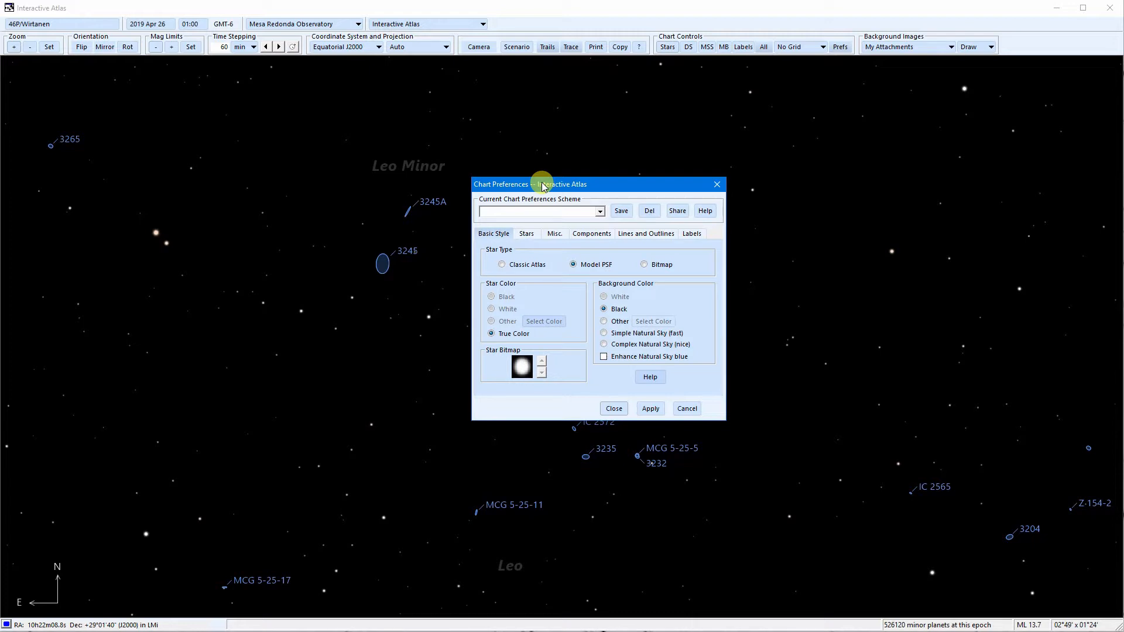
pyautogui.moveTo(571, 181); pyautogui.dragTo(643, 176)
pyautogui.click(674, 206)
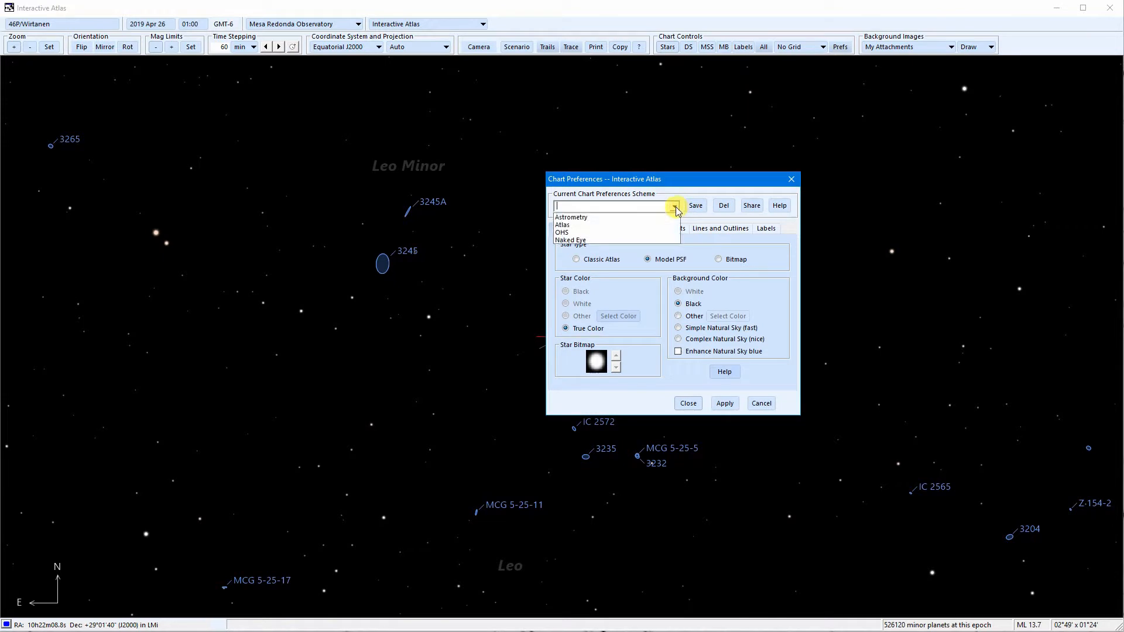
pyautogui.click(617, 217)
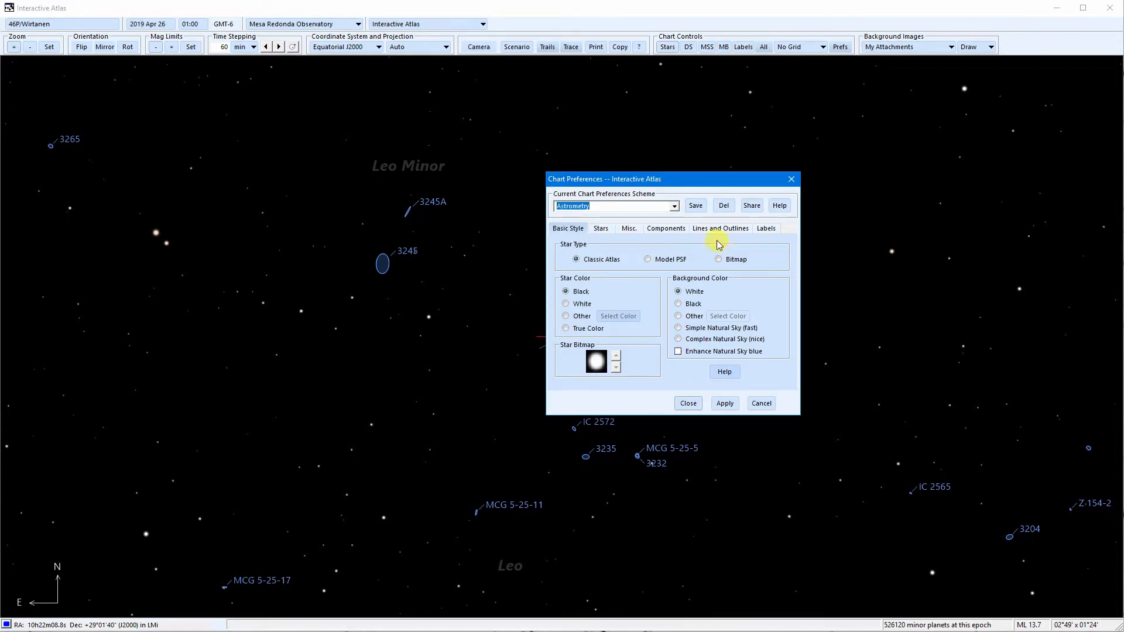
pyautogui.click(729, 407)
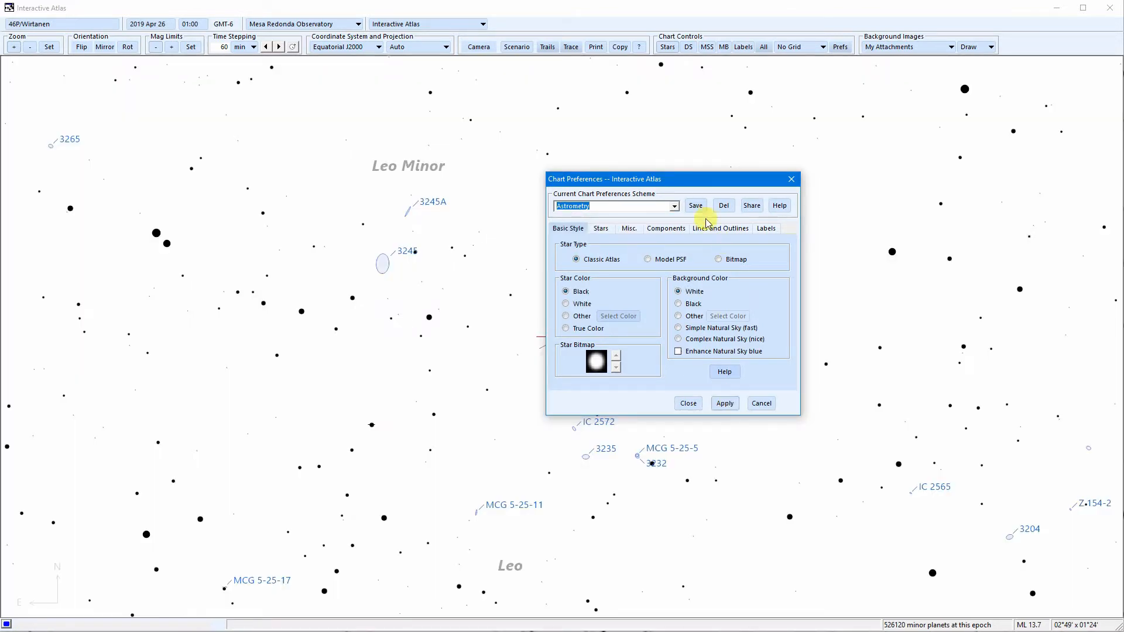
# Step: Load the Atlas chart preferences scheme and apply it to the chart
pyautogui.moveTo(683, 181); pyautogui.dragTo(826, 192)
pyautogui.click(816, 214)
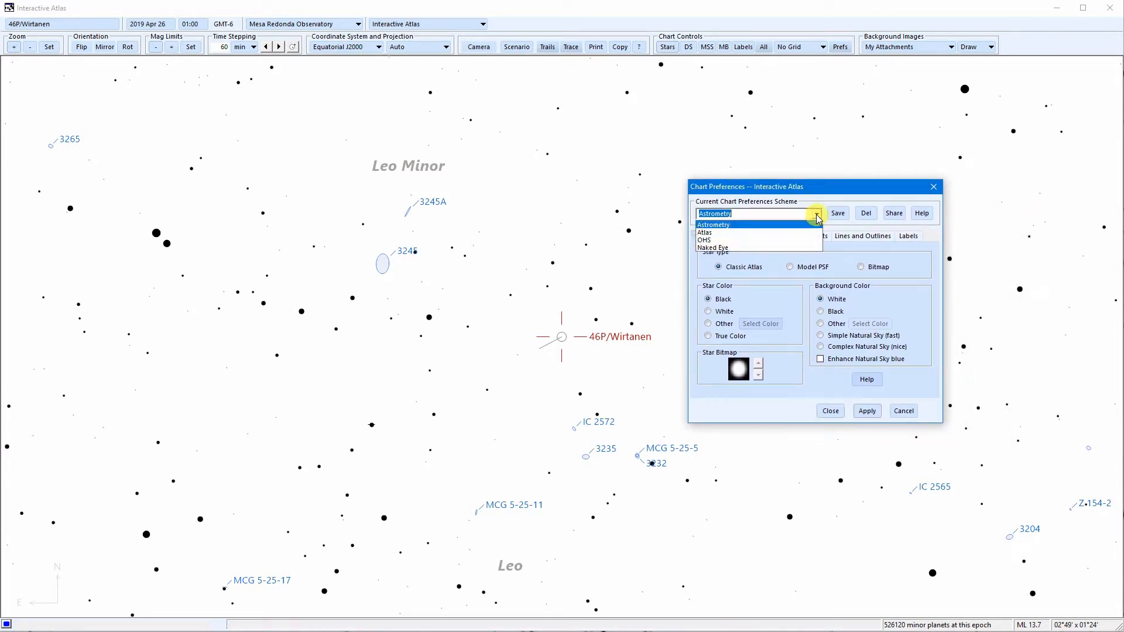
pyautogui.click(741, 233)
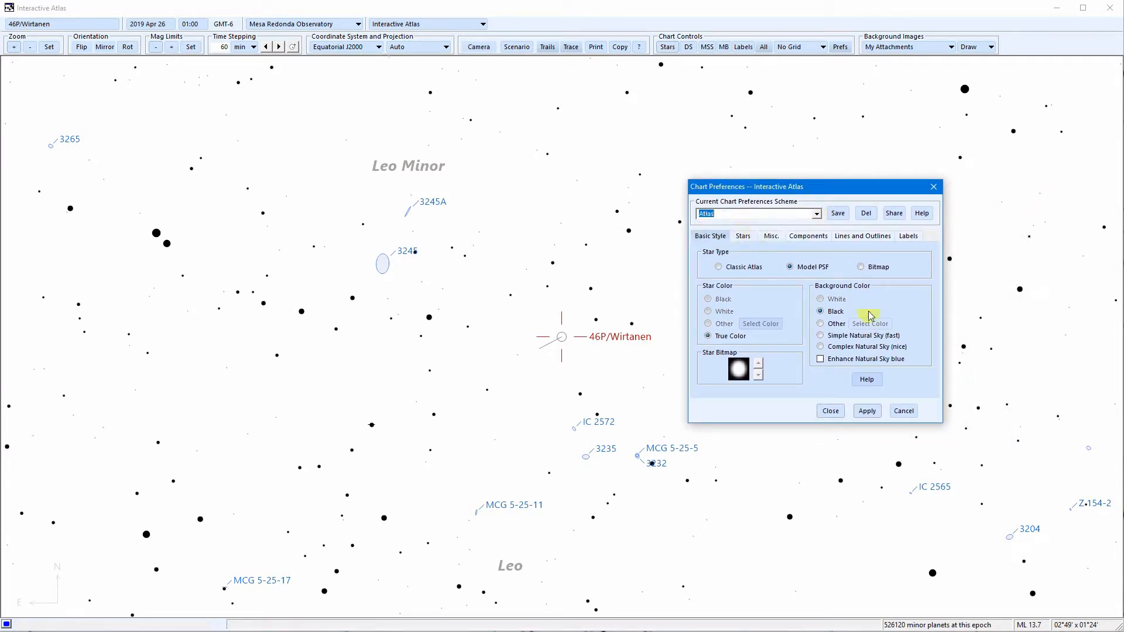
pyautogui.click(867, 410)
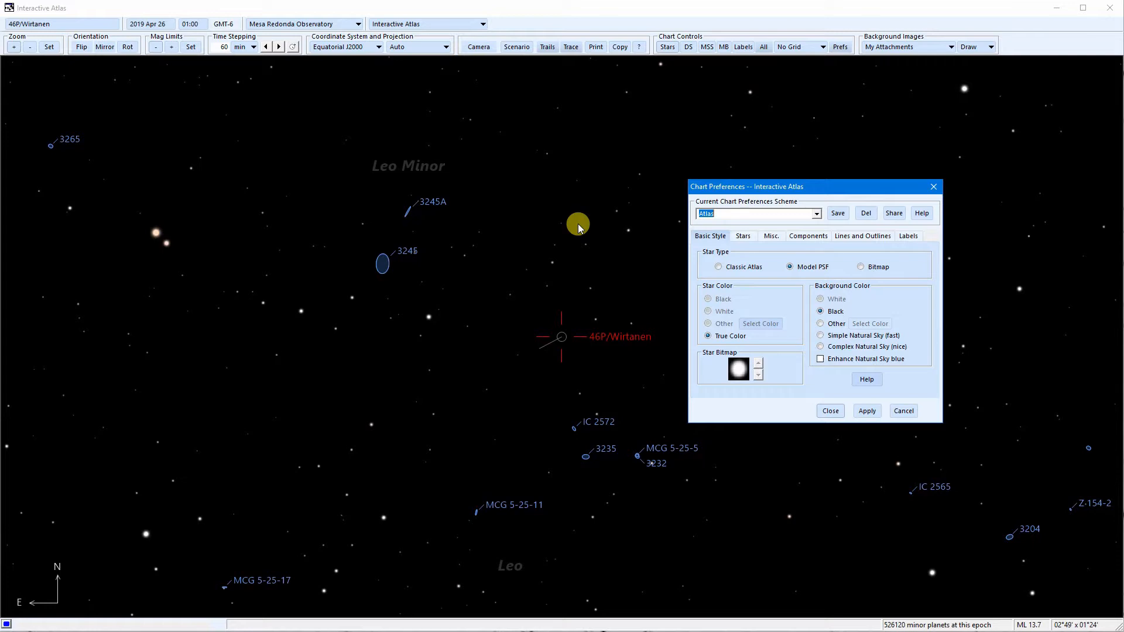
# Step: Set the star type to Classic Atlas and apply it to the chart
pyautogui.moveTo(735, 183); pyautogui.dragTo(520, 165)
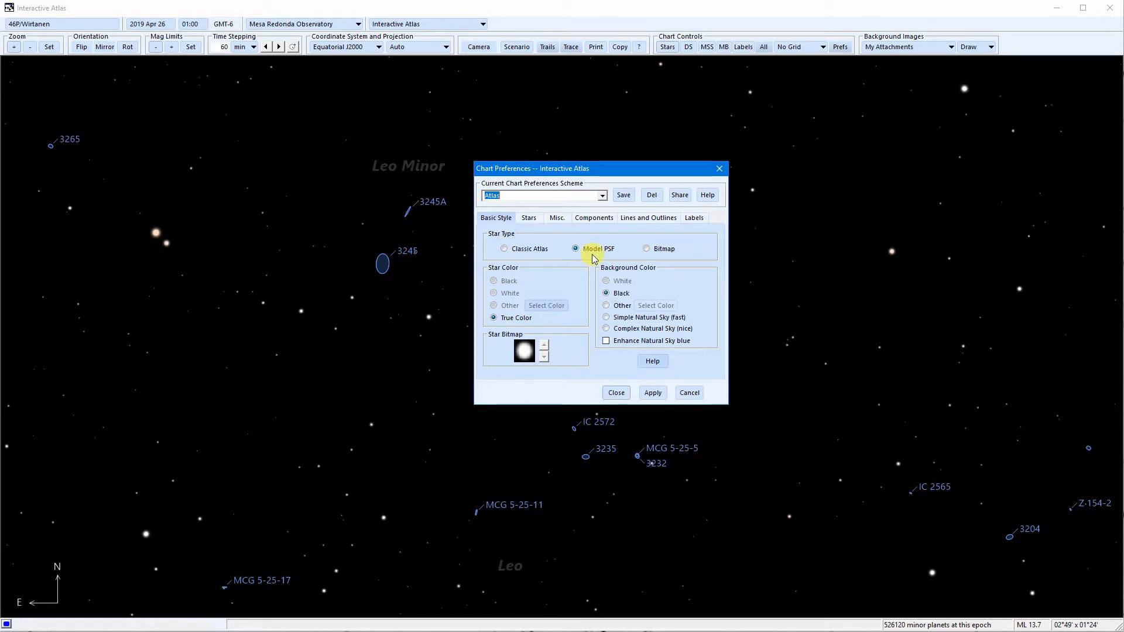
pyautogui.click(535, 248)
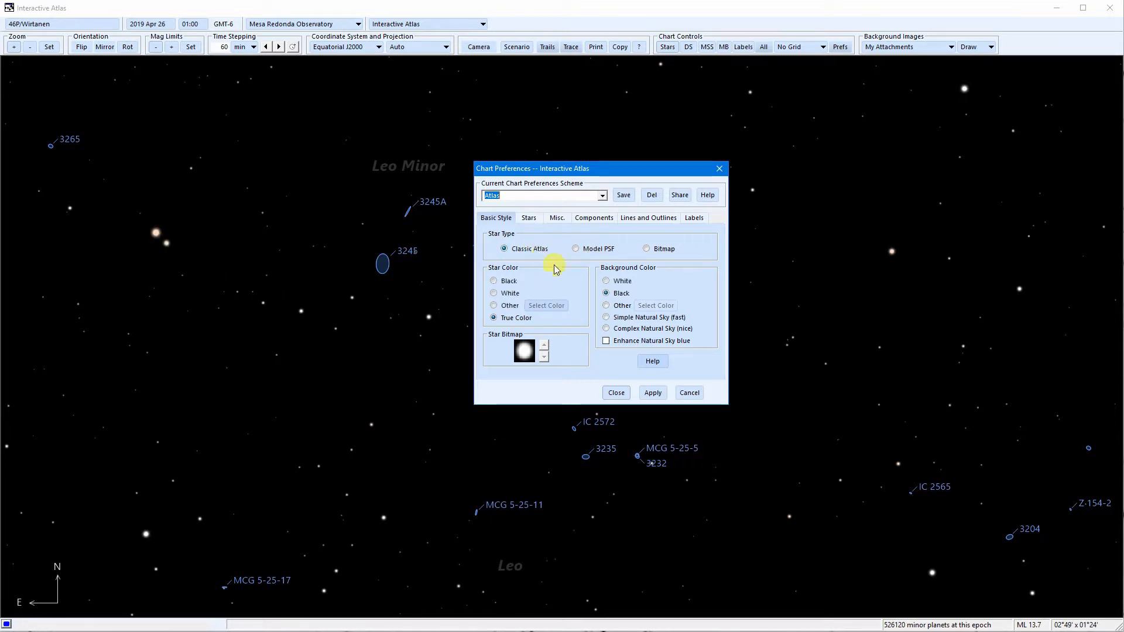
pyautogui.click(652, 393)
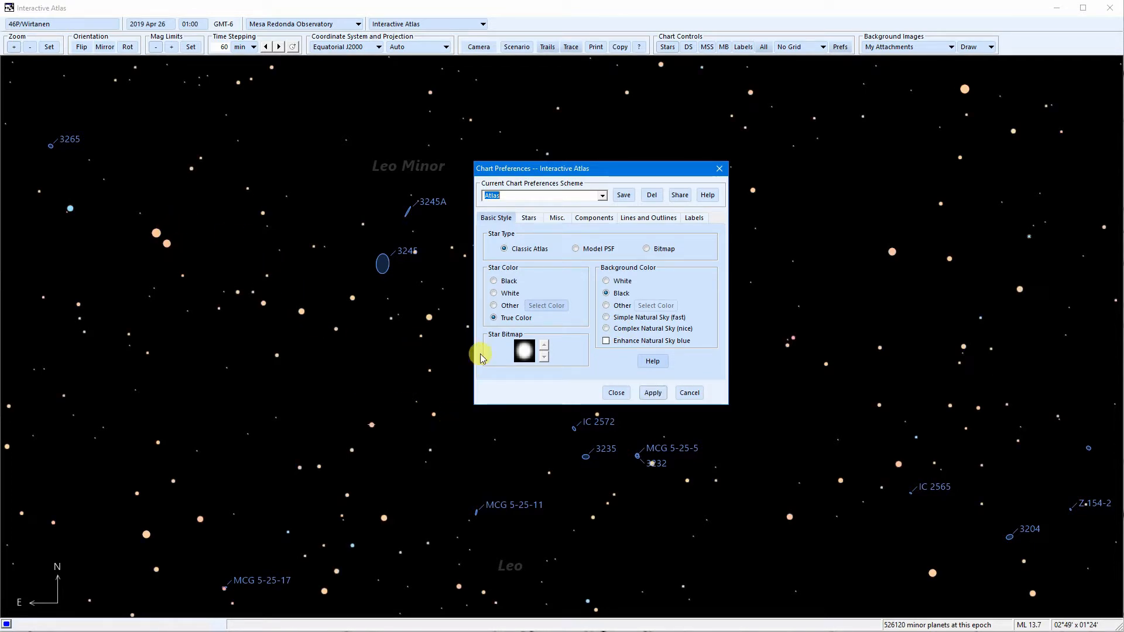
# Step: Apply a white star color to the chart, and restore the star color to True Color
pyautogui.click(501, 293)
pyautogui.click(652, 393)
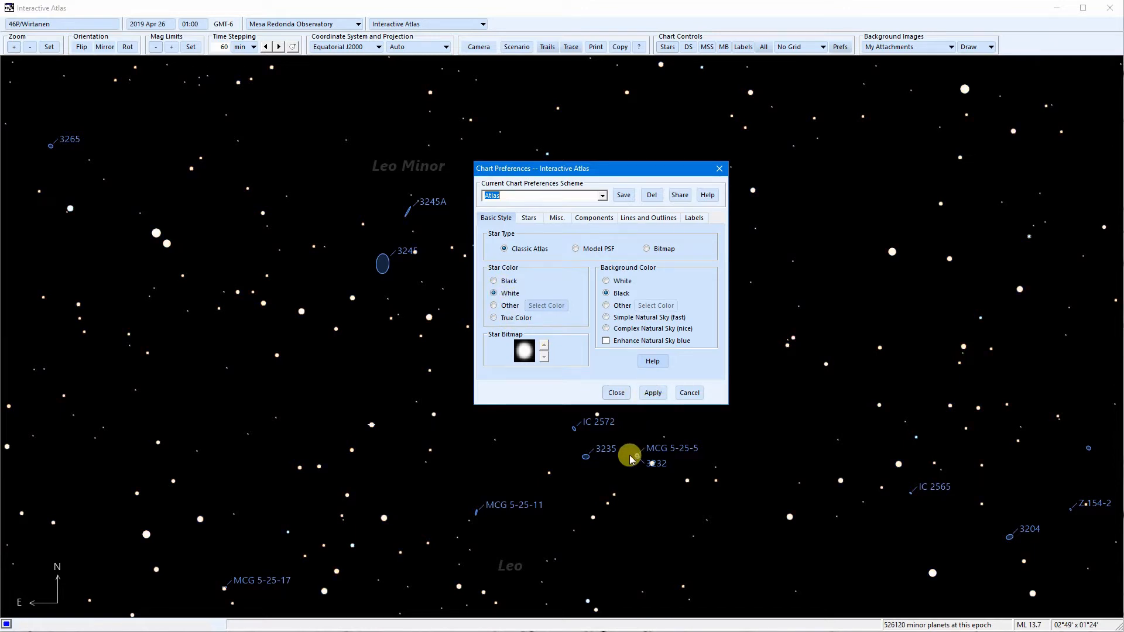
pyautogui.click(501, 317)
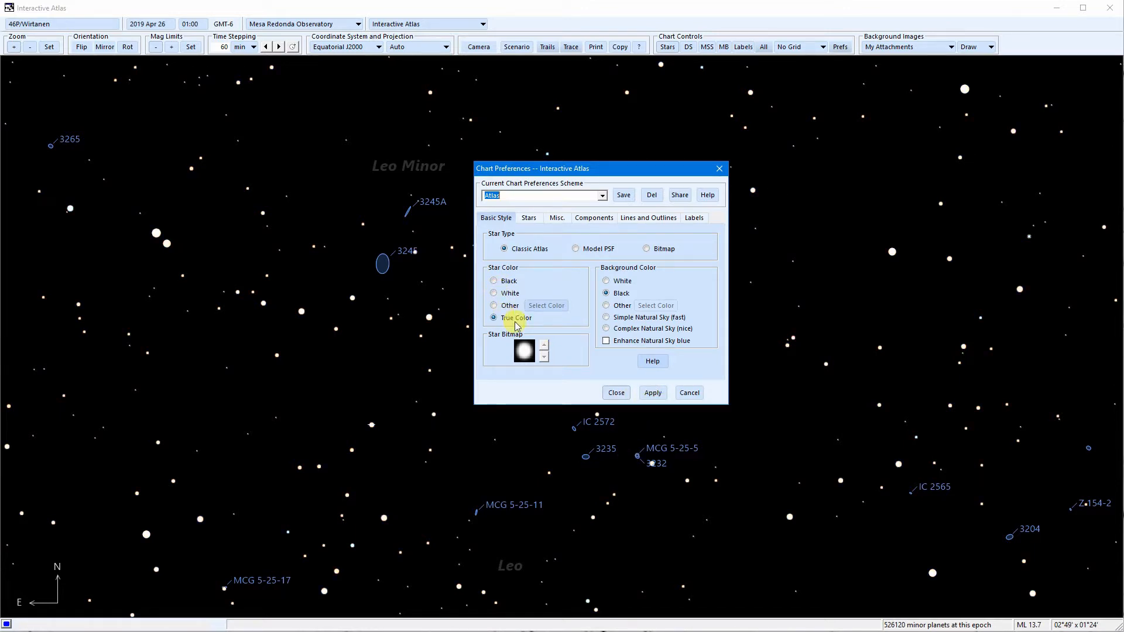
pyautogui.click(652, 393)
# Step: Apply a white chart background, and change the background color back to black
pyautogui.click(619, 281)
pyautogui.click(652, 393)
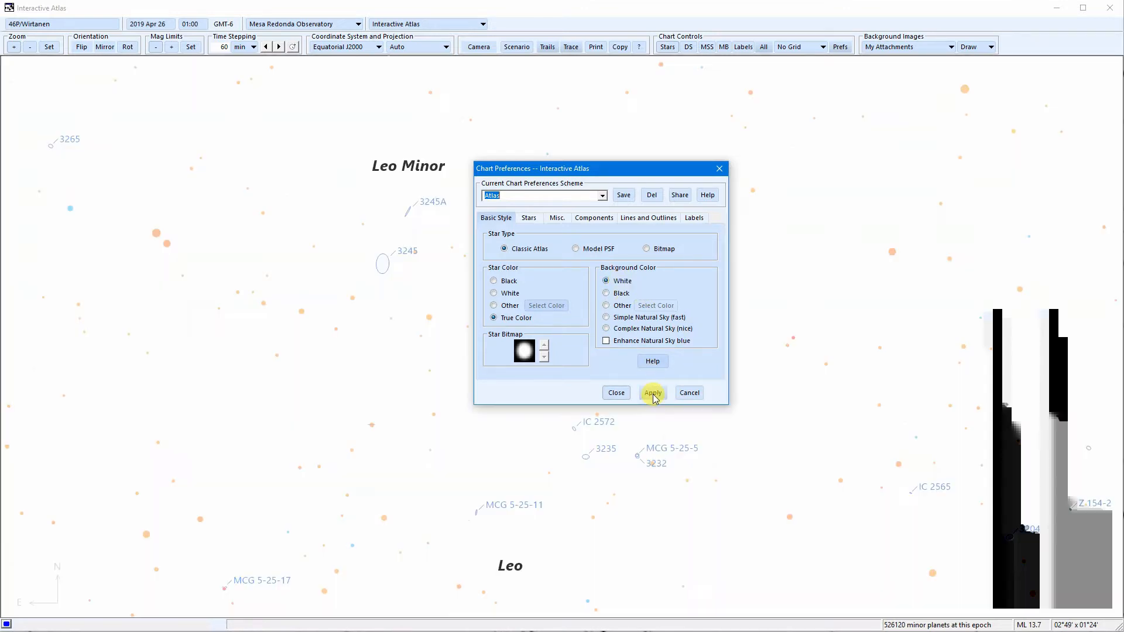
pyautogui.click(619, 293)
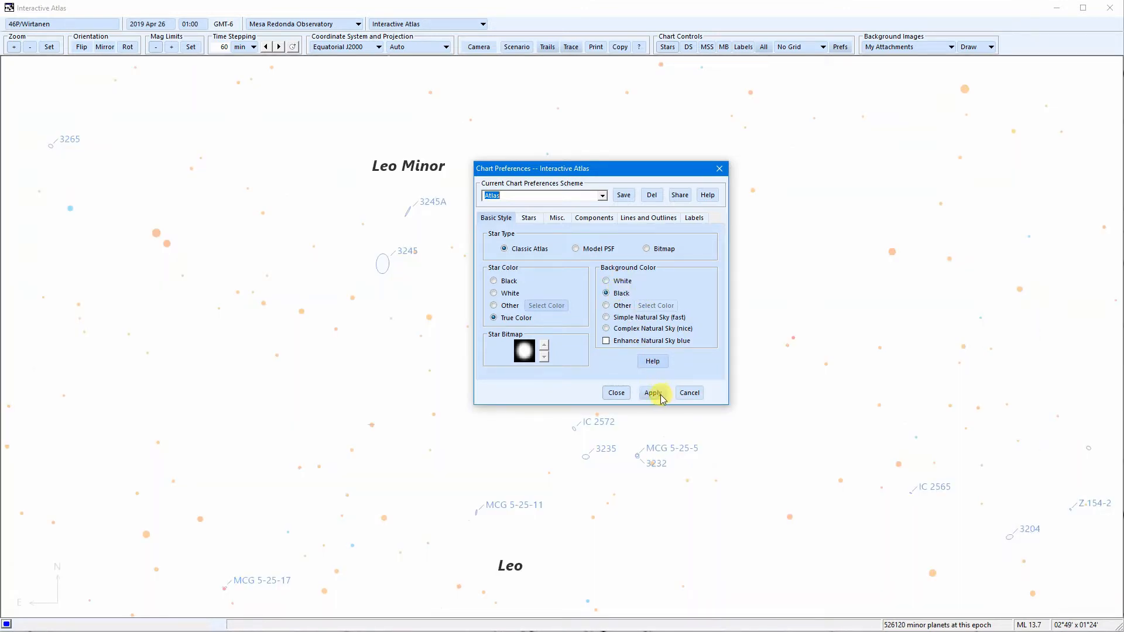
pyautogui.click(653, 392)
# Step: Apply the Simple Natural Sky (fast) background, and replace it with Complex Natural Sky (nice)
pyautogui.click(620, 320)
pyautogui.click(653, 393)
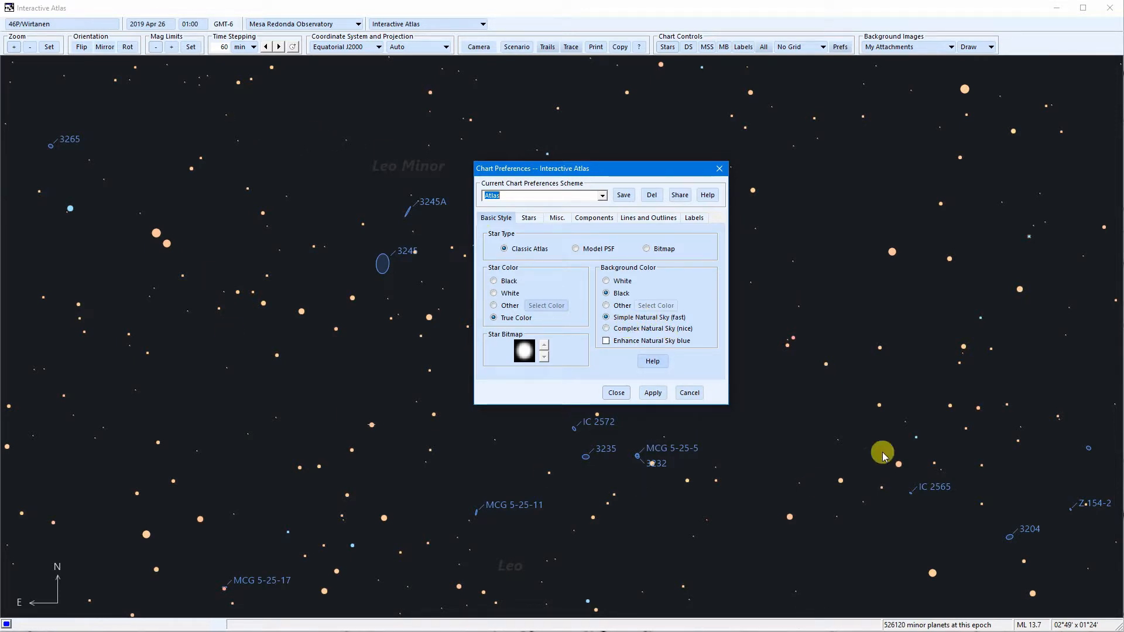
pyautogui.click(627, 332)
pyautogui.click(653, 393)
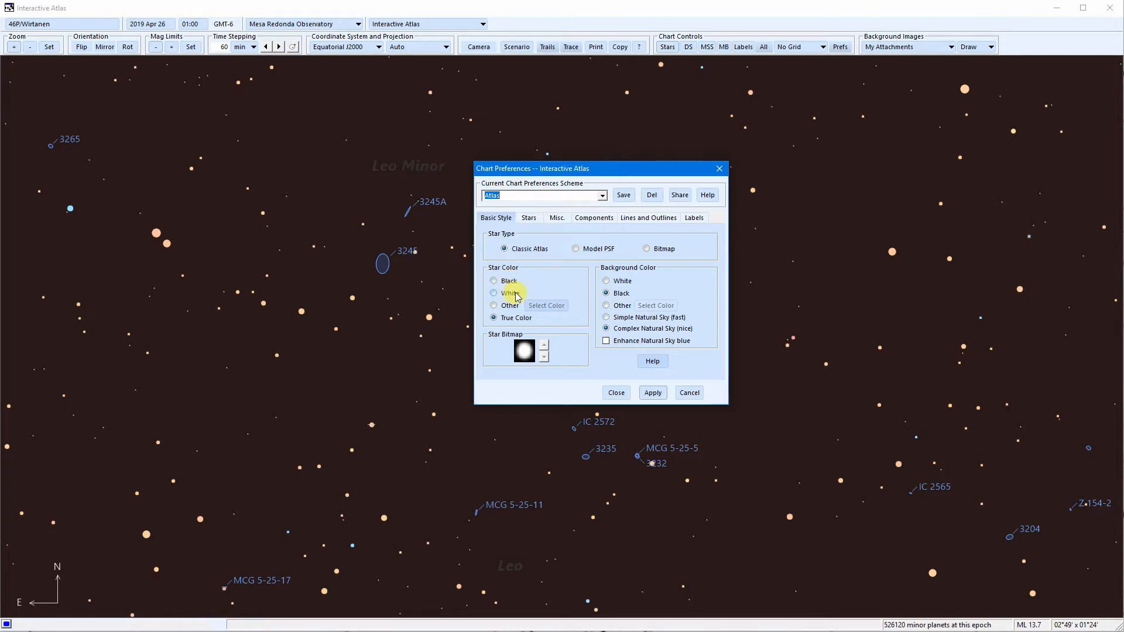
# Step: Set the star type to Model PSF, apply it, and move the preferences dialog off the comet
pyautogui.click(578, 249)
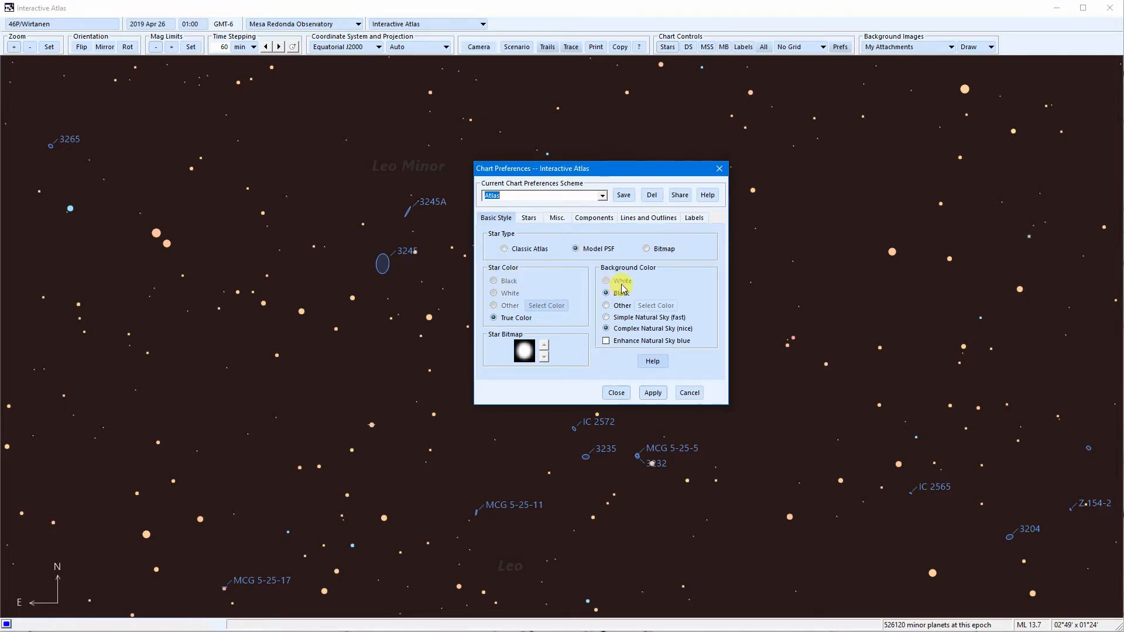
pyautogui.click(652, 393)
pyautogui.moveTo(572, 169)
pyautogui.mouseDown()
pyautogui.moveTo(643, 224)
pyautogui.moveTo(803, 177)
pyautogui.moveTo(740, 170)
pyautogui.mouseUp()
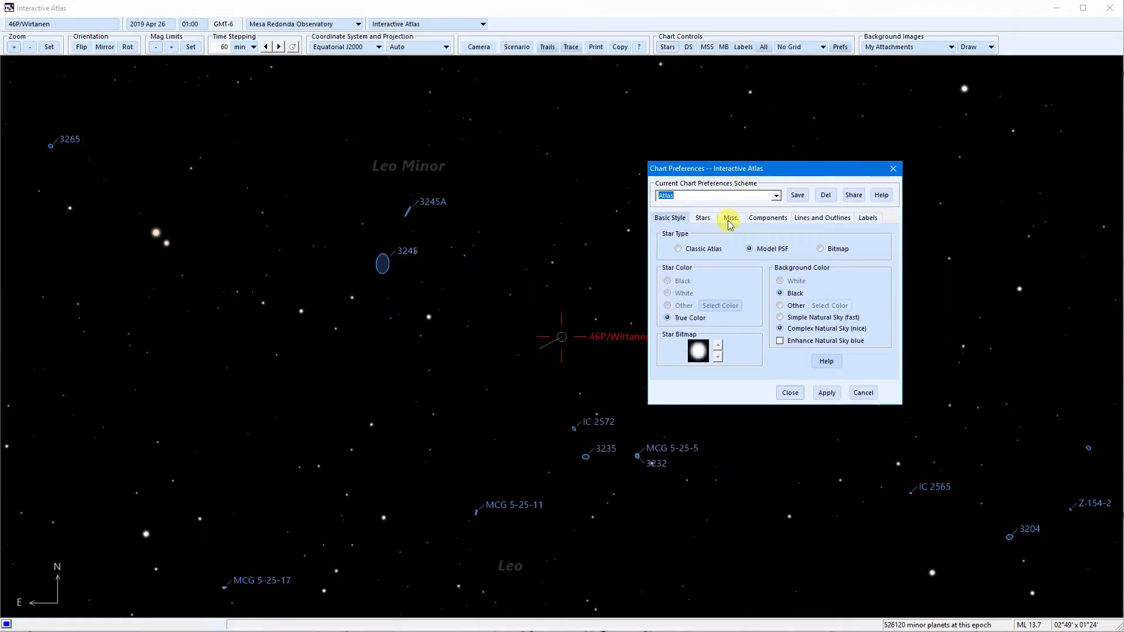
# Step: Set the star type to Bitmap and apply it to the chart
pyautogui.click(822, 249)
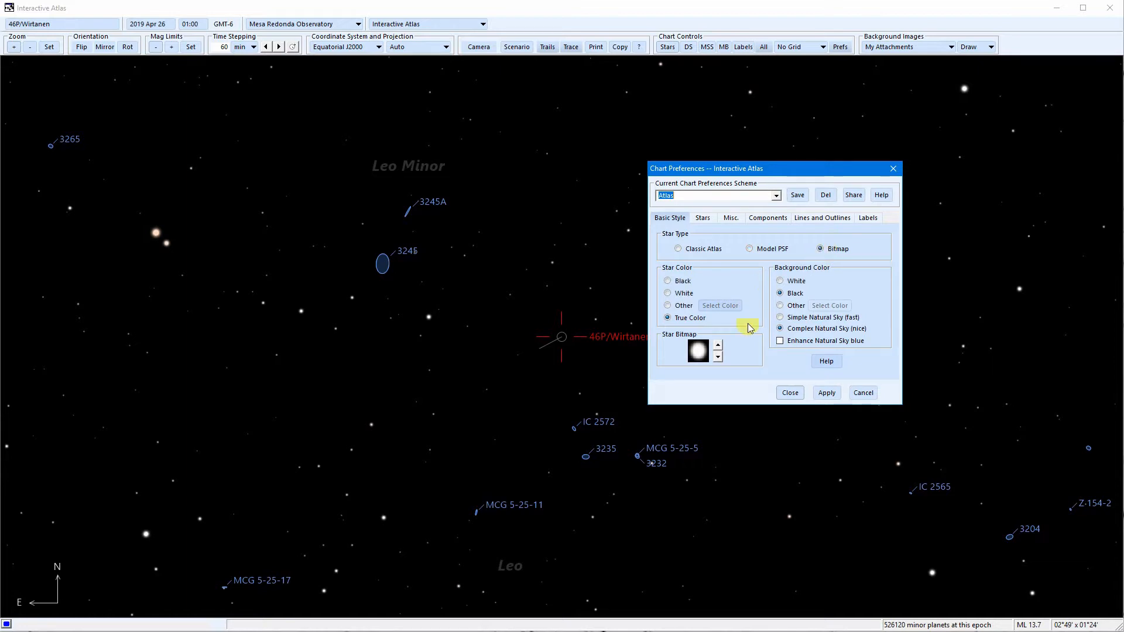
pyautogui.click(831, 393)
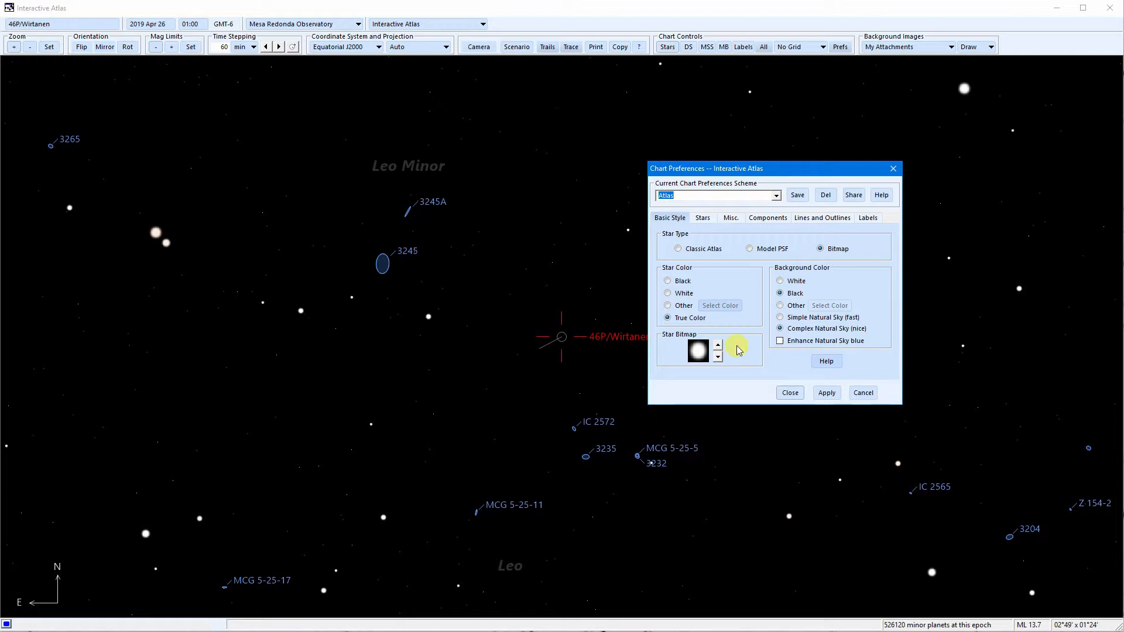
# Step: Set the star type back to Model PSF and apply it to the chart
pyautogui.click(755, 248)
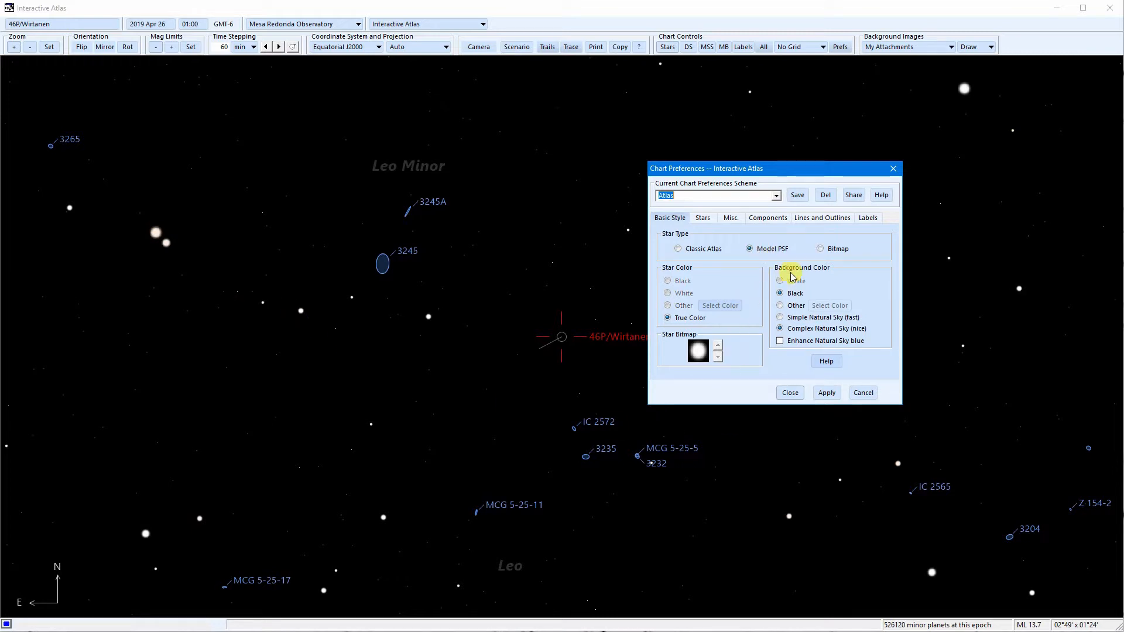
pyautogui.click(831, 400)
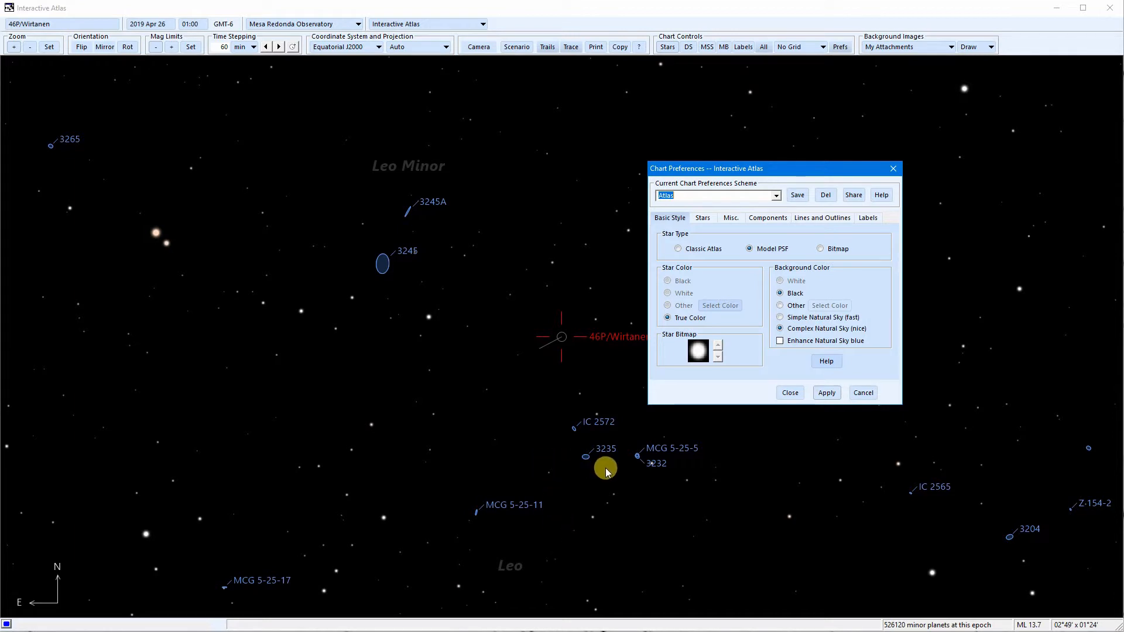
# Step: Apply a larger star size to the chart, and reduce it to slightly below the middle of its scale
pyautogui.click(706, 219)
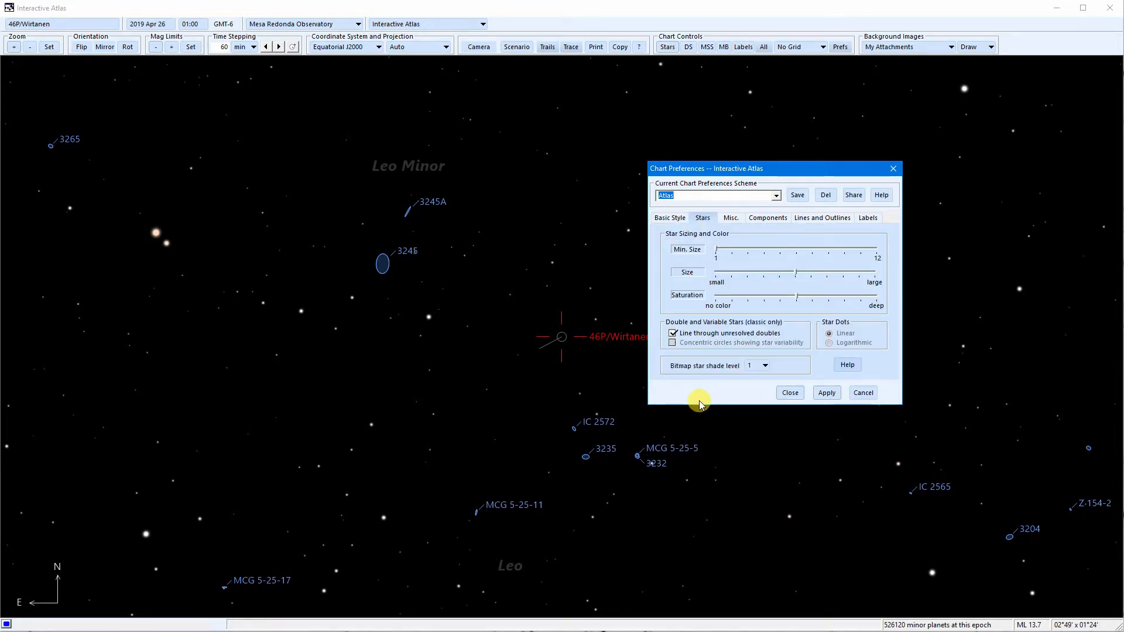
pyautogui.moveTo(796, 273); pyautogui.dragTo(834, 276)
pyautogui.click(827, 393)
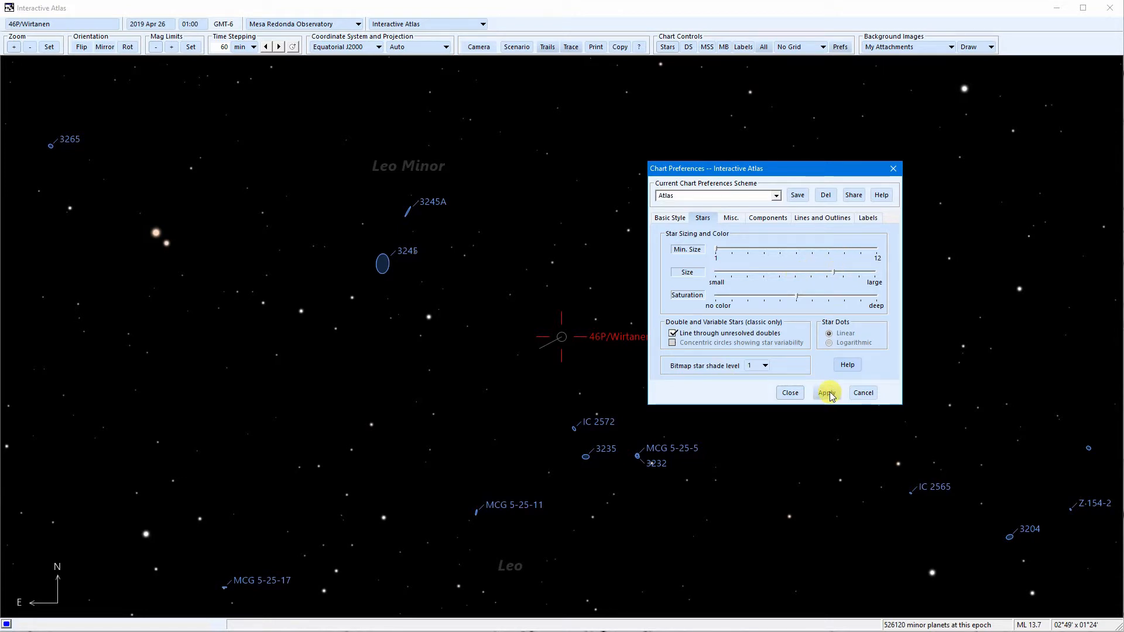
pyautogui.moveTo(835, 273); pyautogui.dragTo(763, 274)
pyautogui.click(827, 393)
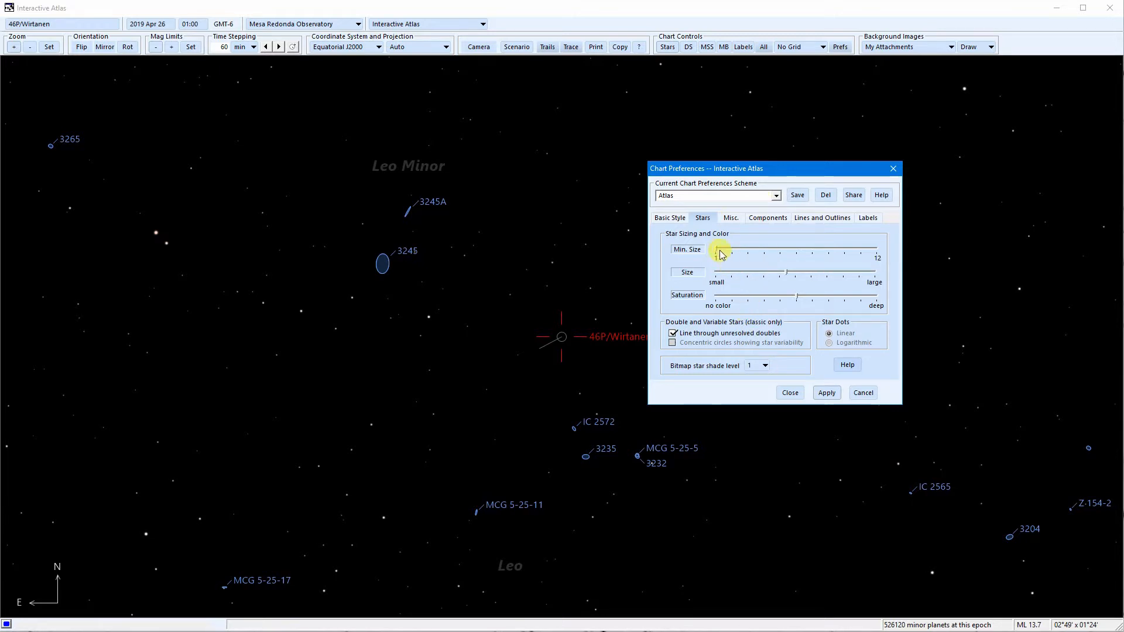
# Step: Apply a minimum star size one mark higher on its scale, and return the minimum size to 1
pyautogui.moveTo(719, 252); pyautogui.dragTo(728, 252)
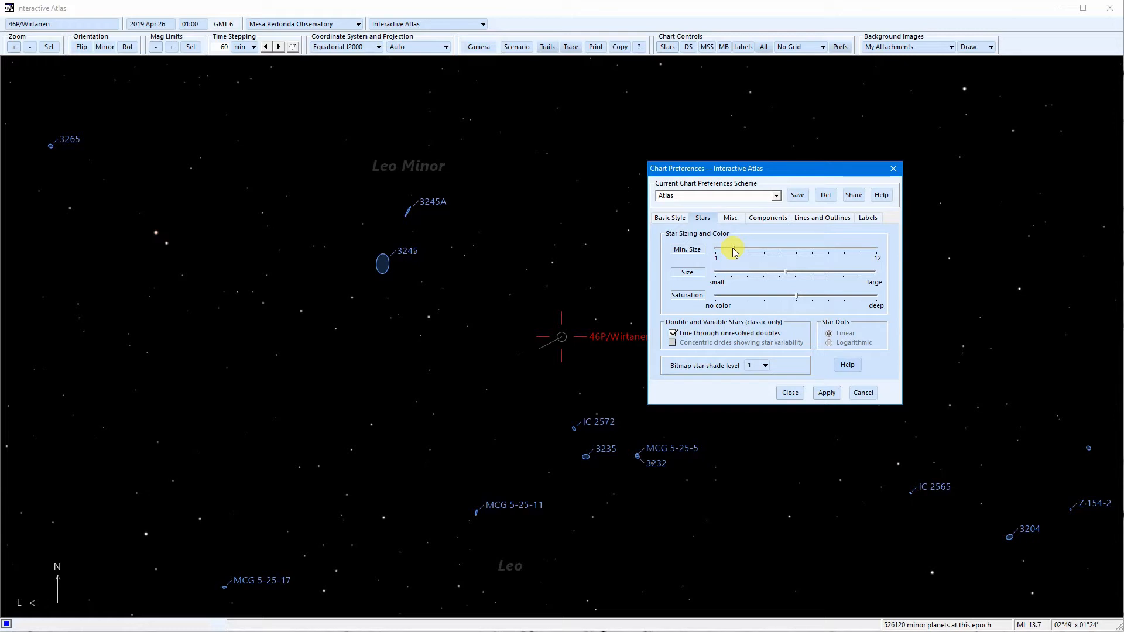
pyautogui.click(827, 392)
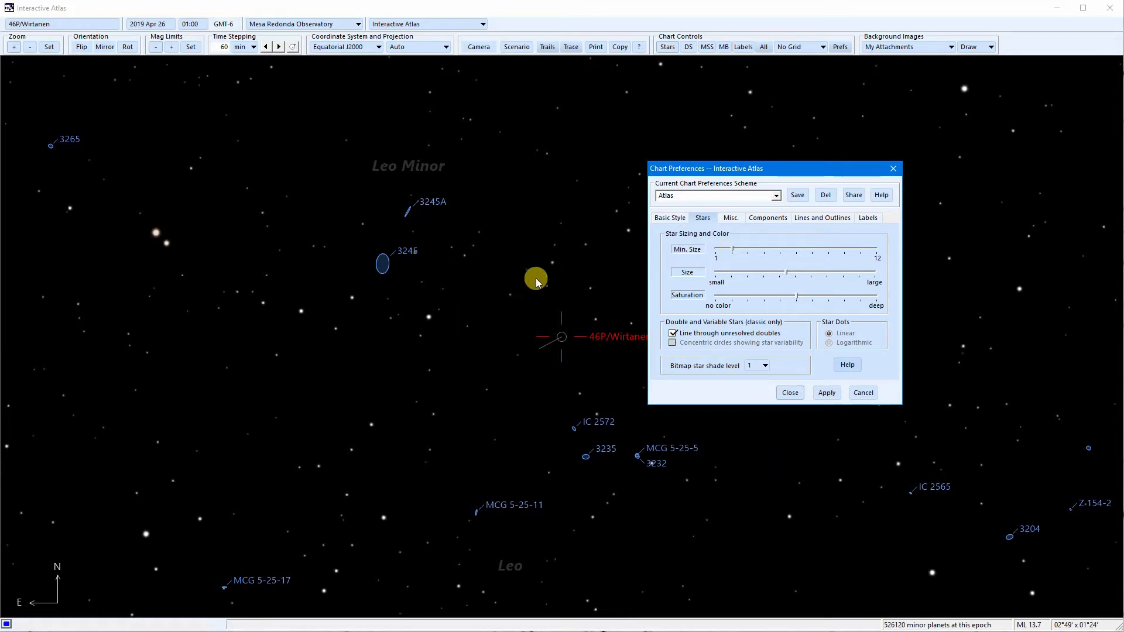
pyautogui.moveTo(732, 249); pyautogui.dragTo(715, 252)
pyautogui.click(826, 393)
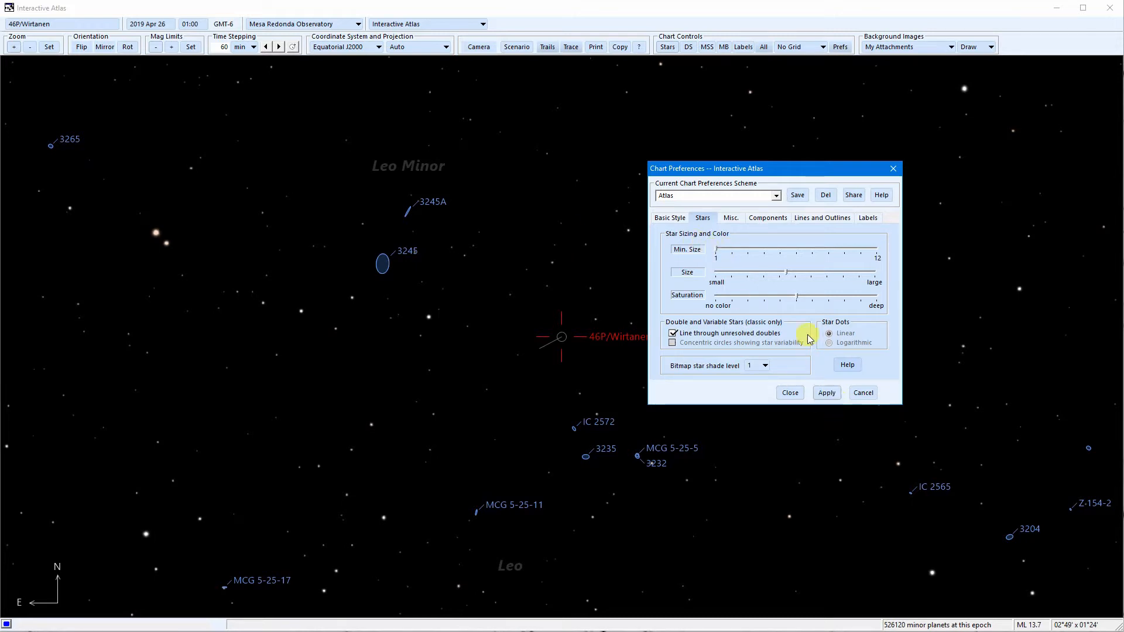
# Step: Return the star size to the middle of its scale, apply it, and review the star type options
pyautogui.moveTo(805, 277); pyautogui.dragTo(796, 276)
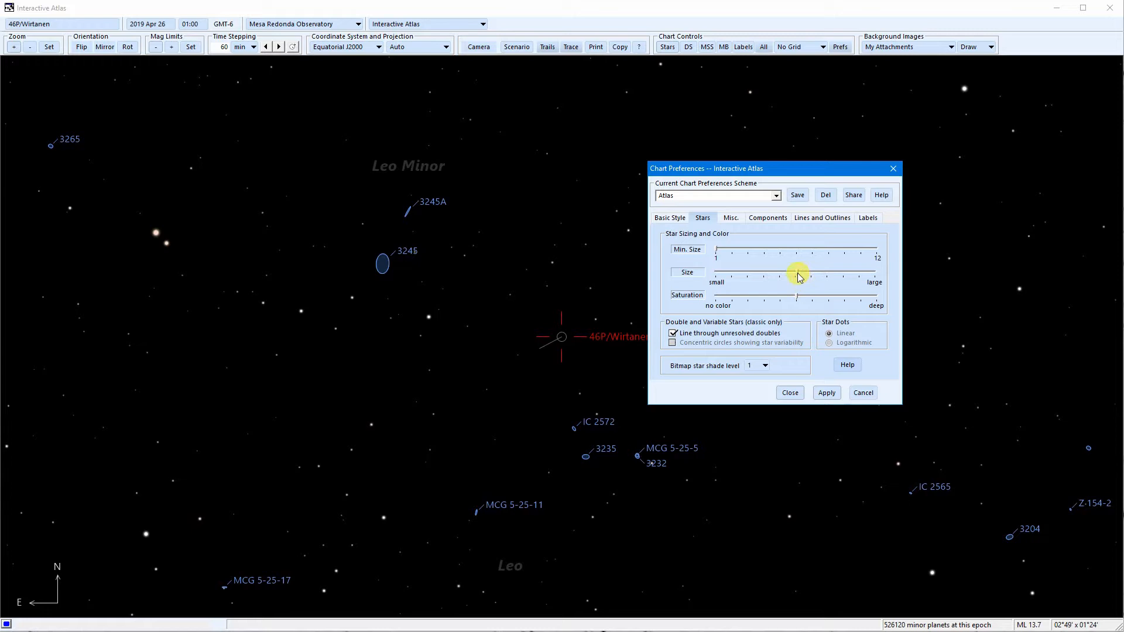
pyautogui.click(826, 392)
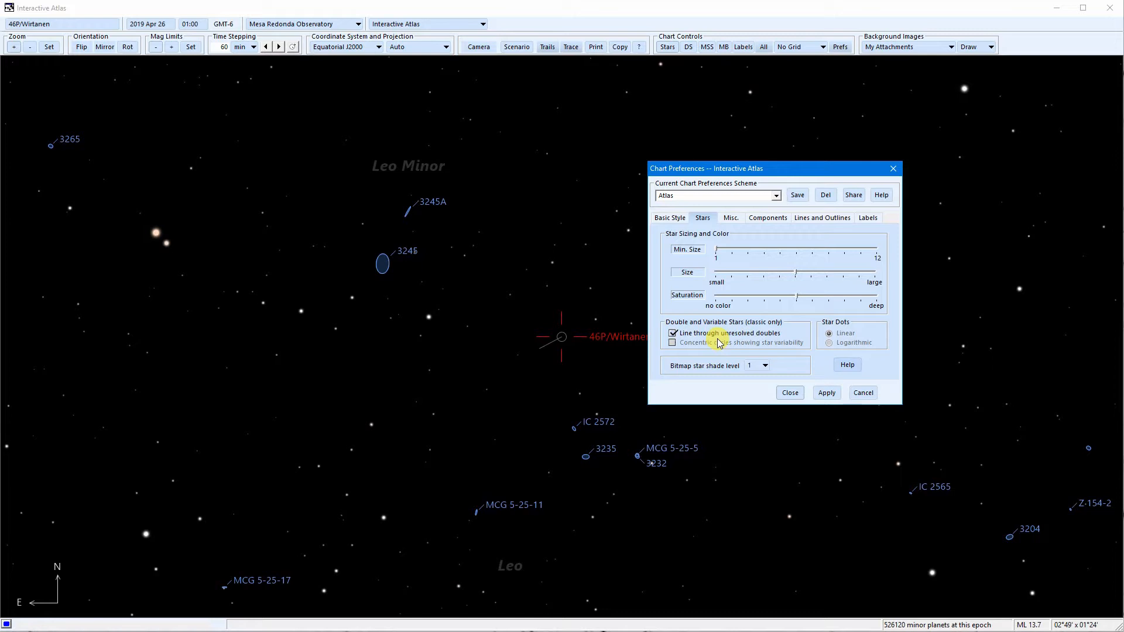
pyautogui.click(676, 222)
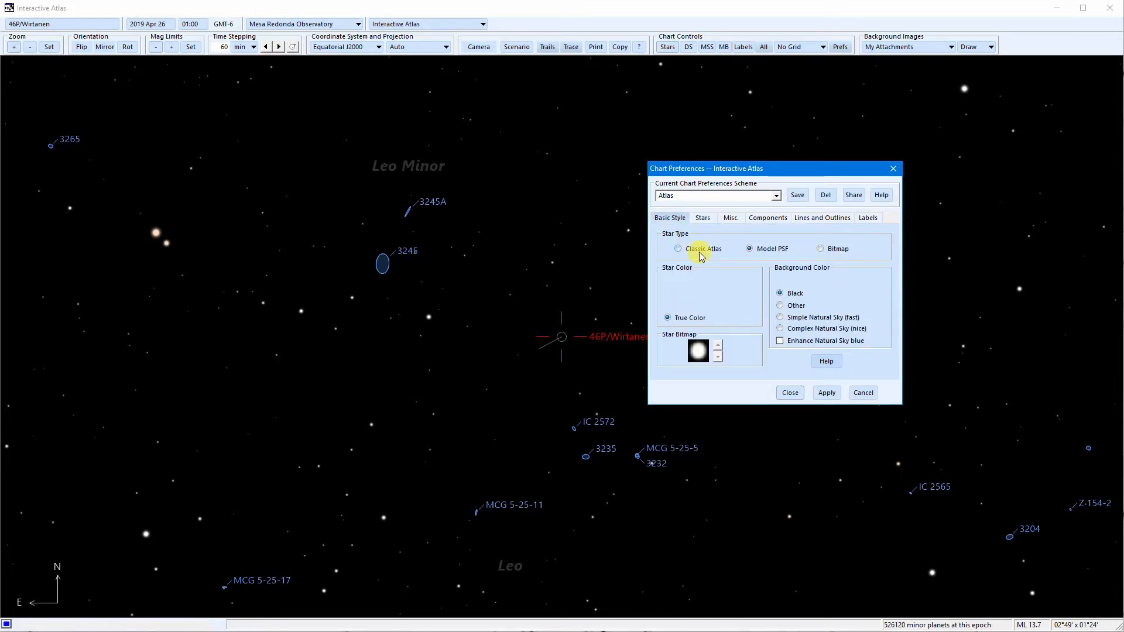
pyautogui.click(702, 219)
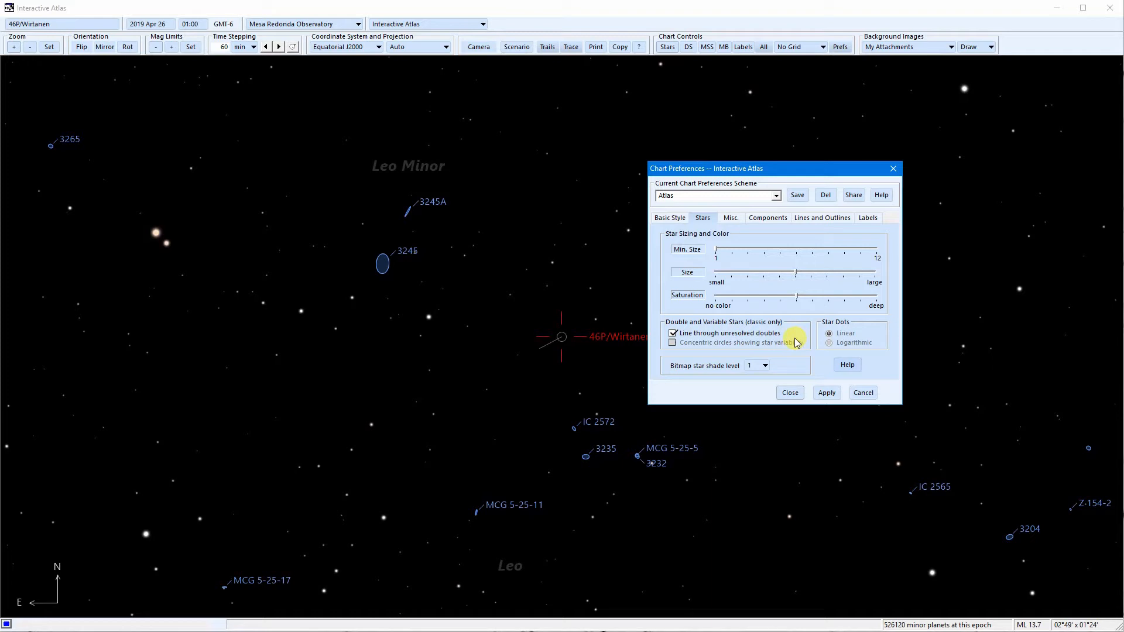
# Step: Set chart objects to draw always as fixed symbols and apply the change
pyautogui.click(731, 219)
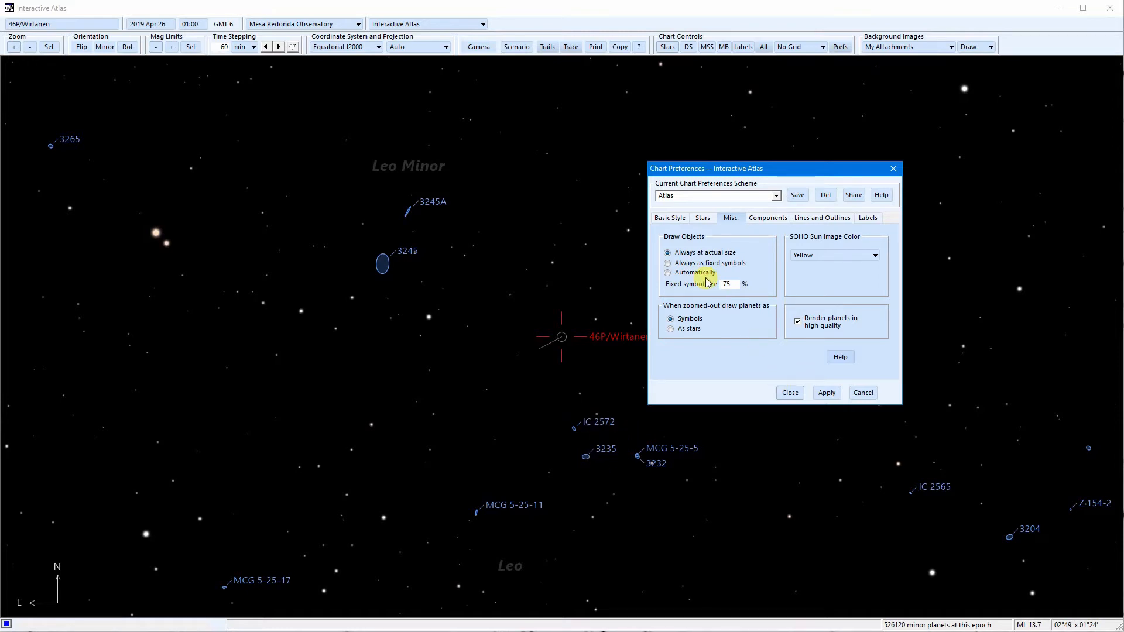
pyautogui.click(669, 264)
pyautogui.click(827, 393)
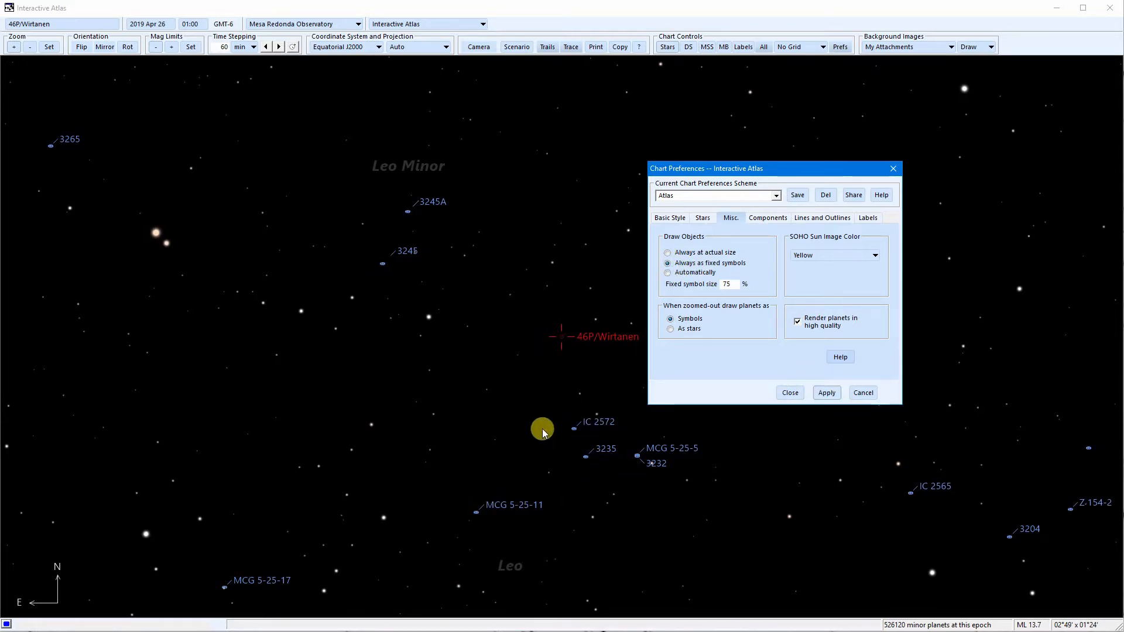
# Step: Apply the Automatically option for drawing objects, and switch back to Always at actual size
pyautogui.click(668, 273)
pyautogui.click(830, 394)
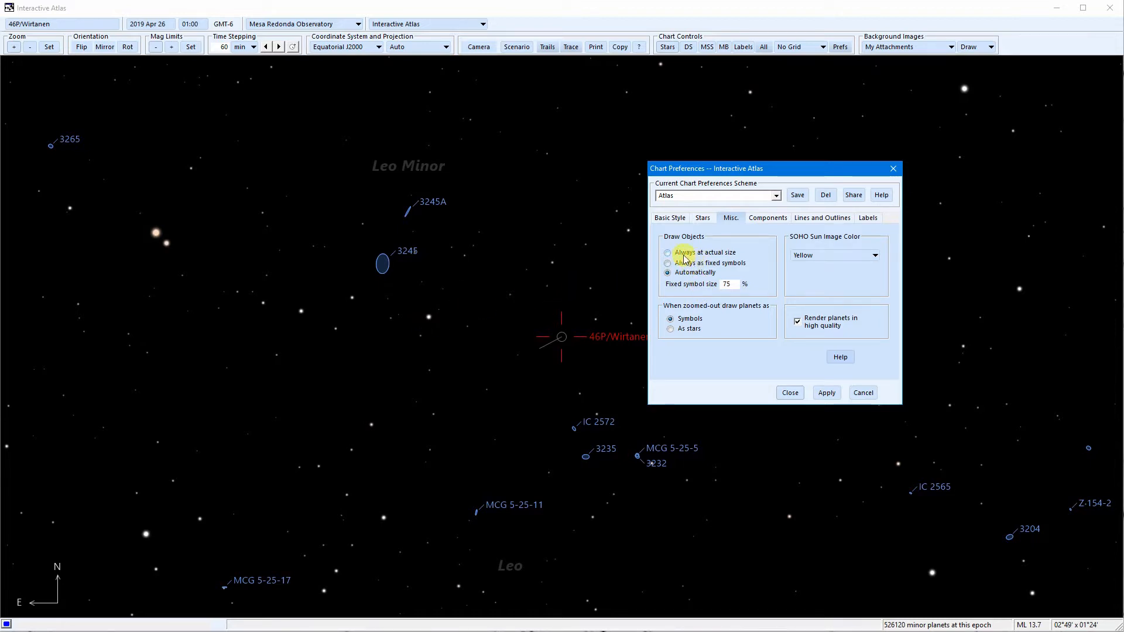
pyautogui.click(831, 395)
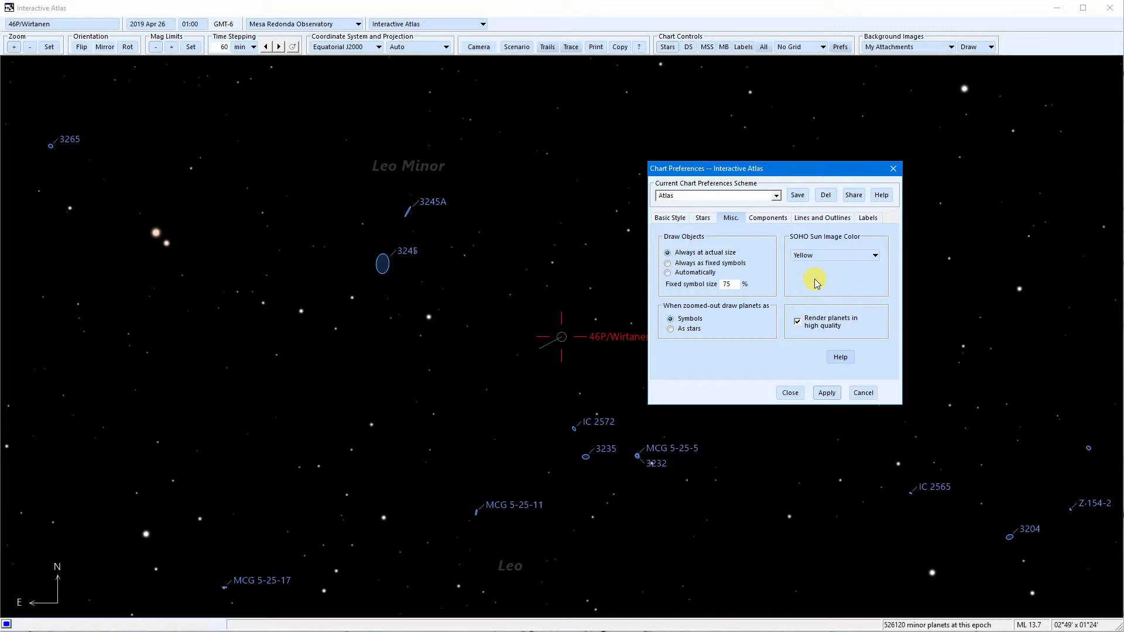
# Step: Examine the SOHO Sun image color choices and the option to render planets in high quality
pyautogui.click(815, 256)
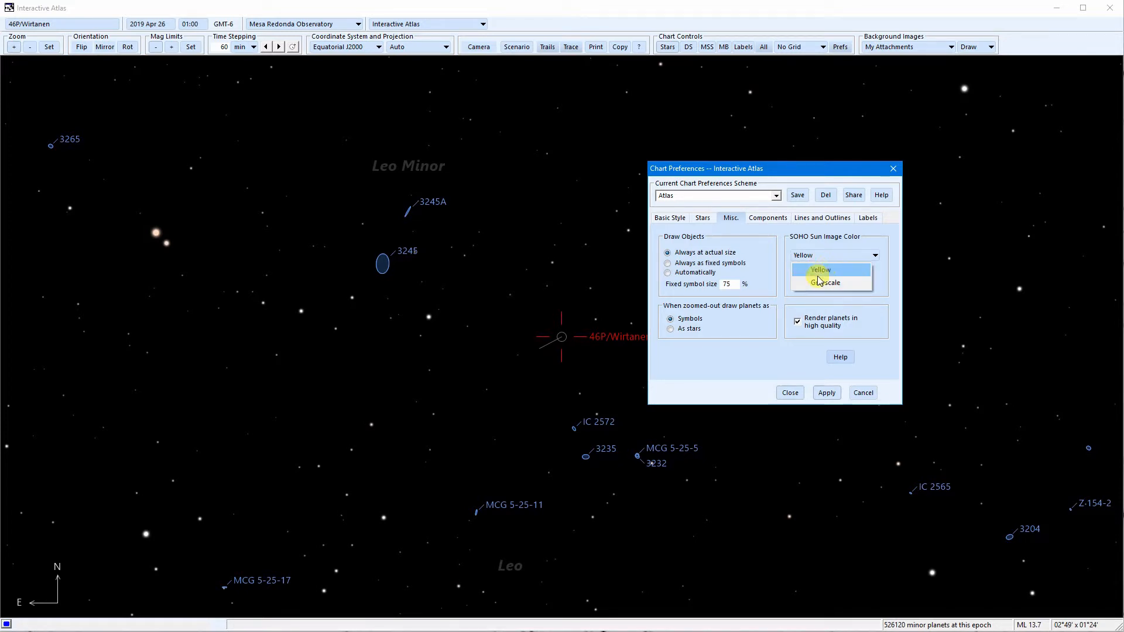
pyautogui.click(788, 264)
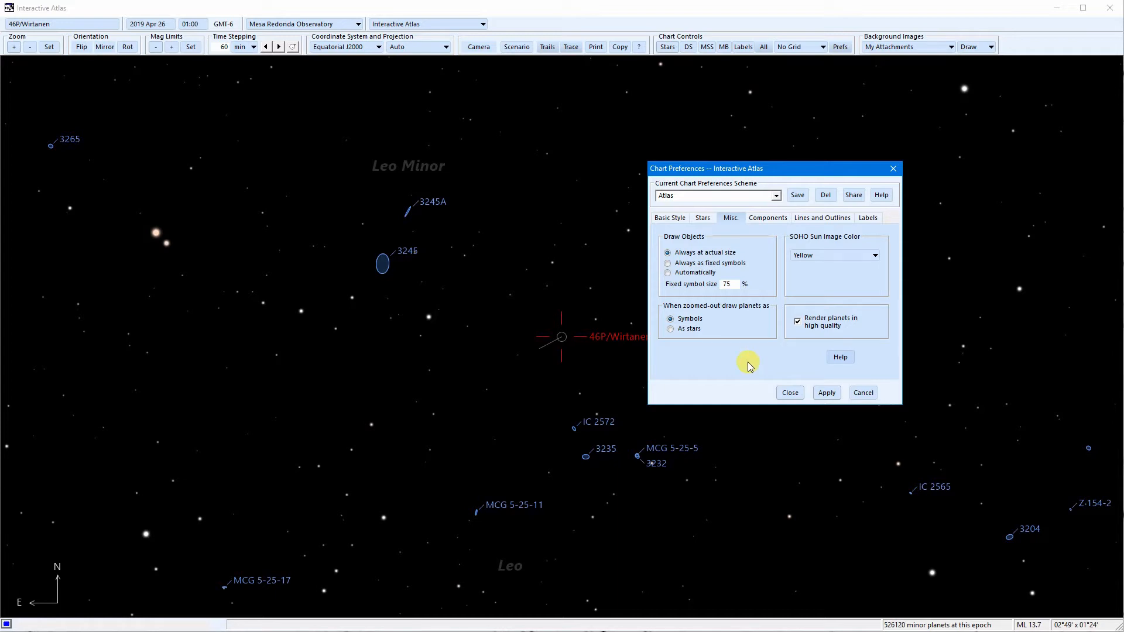
pyautogui.click(806, 325)
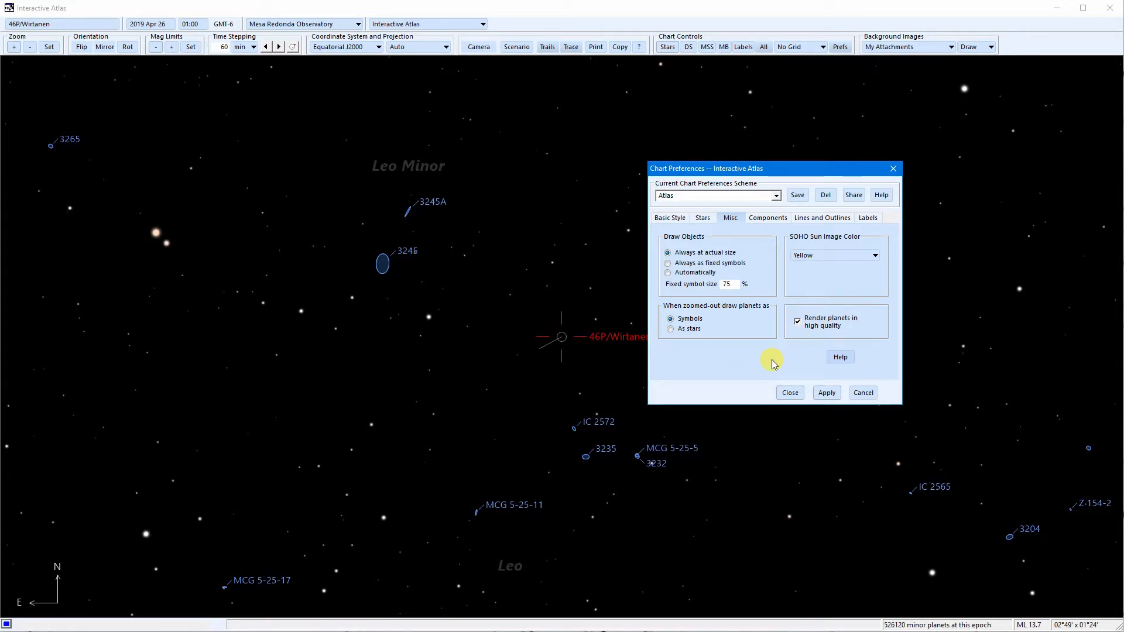
# Step: Review the comet and dark globule component styles, and turn off the fill for galaxies on the chart
pyautogui.click(767, 217)
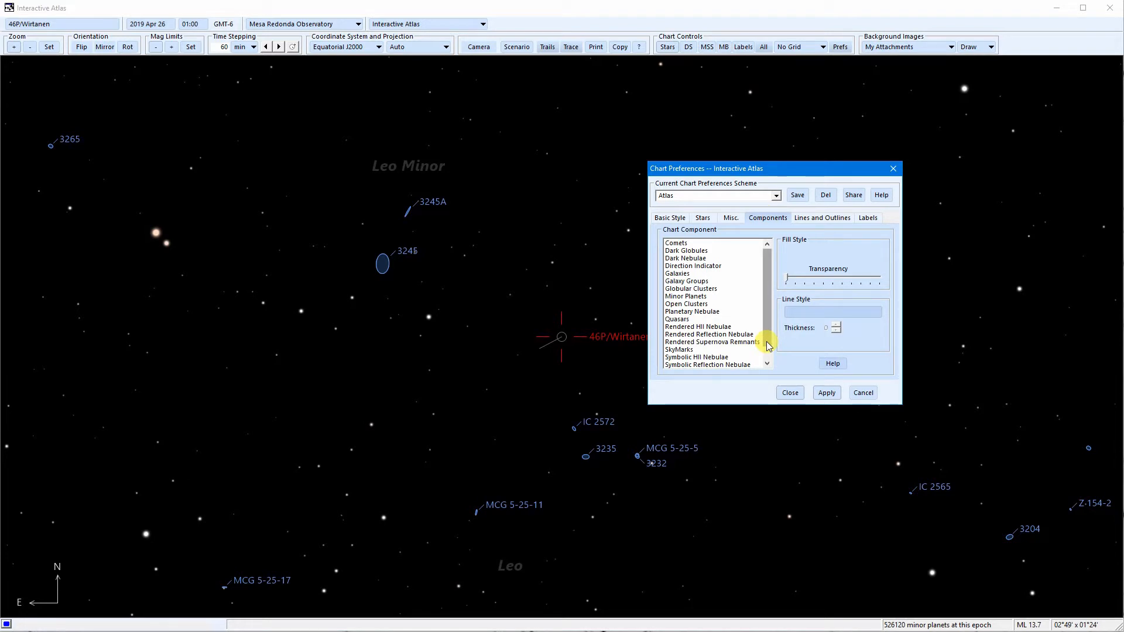
pyautogui.click(682, 244)
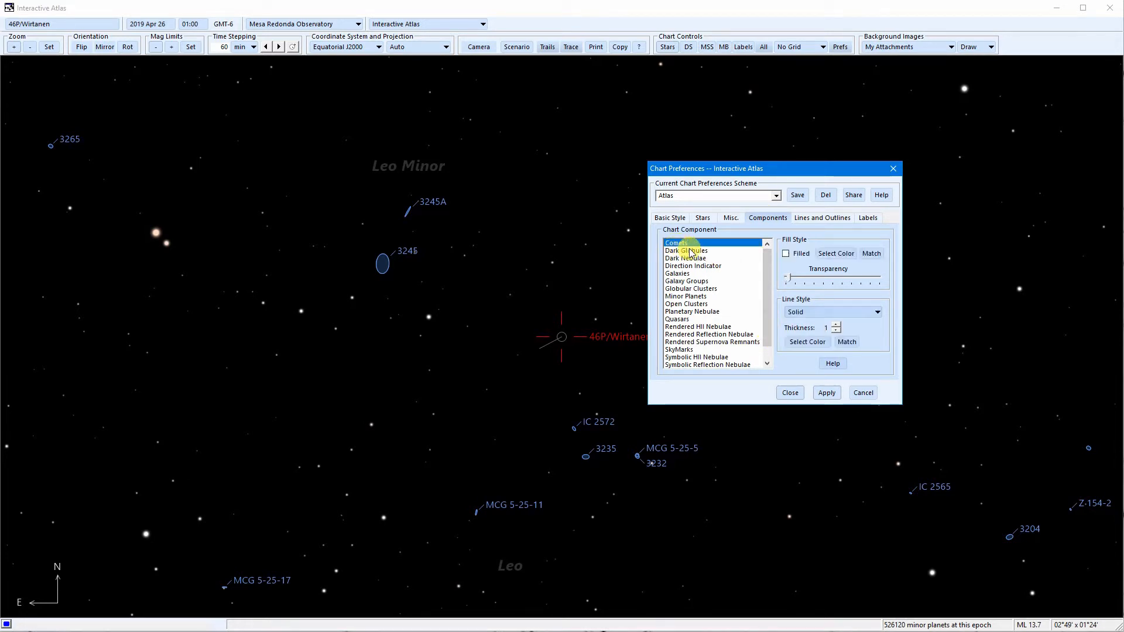
pyautogui.click(688, 250)
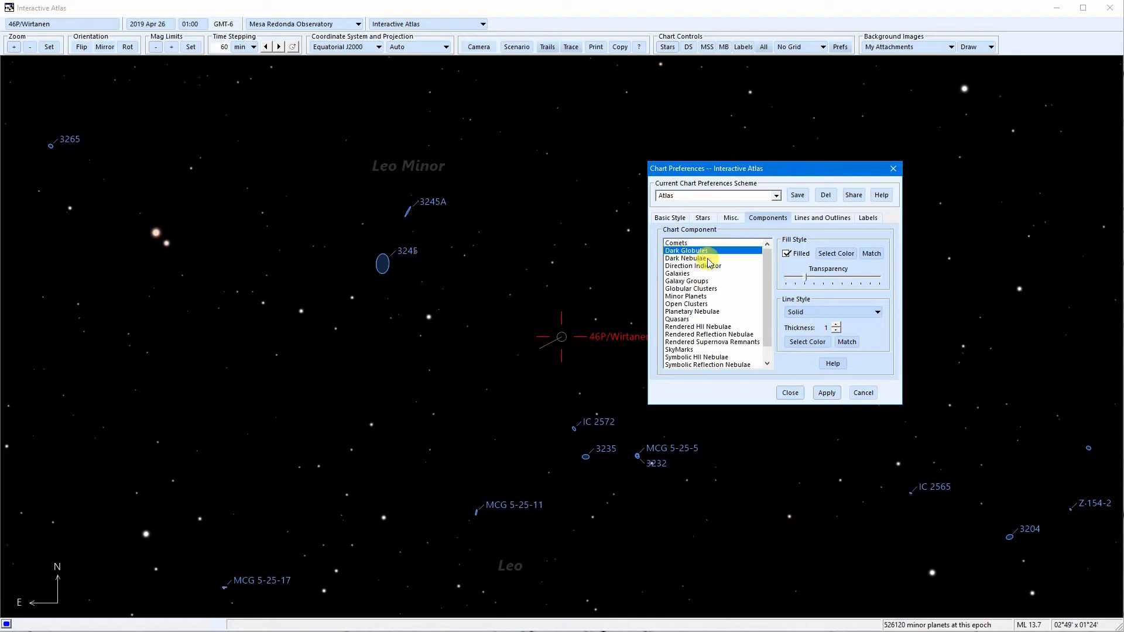
pyautogui.click(684, 274)
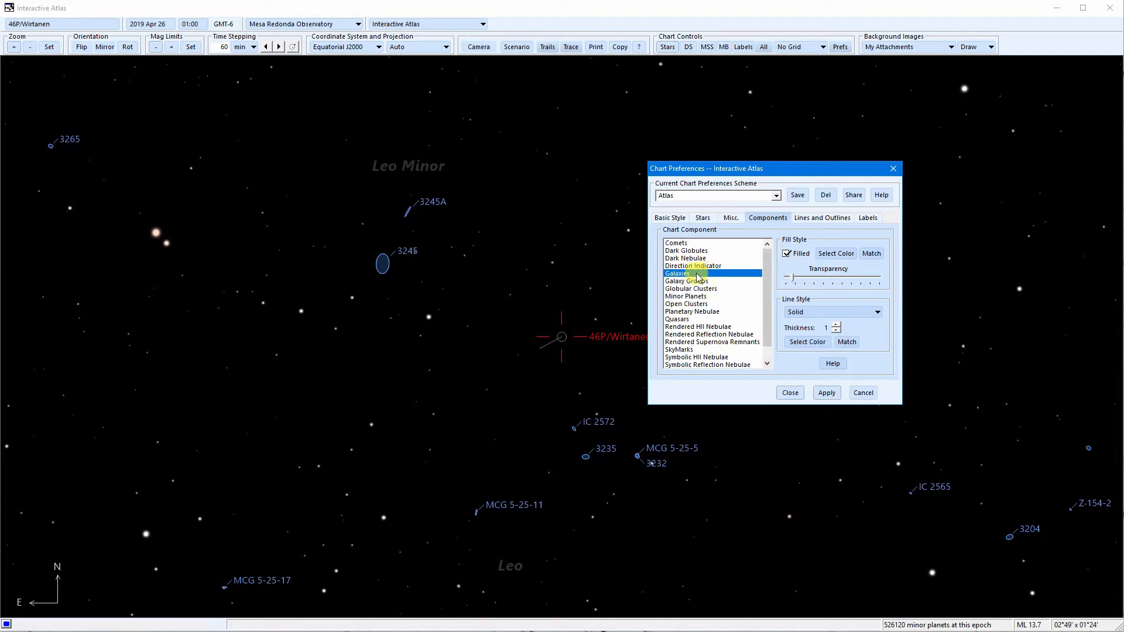
pyautogui.click(786, 254)
pyautogui.click(827, 393)
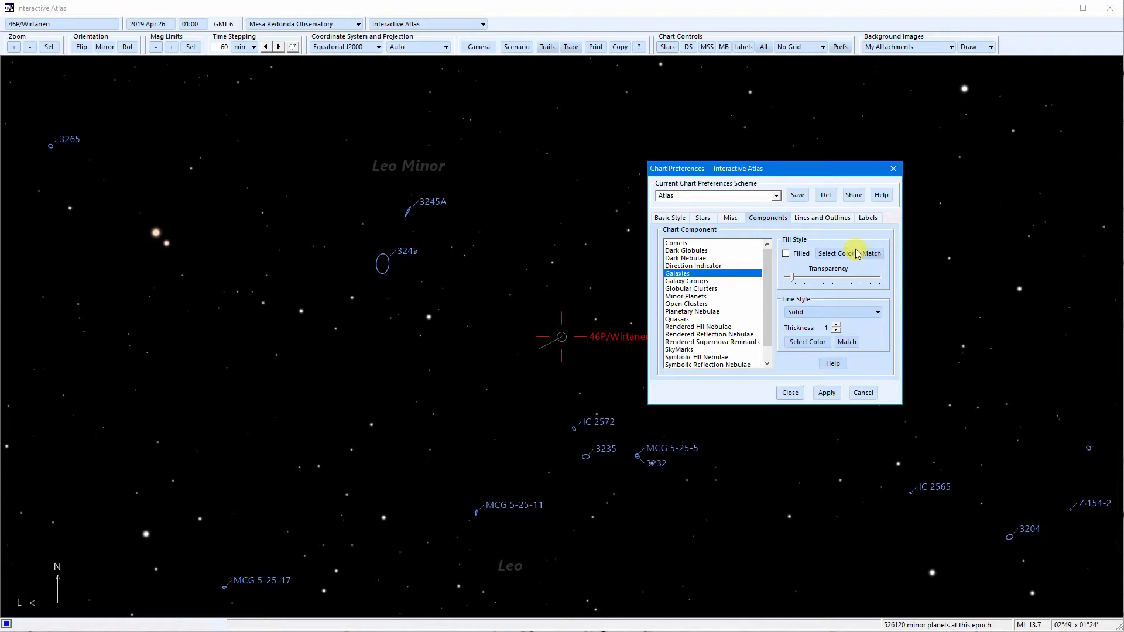
# Step: Apply filled galaxies with a line thickness of 2, and return the thickness to 1
pyautogui.click(794, 256)
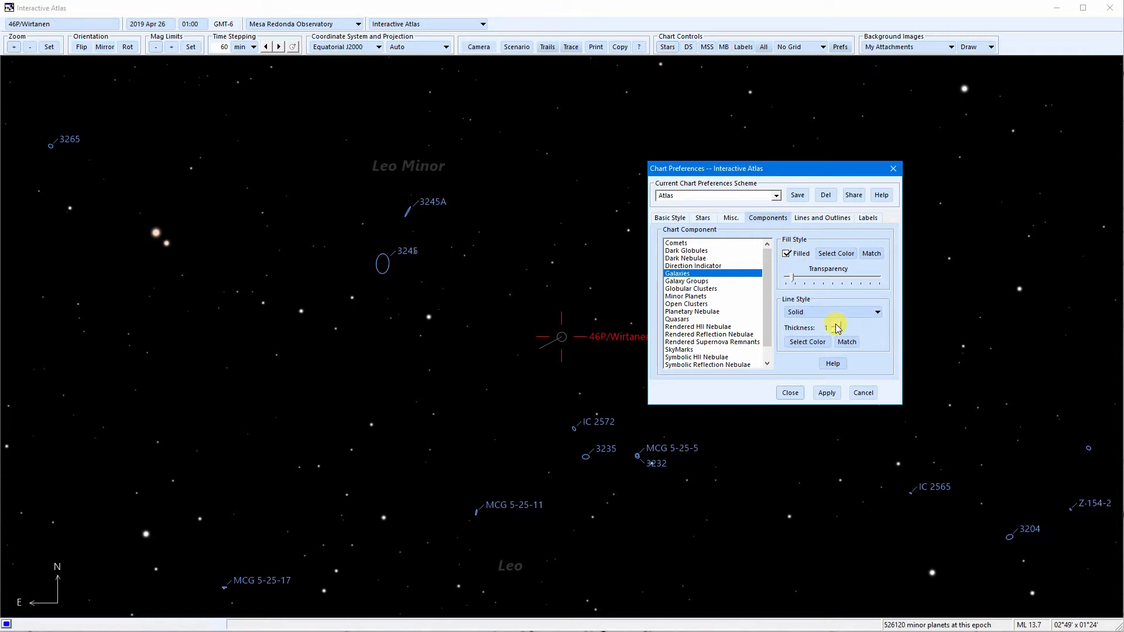
pyautogui.click(826, 393)
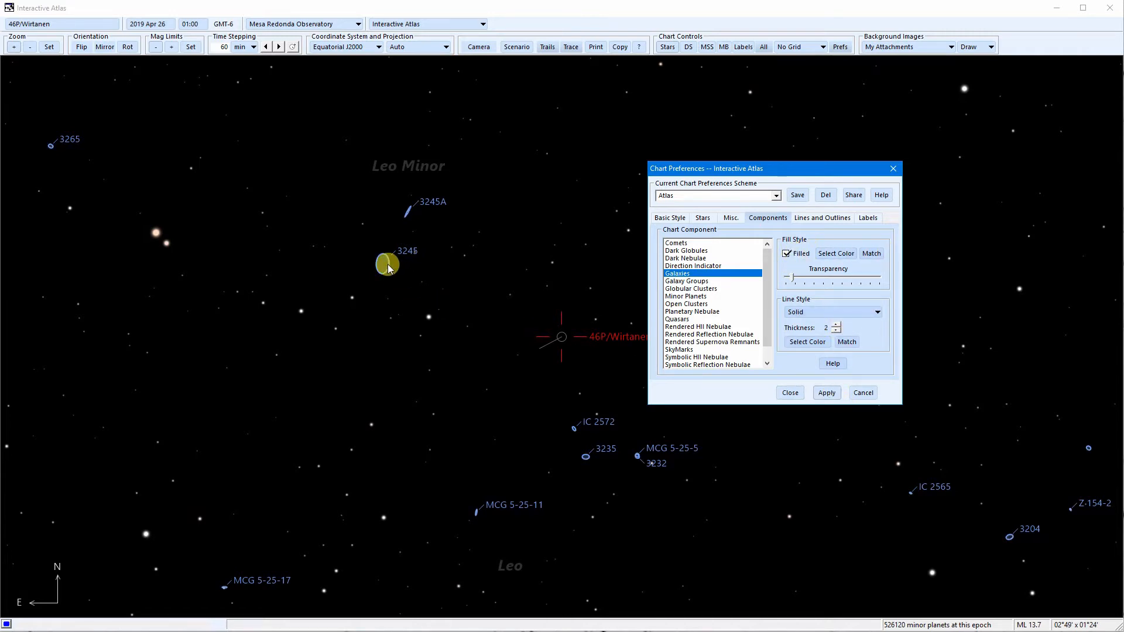
pyautogui.click(836, 331)
pyautogui.click(827, 393)
# Step: Check the color selection for the galaxies' outline and keep the current color
pyautogui.click(808, 341)
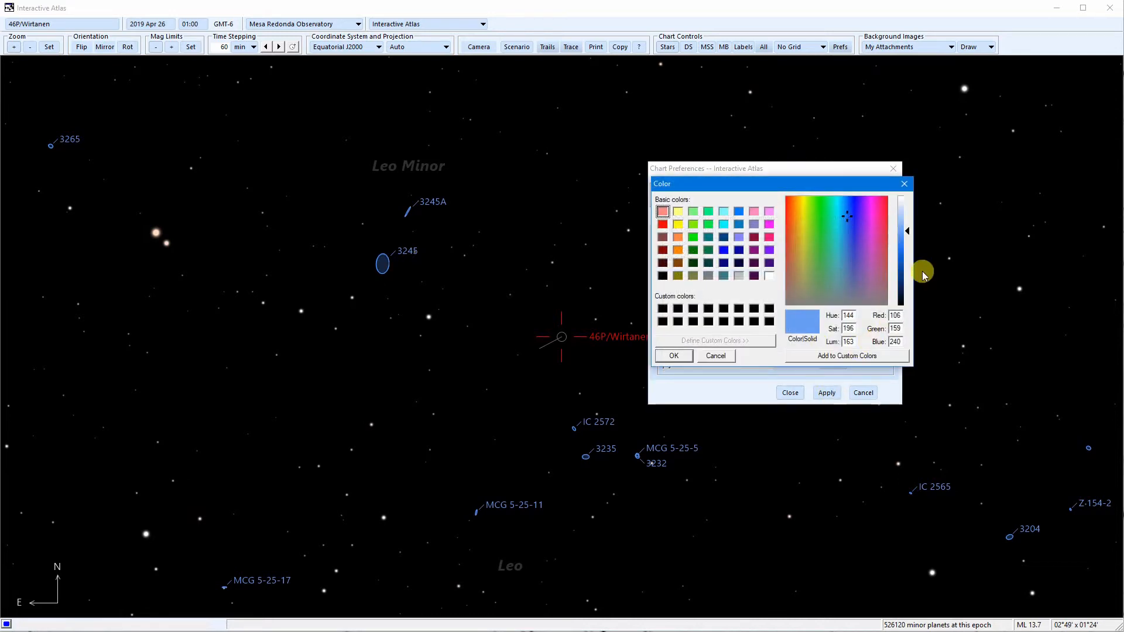
pyautogui.click(674, 357)
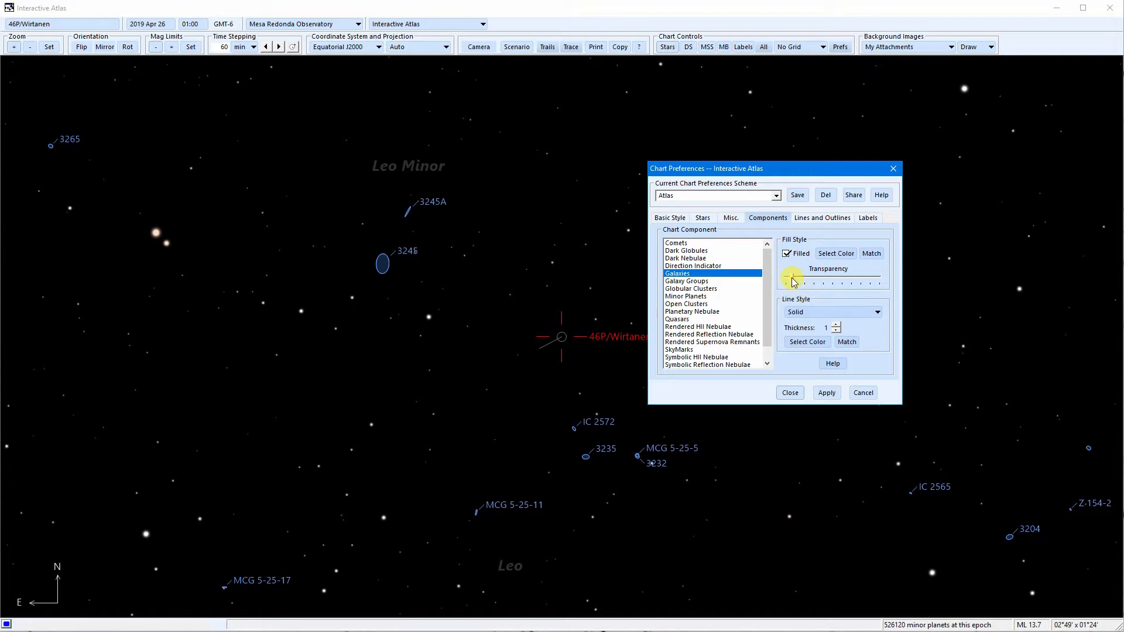
# Step: Apply a high fill transparency setting to the galaxies, and lower it to near the low end of the scale
pyautogui.moveTo(799, 281); pyautogui.dragTo(852, 282)
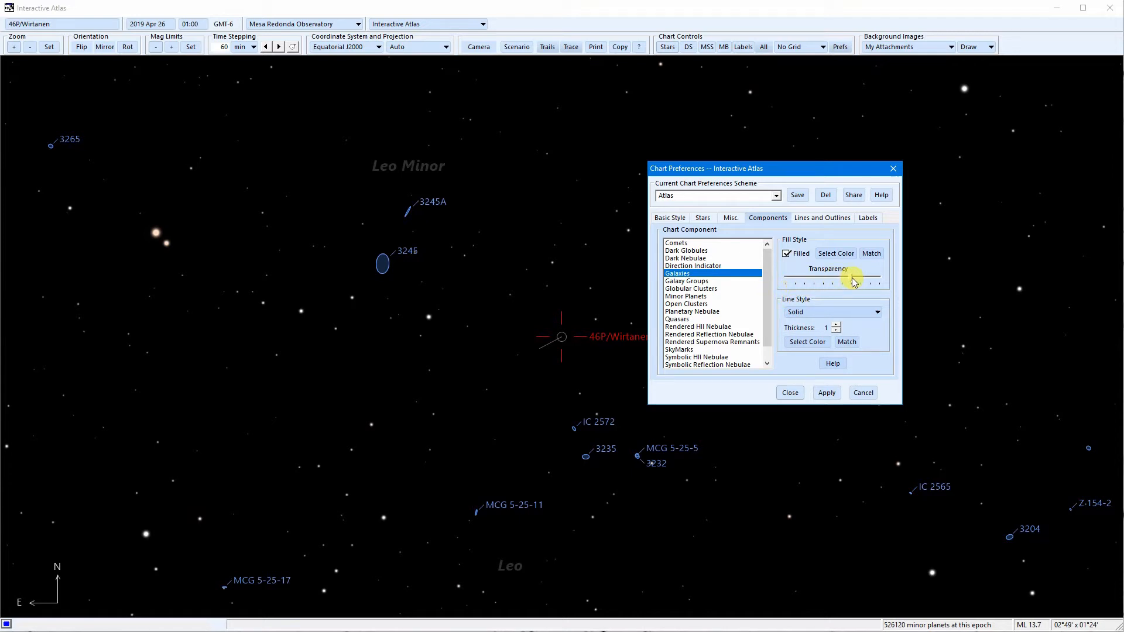
pyautogui.click(826, 393)
pyautogui.moveTo(851, 282); pyautogui.dragTo(802, 281)
pyautogui.click(826, 393)
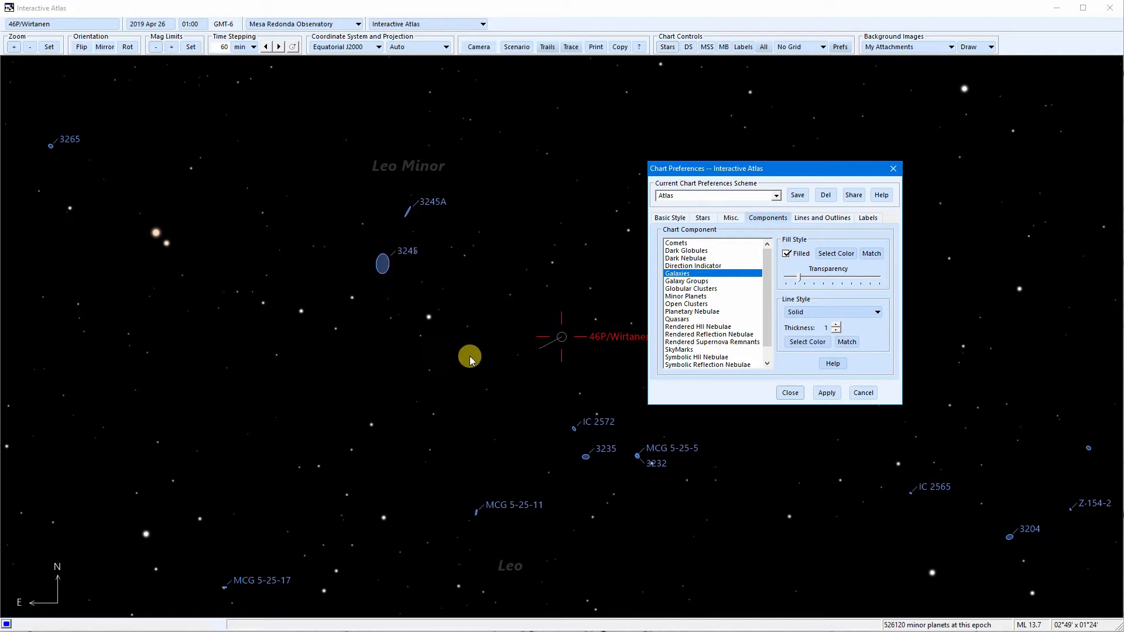
# Step: Examine the line styles of the Milky Way, Meridian Line and Horizon Line, including the horizon line's color choices
pyautogui.click(825, 217)
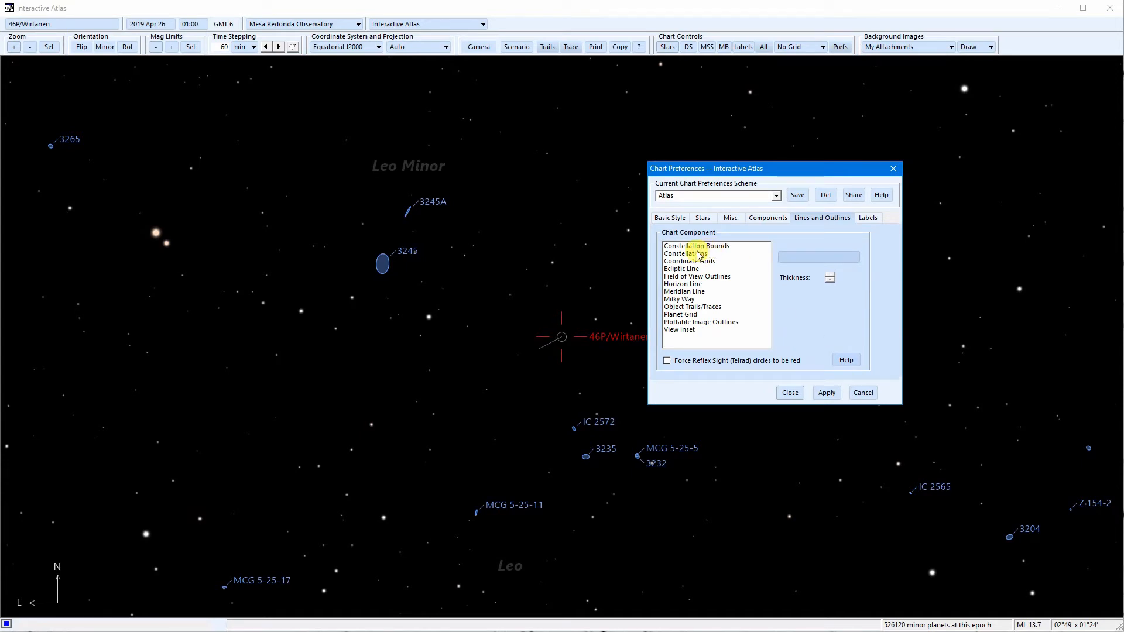
pyautogui.click(688, 299)
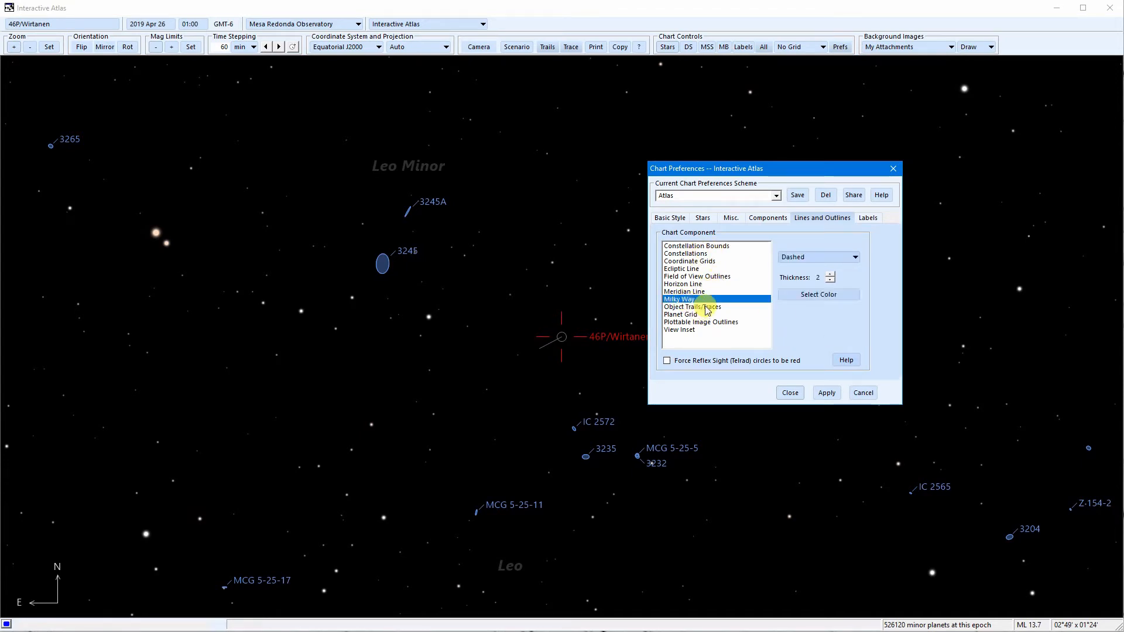
pyautogui.click(693, 292)
pyautogui.click(701, 285)
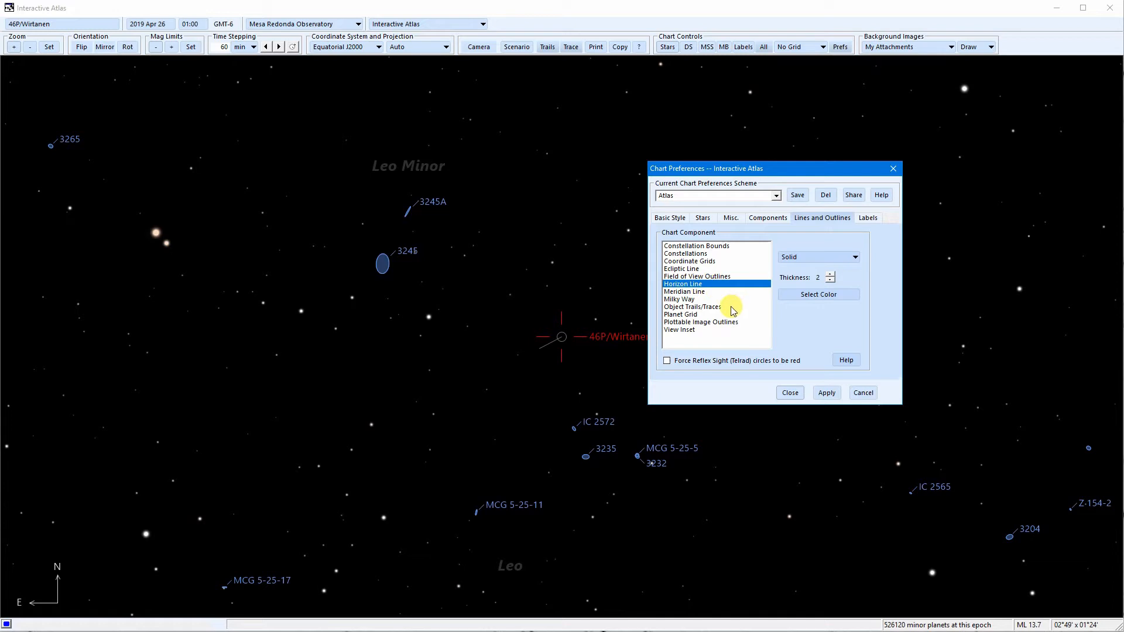
pyautogui.click(817, 294)
pyautogui.click(723, 357)
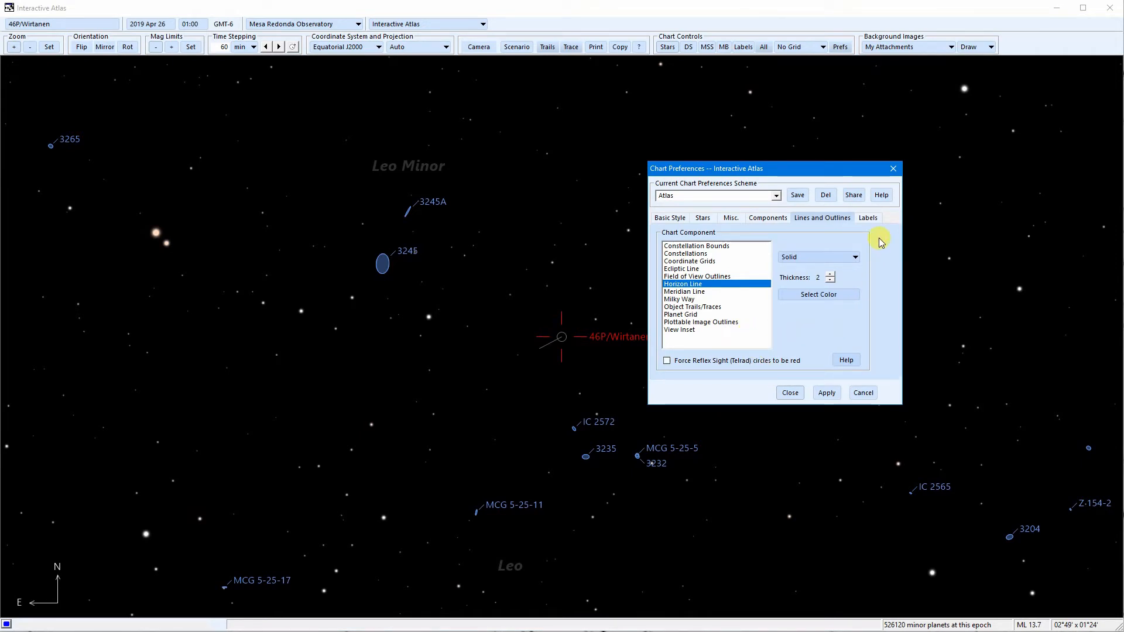
# Step: Look through the chart component labels that can be styled and cancel the chart preferences
pyautogui.click(869, 219)
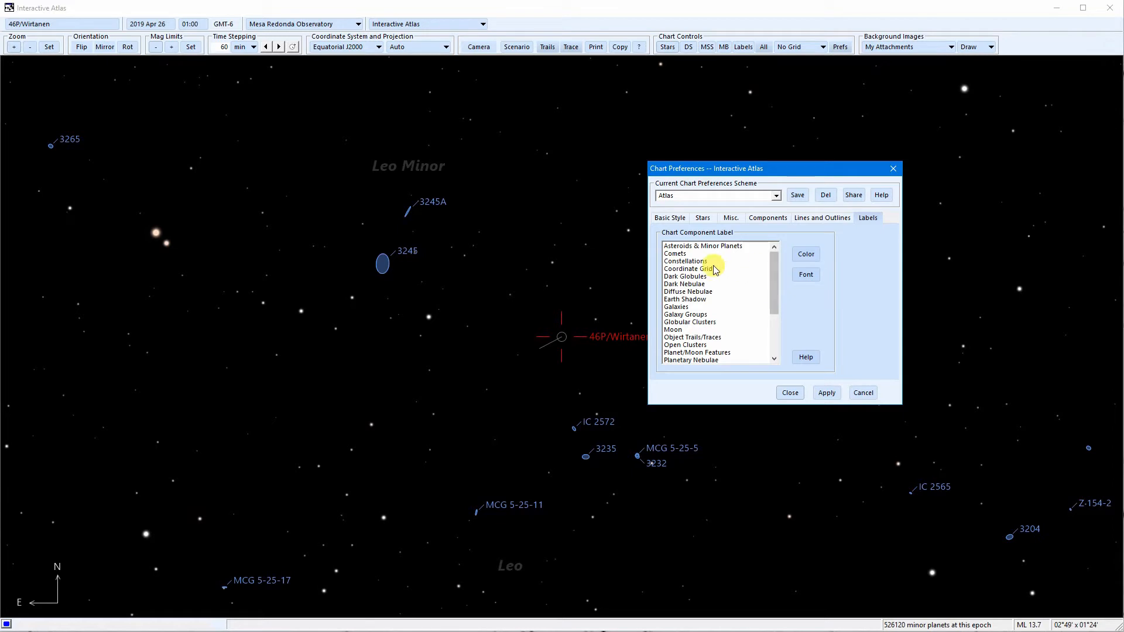
pyautogui.click(683, 255)
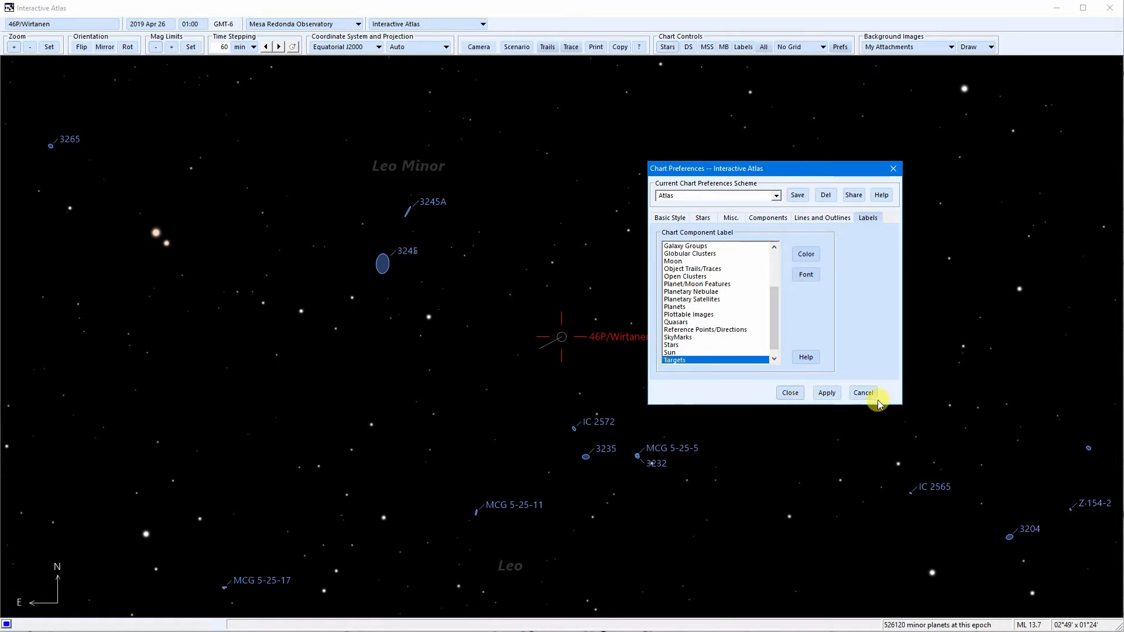
pyautogui.click(860, 393)
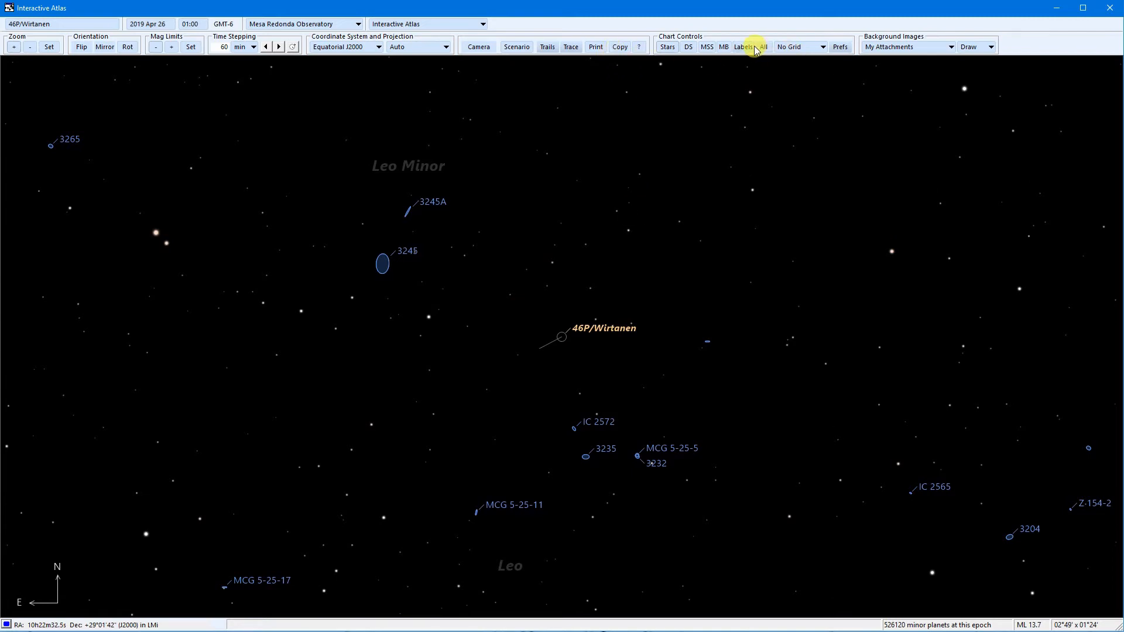
# Step: Set the font size of the comet labels to 16 in the chart preferences and apply it to the chart
pyautogui.click(840, 47)
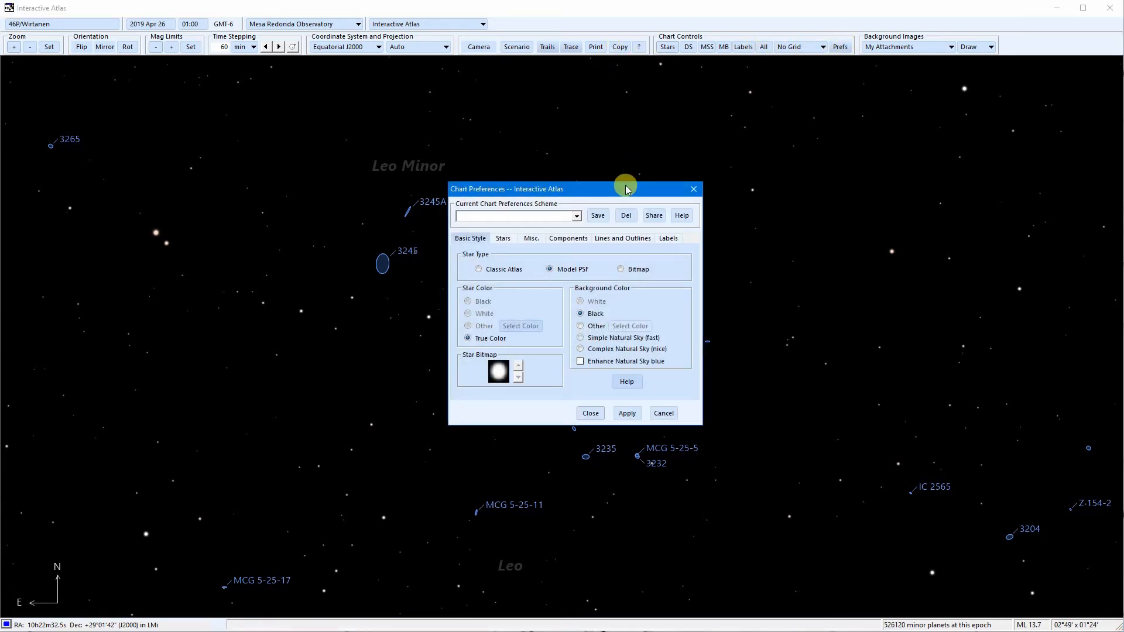
pyautogui.moveTo(625, 186); pyautogui.dragTo(934, 152)
pyautogui.click(983, 215)
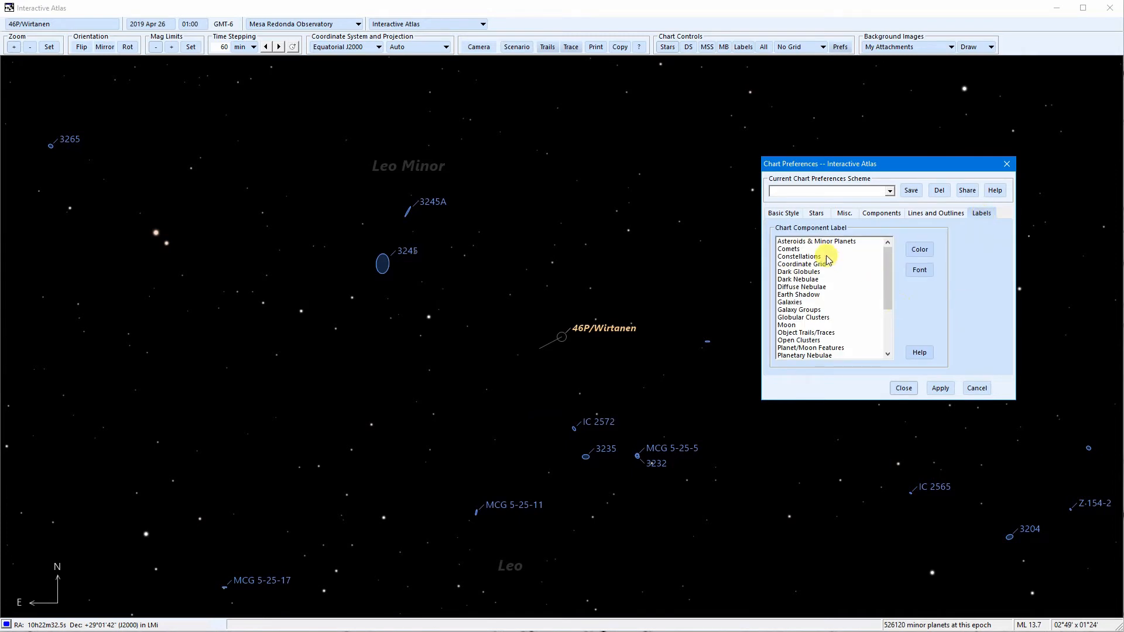
pyautogui.click(789, 250)
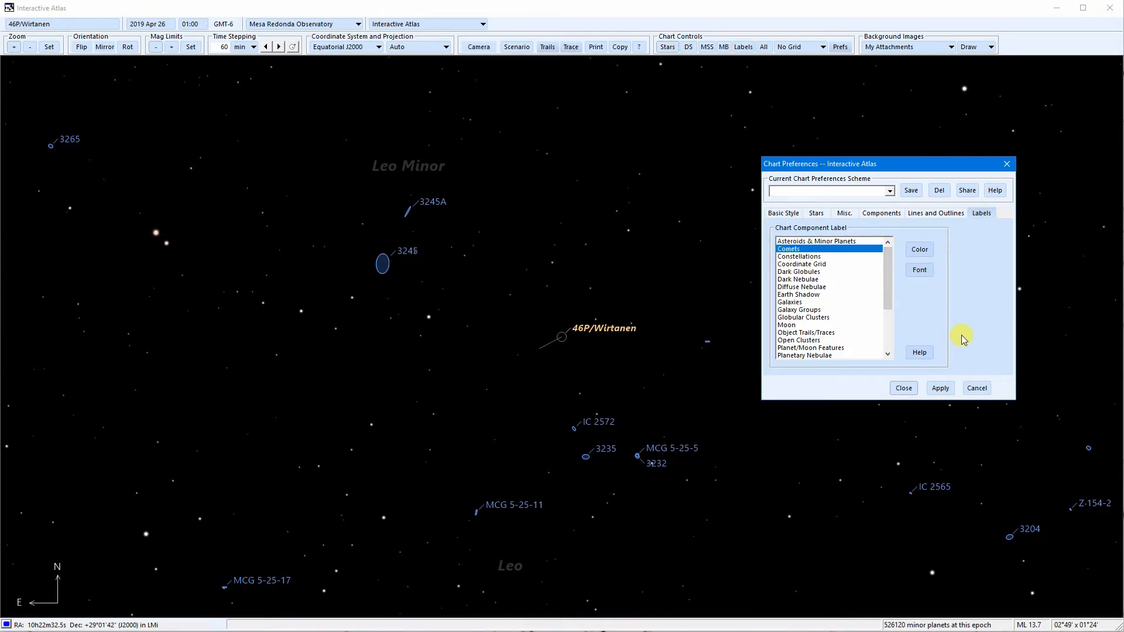
pyautogui.click(919, 269)
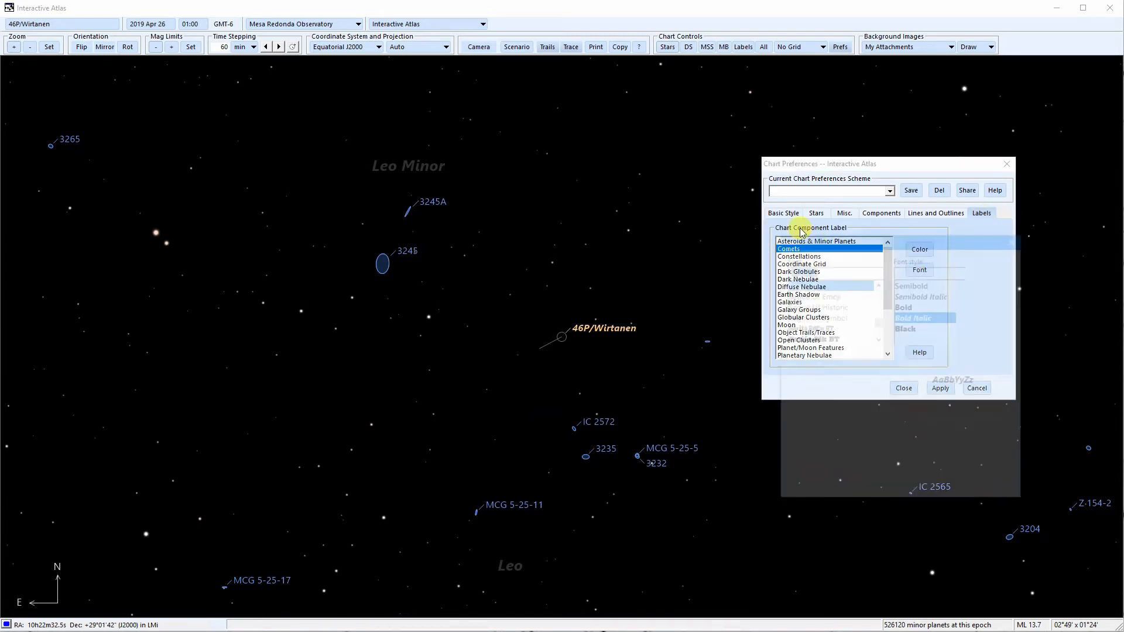
pyautogui.click(985, 308)
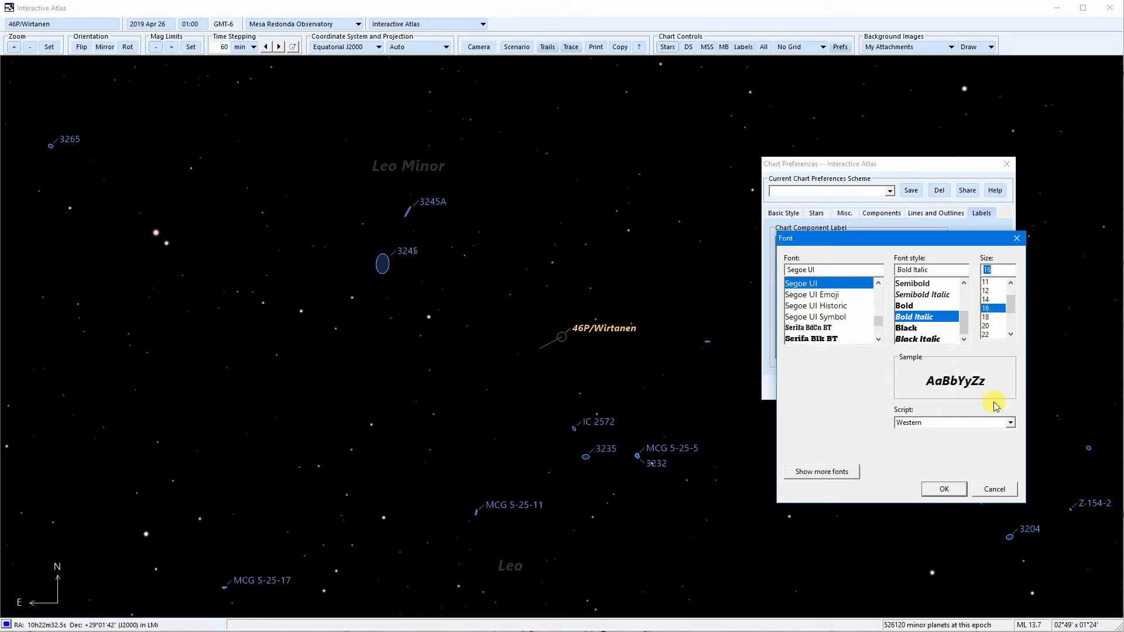
pyautogui.click(944, 489)
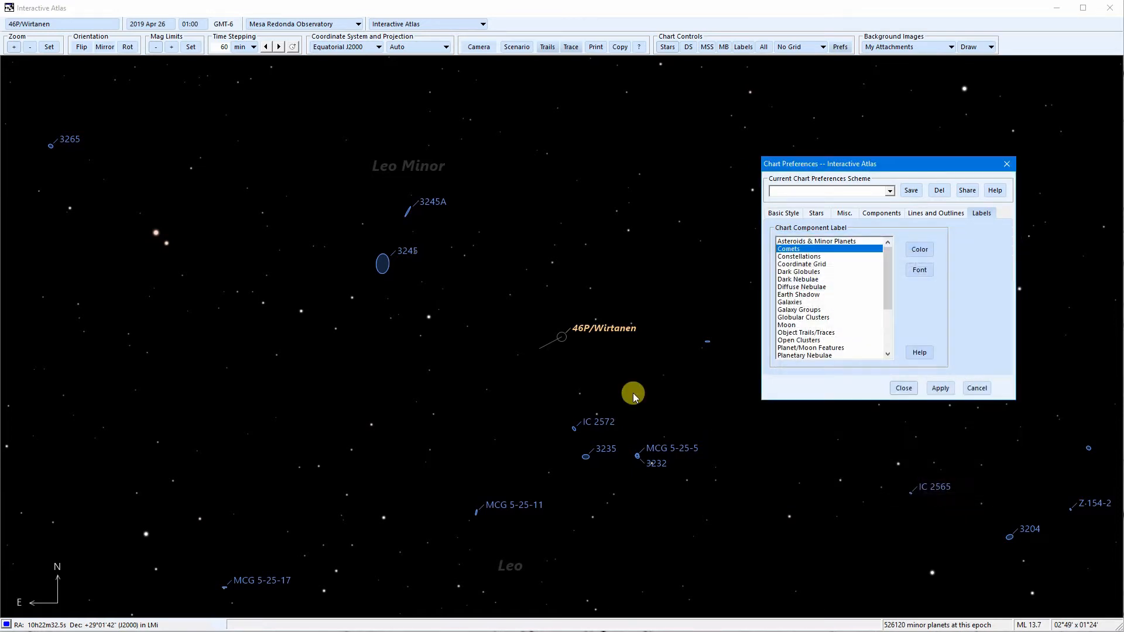
pyautogui.click(940, 388)
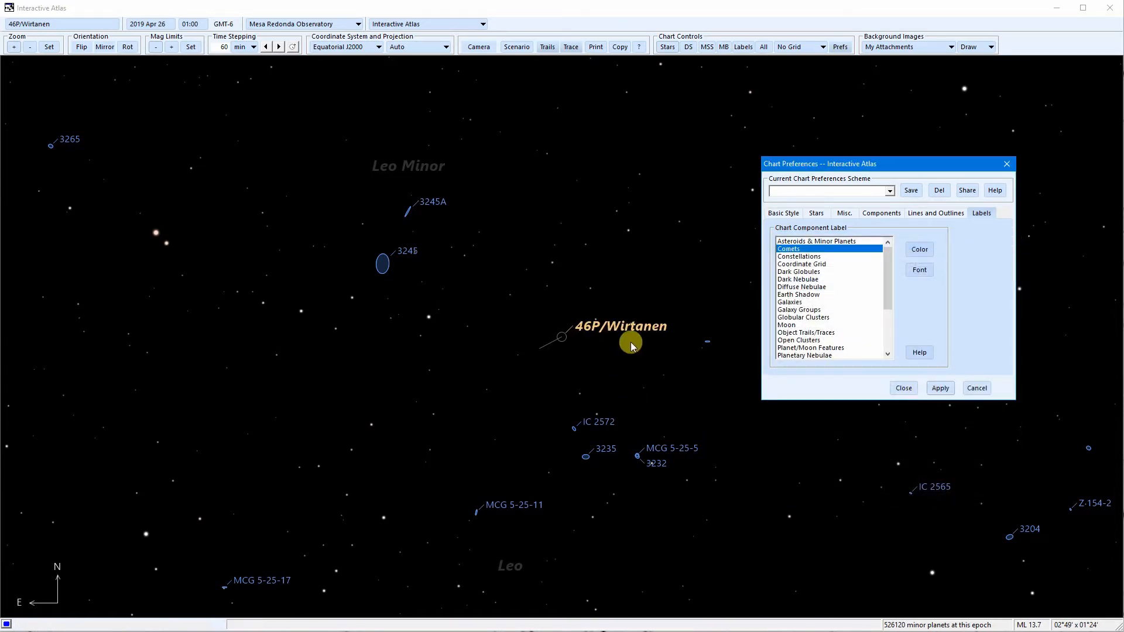
# Step: Darken the comet labels' color to an orange of red 211, green 137, blue 24 and apply it
pyautogui.click(930, 257)
pyautogui.moveTo(1021, 219); pyautogui.dragTo(1019, 254)
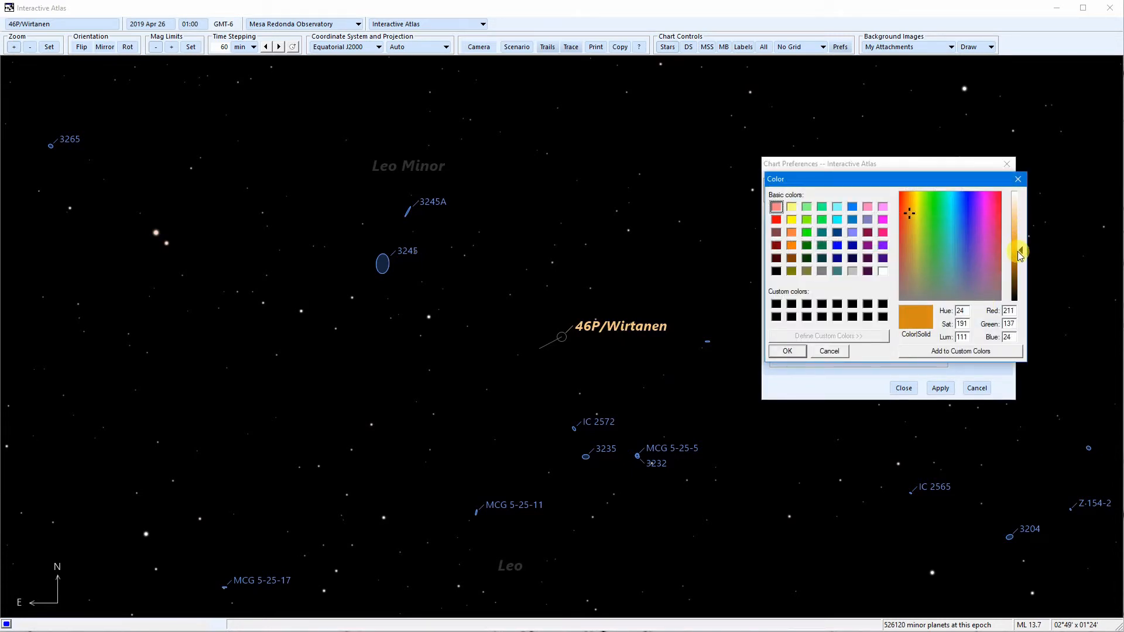
pyautogui.click(787, 352)
pyautogui.click(935, 389)
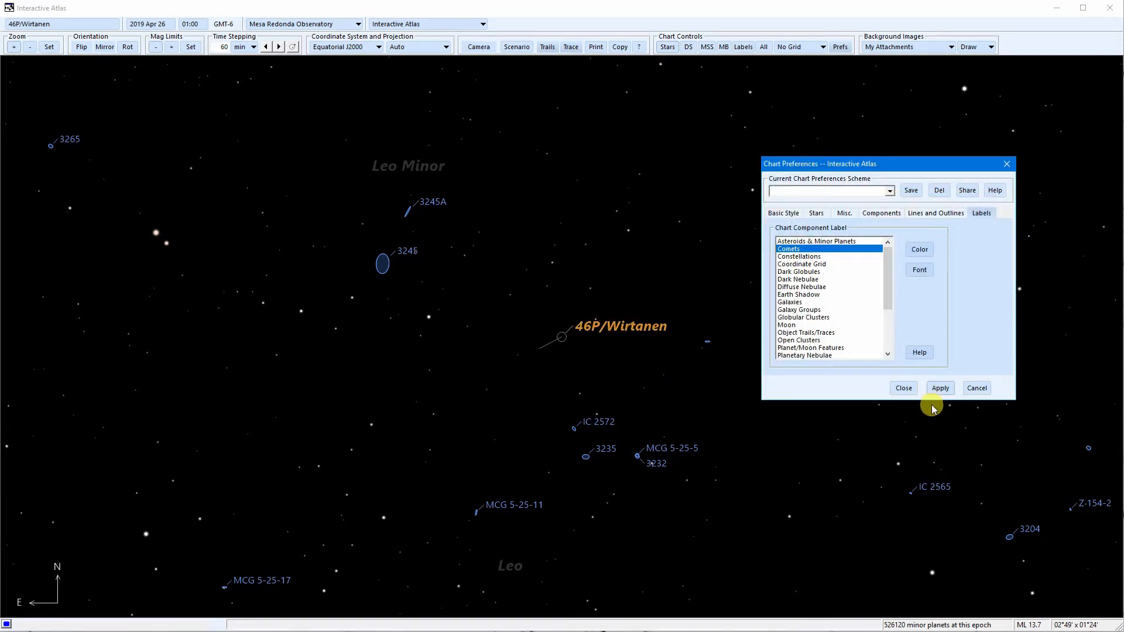
# Step: Check the available chart preferences schemes without choosing one, and cancel the preferences to discard the comet label changes
pyautogui.moveTo(889, 281); pyautogui.dragTo(893, 244)
pyautogui.click(887, 191)
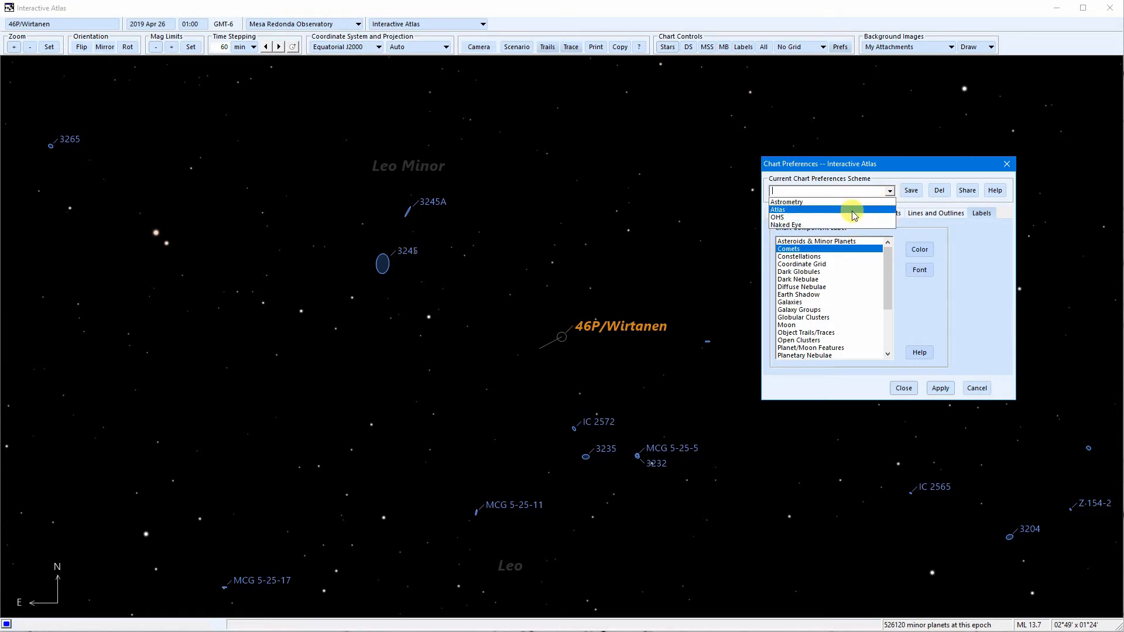
pyautogui.click(988, 253)
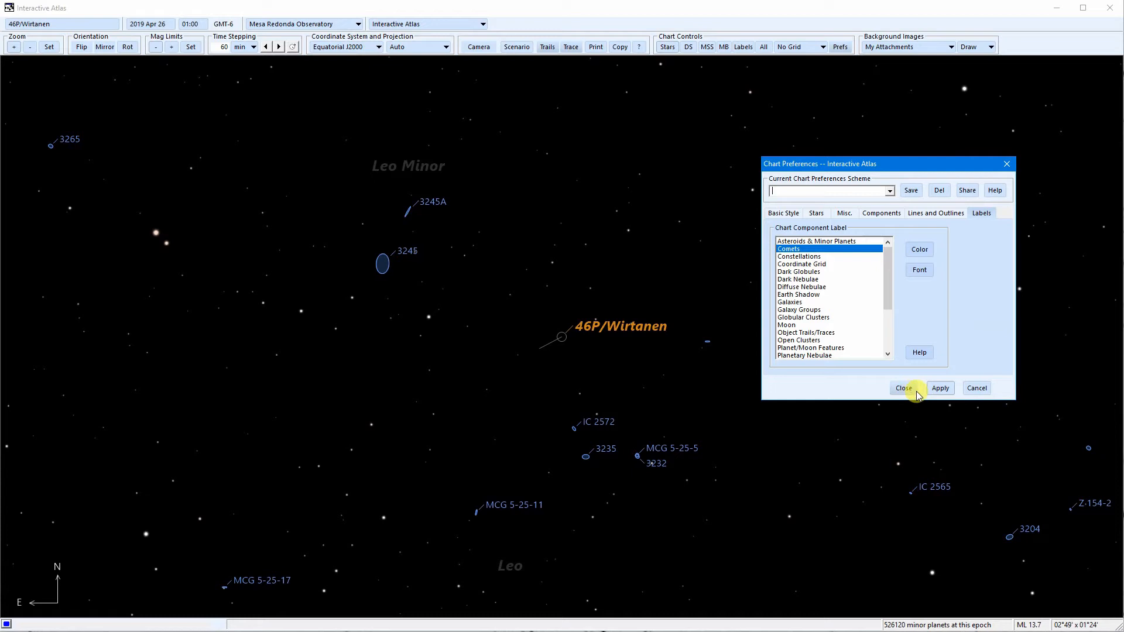
pyautogui.click(969, 387)
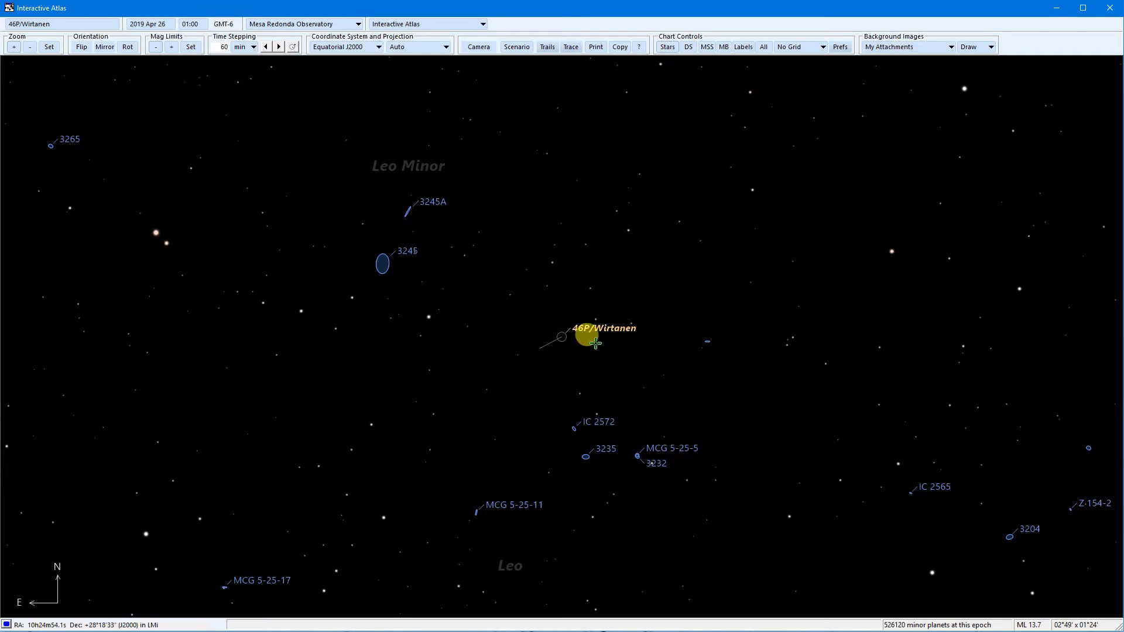
# Step: Download a 4 arc min Second Generation DSS (Red) image of galaxy NGC 3245 from SkyView into My Attachments
pyautogui.rightClick(382, 265)
pyautogui.click(381, 262)
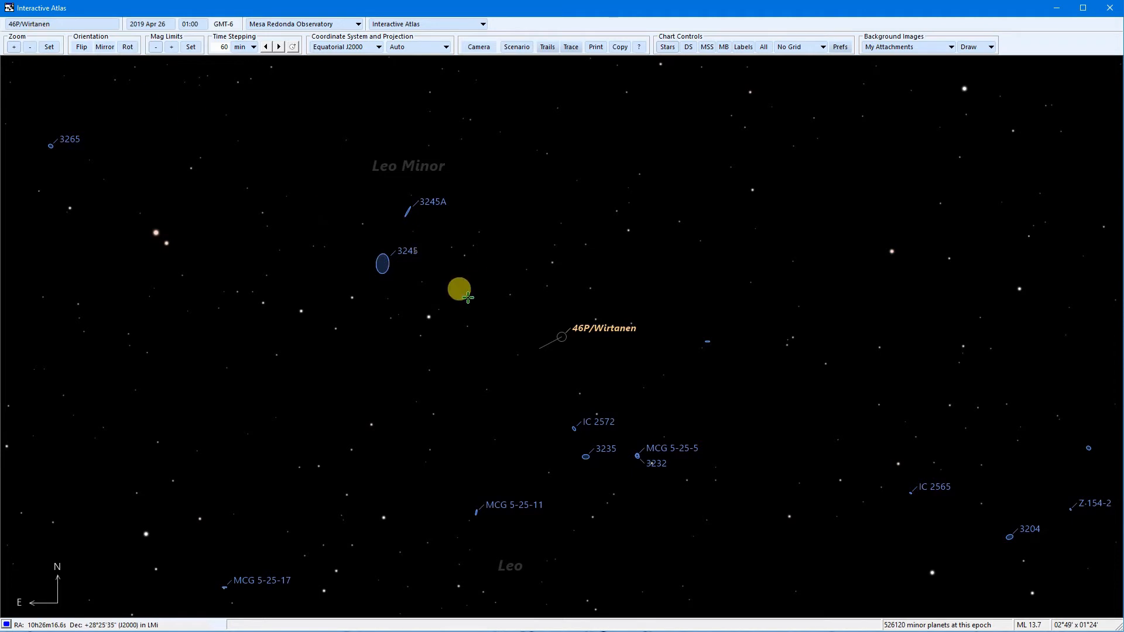
pyautogui.rightClick(382, 266)
pyautogui.moveTo(316, 211); pyautogui.dragTo(490, 273)
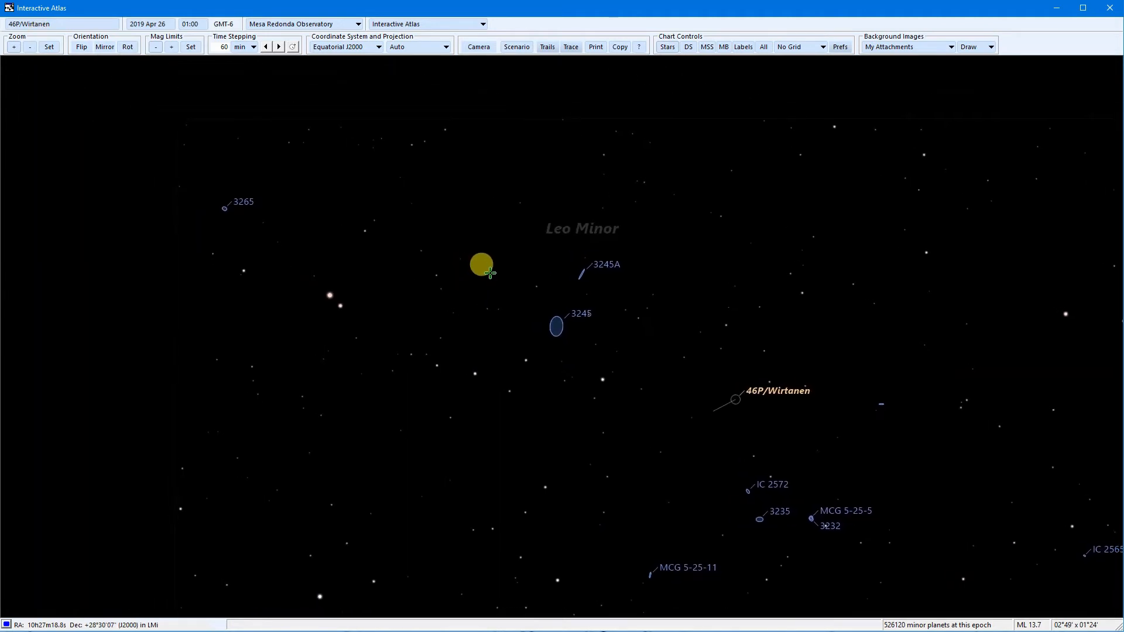
pyautogui.rightClick(558, 327)
pyautogui.click(13, 46)
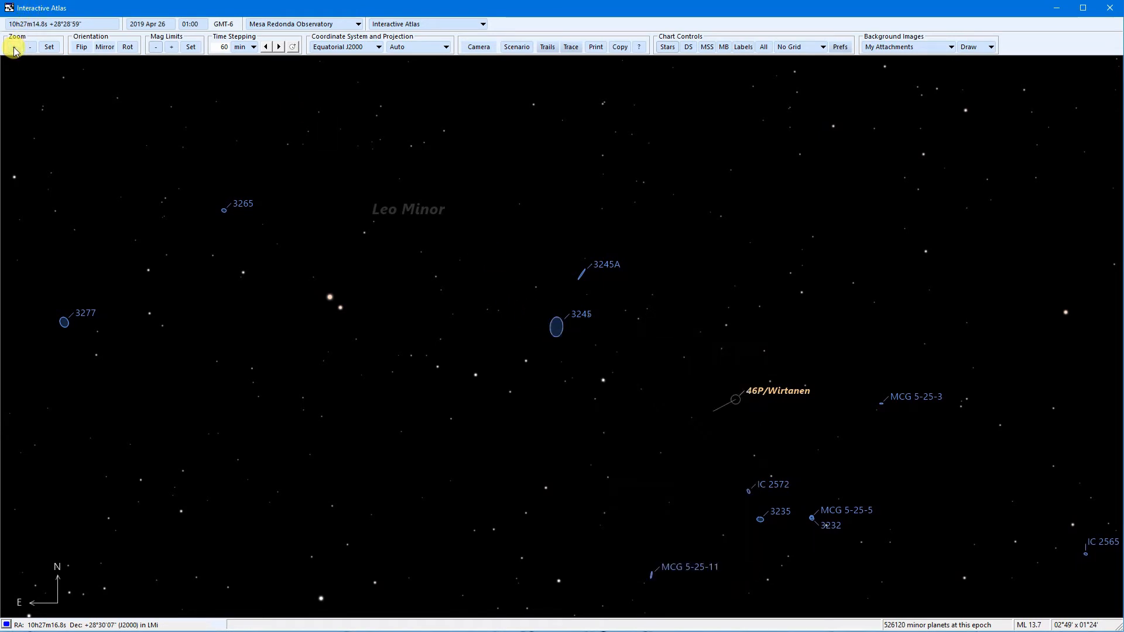
pyautogui.moveTo(563, 322); pyautogui.dragTo(600, 335)
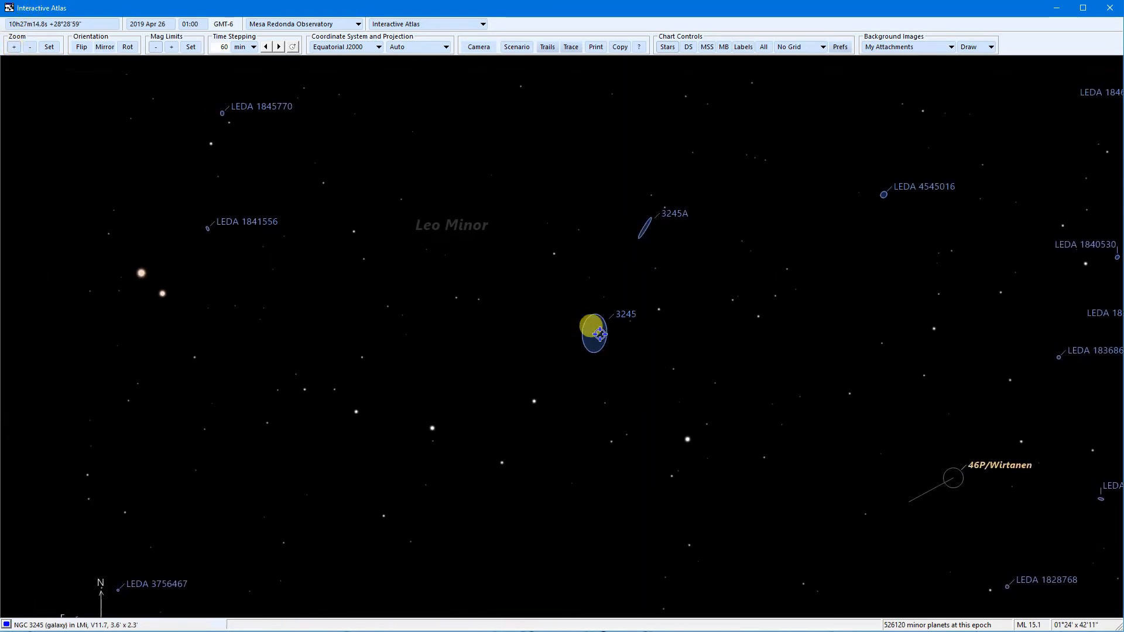
pyautogui.click(13, 47)
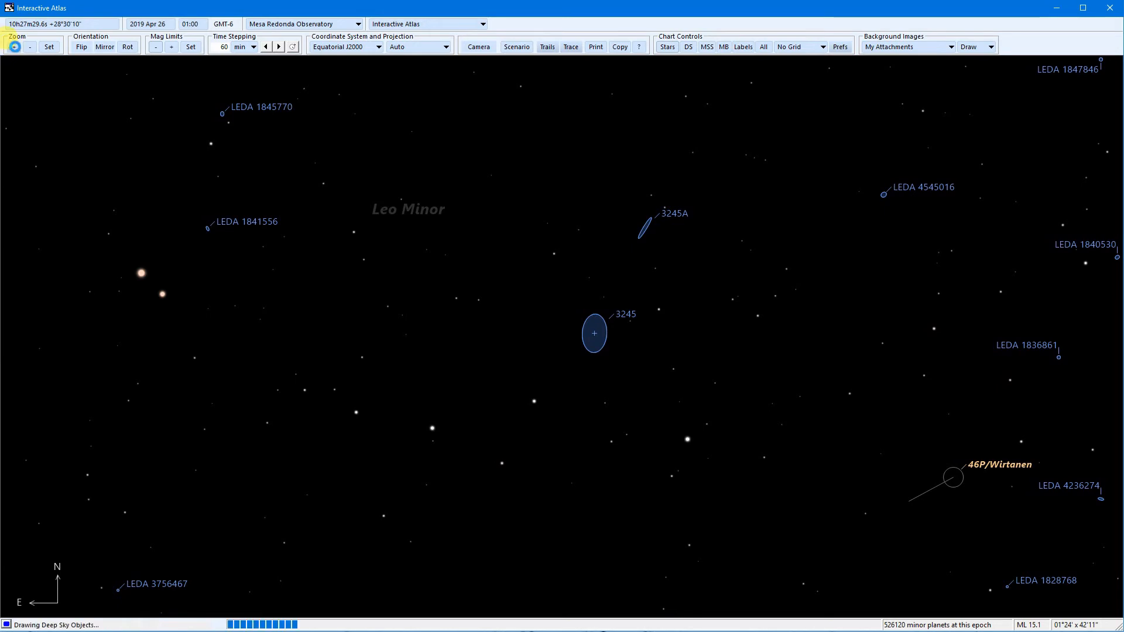
pyautogui.moveTo(611, 336); pyautogui.dragTo(566, 333)
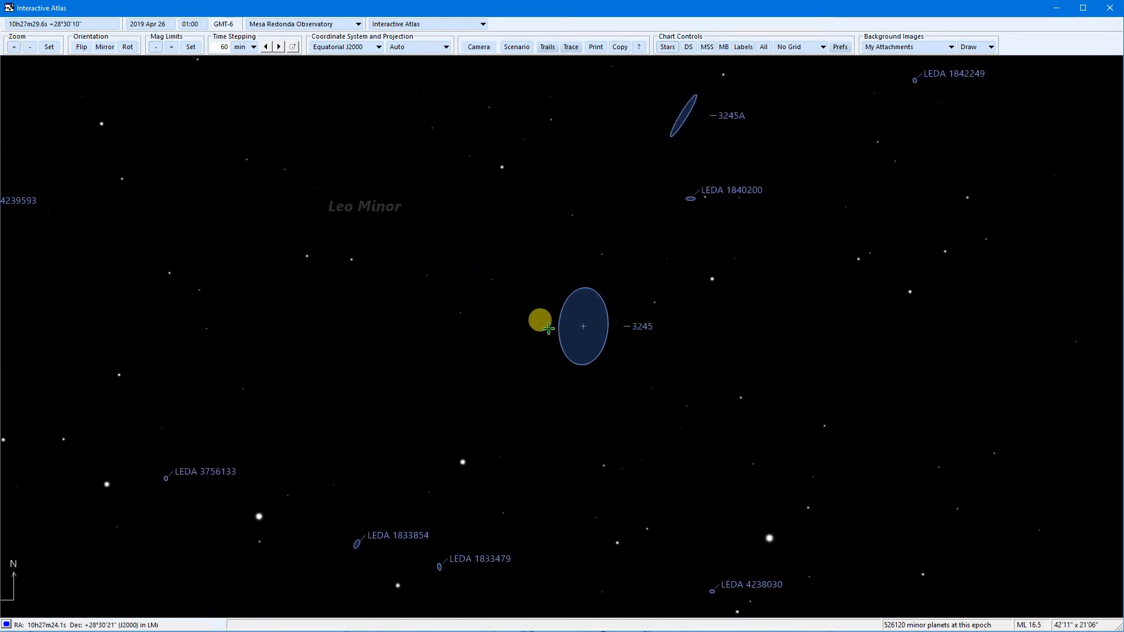
pyautogui.rightClick(583, 326)
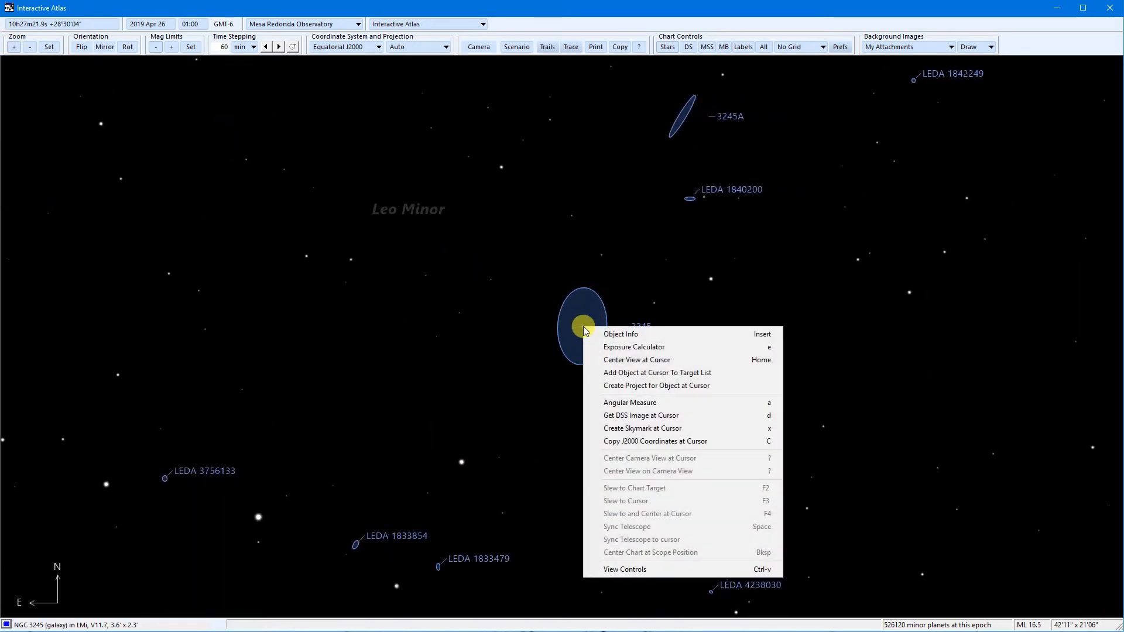
pyautogui.click(666, 420)
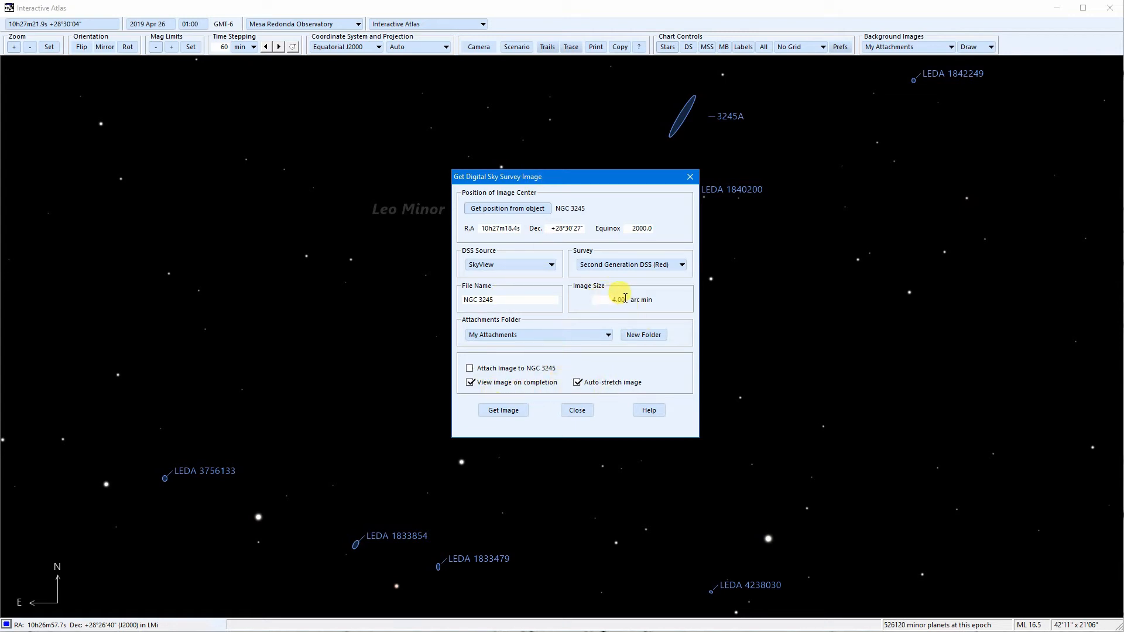
pyautogui.click(514, 409)
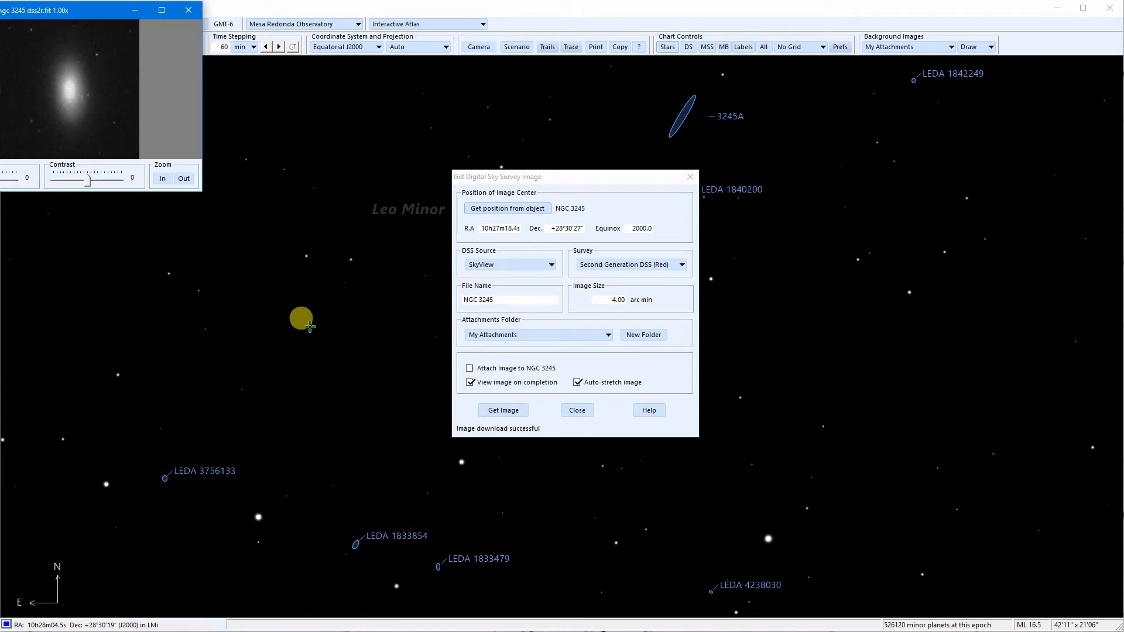
# Step: Try the downloaded galaxy image with brightness -2 and contrast 14, and close the image viewer and the survey image dialog
pyautogui.moveTo(88, 10); pyautogui.dragTo(165, 148)
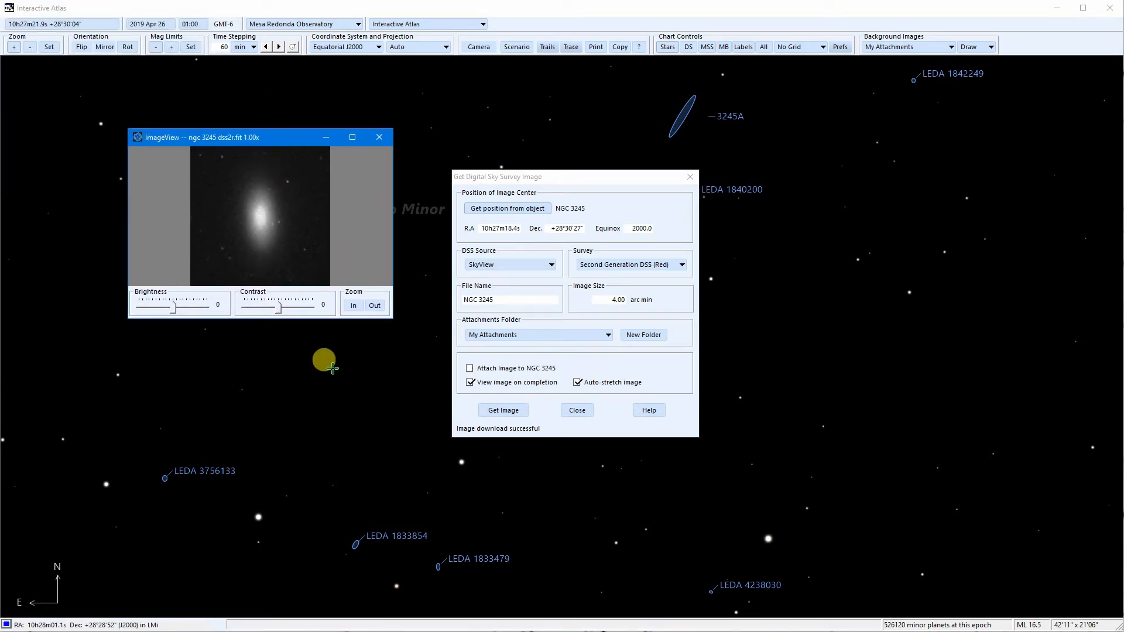
pyautogui.moveTo(284, 306)
pyautogui.mouseDown()
pyautogui.moveTo(293, 311)
pyautogui.moveTo(275, 311)
pyautogui.mouseUp()
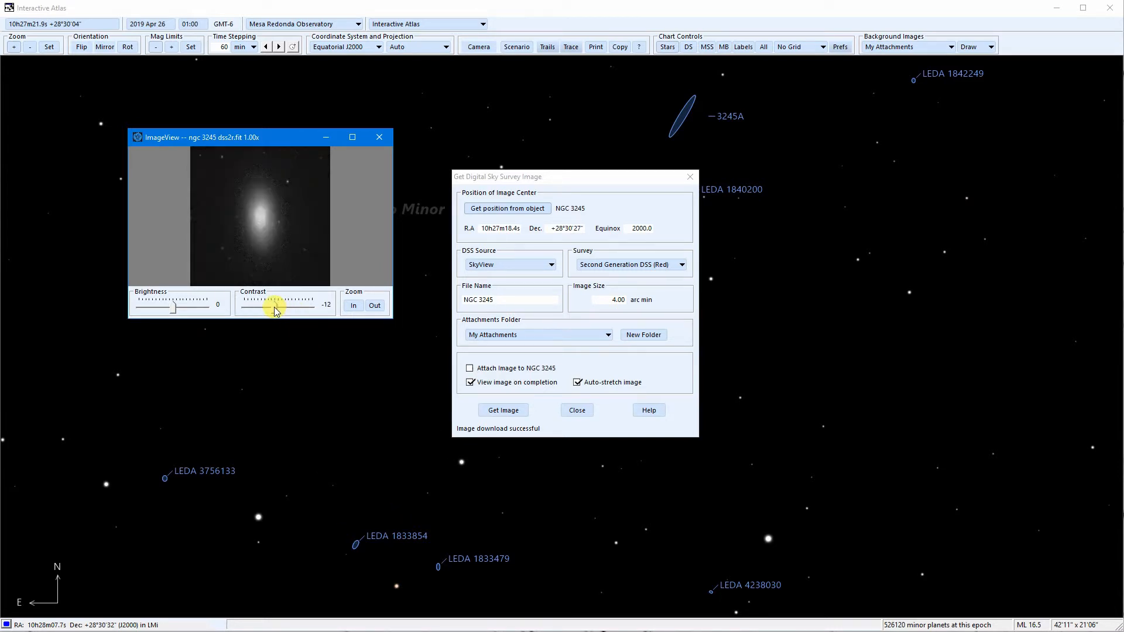
pyautogui.moveTo(171, 312)
pyautogui.mouseDown()
pyautogui.moveTo(183, 305)
pyautogui.moveTo(174, 307)
pyautogui.mouseUp()
pyautogui.moveTo(277, 315); pyautogui.dragTo(283, 313)
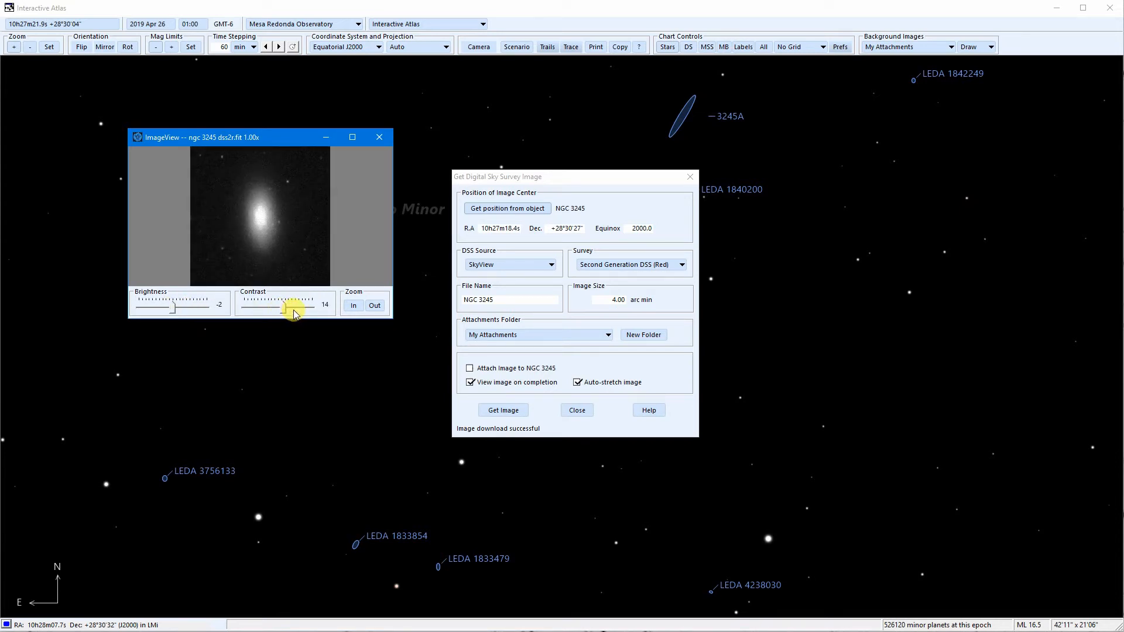
pyautogui.click(378, 137)
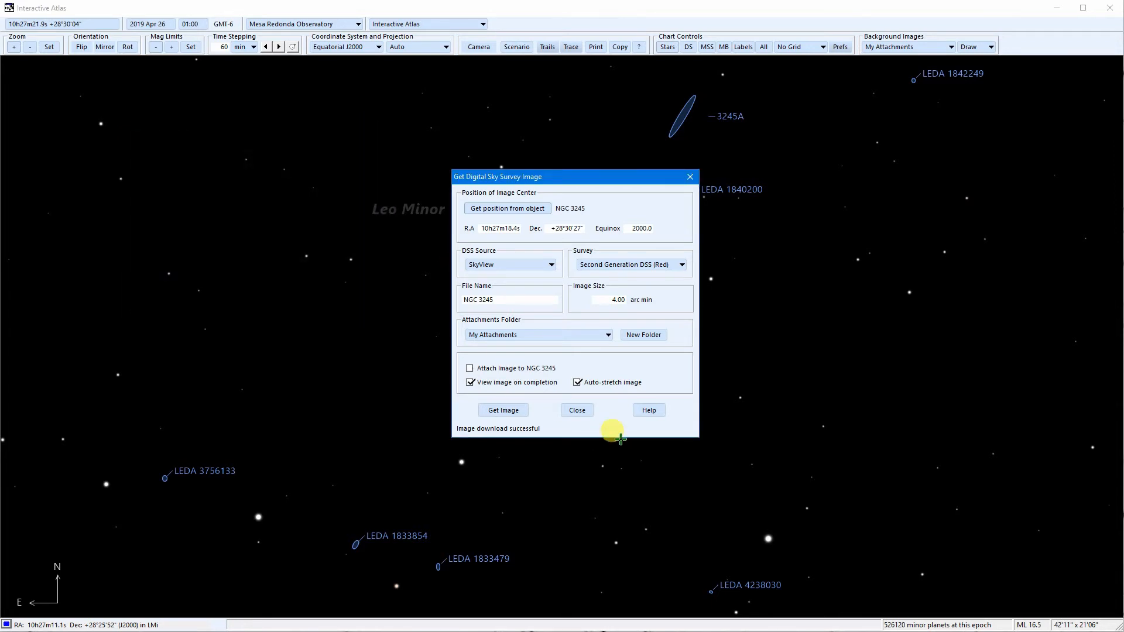
pyautogui.click(577, 410)
# Step: Switch the background images to Outline, to Off, and back to Draw around NGC 3245
pyautogui.scroll(1, 603, 459)
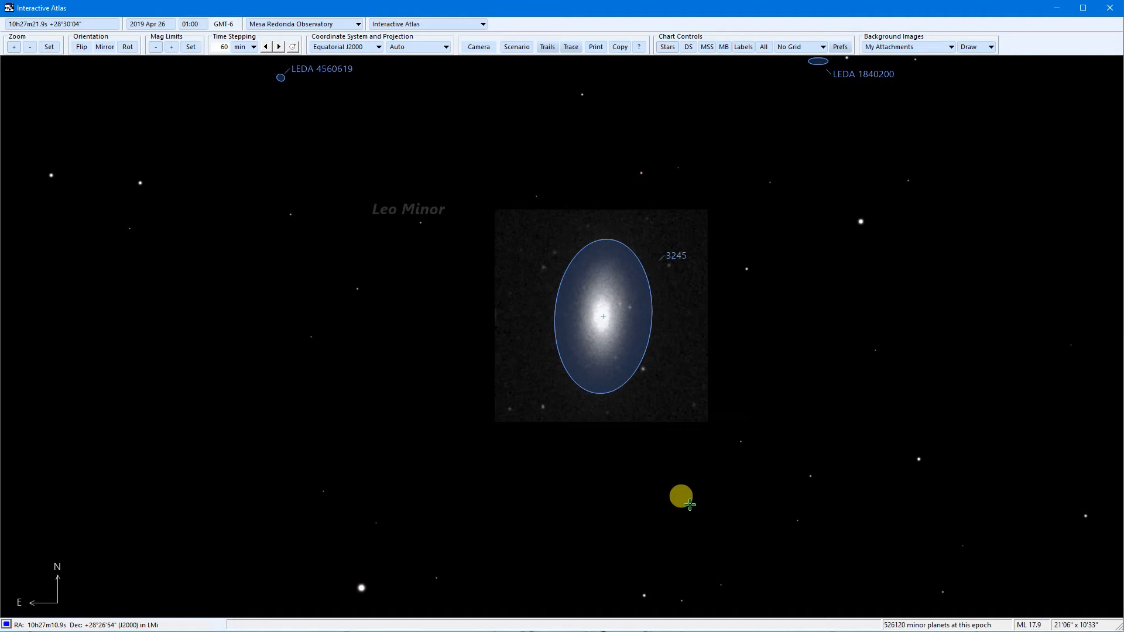
pyautogui.click(988, 47)
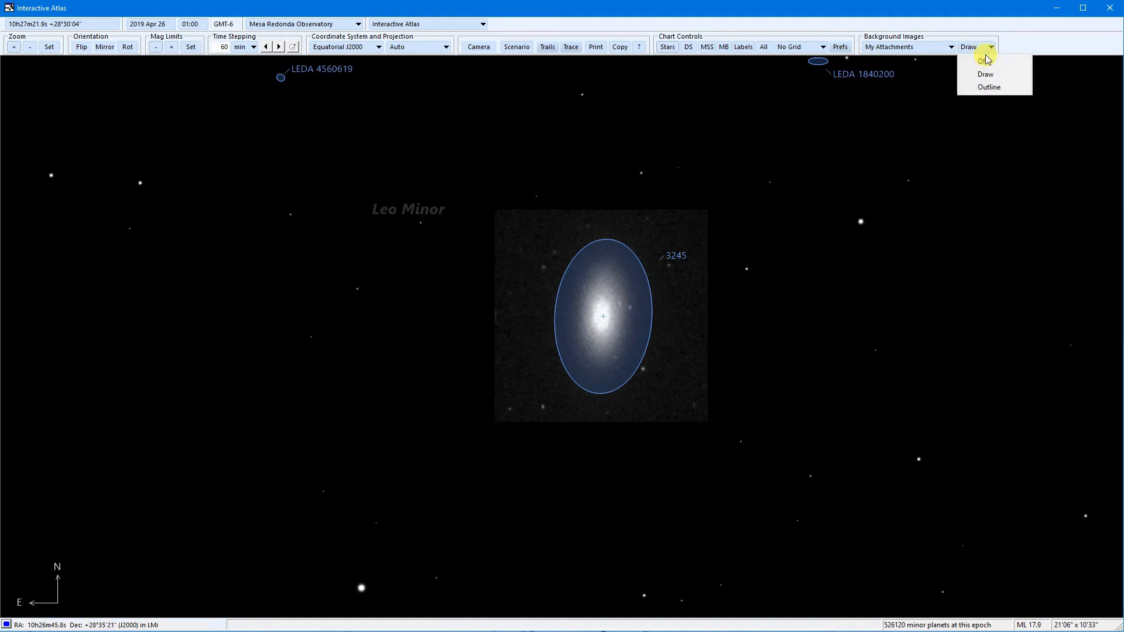
pyautogui.click(992, 86)
pyautogui.click(976, 50)
pyautogui.click(996, 63)
pyautogui.click(978, 48)
pyautogui.click(995, 76)
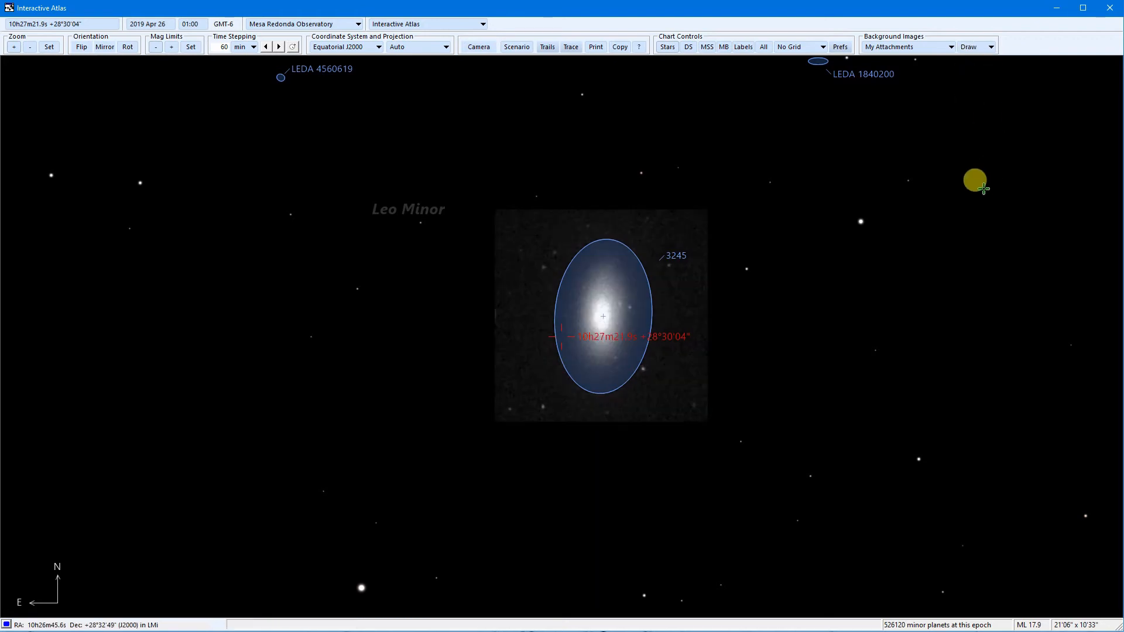
# Step: Check the background image folder choices, keep My Attachments, and examine the NGC 3245 image overlay up close
pyautogui.click(930, 50)
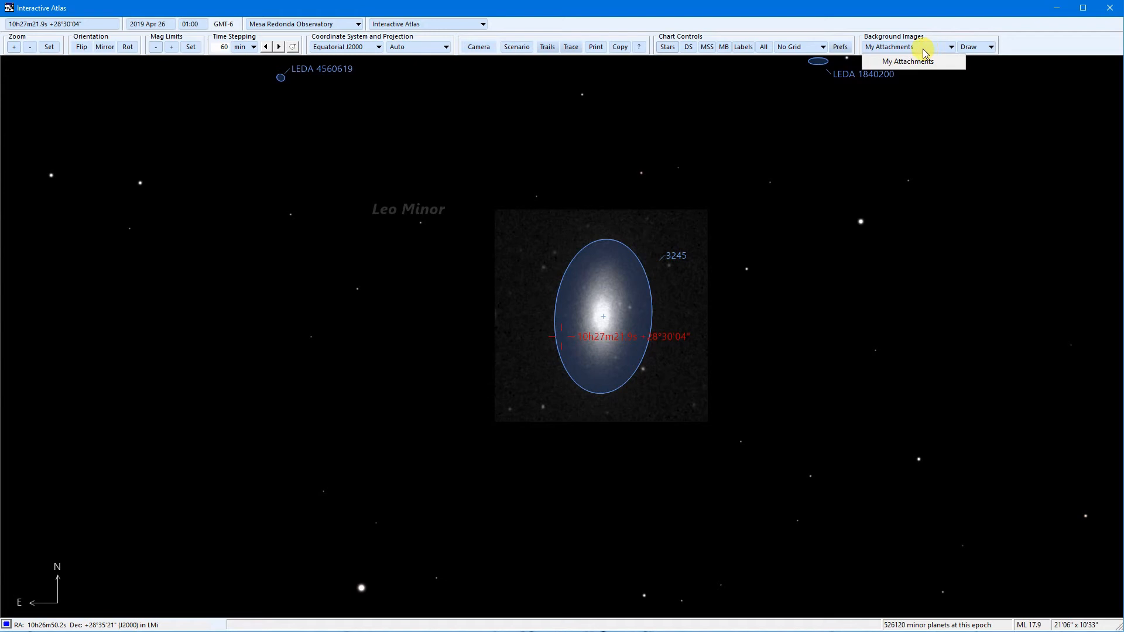
pyautogui.click(937, 161)
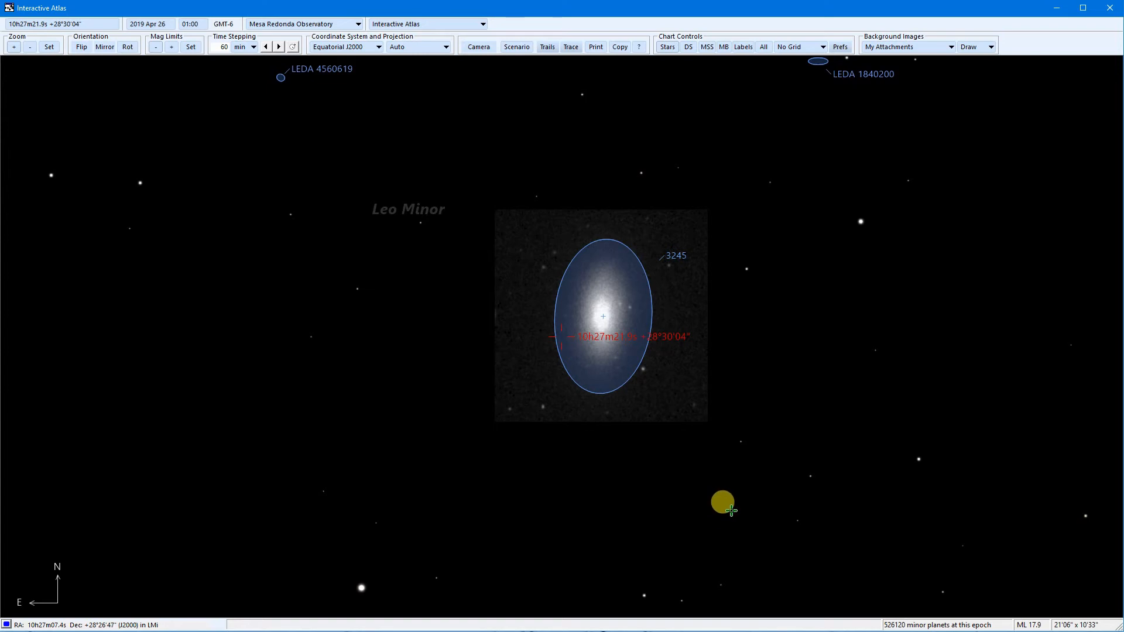
pyautogui.click(899, 48)
pyautogui.click(861, 162)
pyautogui.scroll(1, 708, 483)
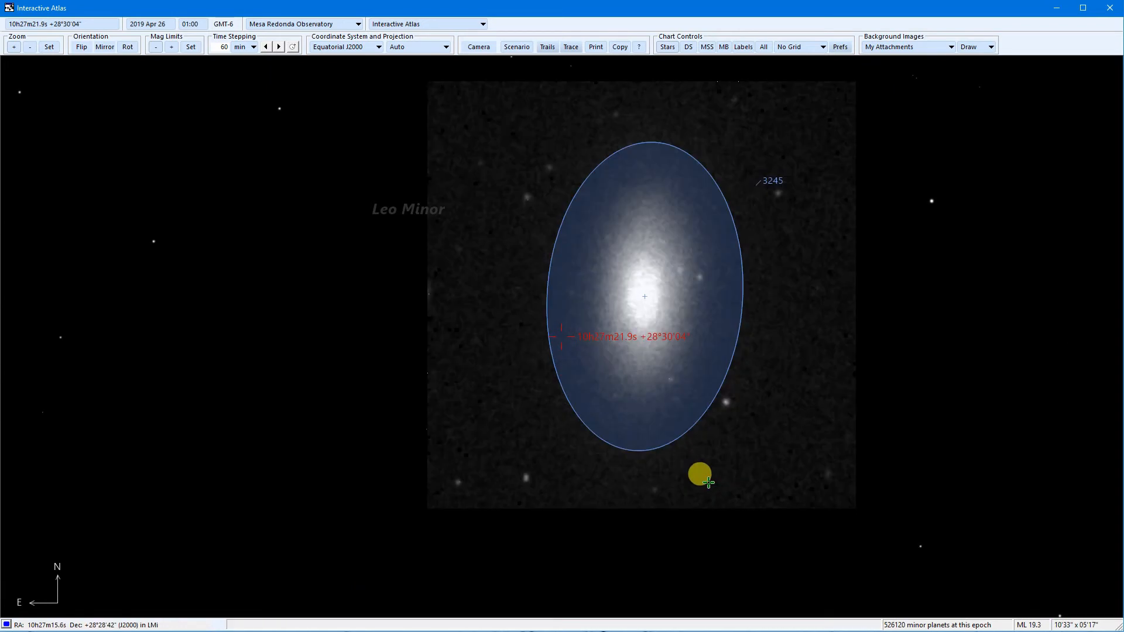
pyautogui.scroll(-1, 847, 319)
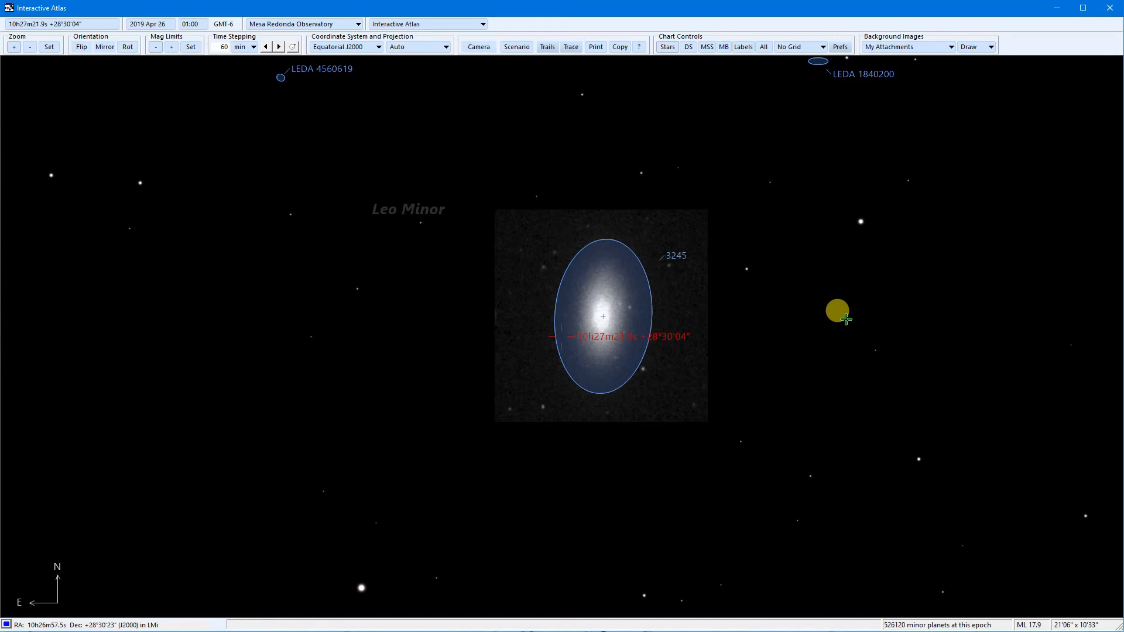
# Step: Examine the simulated camera image of NGC 3245 in the Camera View and close it
pyautogui.moveTo(845, 319); pyautogui.dragTo(824, 360)
pyautogui.scroll(-1, 560, 136)
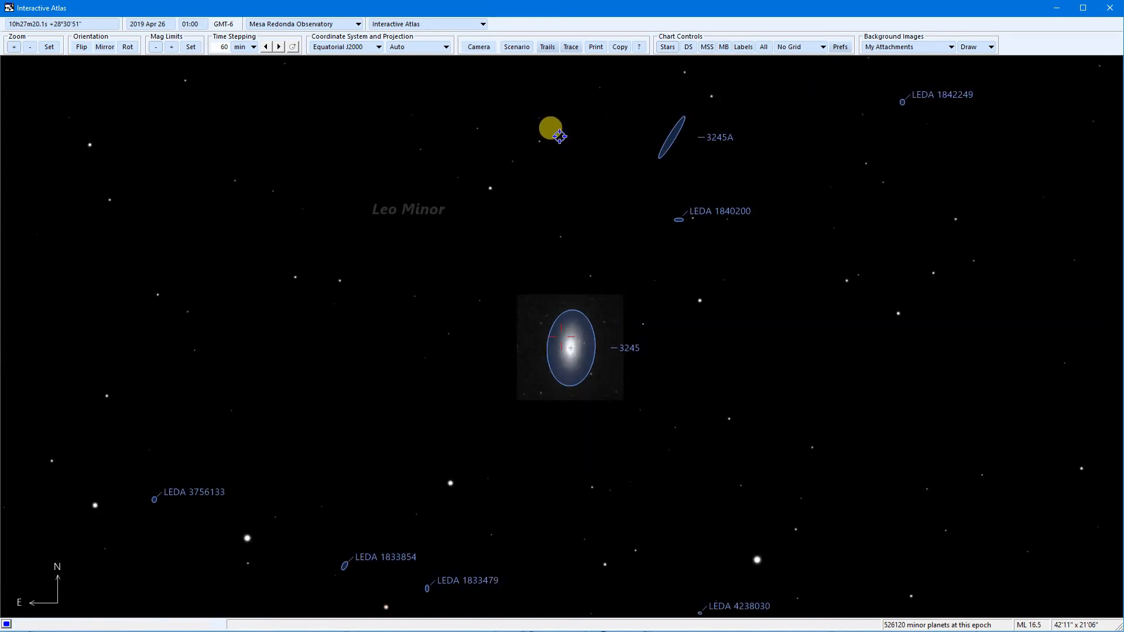
pyautogui.scroll(-1, 560, 136)
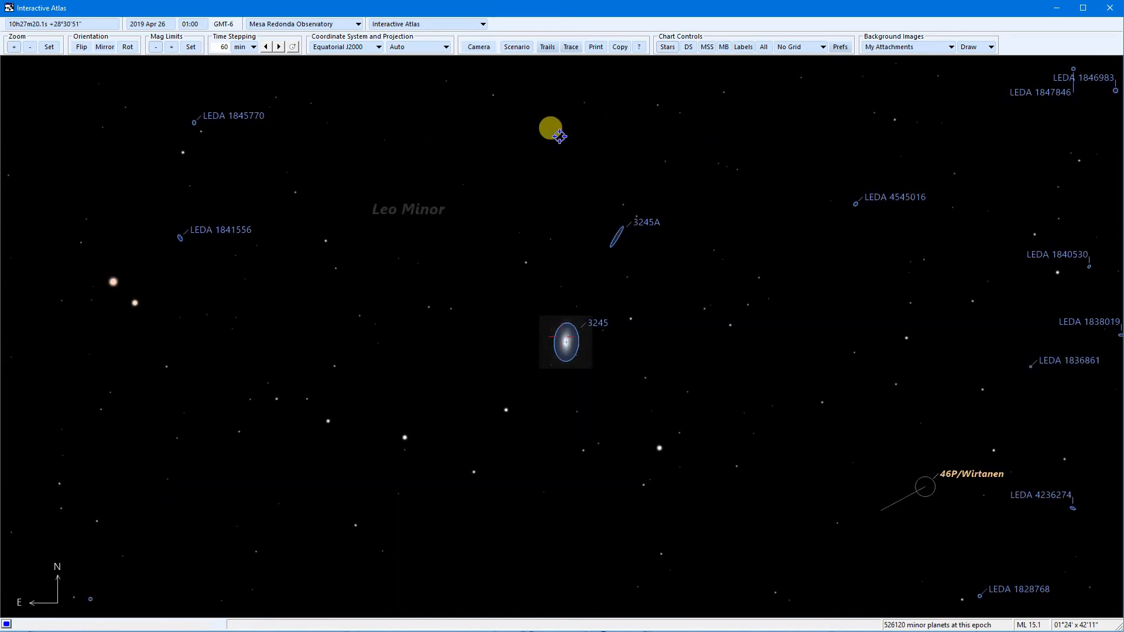
pyautogui.click(480, 49)
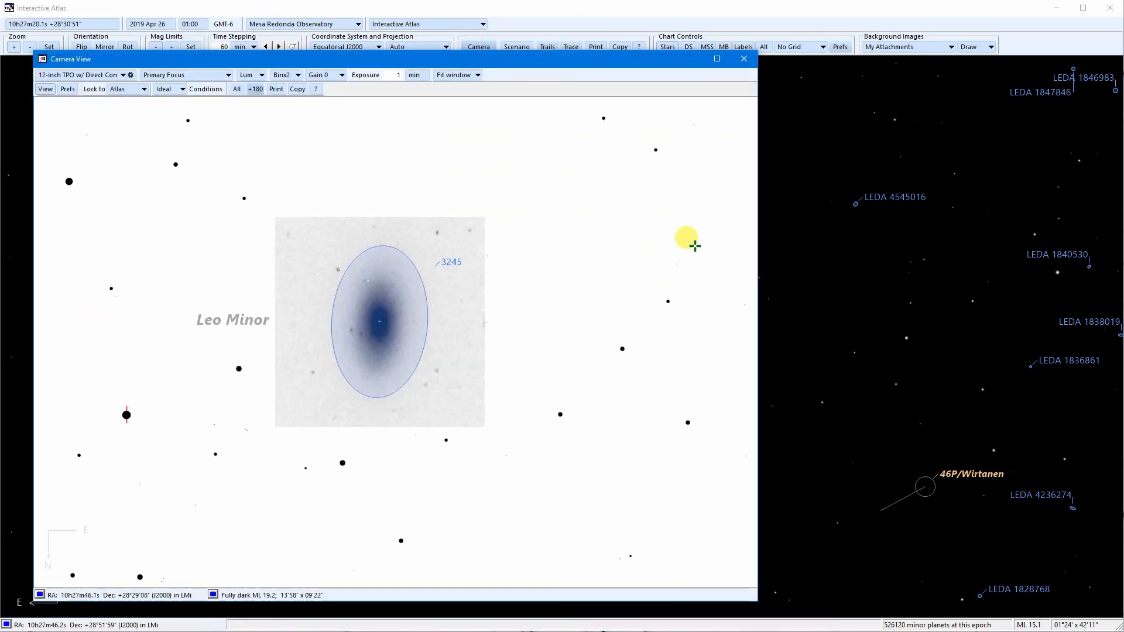
pyautogui.moveTo(538, 59); pyautogui.dragTo(546, 60)
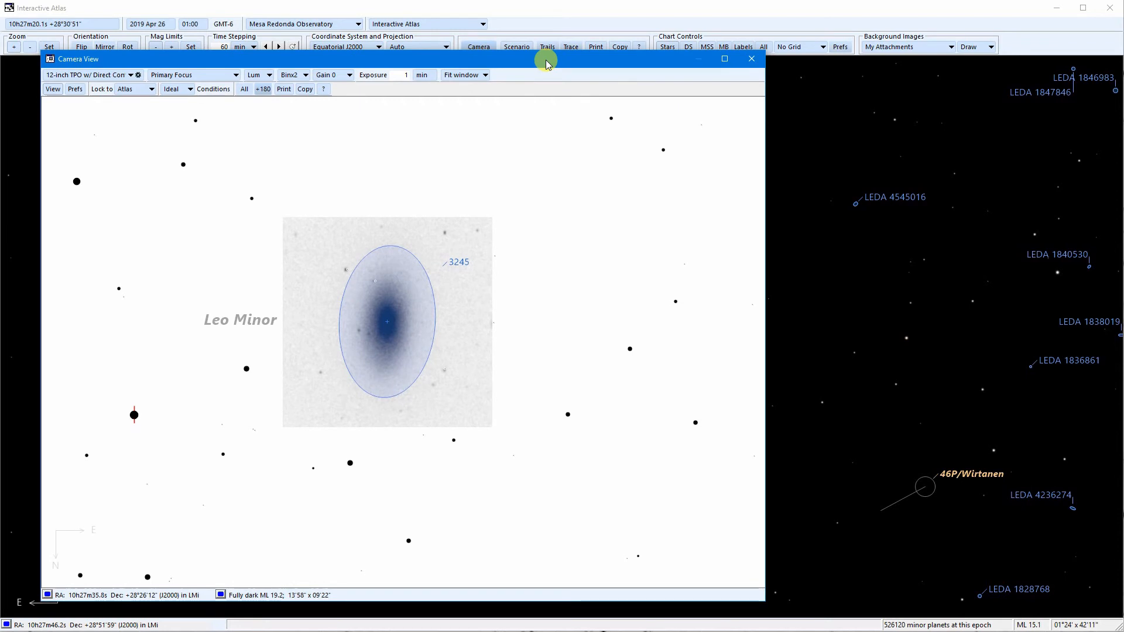
pyautogui.moveTo(444, 58); pyautogui.dragTo(480, 58)
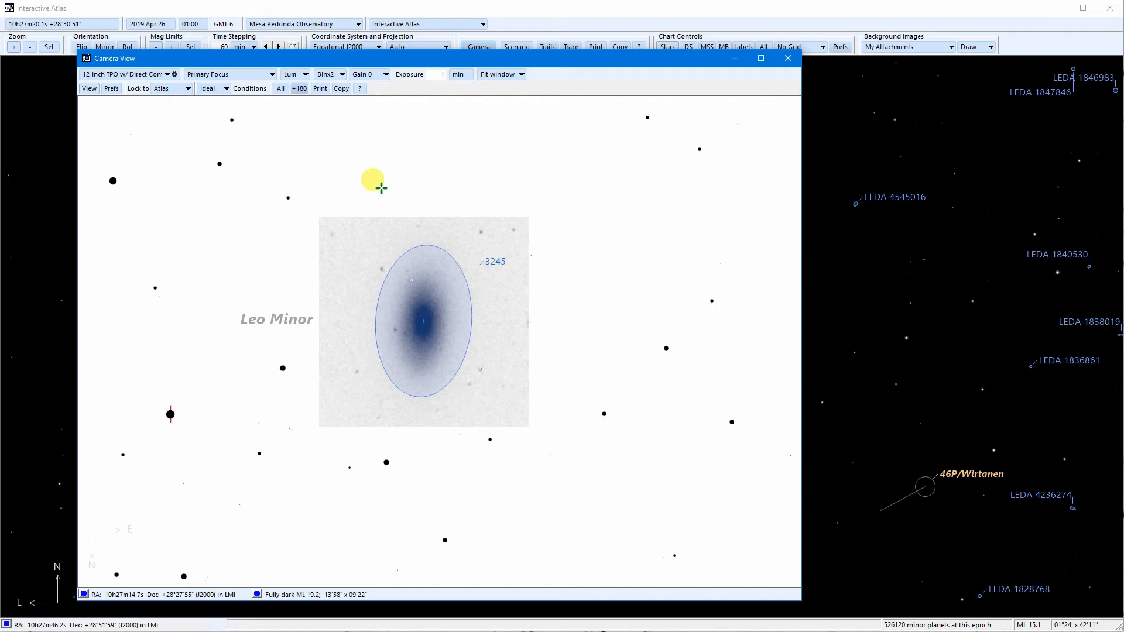
pyautogui.click(788, 58)
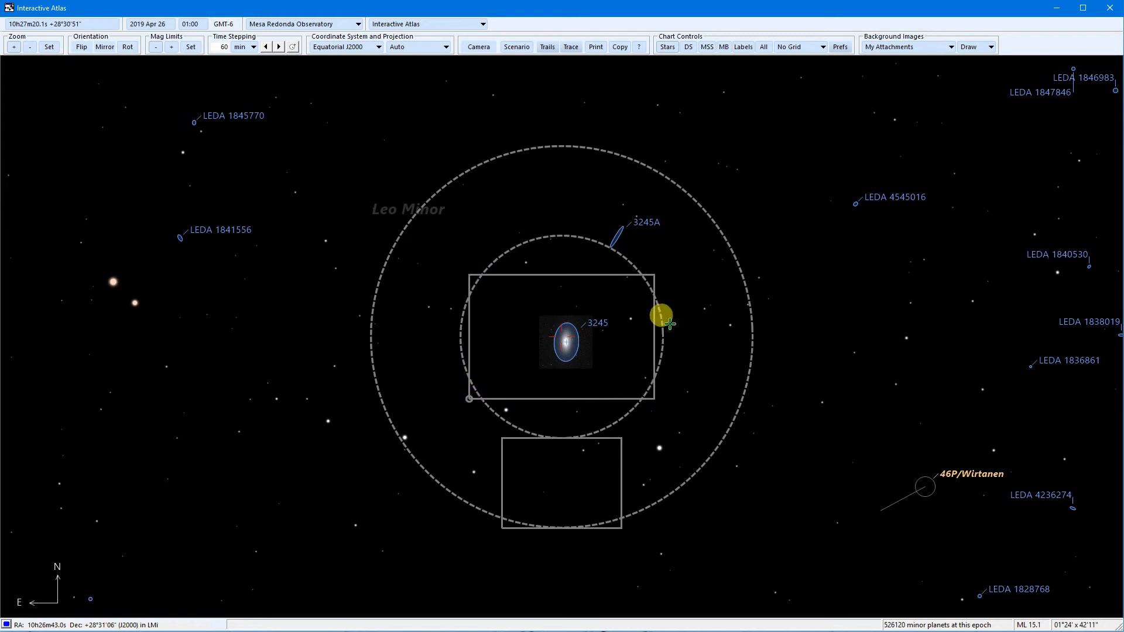
# Step: Rotate the camera field-of-view frame counterclockwise around NGC 3245 and open the Camera View for the new orientation
pyautogui.moveTo(463, 396); pyautogui.dragTo(495, 375)
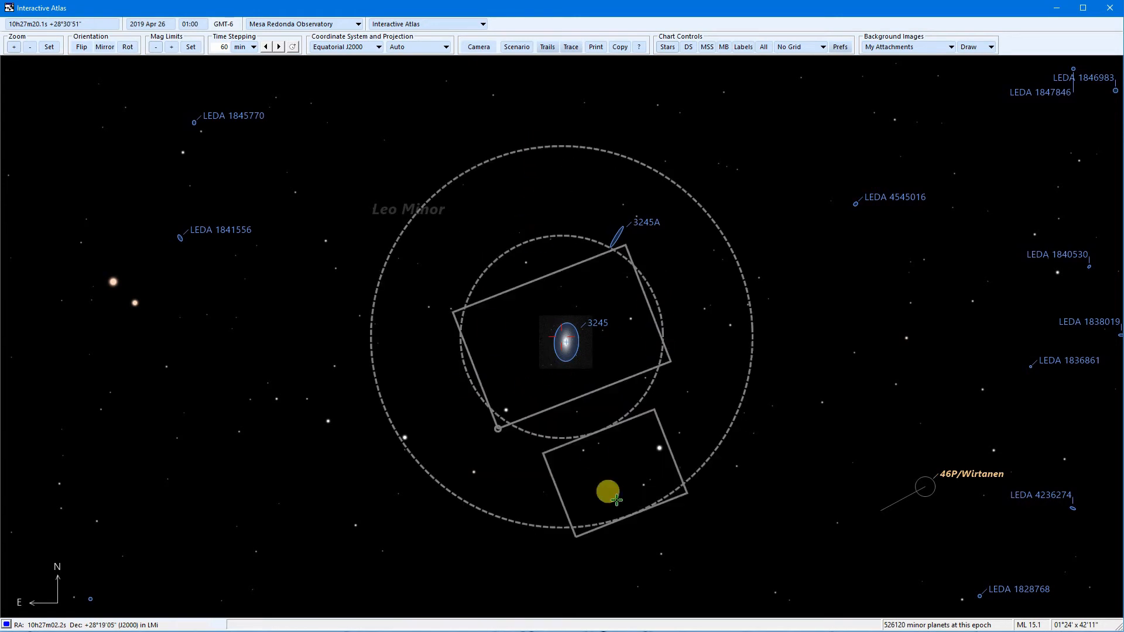
pyautogui.moveTo(512, 436); pyautogui.dragTo(597, 485)
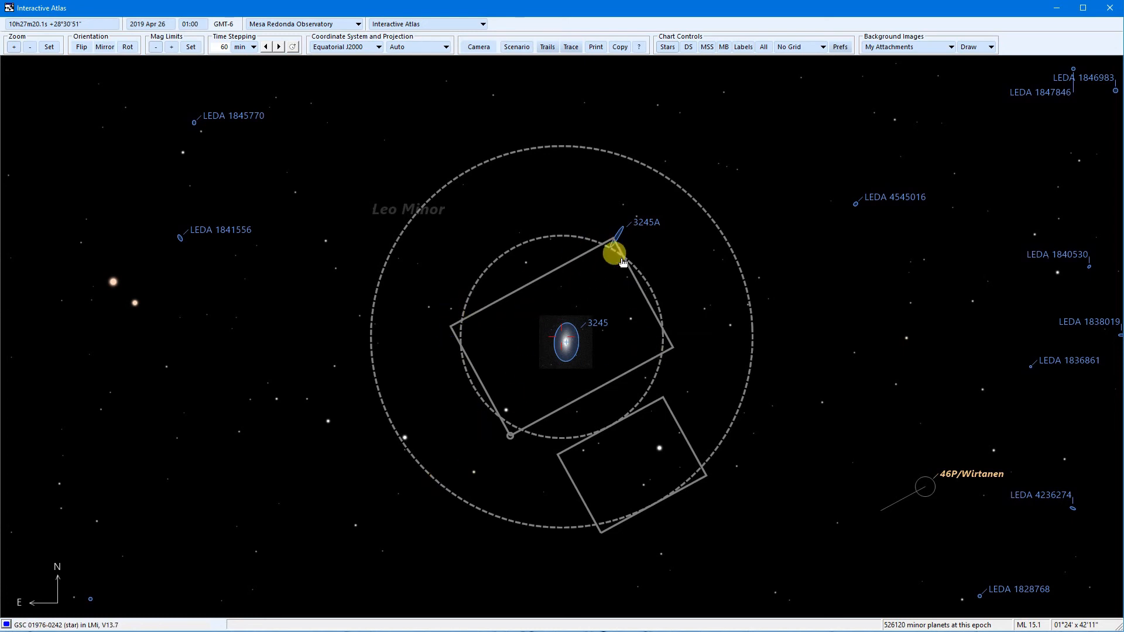
pyautogui.click(481, 48)
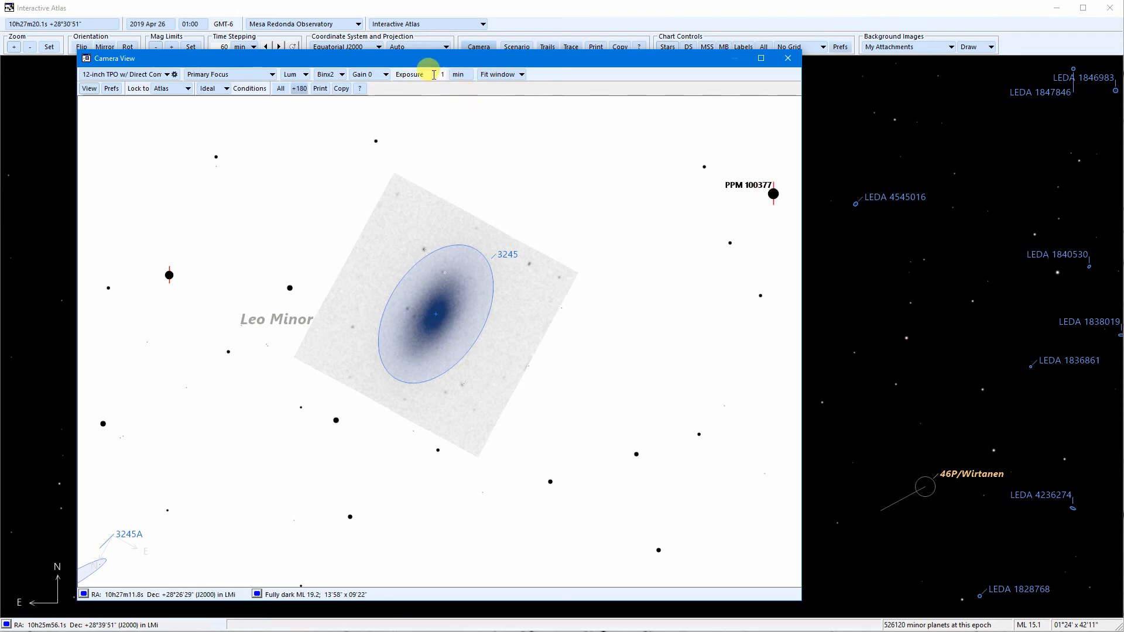
# Step: Set the Camera View exposure to 10 min and its conditions to Actual
pyautogui.moveTo(436, 74); pyautogui.dragTo(457, 78)
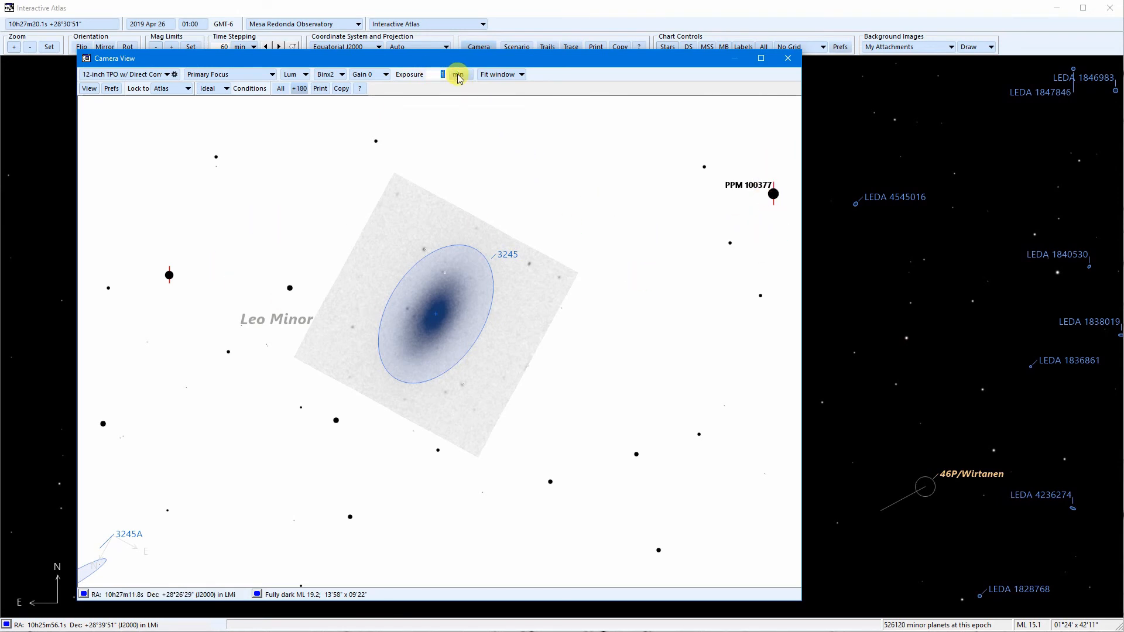
pyautogui.press('Return')
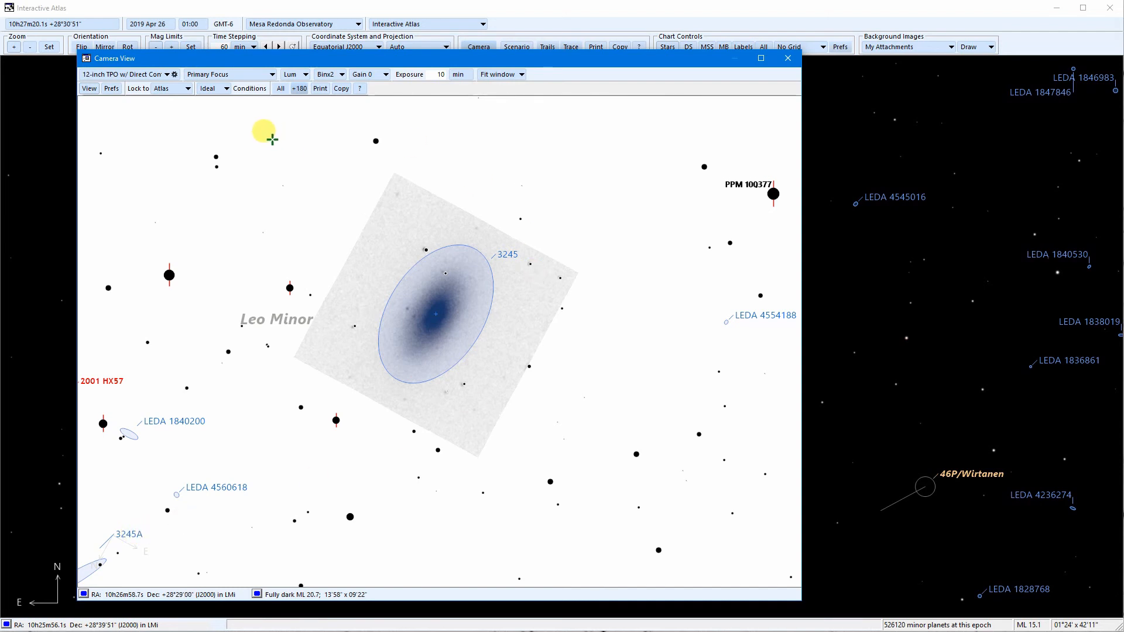
pyautogui.click(215, 93)
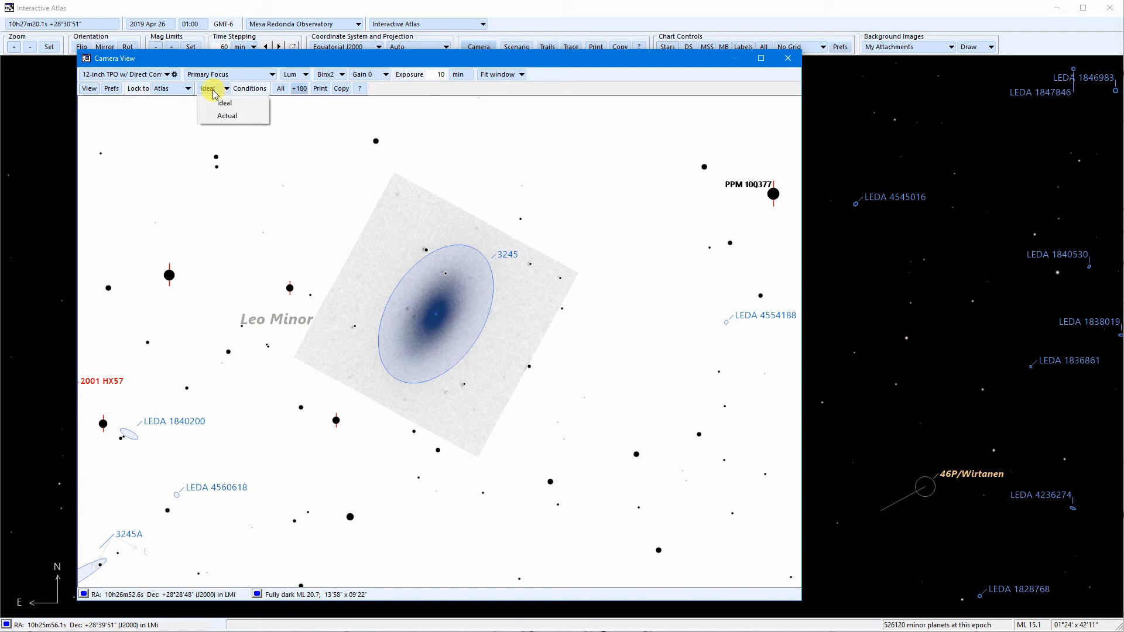
pyautogui.click(228, 117)
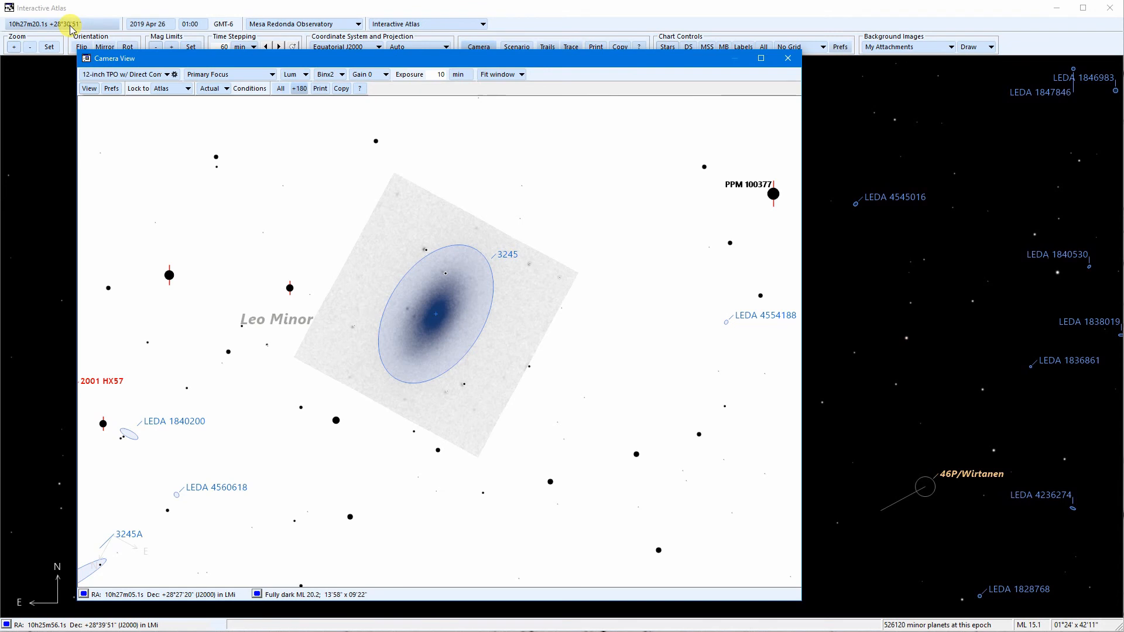
# Step: Step the time back by 60 min and toggle the Camera View's 180-degree rotation off and back on
pyautogui.moveTo(125, 58); pyautogui.dragTo(105, 78)
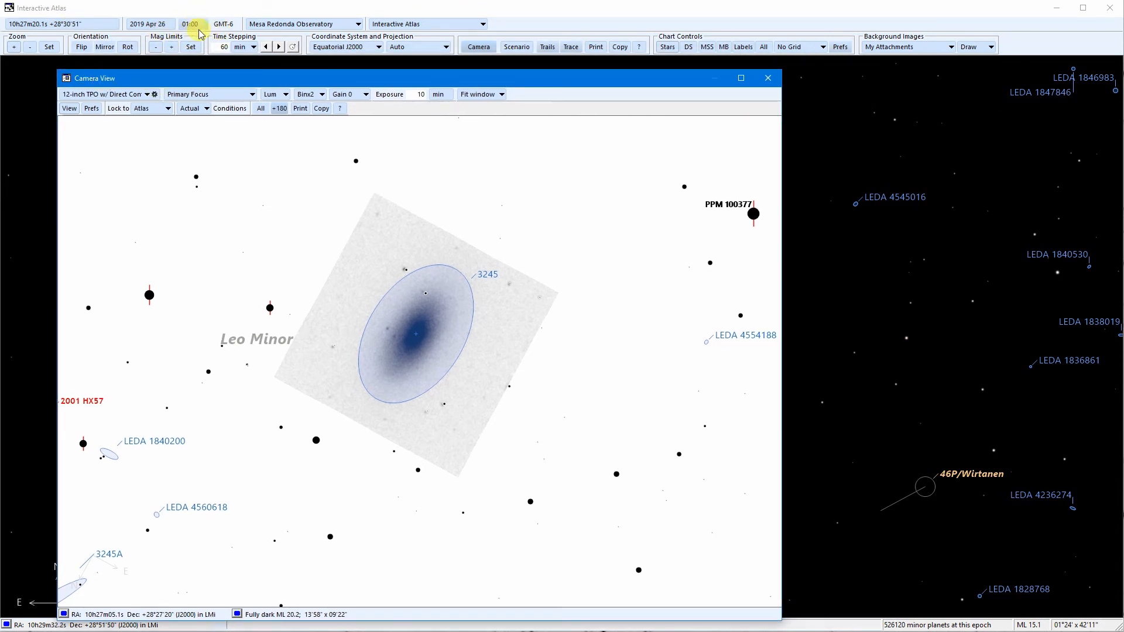
pyautogui.click(266, 46)
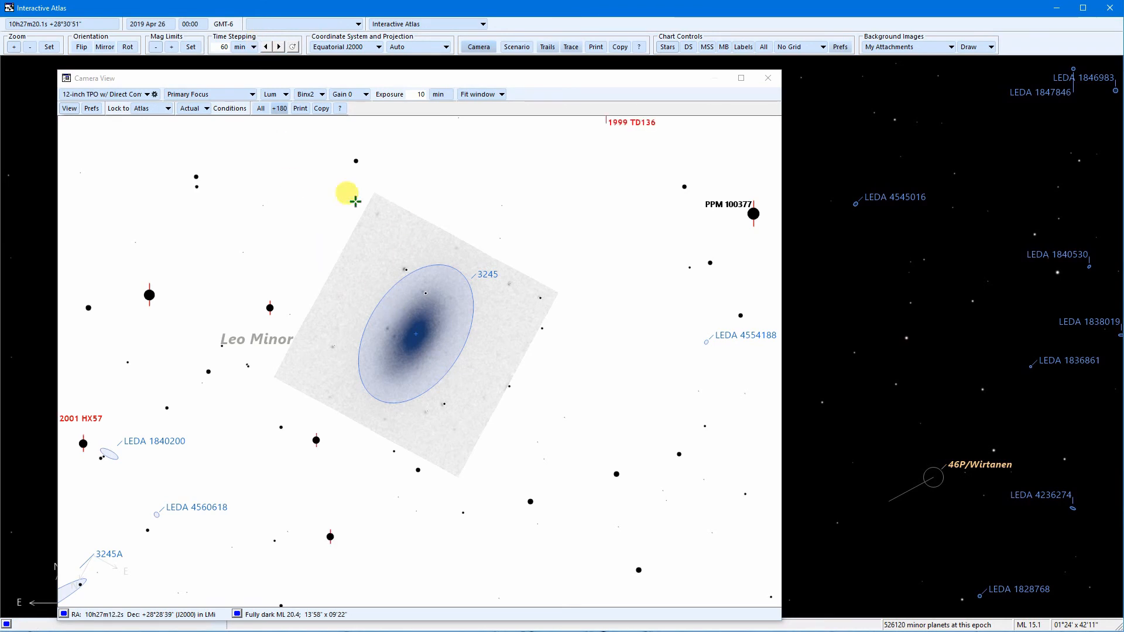
pyautogui.moveTo(355, 78); pyautogui.dragTo(365, 64)
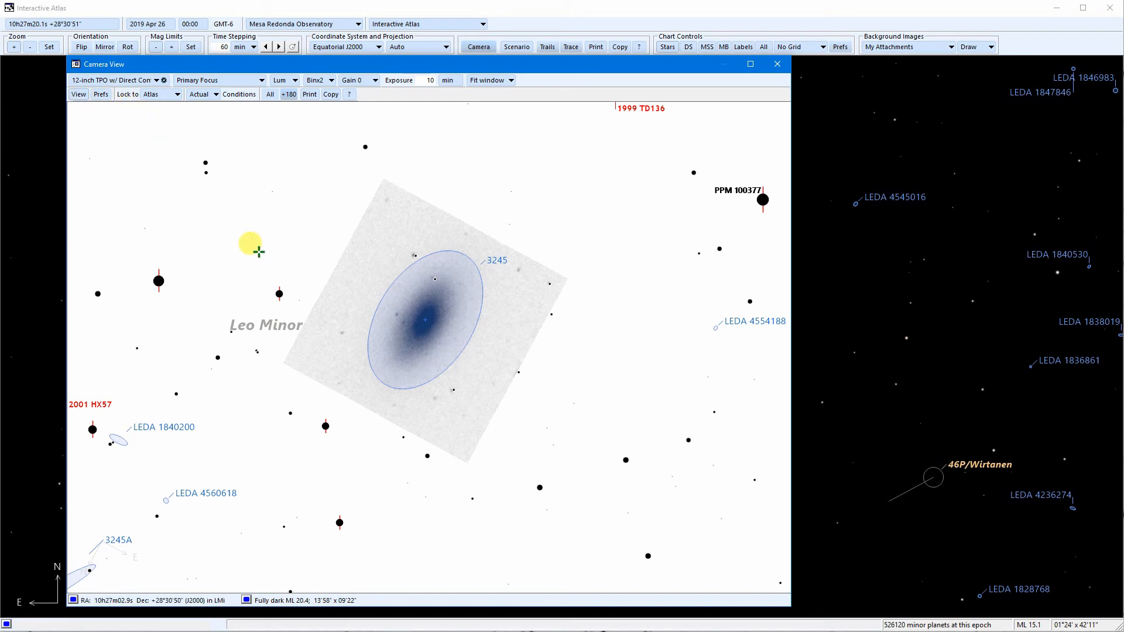
pyautogui.click(290, 97)
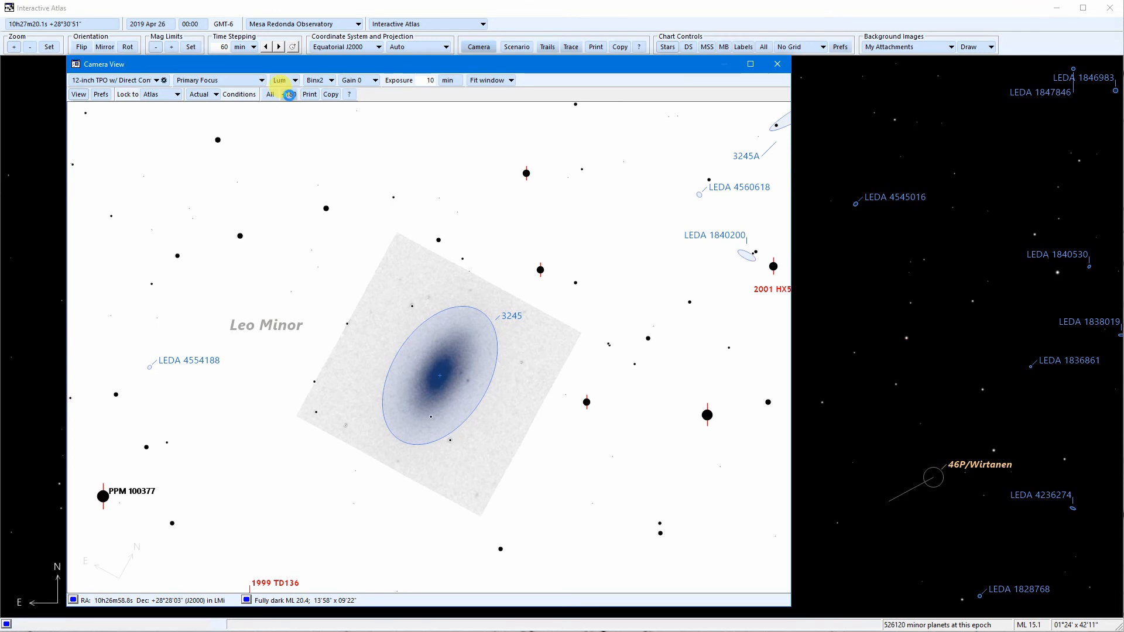
# Step: Try the Red filter in the Camera View and change the filter to Blue
pyautogui.click(285, 83)
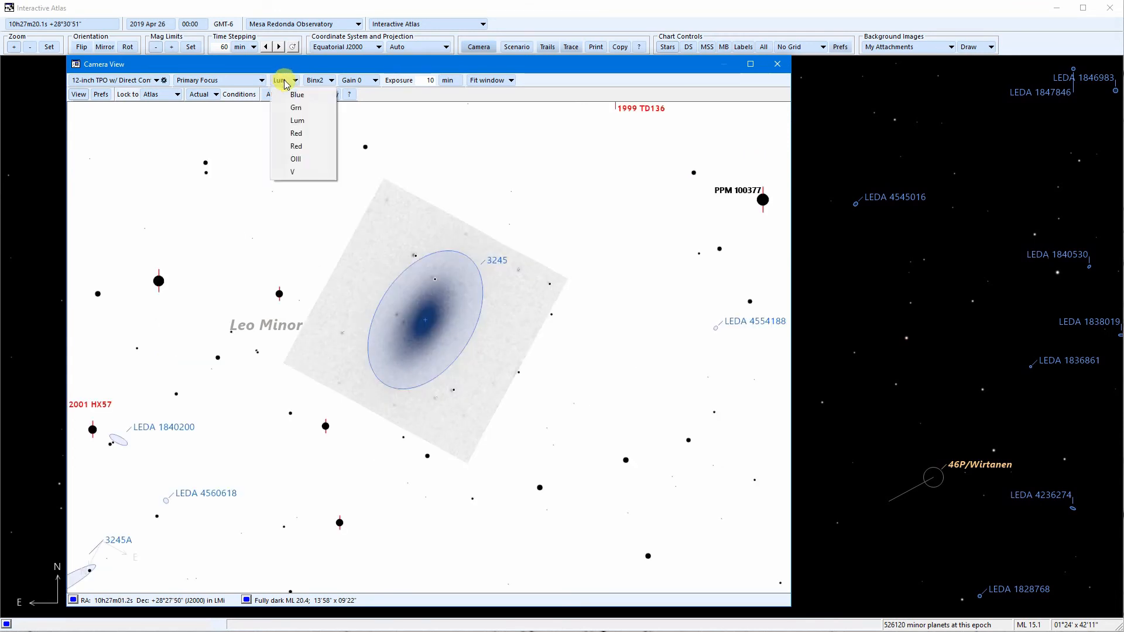
pyautogui.click(309, 133)
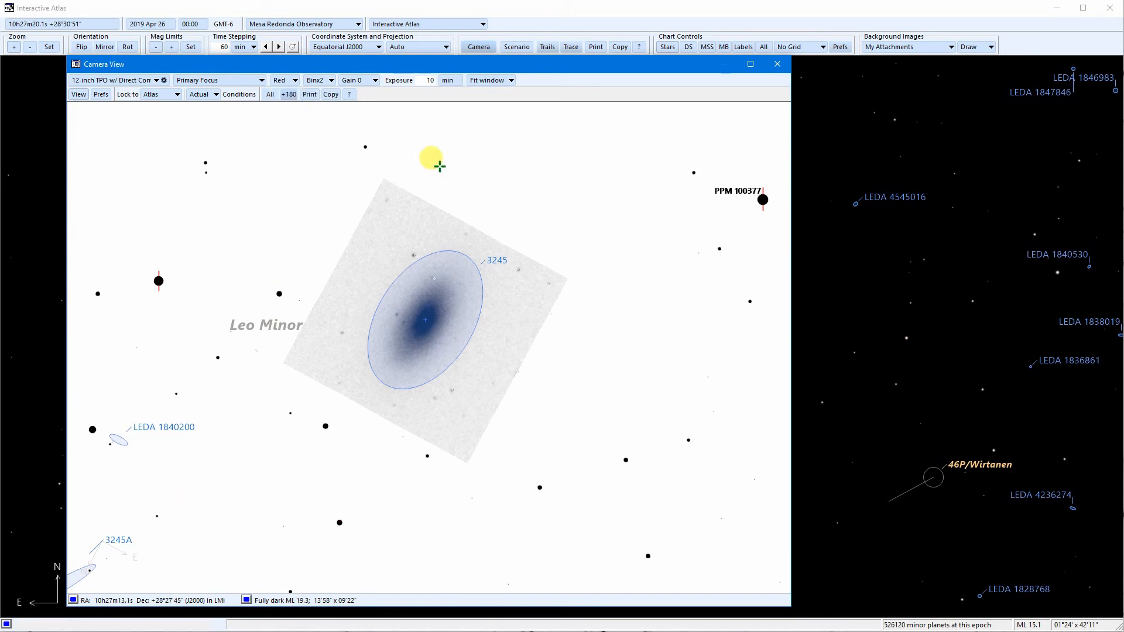
pyautogui.click(285, 82)
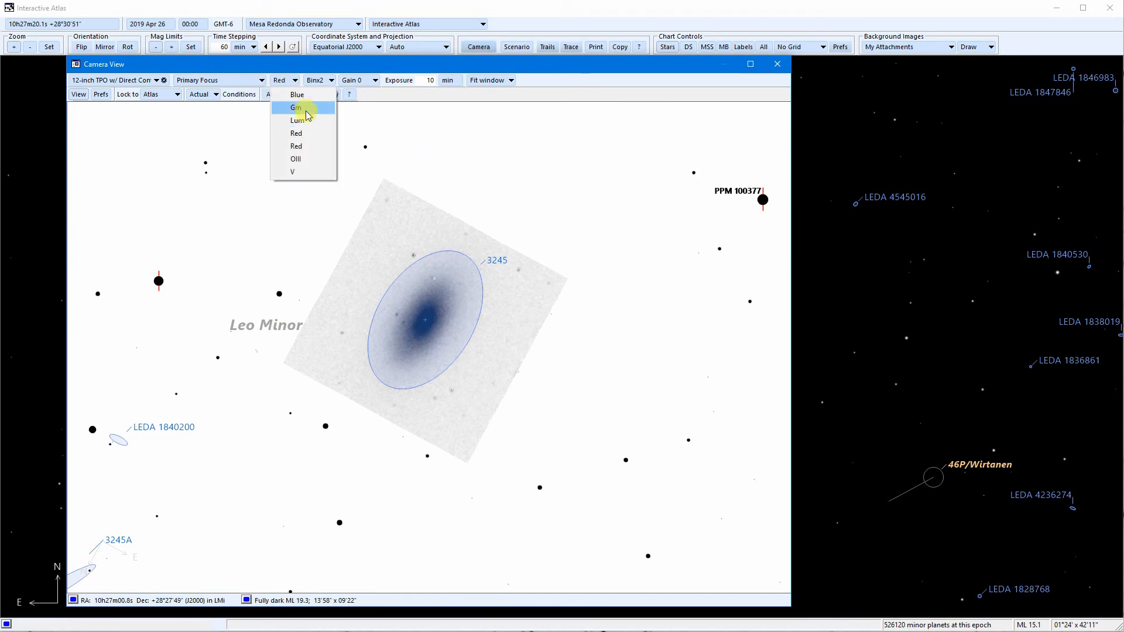
pyautogui.click(302, 94)
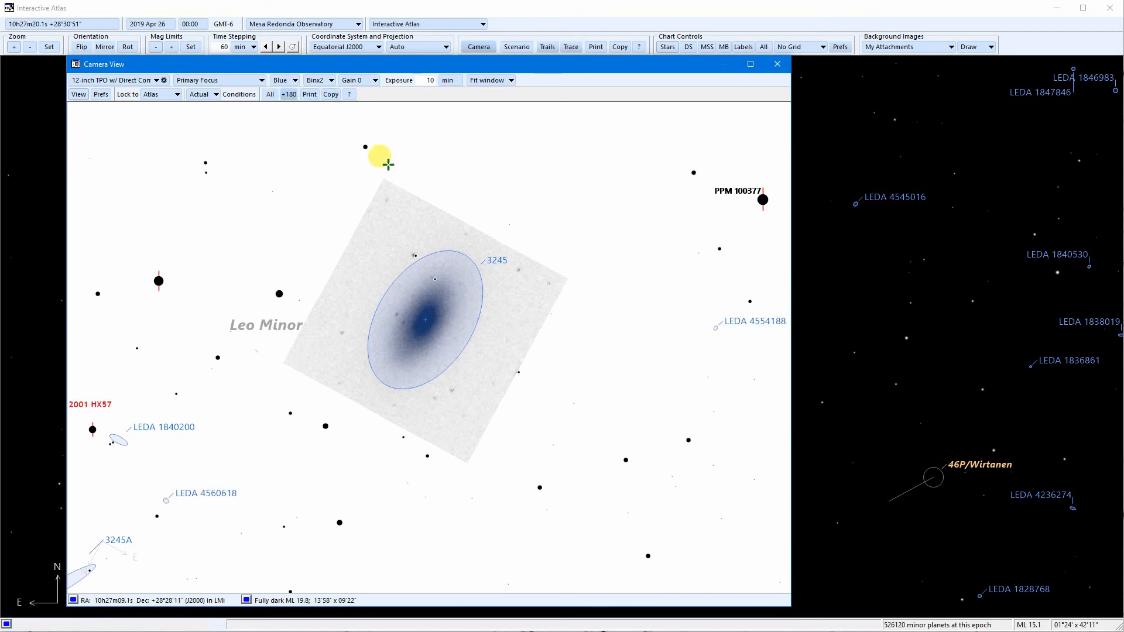
# Step: Check the gain choices, set the camera binning to Binx1, and close the Camera View
pyautogui.click(370, 81)
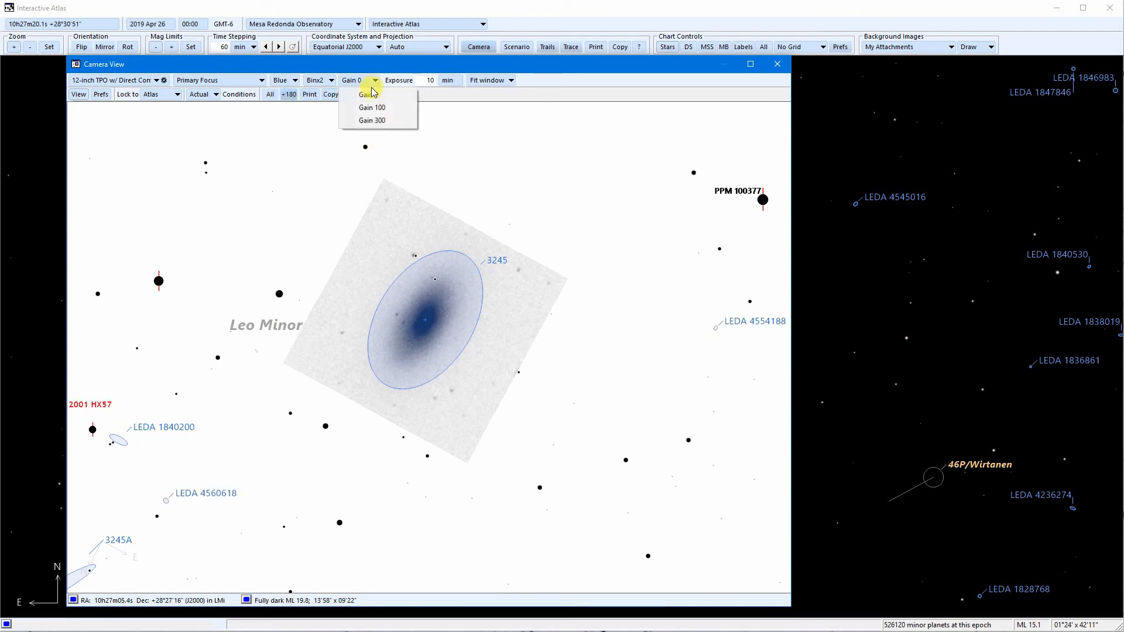
pyautogui.click(321, 80)
pyautogui.click(327, 95)
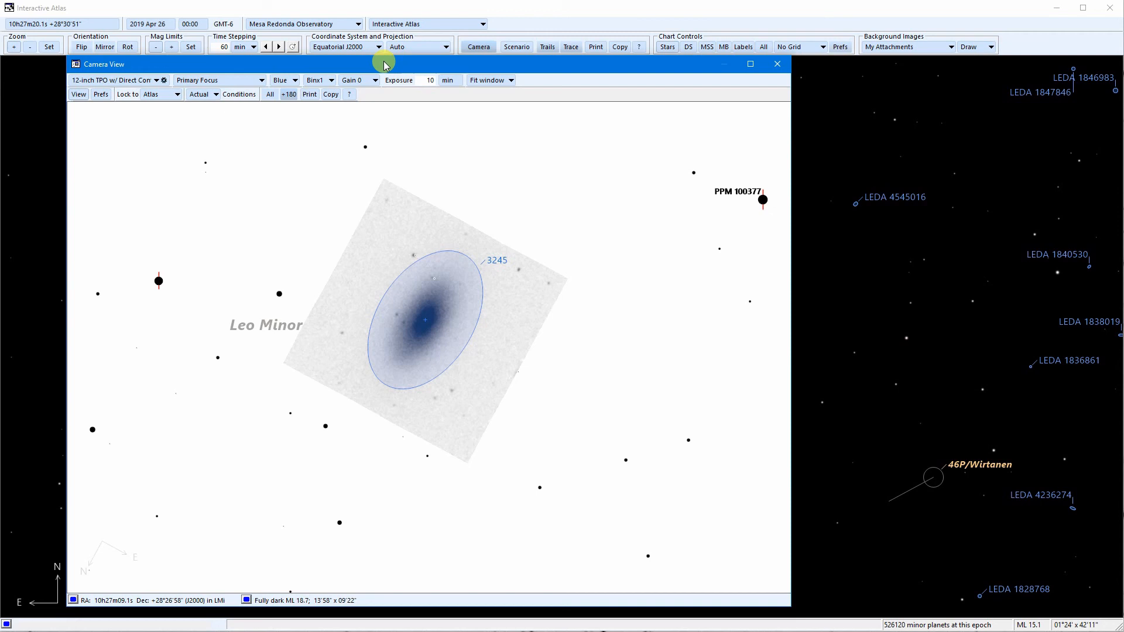
pyautogui.moveTo(386, 65); pyautogui.dragTo(460, 69)
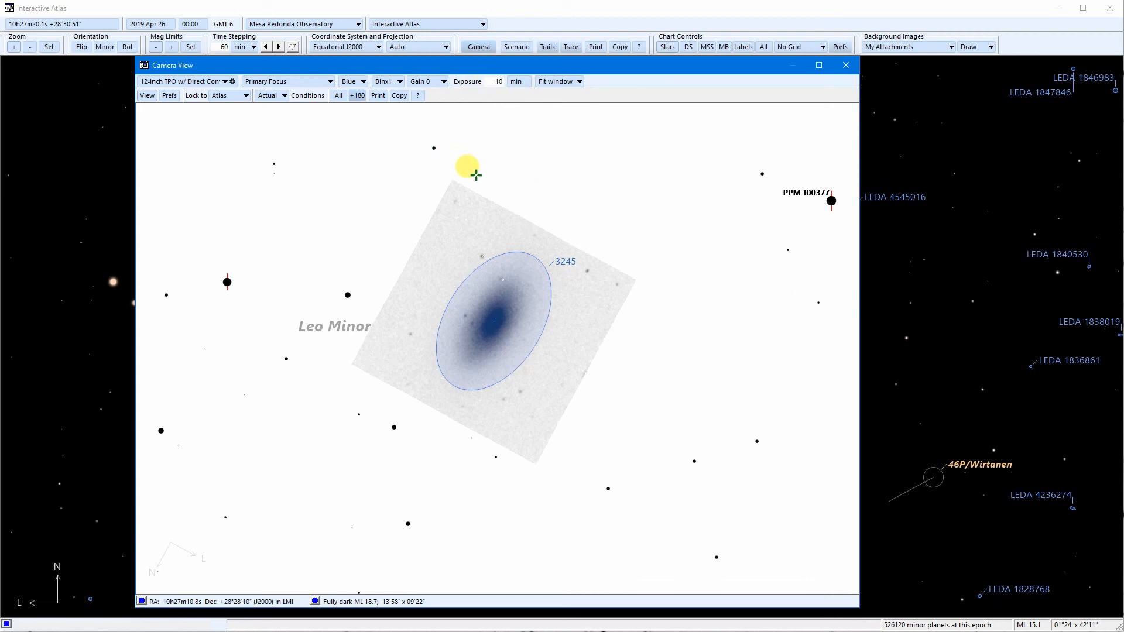
pyautogui.click(848, 66)
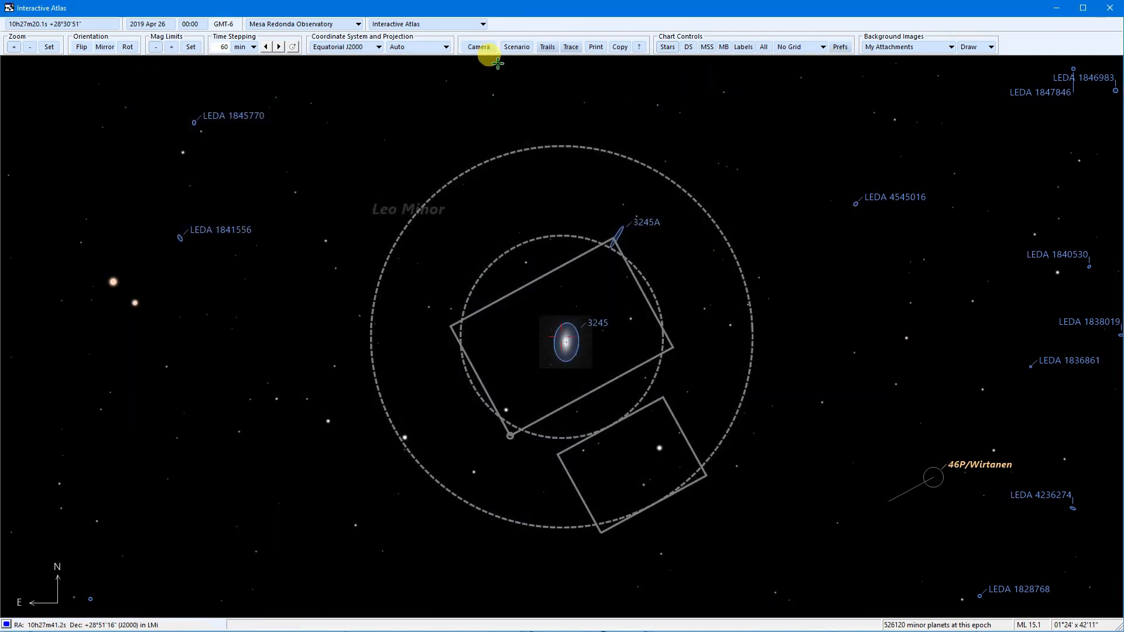
pyautogui.click(489, 55)
pyautogui.click(481, 51)
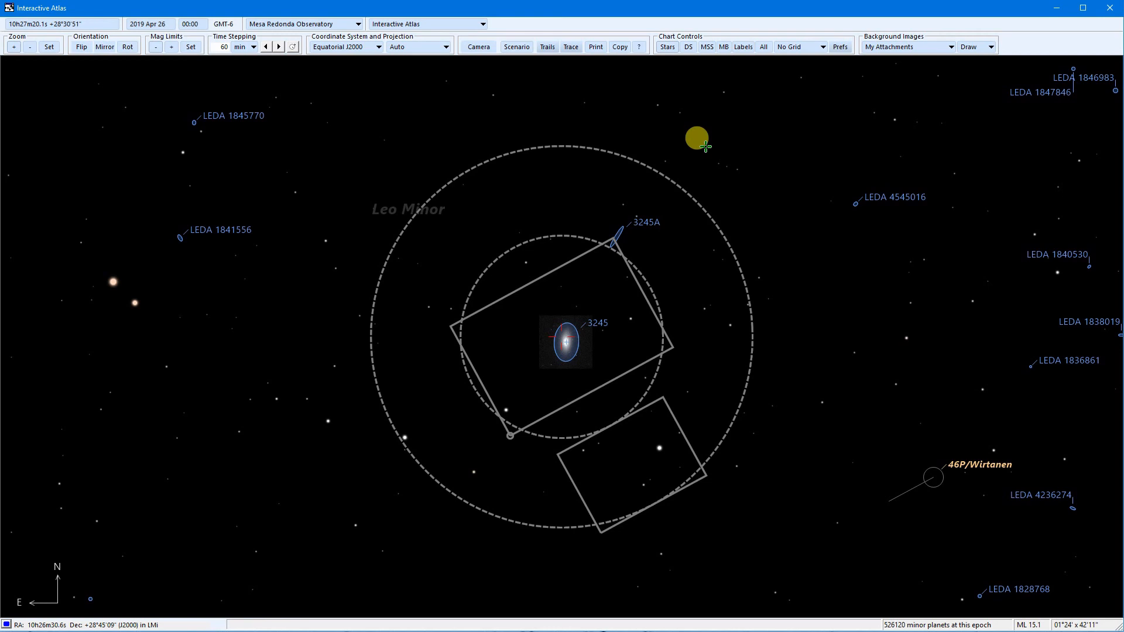
# Step: Switch to the SkyTools 4 Imaging main window and show the Scheduler's Sombrero Galaxy project in the Interactive Atlas
pyautogui.click(213, 631)
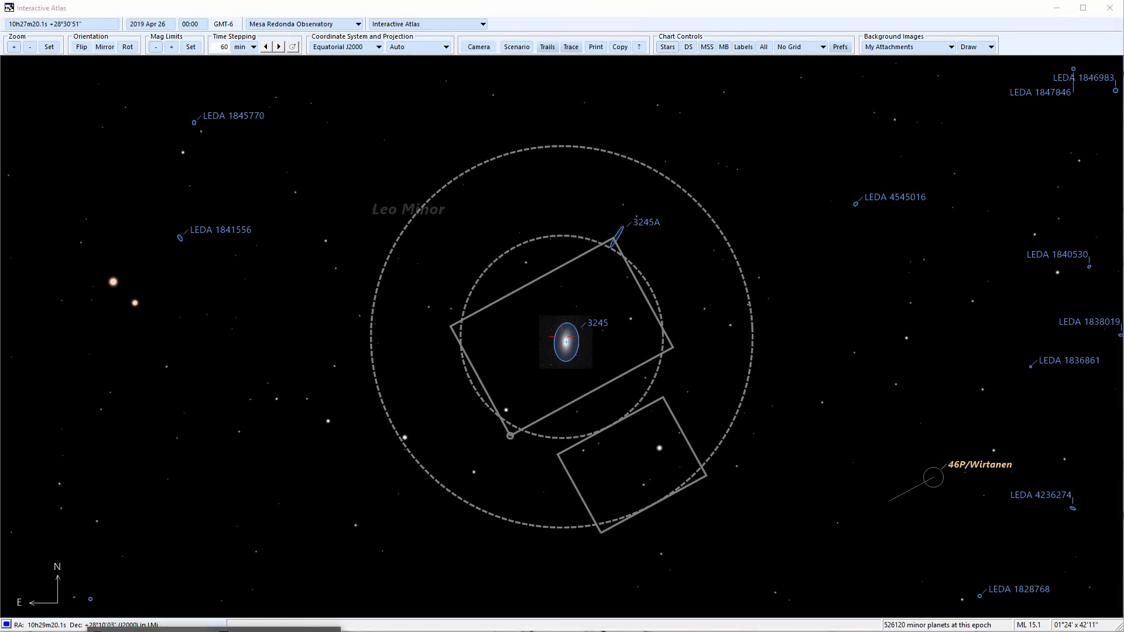
pyautogui.click(150, 631)
pyautogui.click(146, 212)
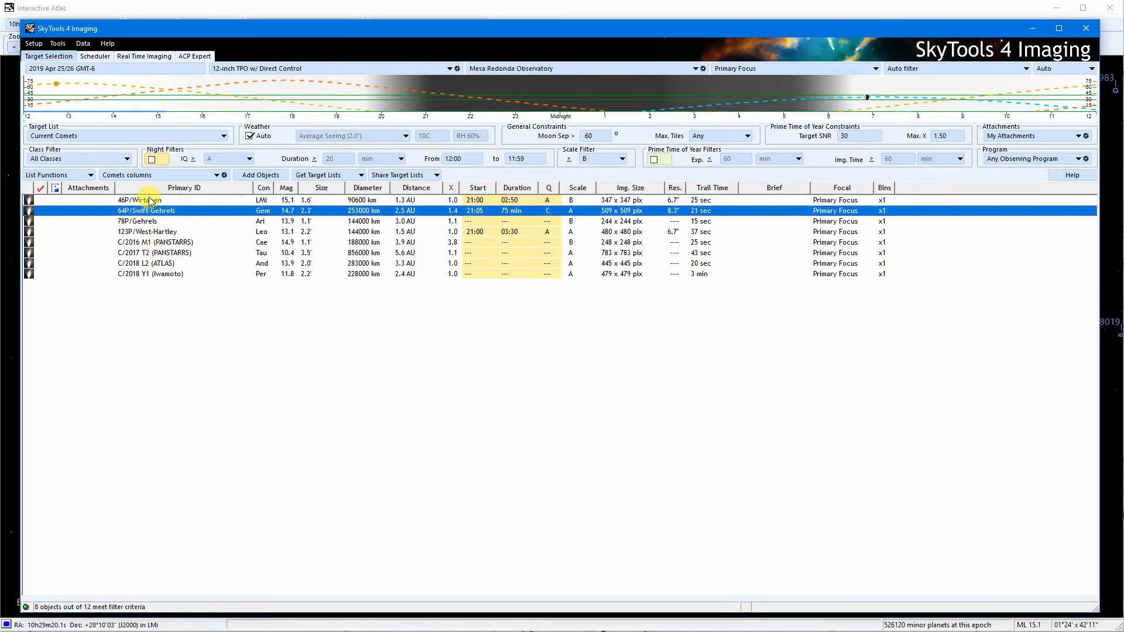
pyautogui.click(94, 56)
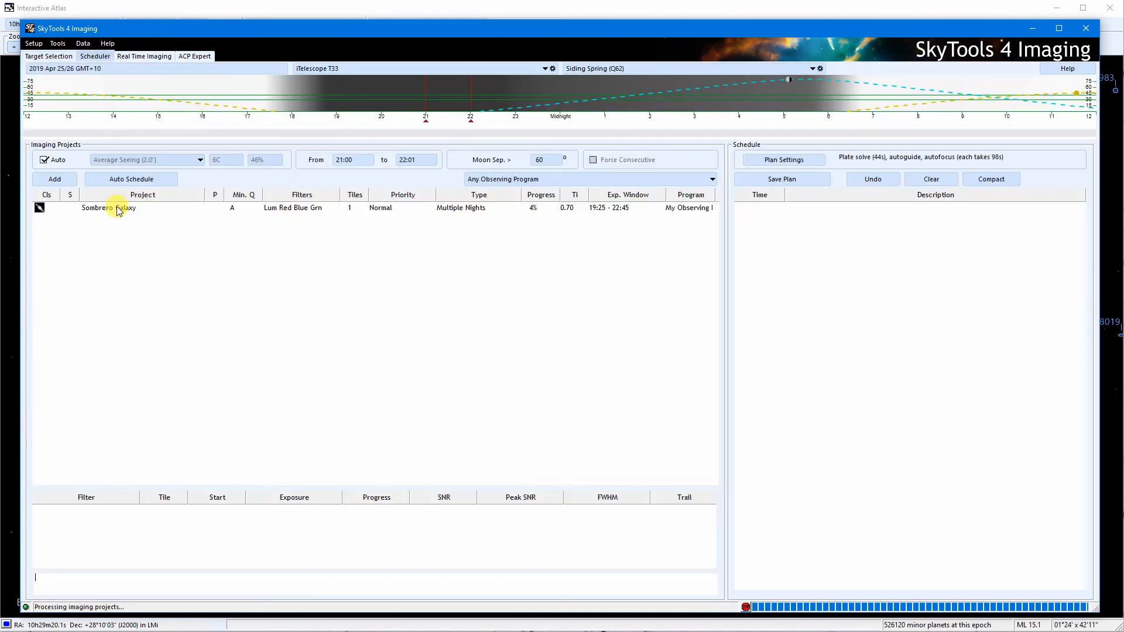
pyautogui.click(119, 209)
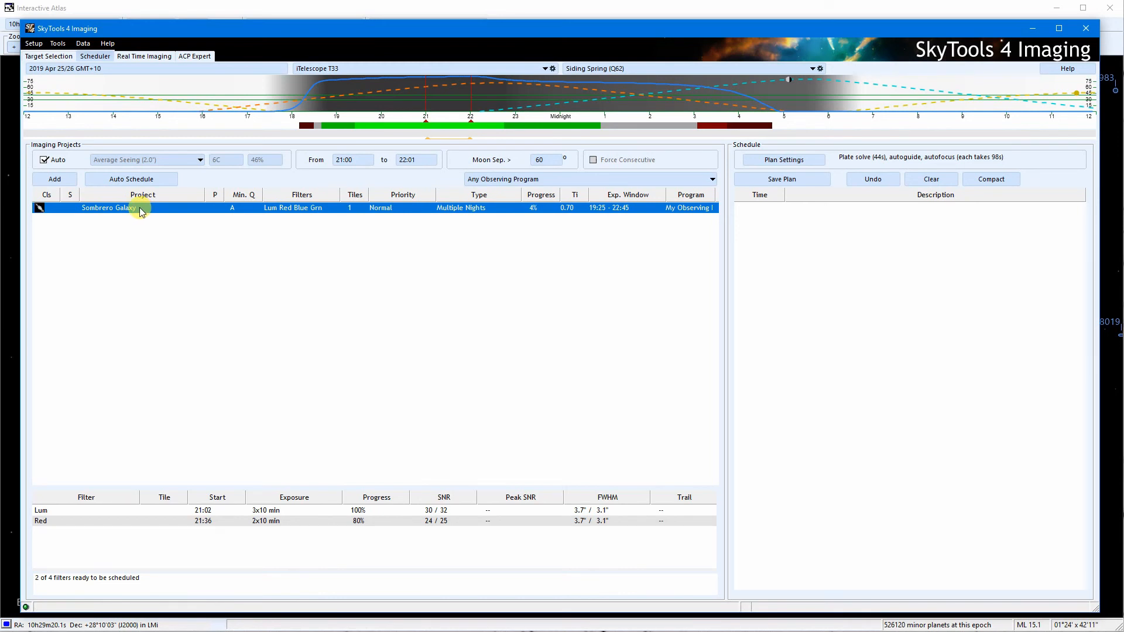
pyautogui.rightClick(139, 208)
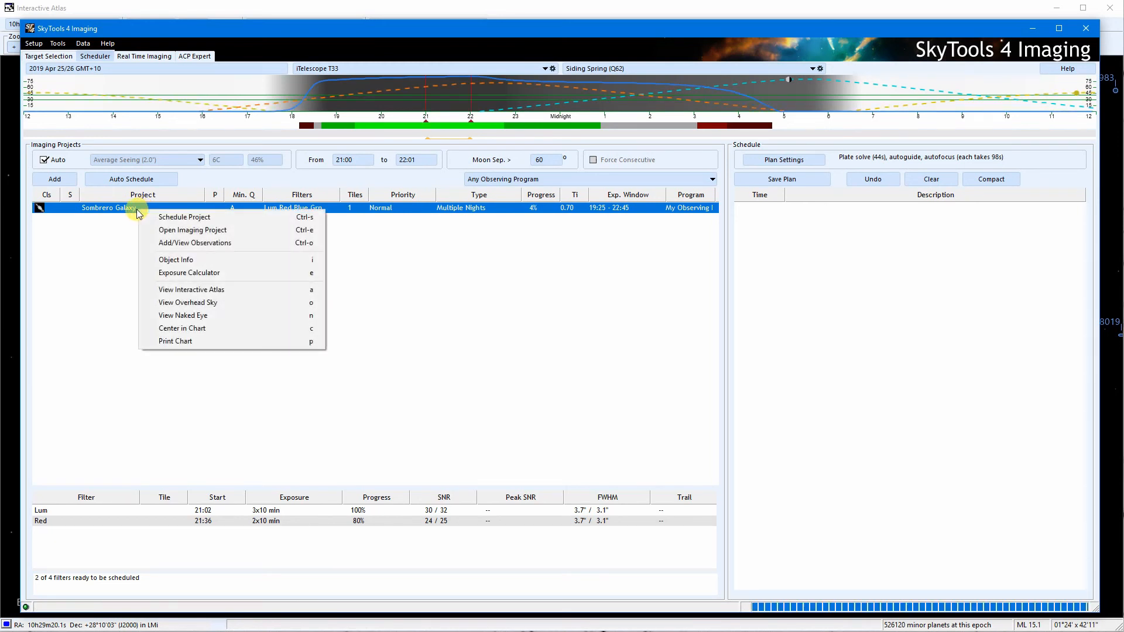
pyautogui.click(227, 289)
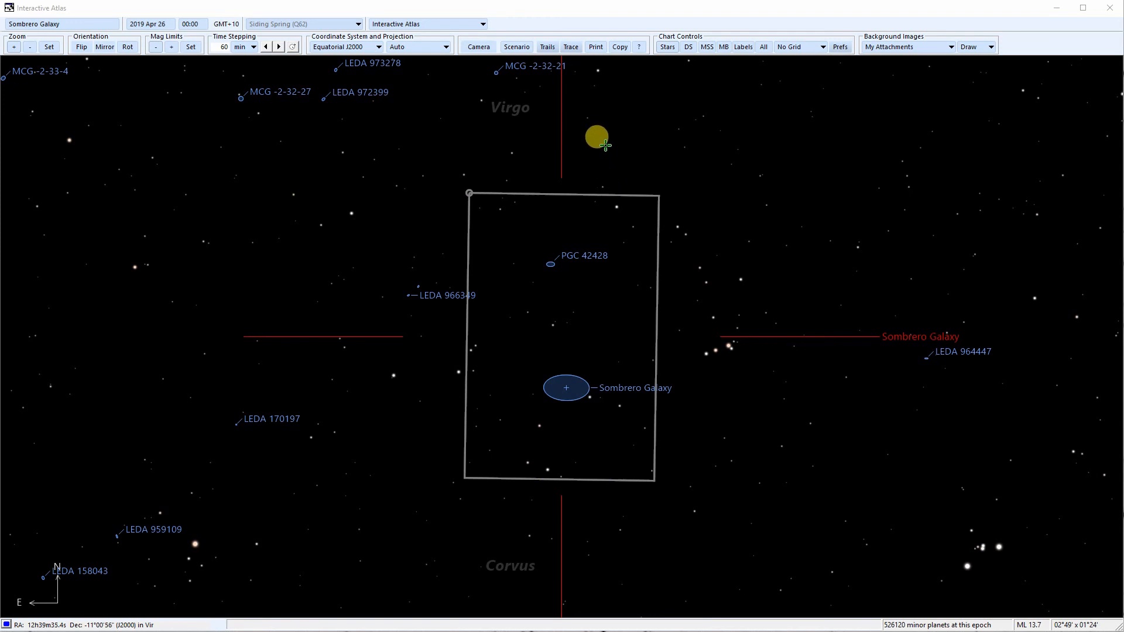
# Step: Examine the Sombrero Galaxy project in the Camera View, close it, and clear the target marker from the chart
pyautogui.click(489, 48)
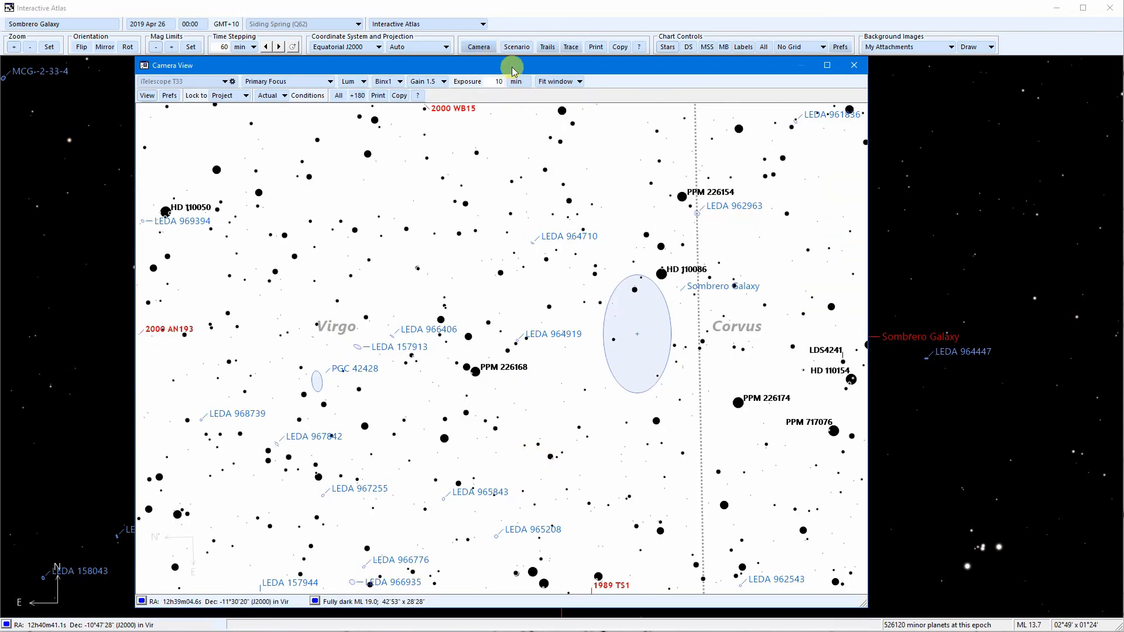
pyautogui.moveTo(510, 64); pyautogui.dragTo(496, 64)
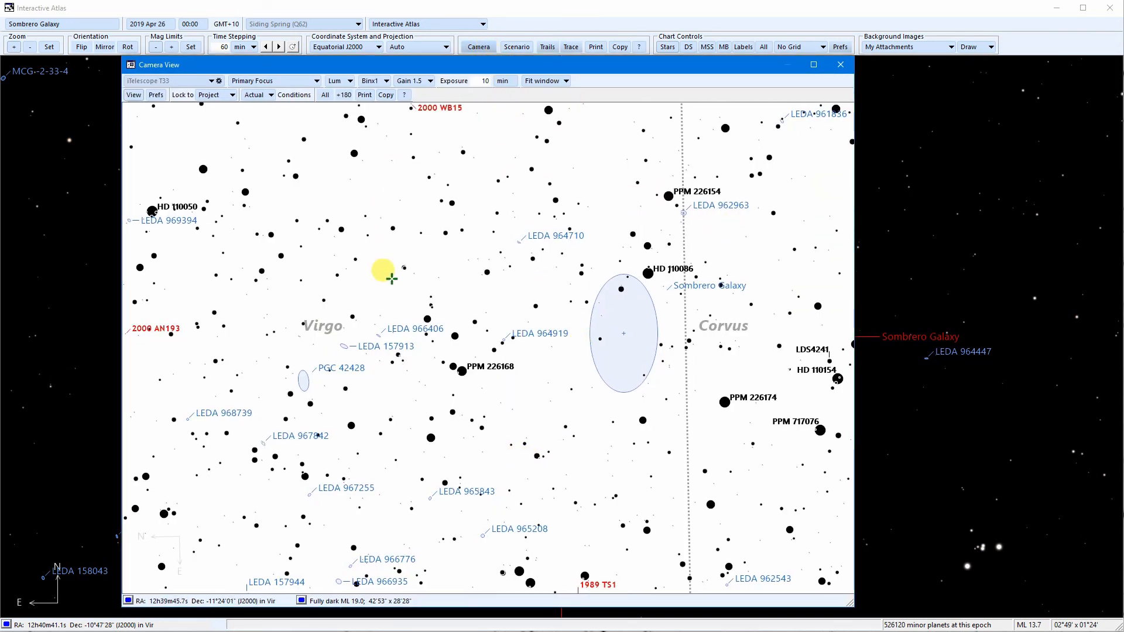
pyautogui.click(841, 66)
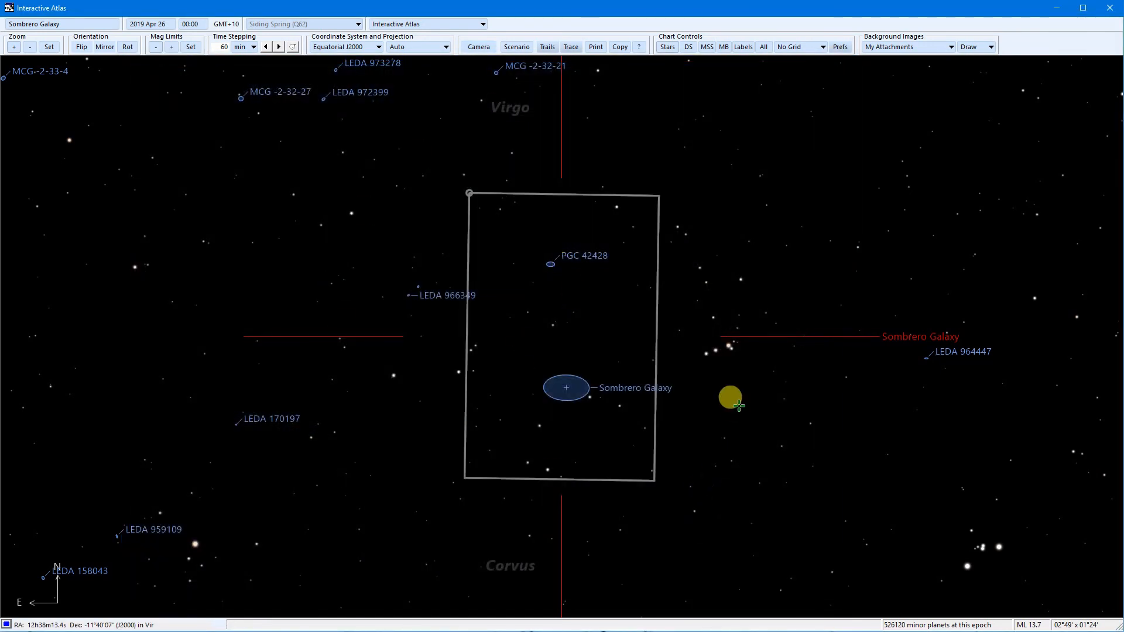
pyautogui.click(739, 406)
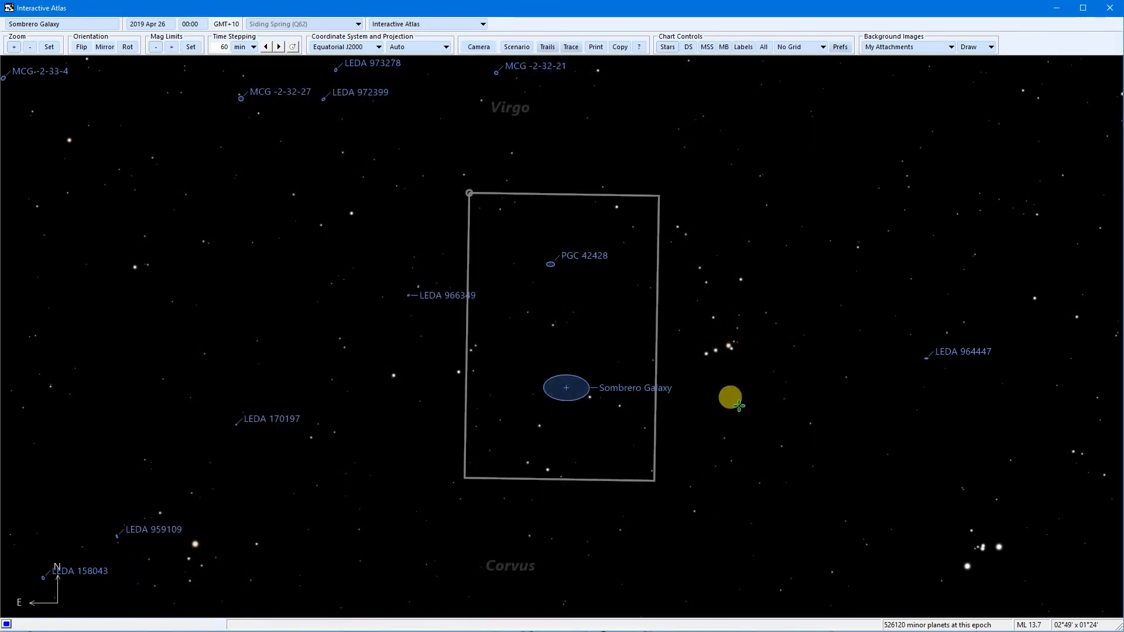